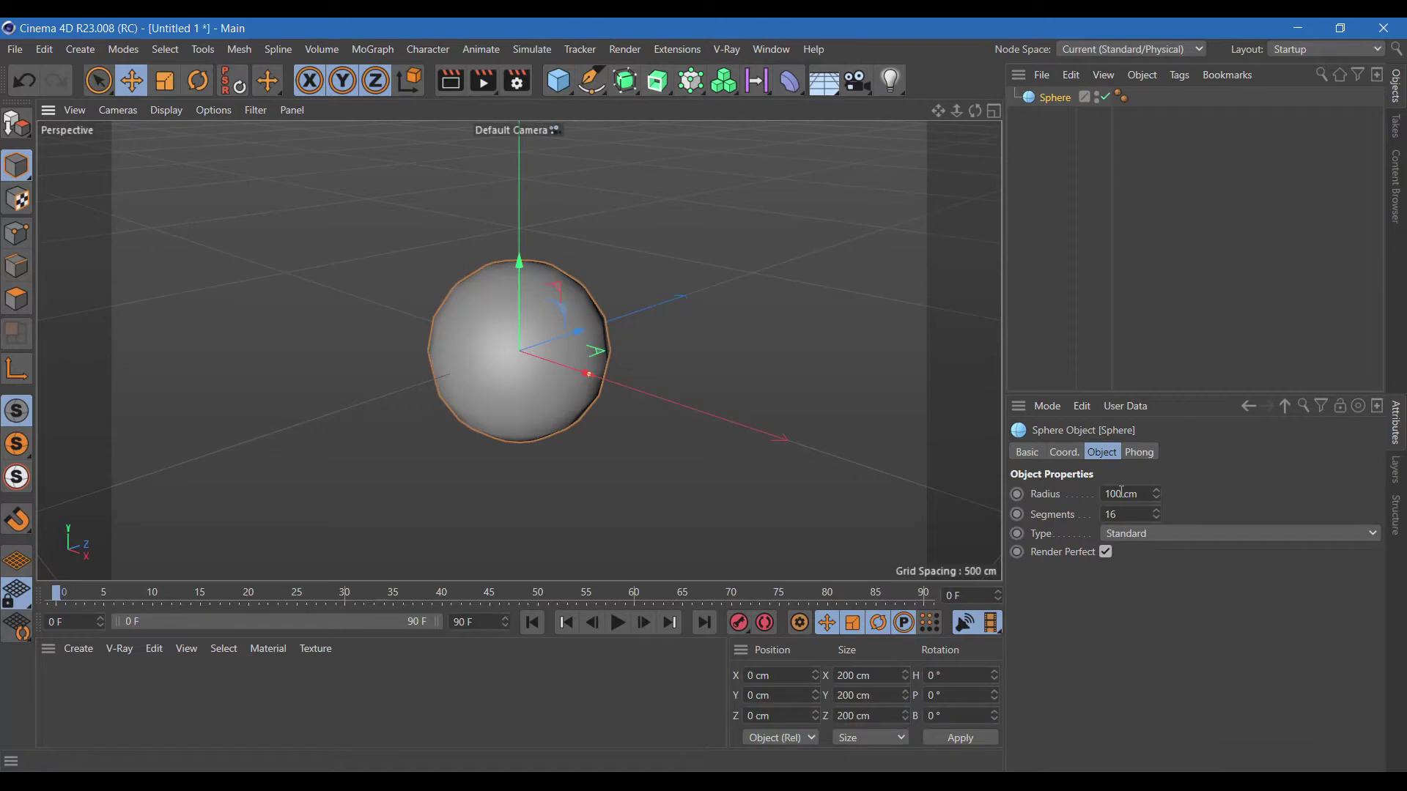
Step: Set the sphere's radius to 30 cm and its segments to 30
key("Return")
double_click(1136, 514)
type("30")
key("Return")
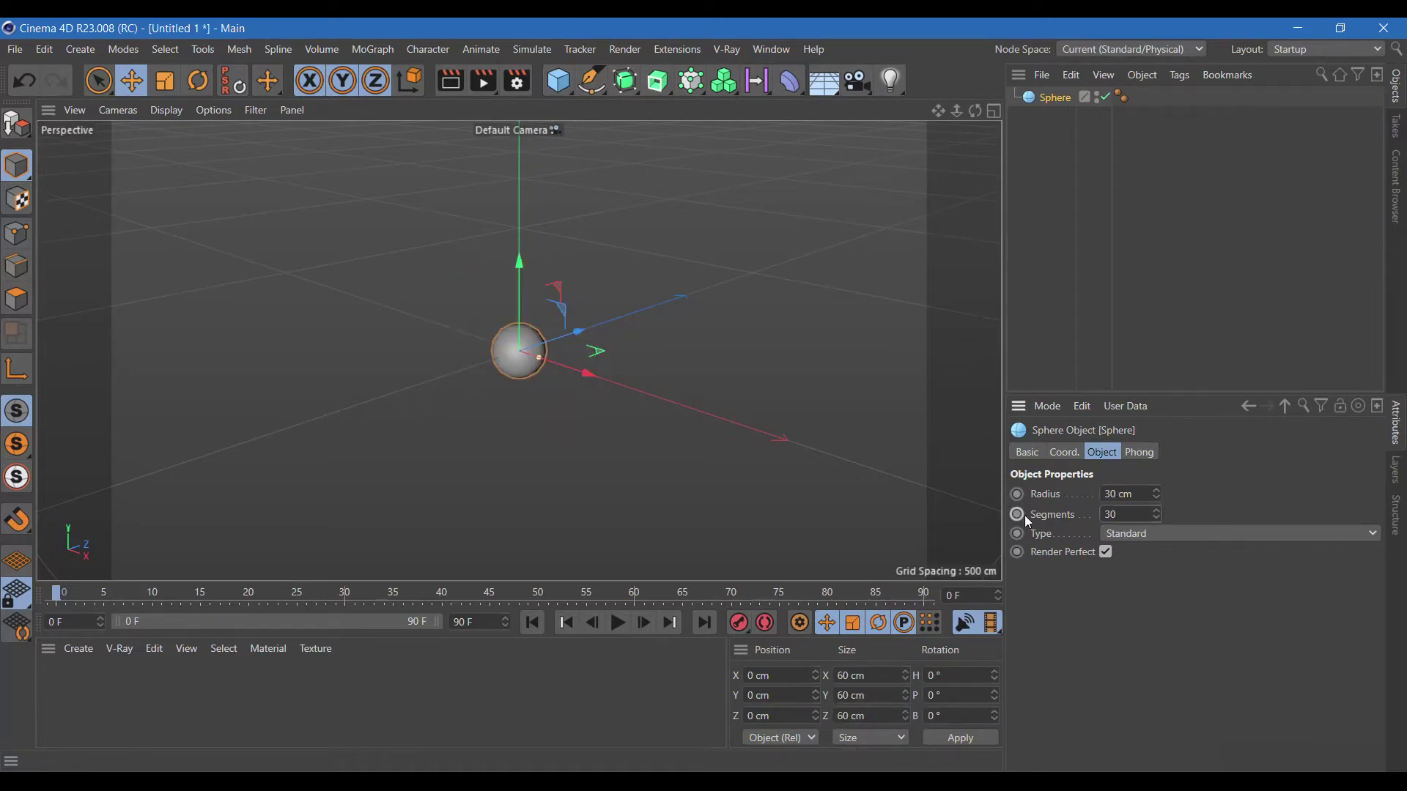
Step: Add a cylinder and set its orientation to +X
scroll(509, 324, "up", 4)
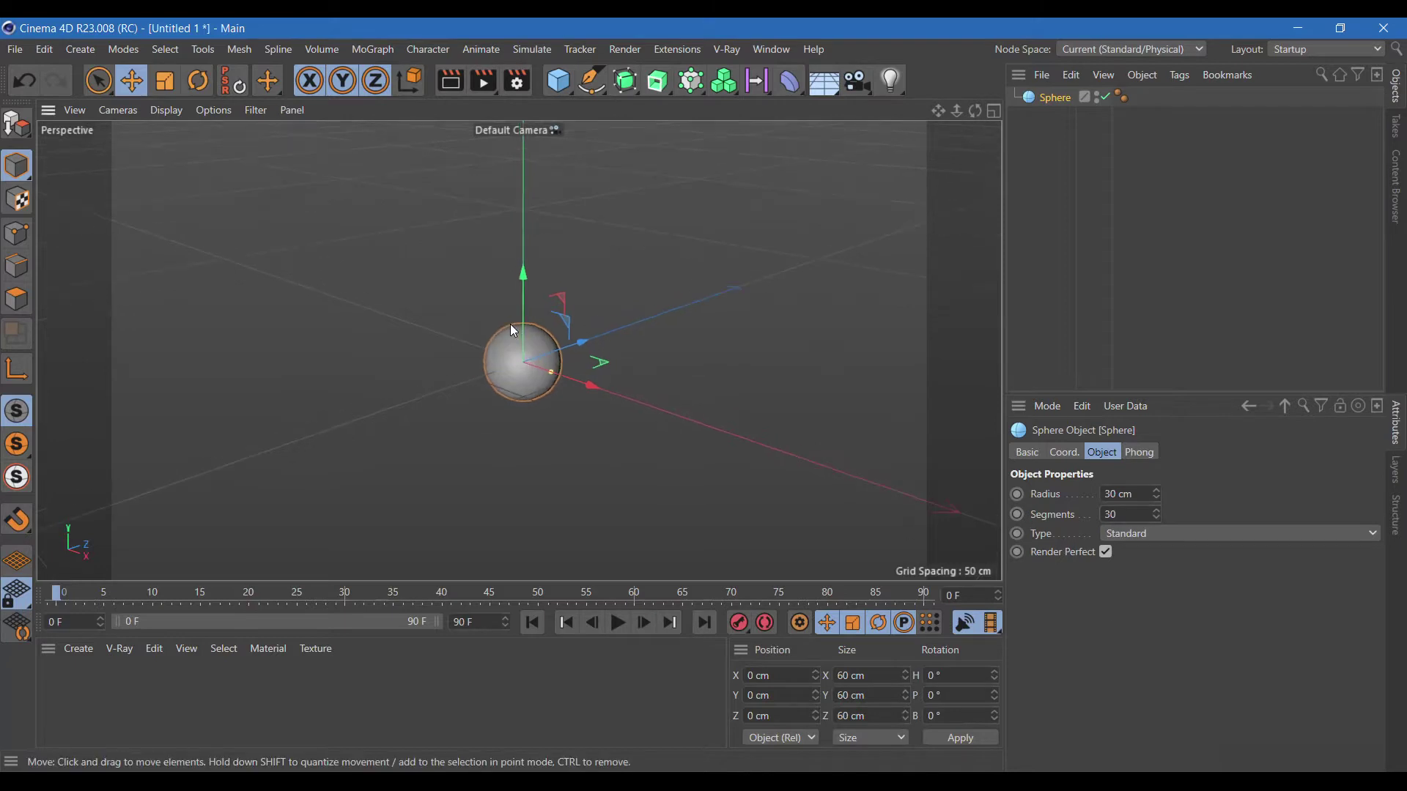
left_click(563, 86)
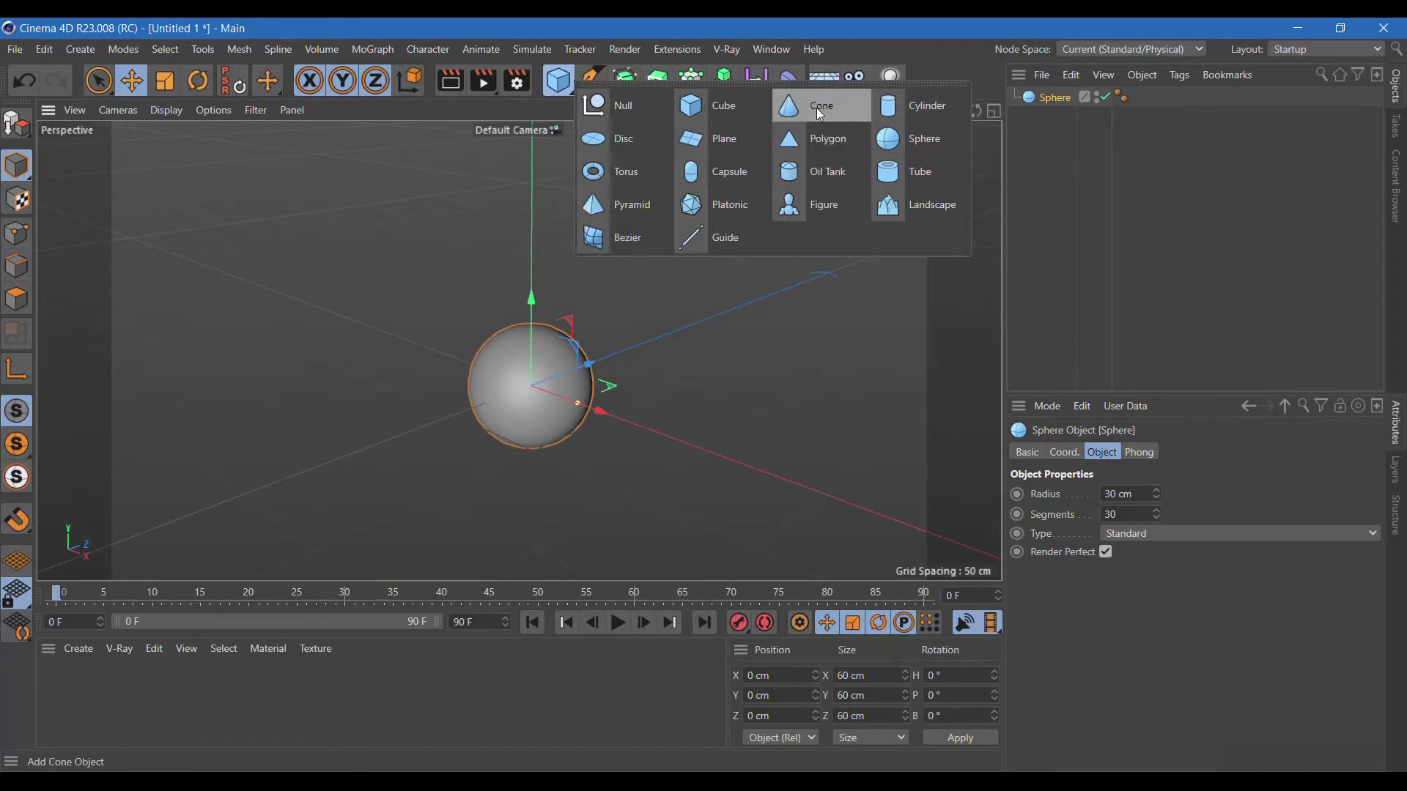
left_click(890, 114)
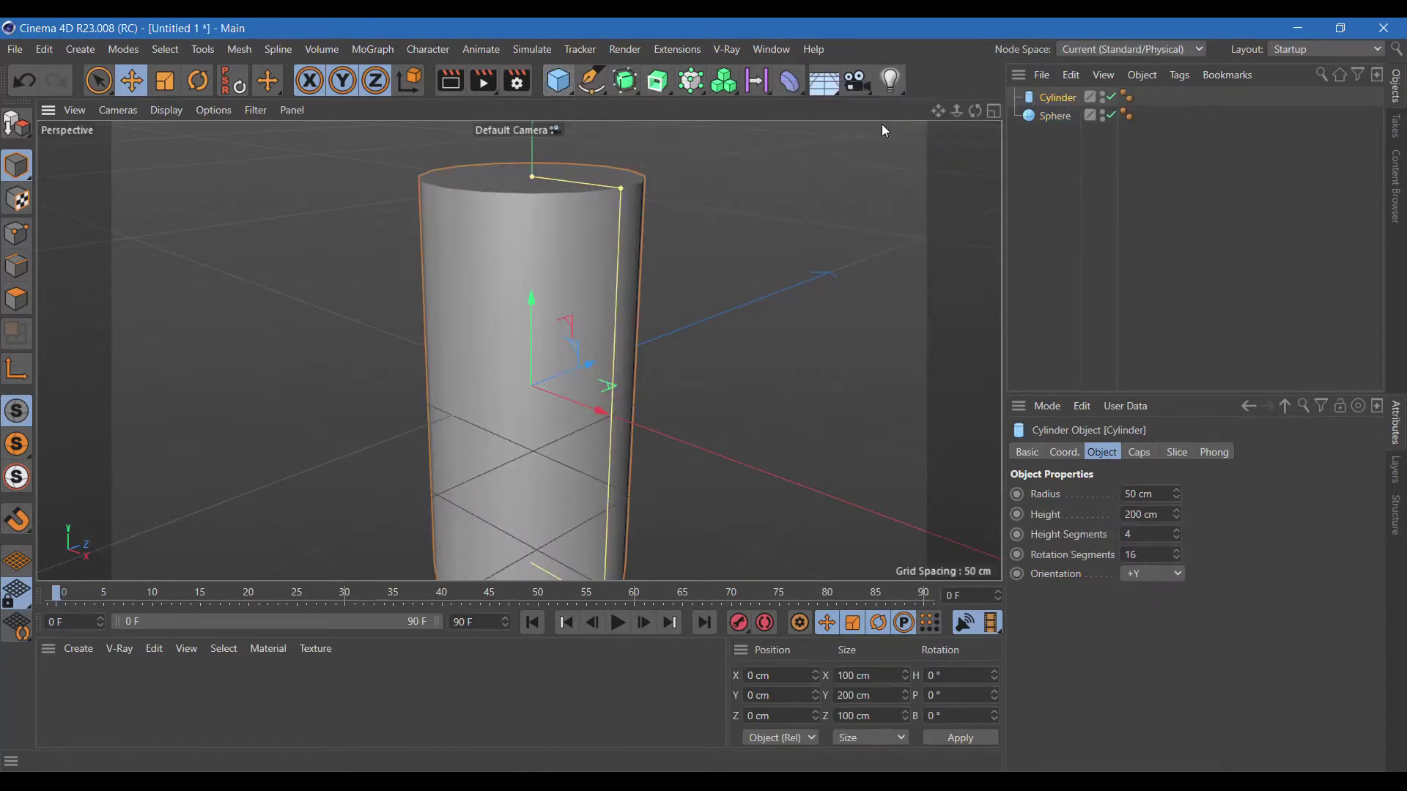
left_click(1140, 575)
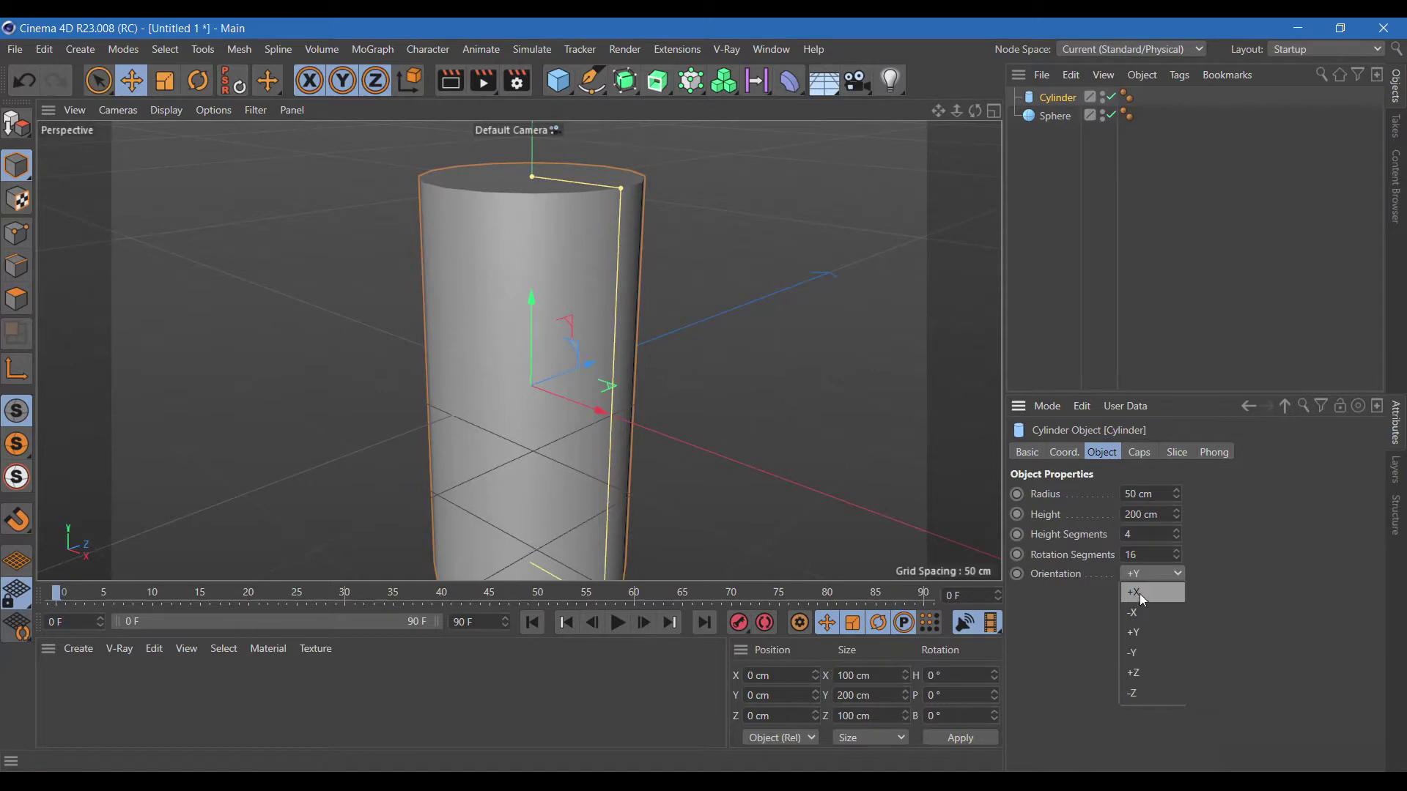
left_click(1140, 592)
left_click(1169, 574)
left_click(1145, 677)
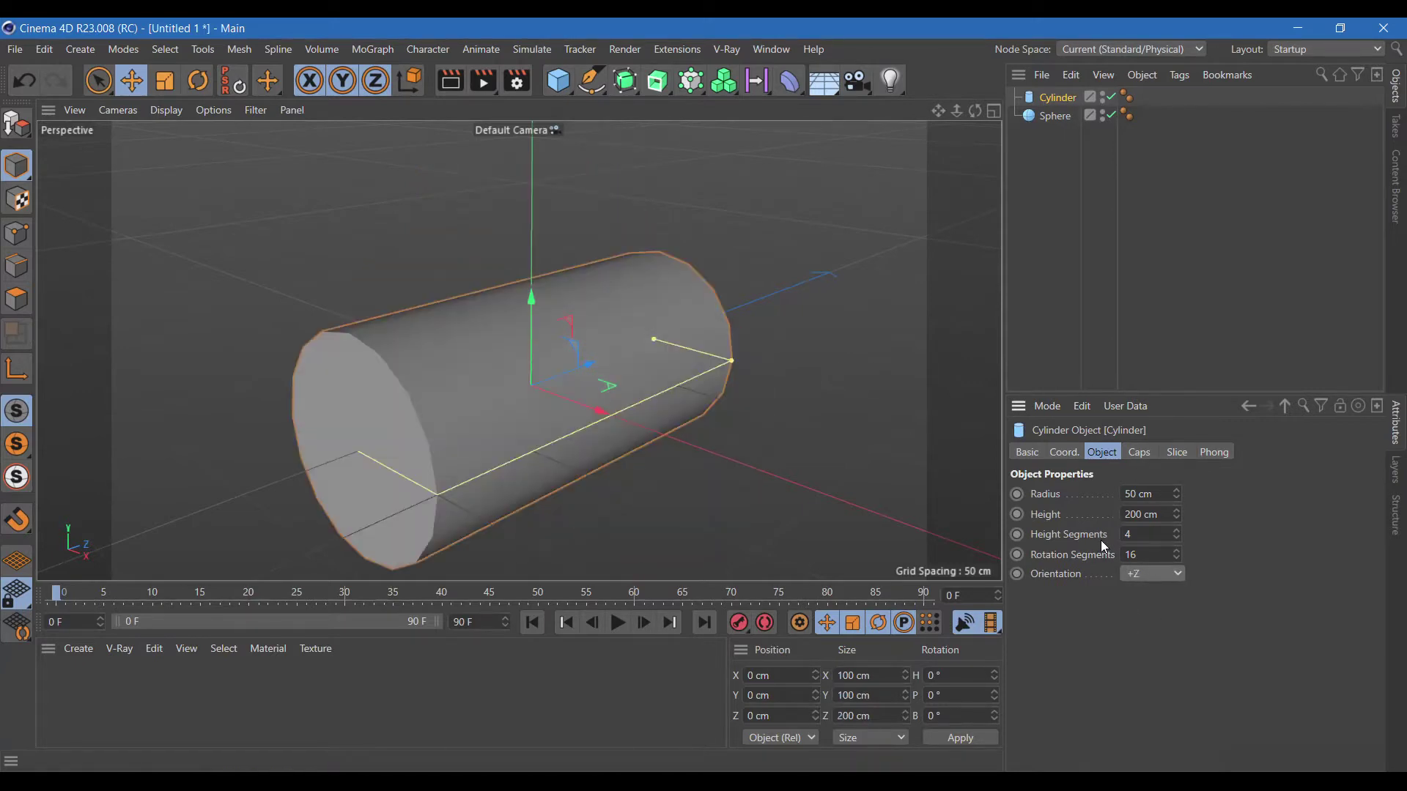
left_click(1159, 578)
left_click(1136, 592)
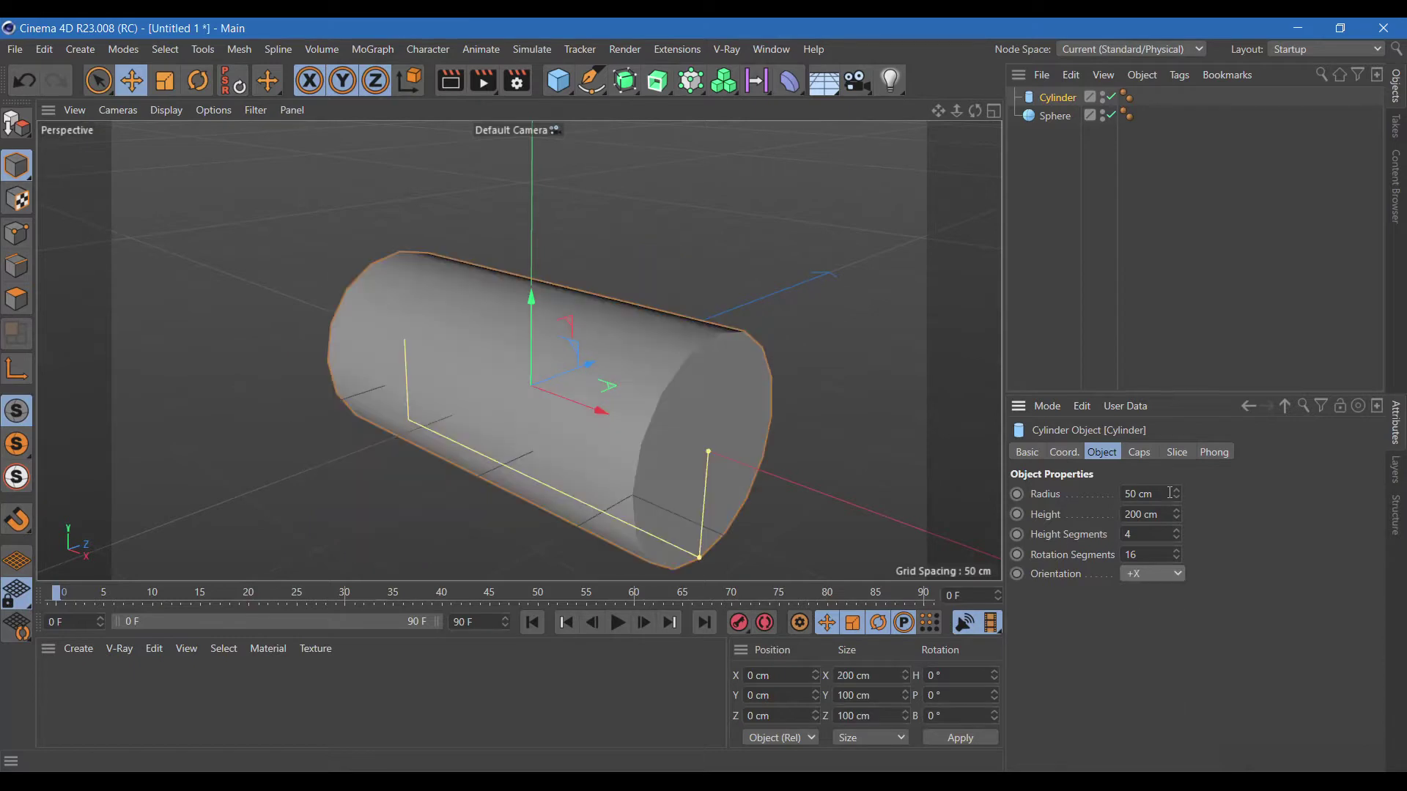
Step: Set the cylinder's radius to 2 cm and its height to 30 cm
left_click(1143, 493)
type("2")
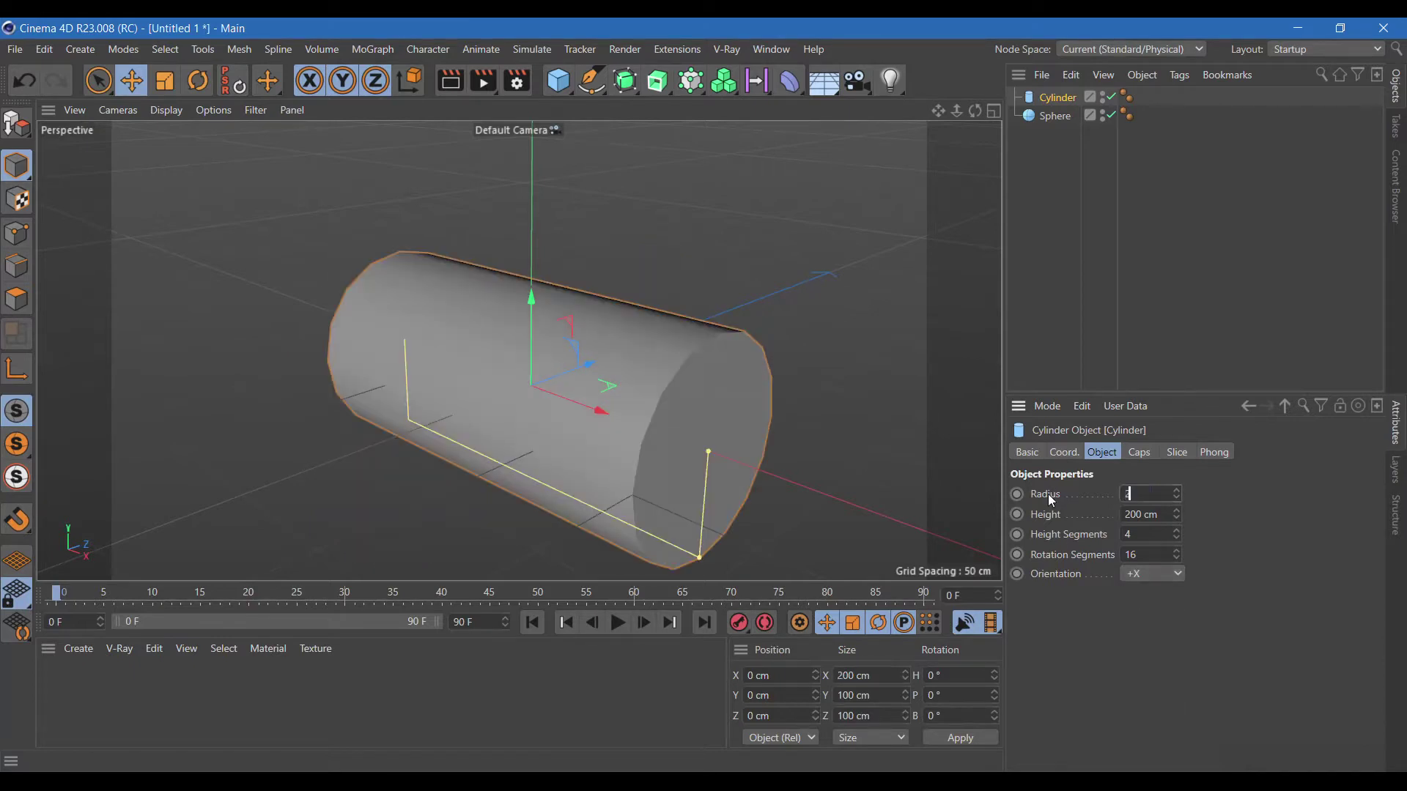
key("Return")
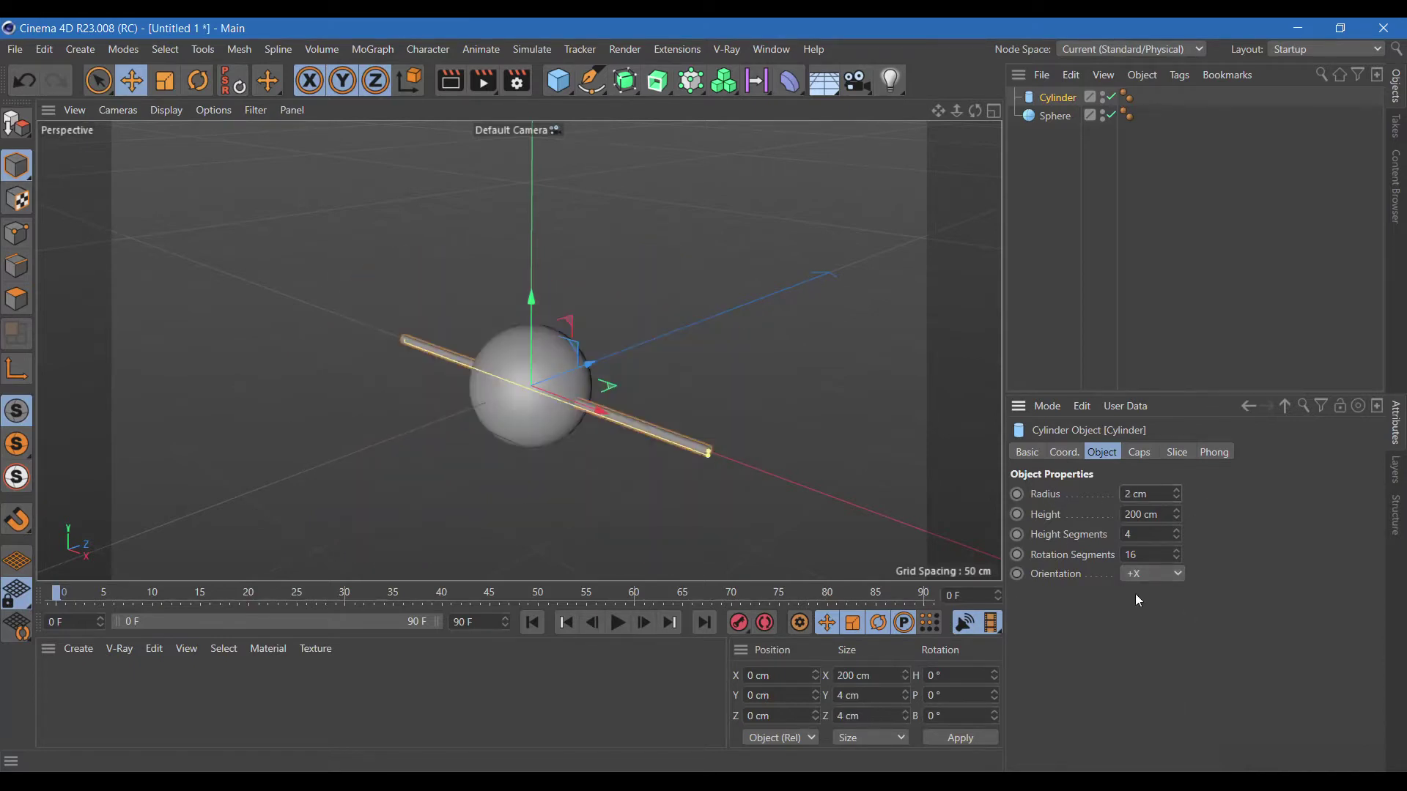
left_click(1164, 515)
type("30")
key("Return")
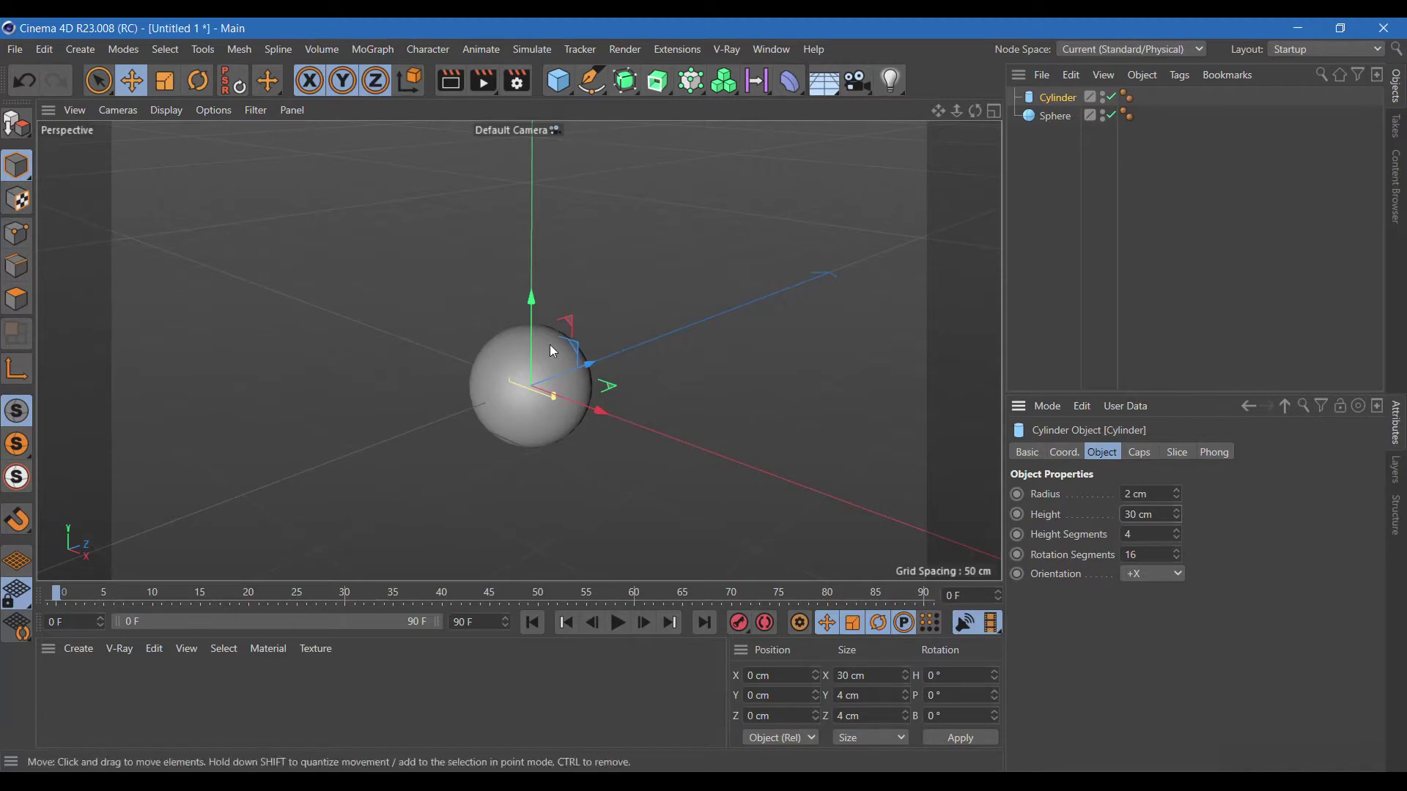
Step: Enable the fillet on the cylinder's caps and place it on top of the sphere at about Y 29.4 cm
left_click_drag(534, 320, 548, 261)
left_click(1145, 454)
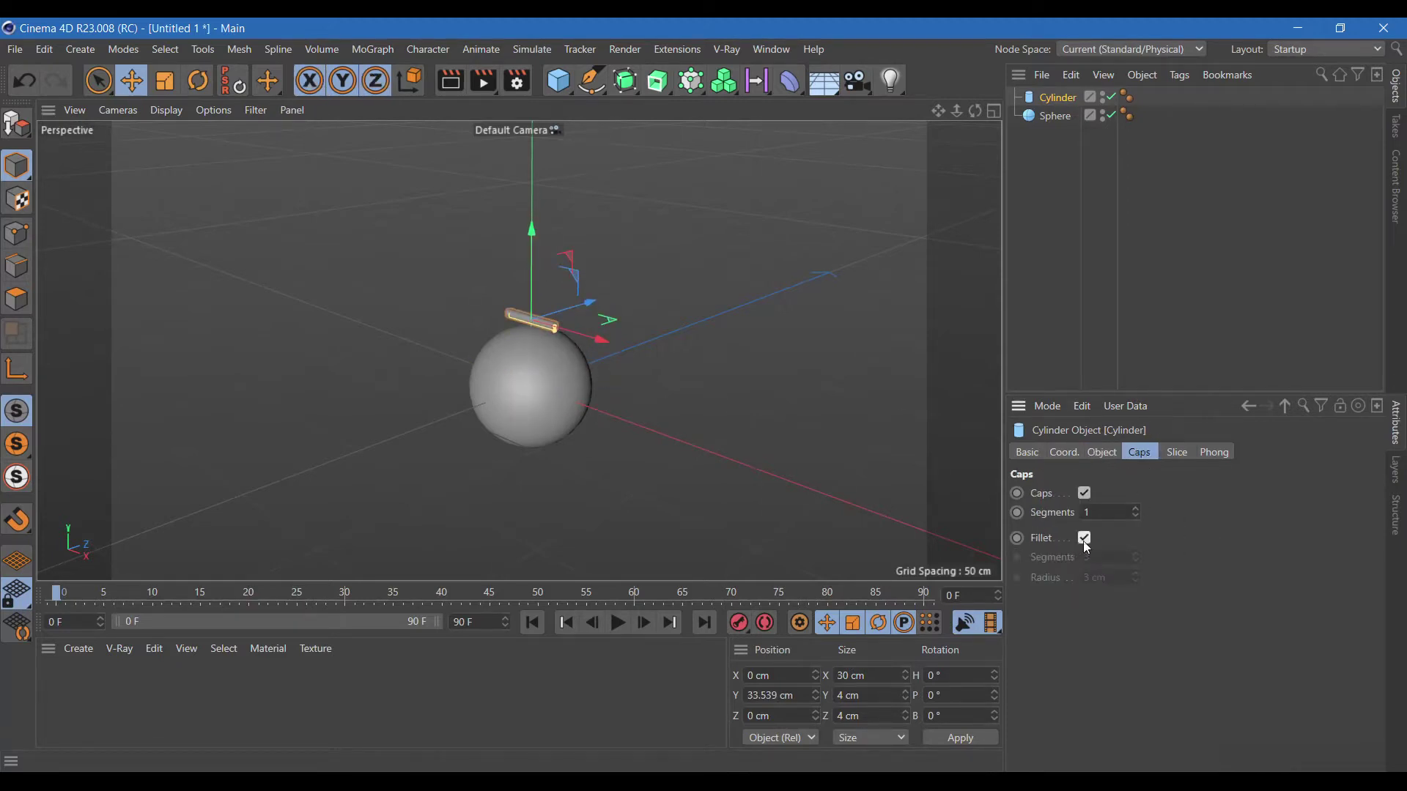
scroll(521, 333, "up", 6)
mouse_move(975, 110)
left_mouse_down()
mouse_move(923, 119)
mouse_move(974, 110)
left_mouse_up()
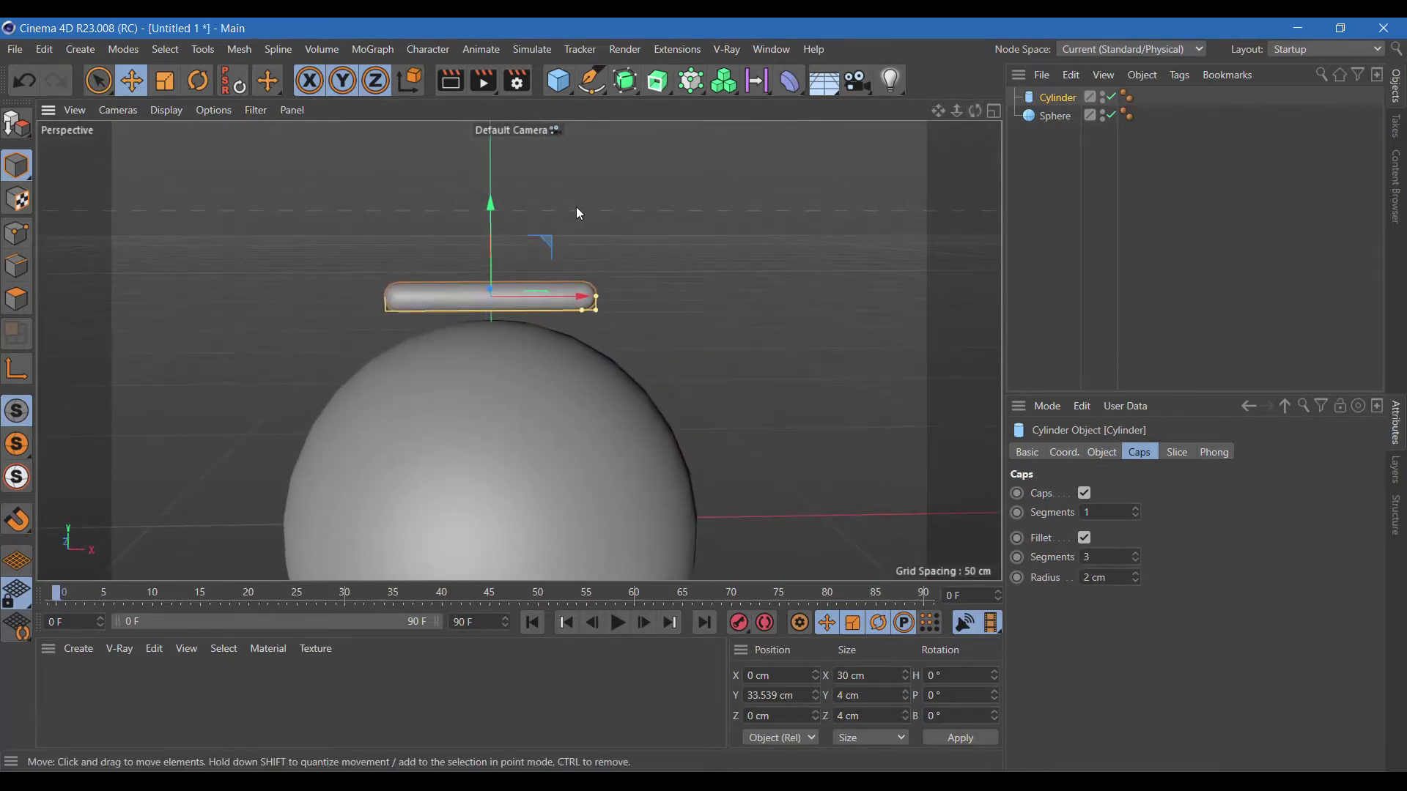
left_click_drag(490, 203, 496, 232)
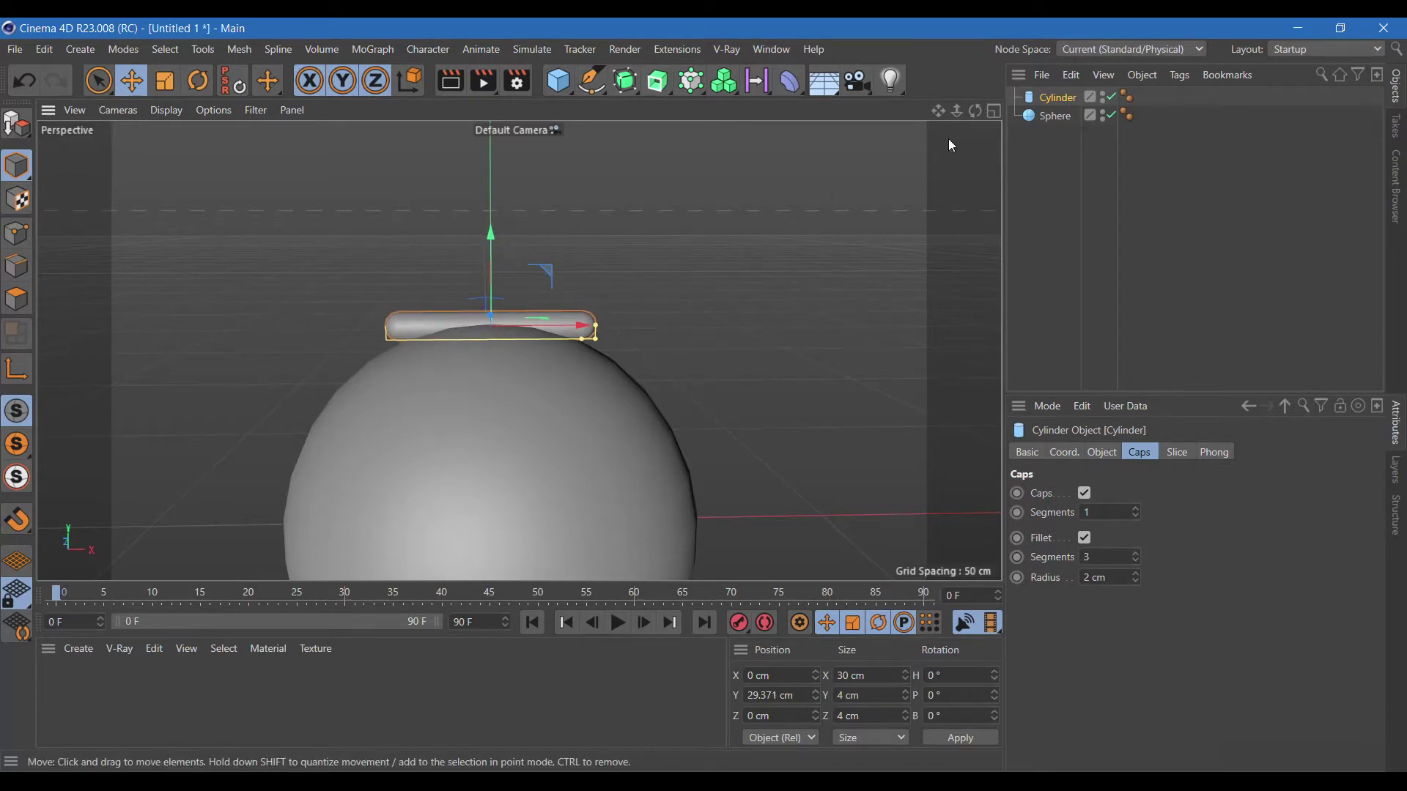
Step: Add a torus and set its orientation to +Z
left_click_drag(975, 111, 925, 160)
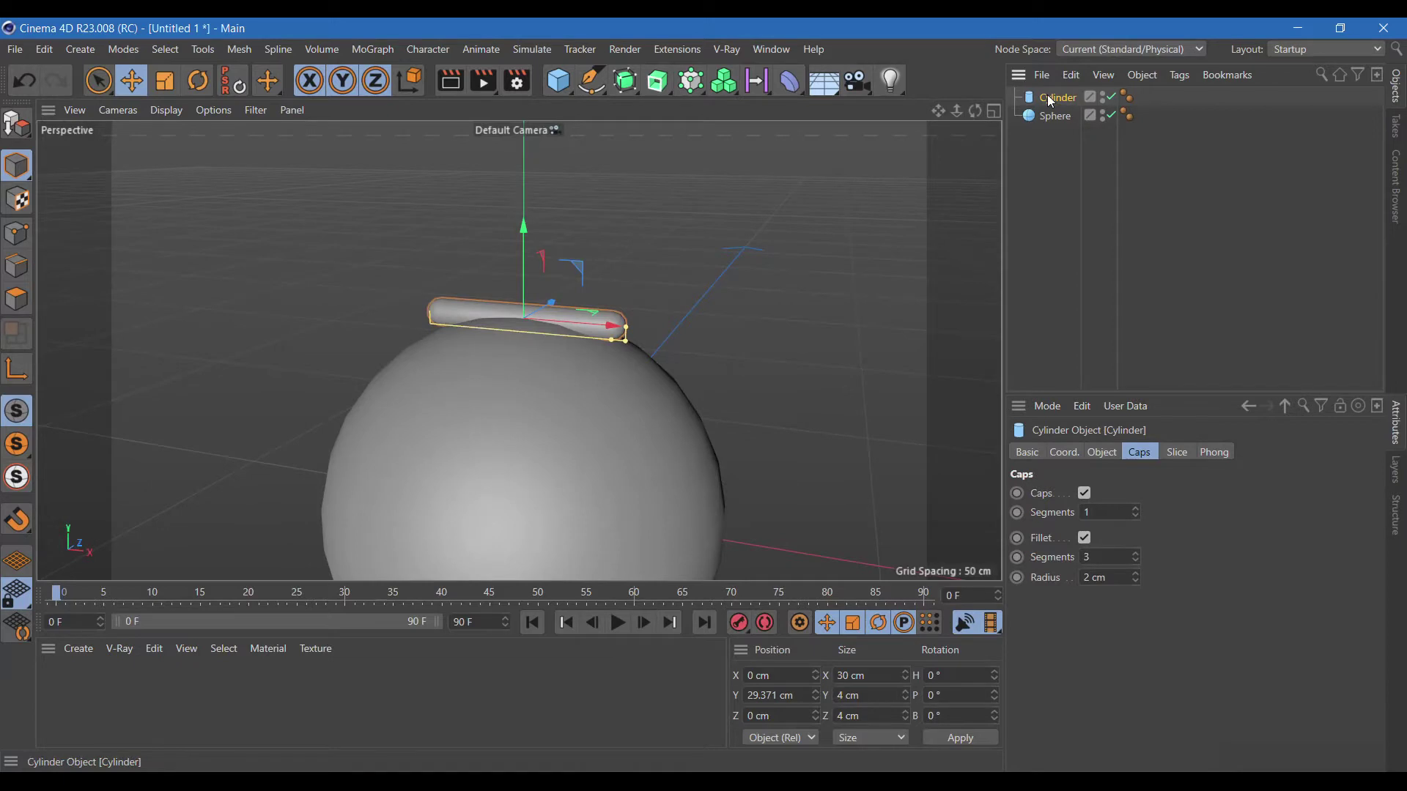
left_click(558, 80)
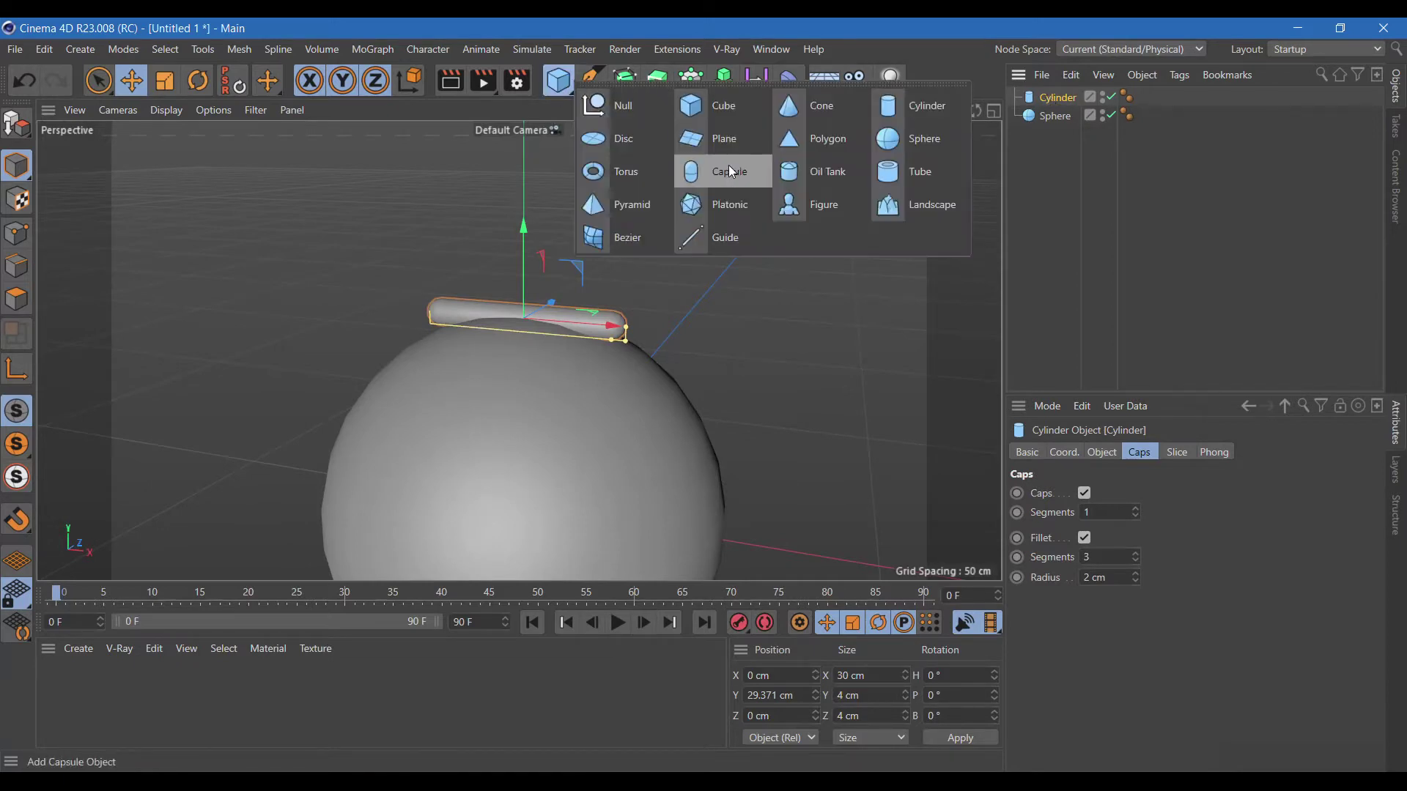
left_click(644, 182)
left_click(1147, 575)
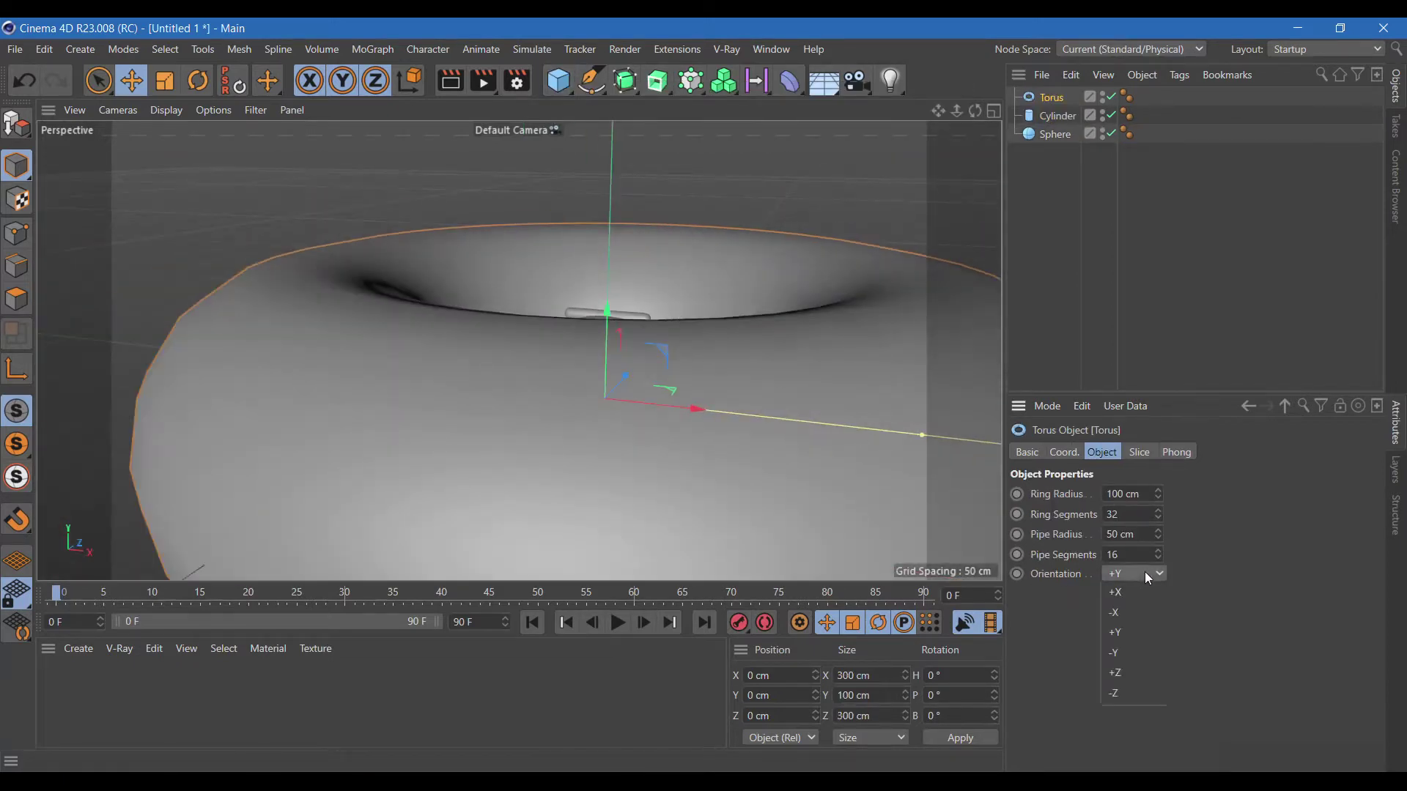
left_click(1131, 595)
left_click(1132, 575)
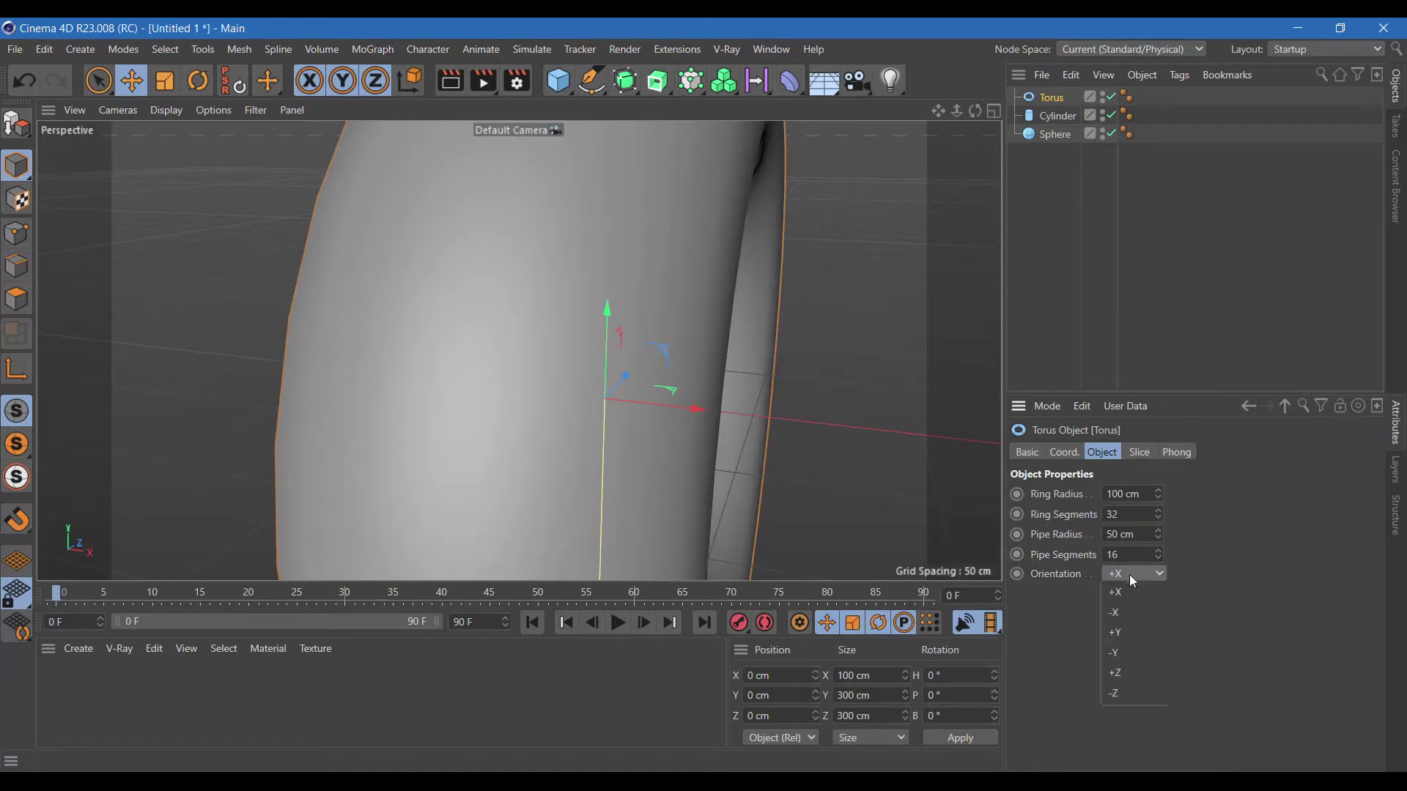
left_click(1129, 676)
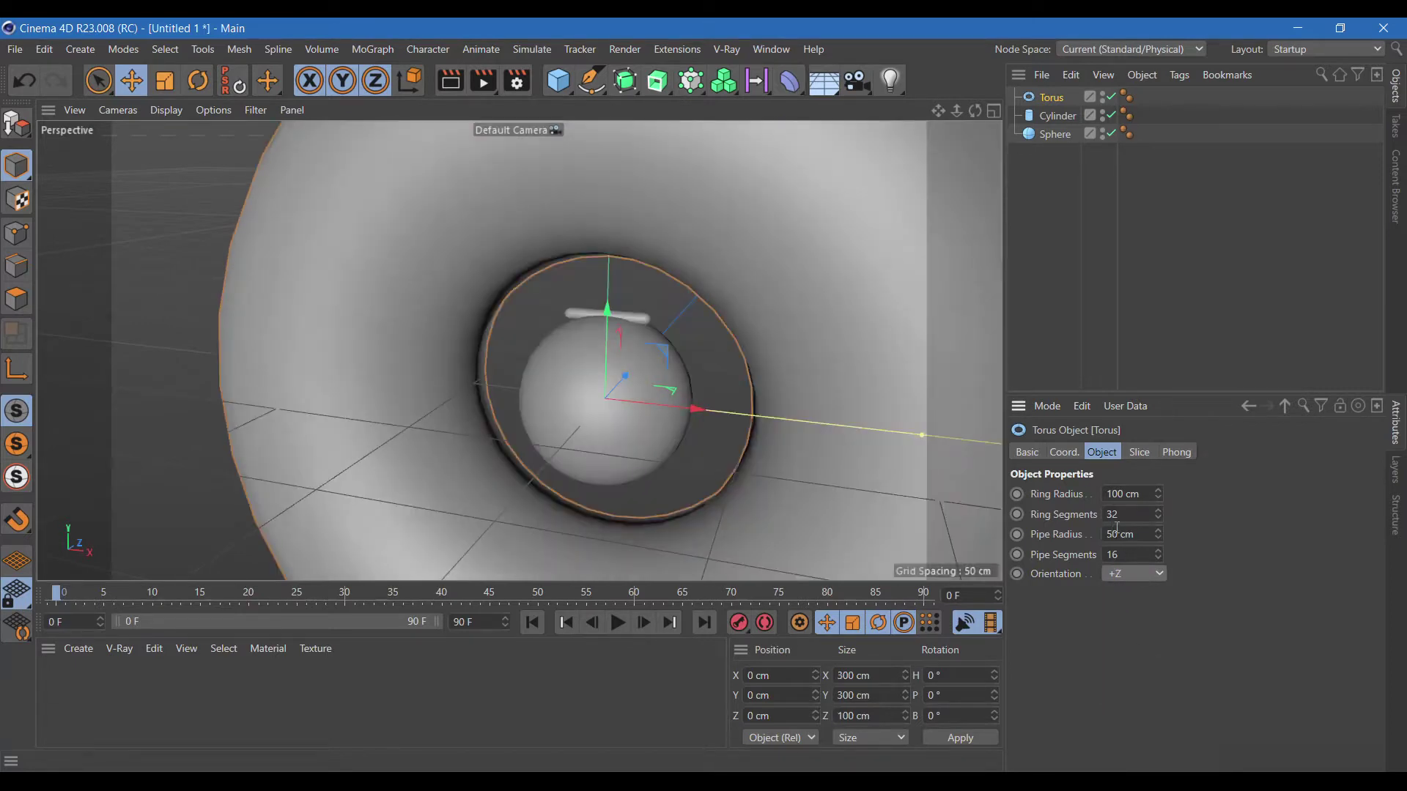
Step: Give the torus a 10 cm ring radius and 3 cm pipe radius, raising it to about Y 31.8 cm to form a loop on the sphere
left_click(1135, 494)
type("10")
key("Return")
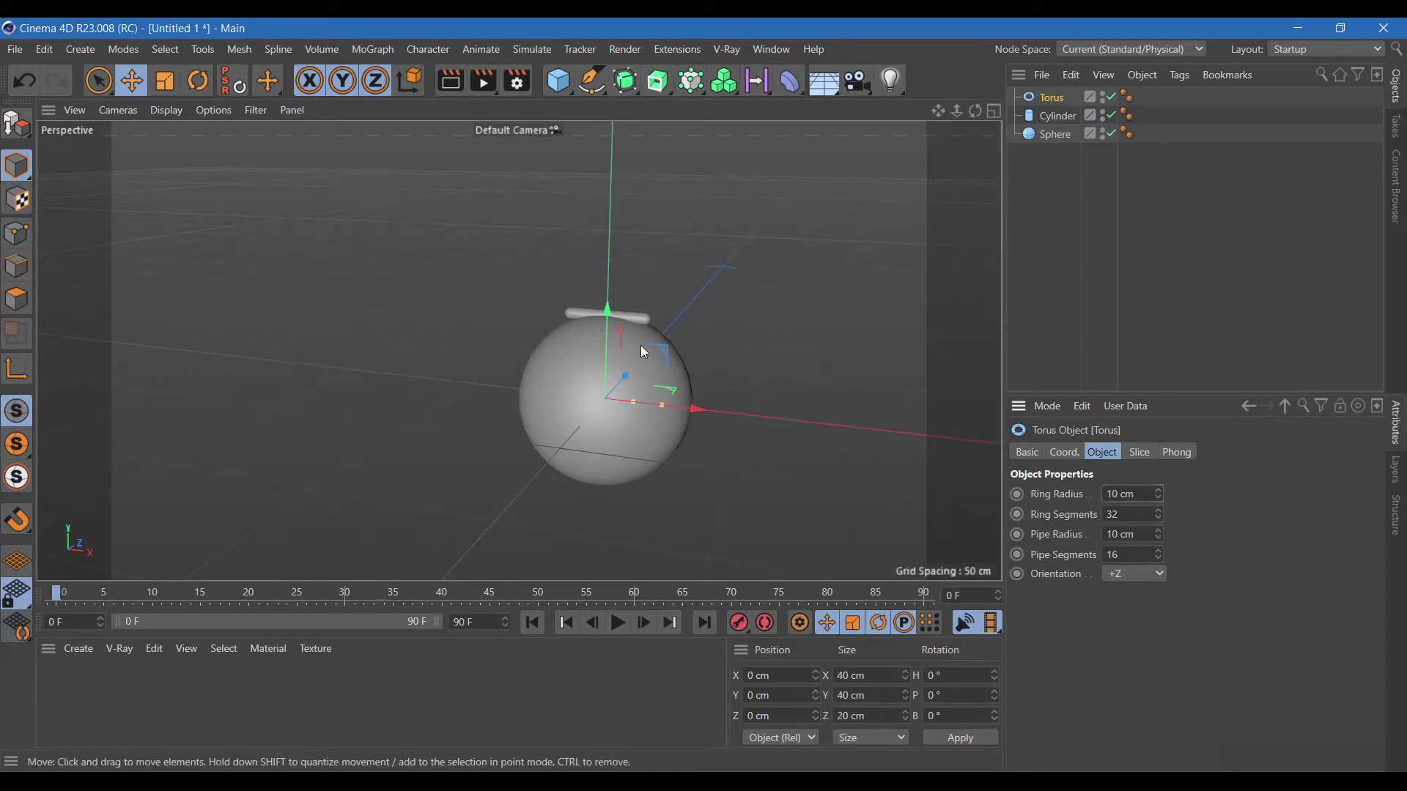
left_click_drag(605, 345, 621, 250)
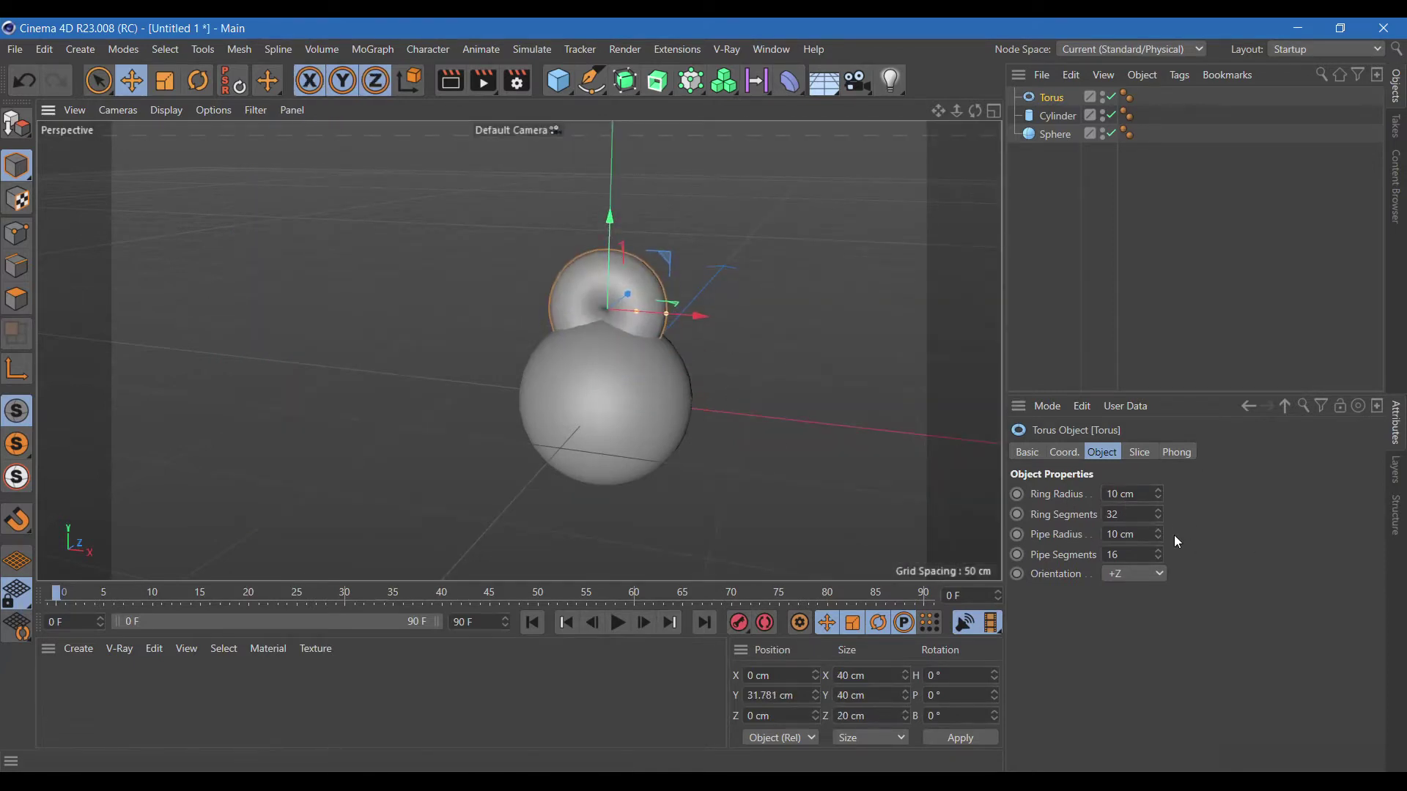
left_click_drag(1159, 536, 1131, 537)
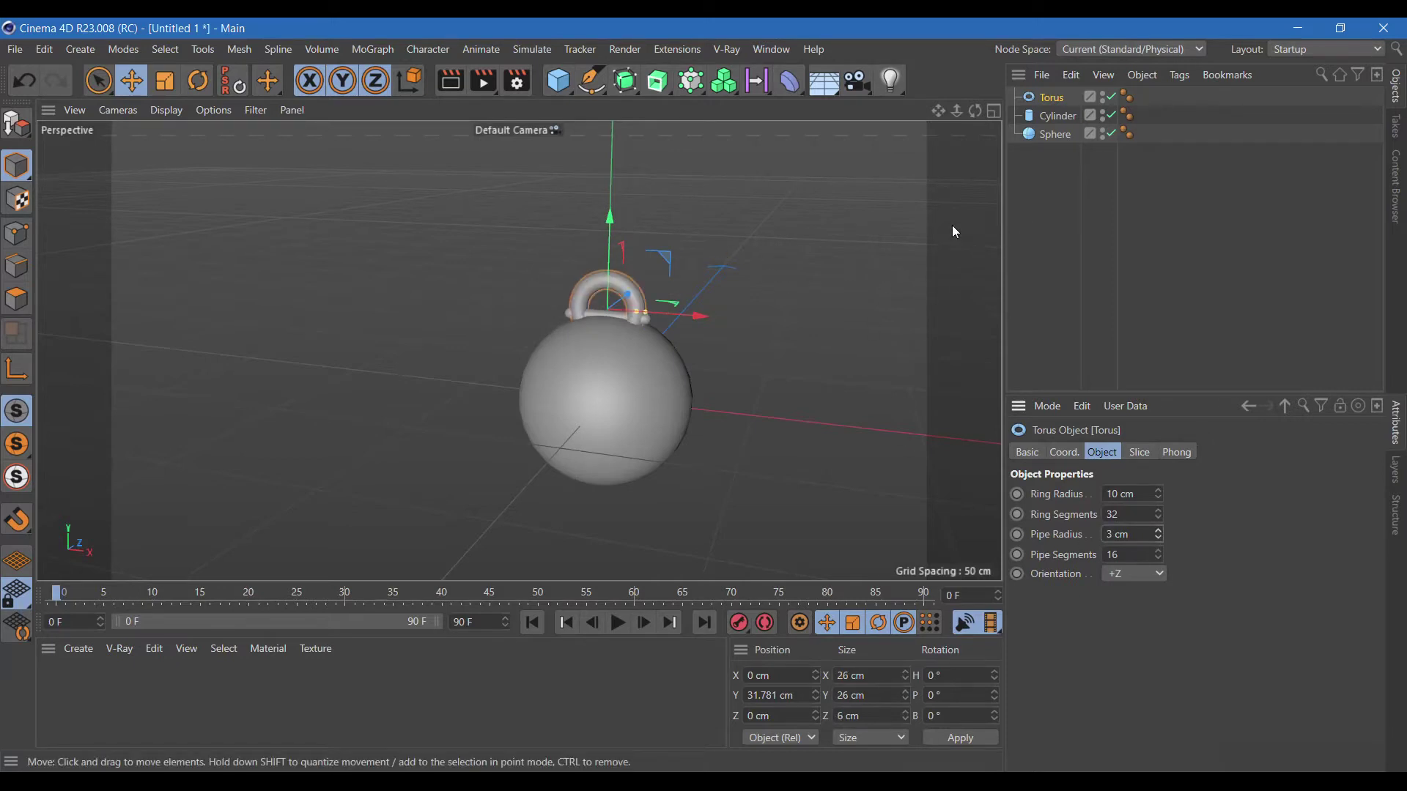
Step: Delete the small horizontal cylinder on top of the sphere
left_click(1060, 121)
key("Delete")
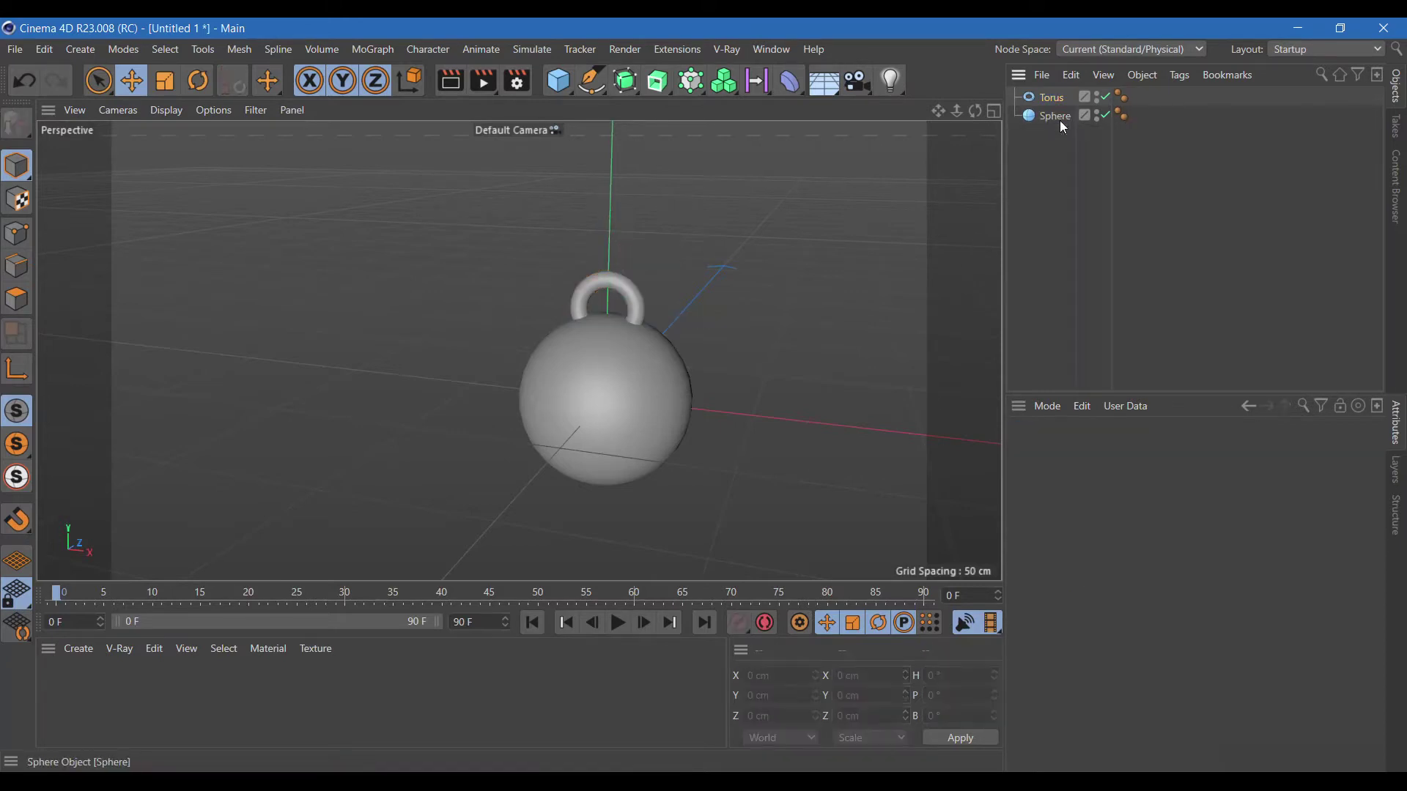
Step: Add a vertical cylinder with a 2 cm radius and raise it above the sphere to about Y 114.8 cm
left_click_drag(975, 111, 505, 350)
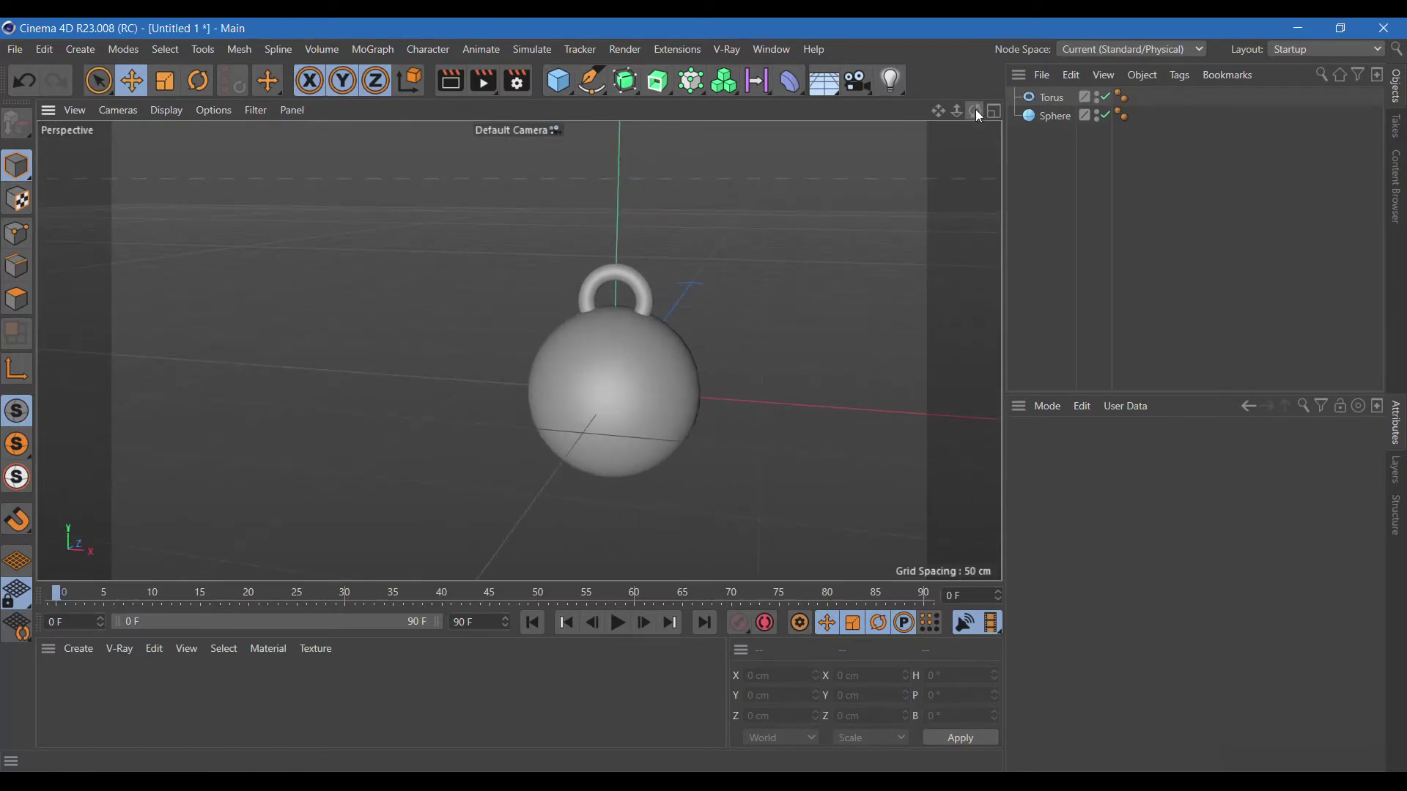
left_click(571, 82)
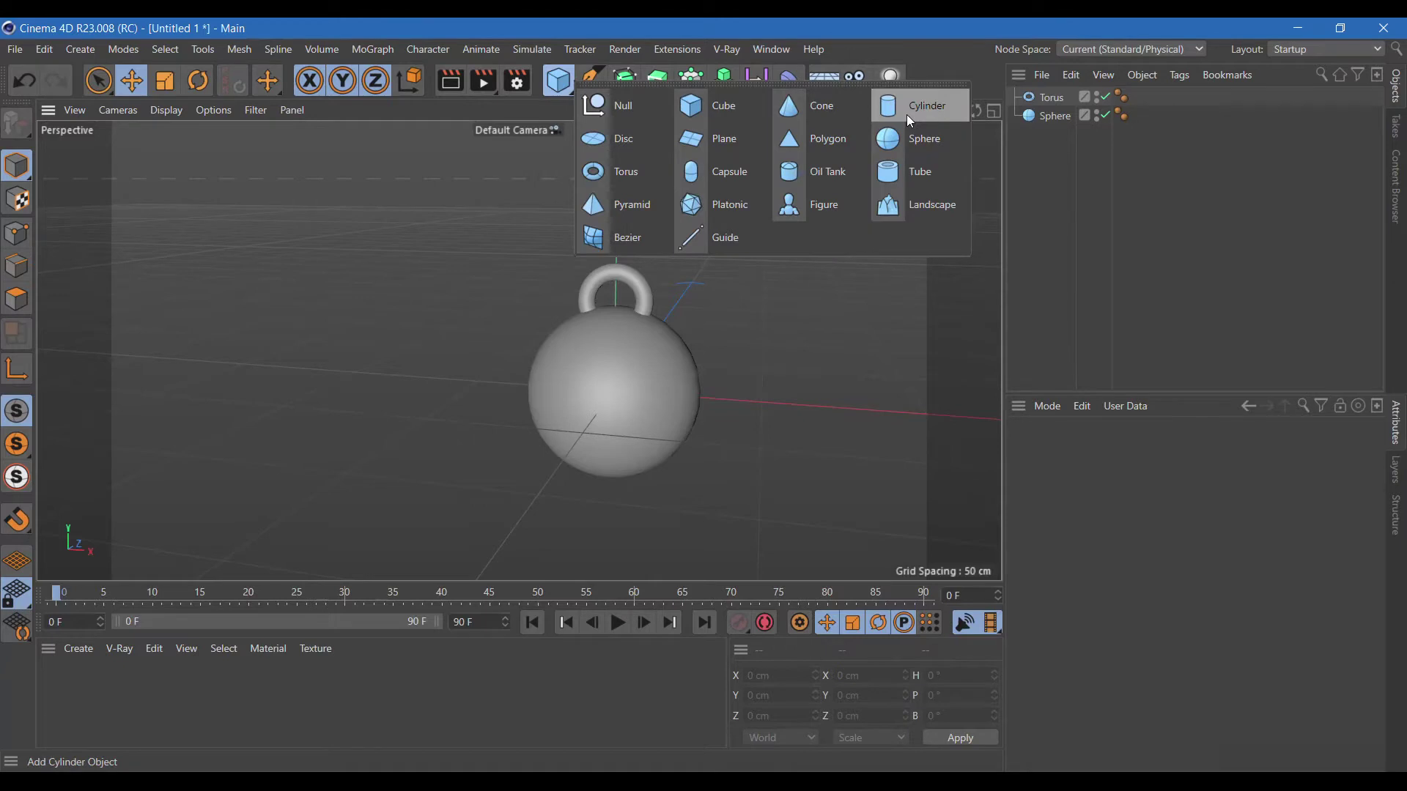
left_click(907, 114)
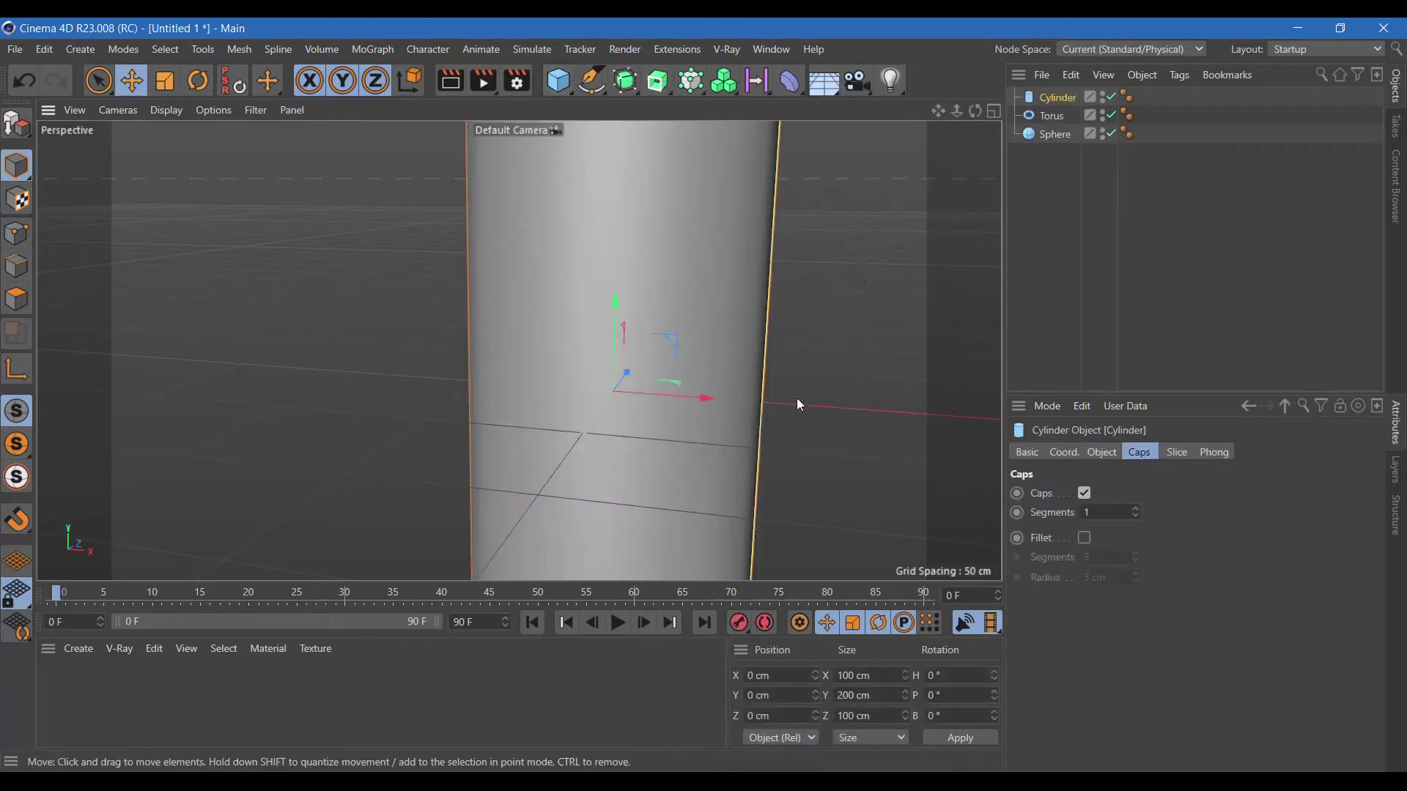
left_click(1103, 452)
left_click_drag(1135, 495, 1117, 501)
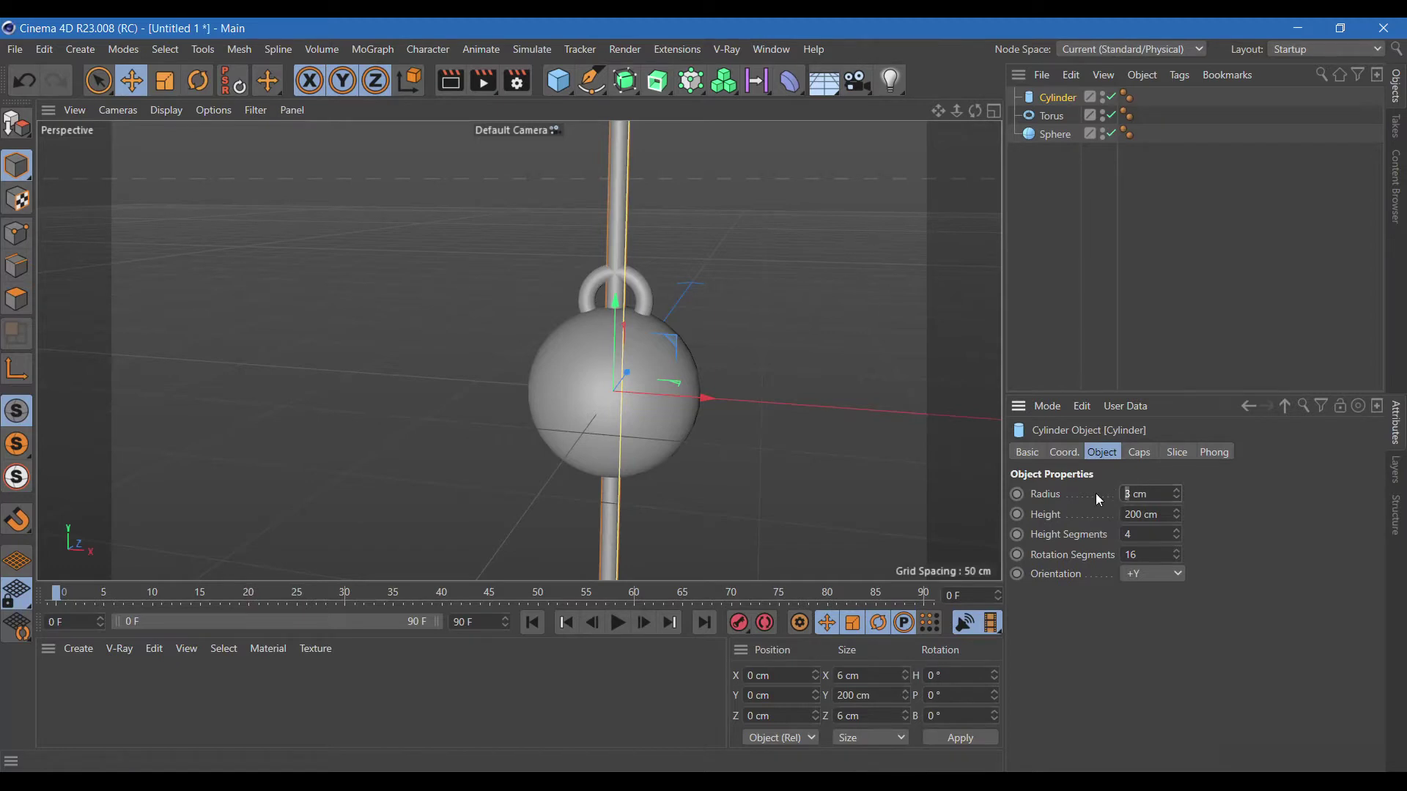
key("Return")
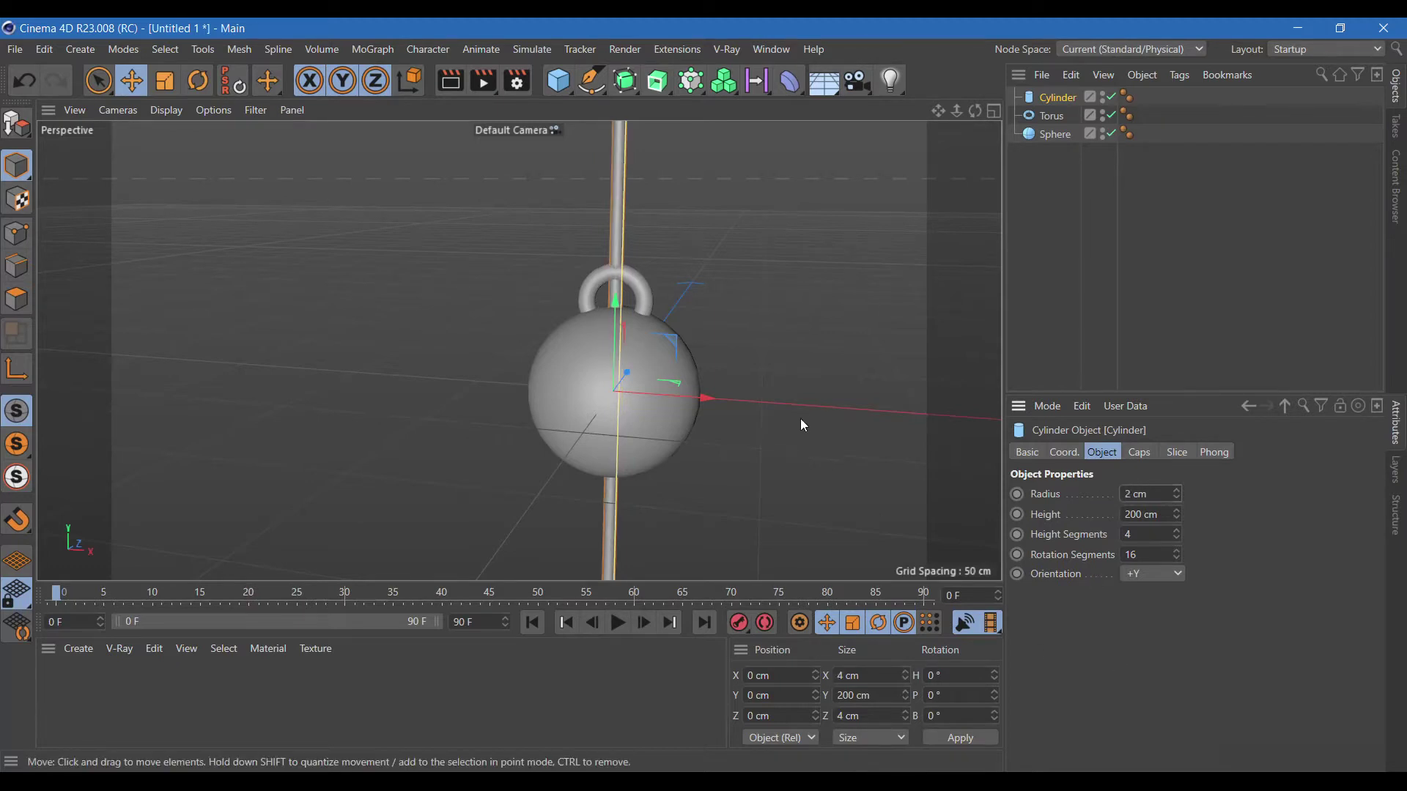
left_click_drag(616, 303, 634, 229)
Step: Set the vertical cylinder's heading rotation to 108° and its bank rotation to 0°
left_click(1071, 451)
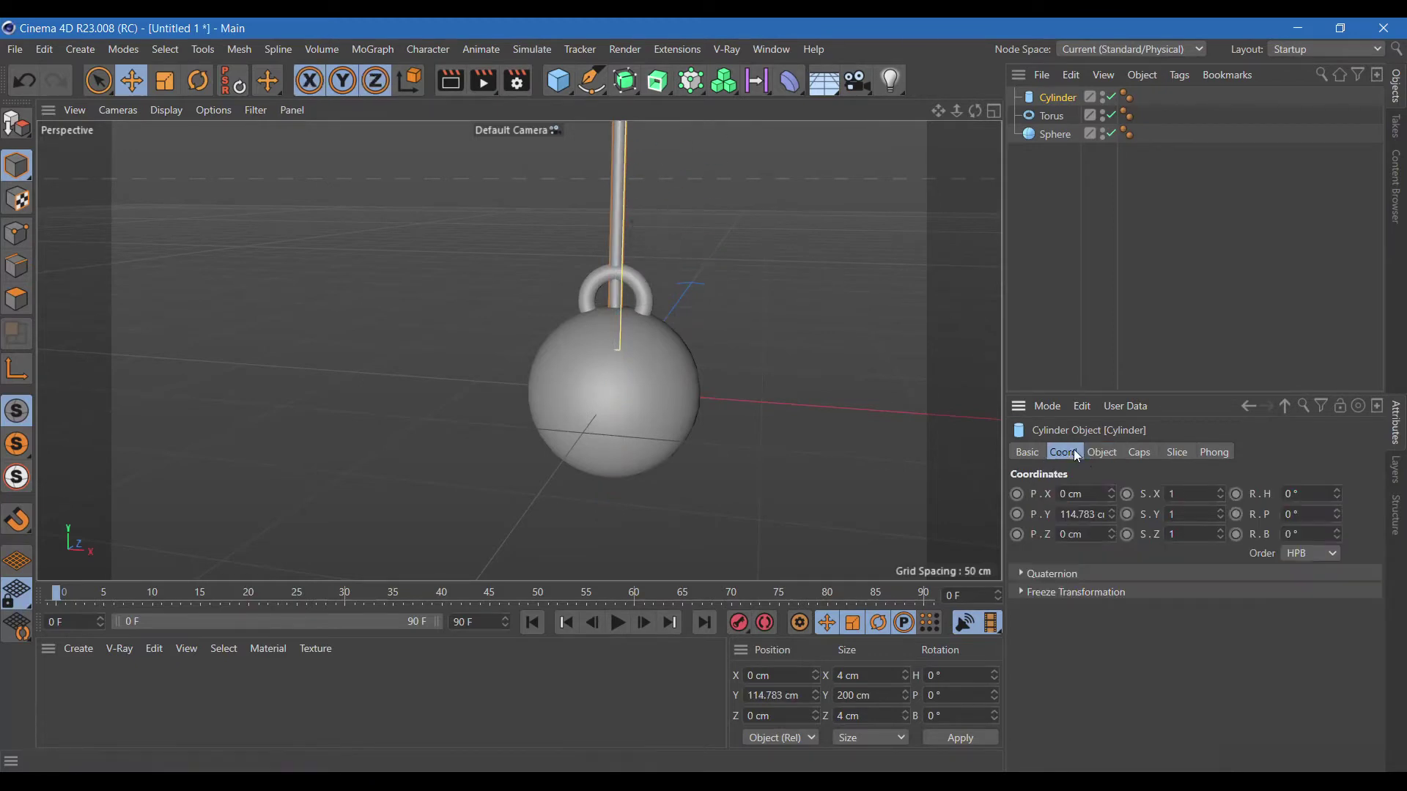
left_click_drag(1337, 534, 1338, 494)
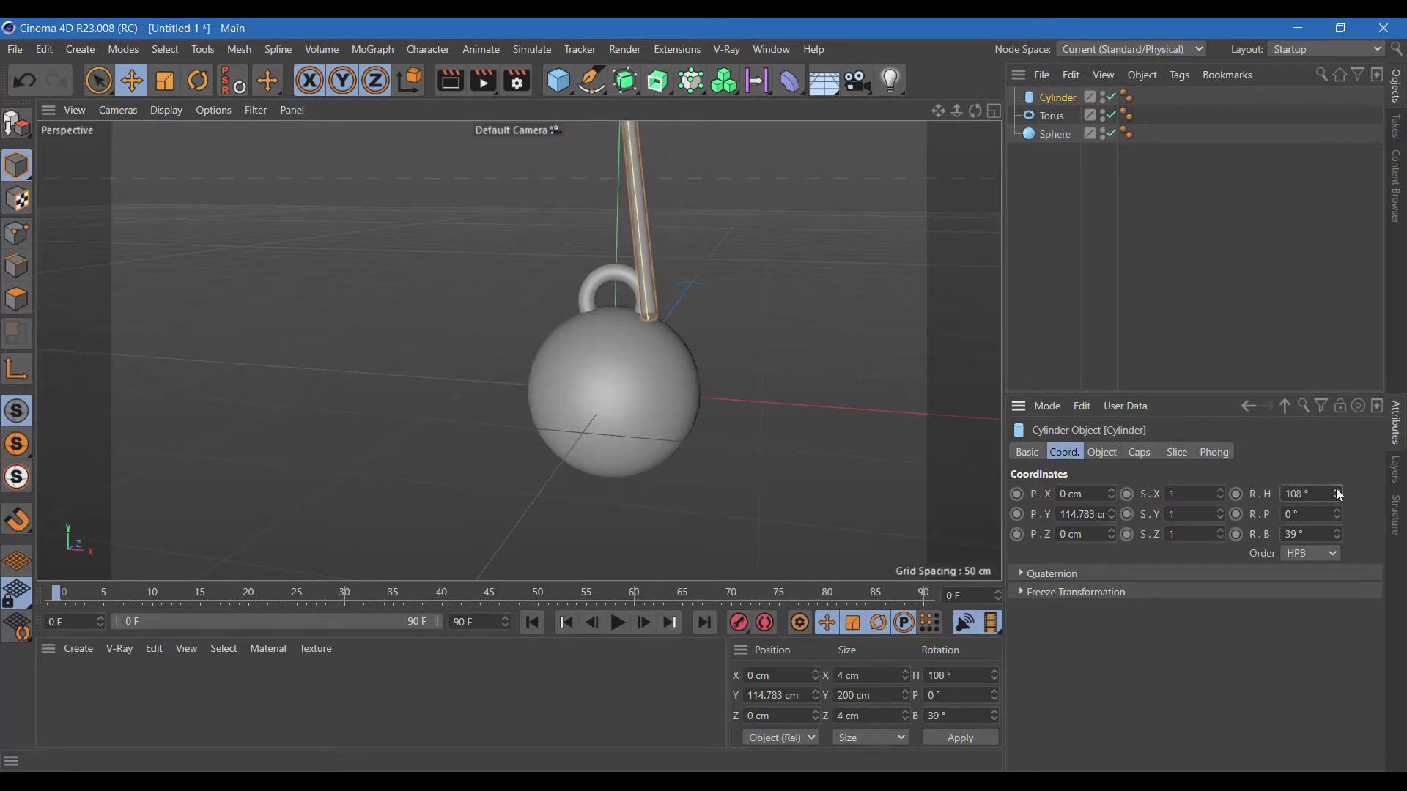
double_click(1300, 534)
type("0")
key("Return")
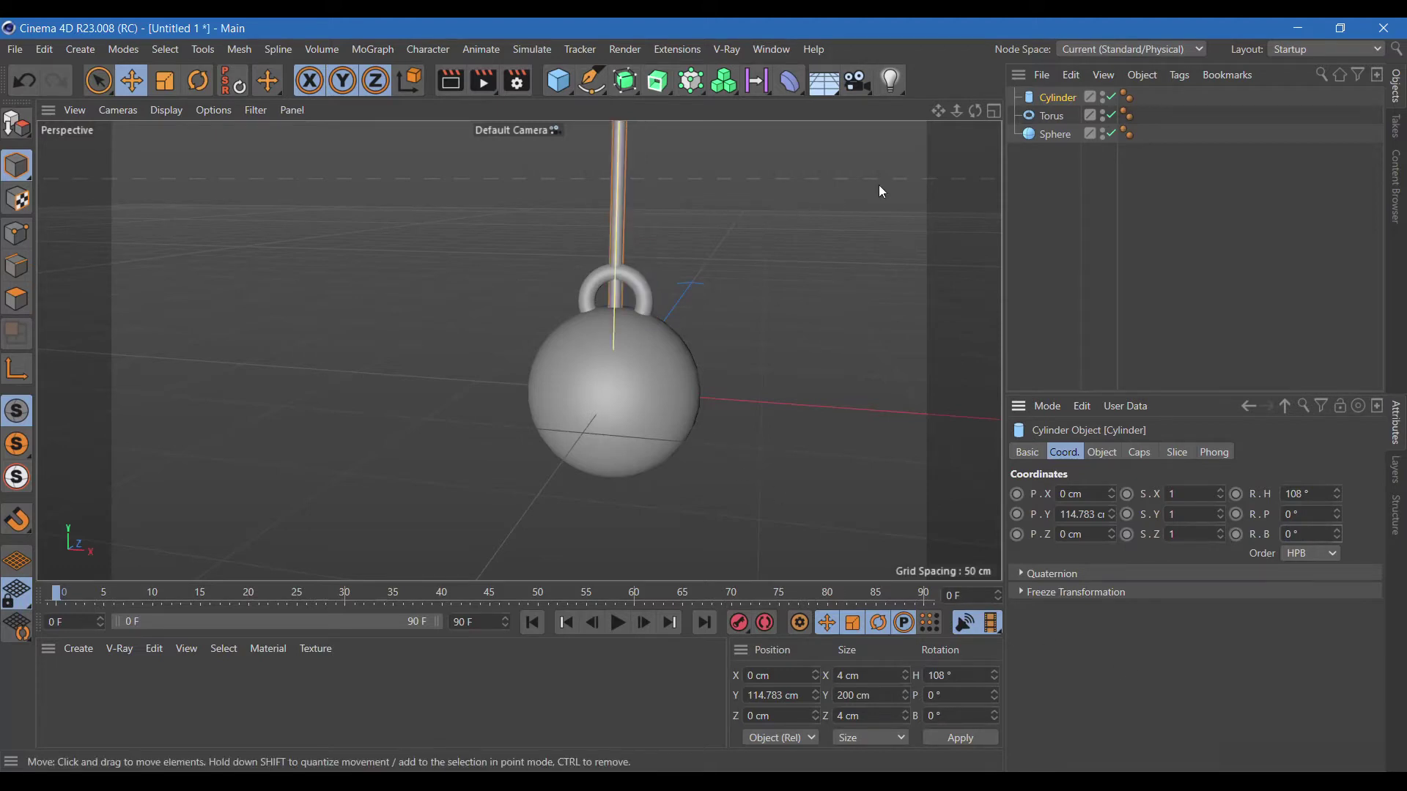
left_click(995, 109)
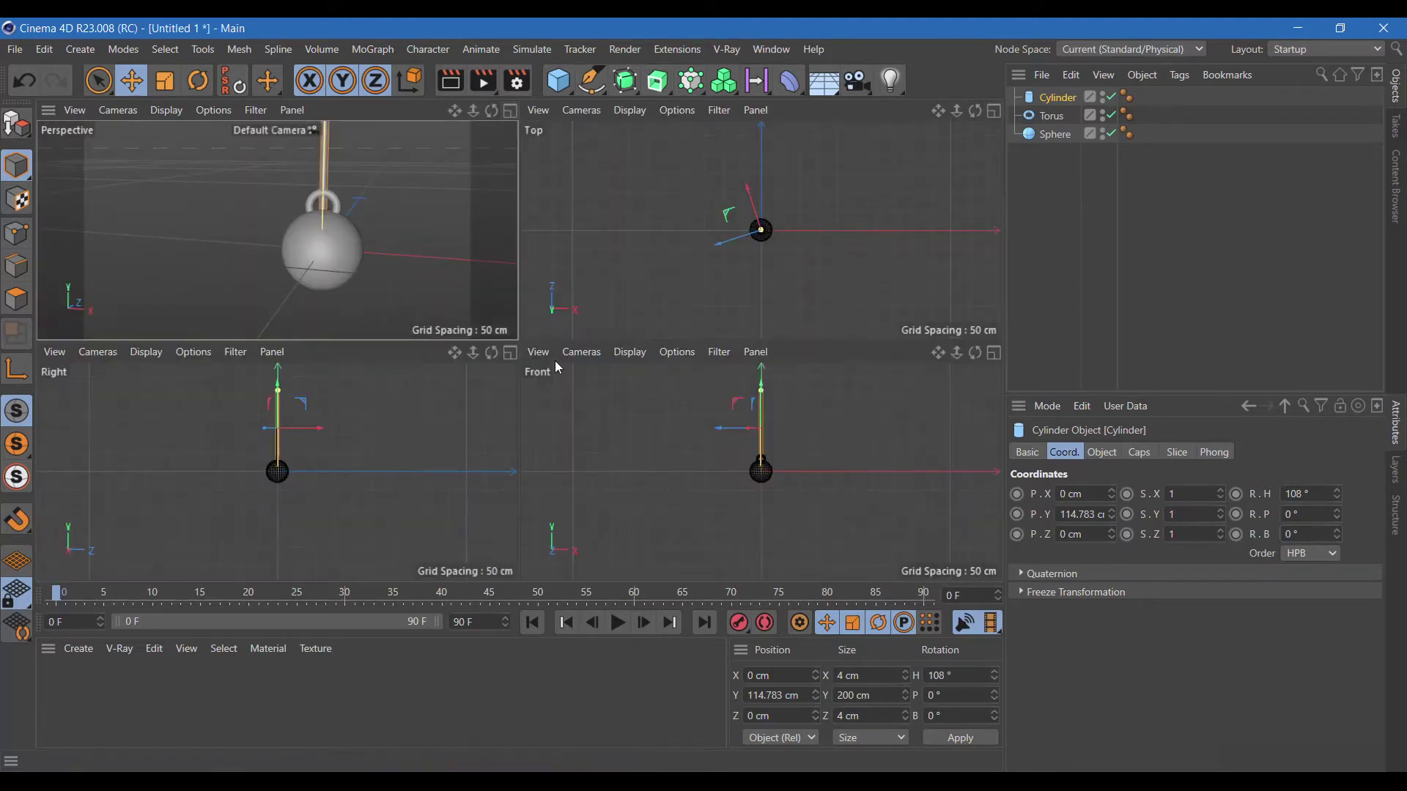
left_click(509, 111)
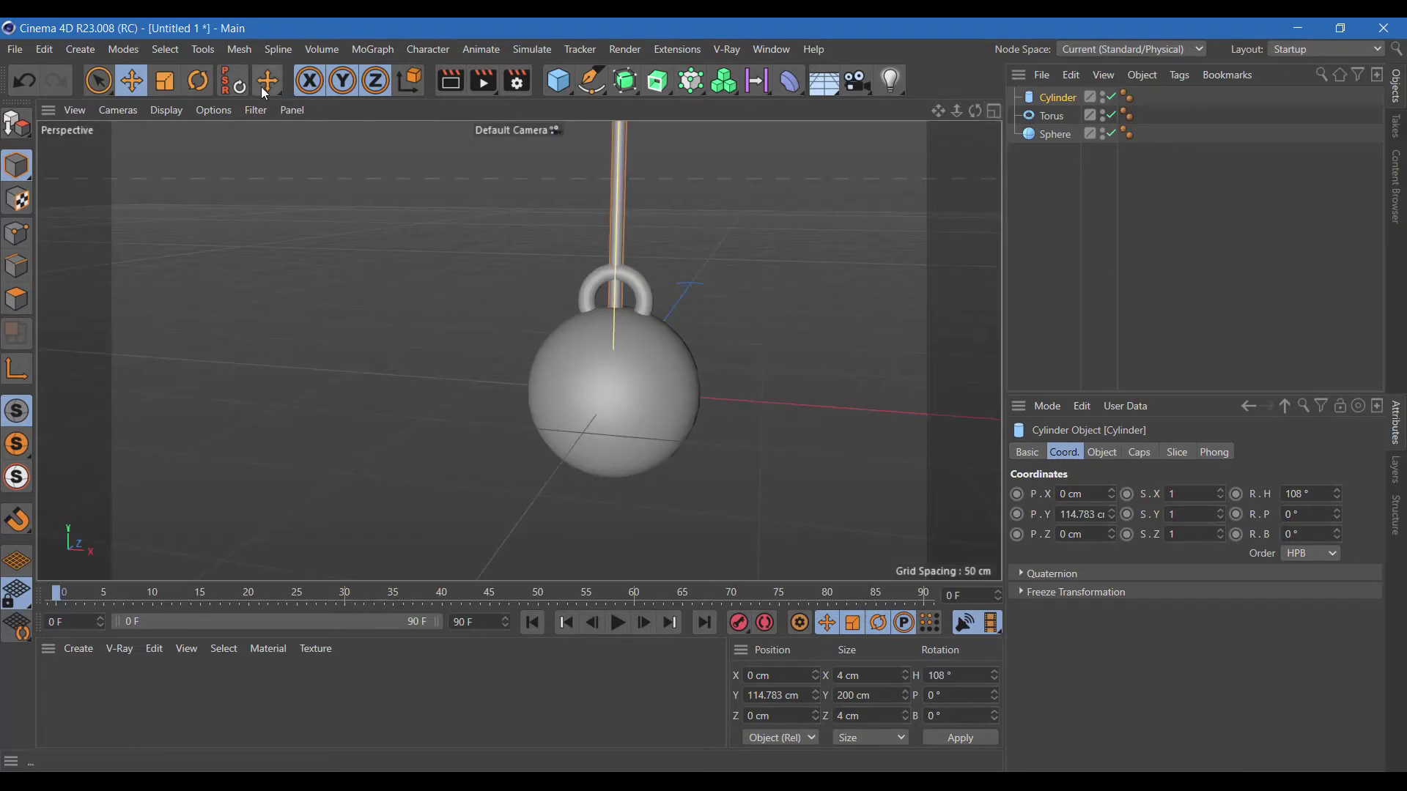
left_click(197, 80)
scroll(650, 260, "down", 4)
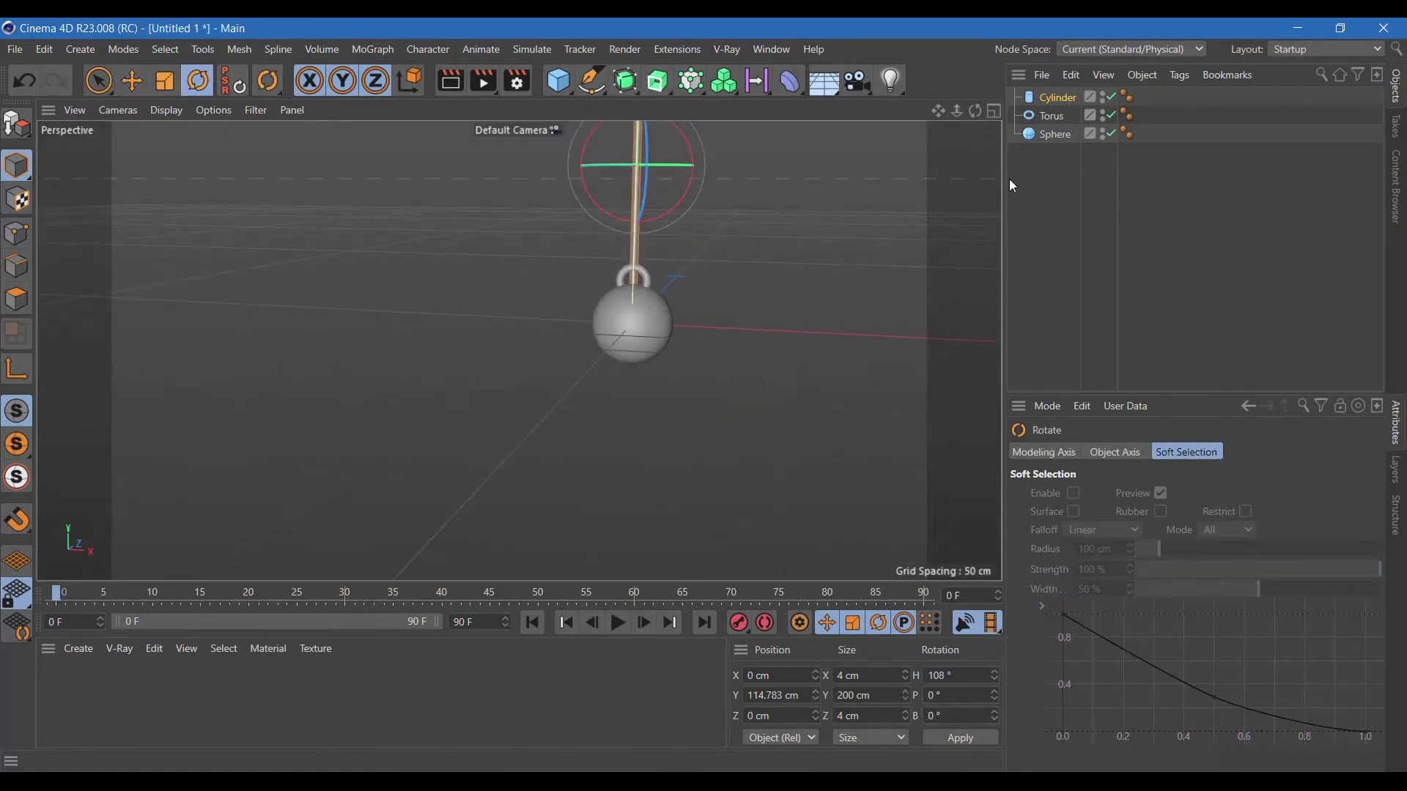
key("e")
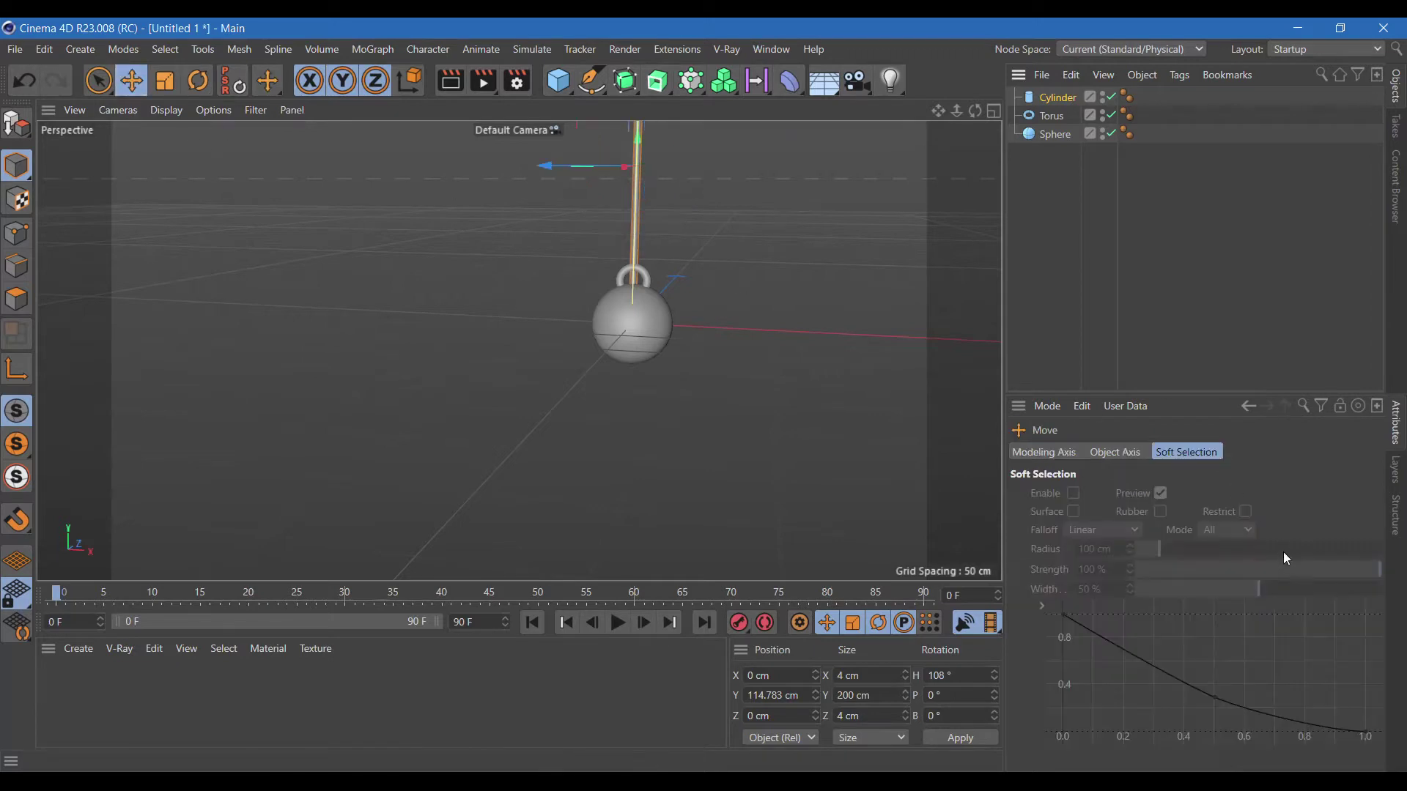
left_click(1248, 405)
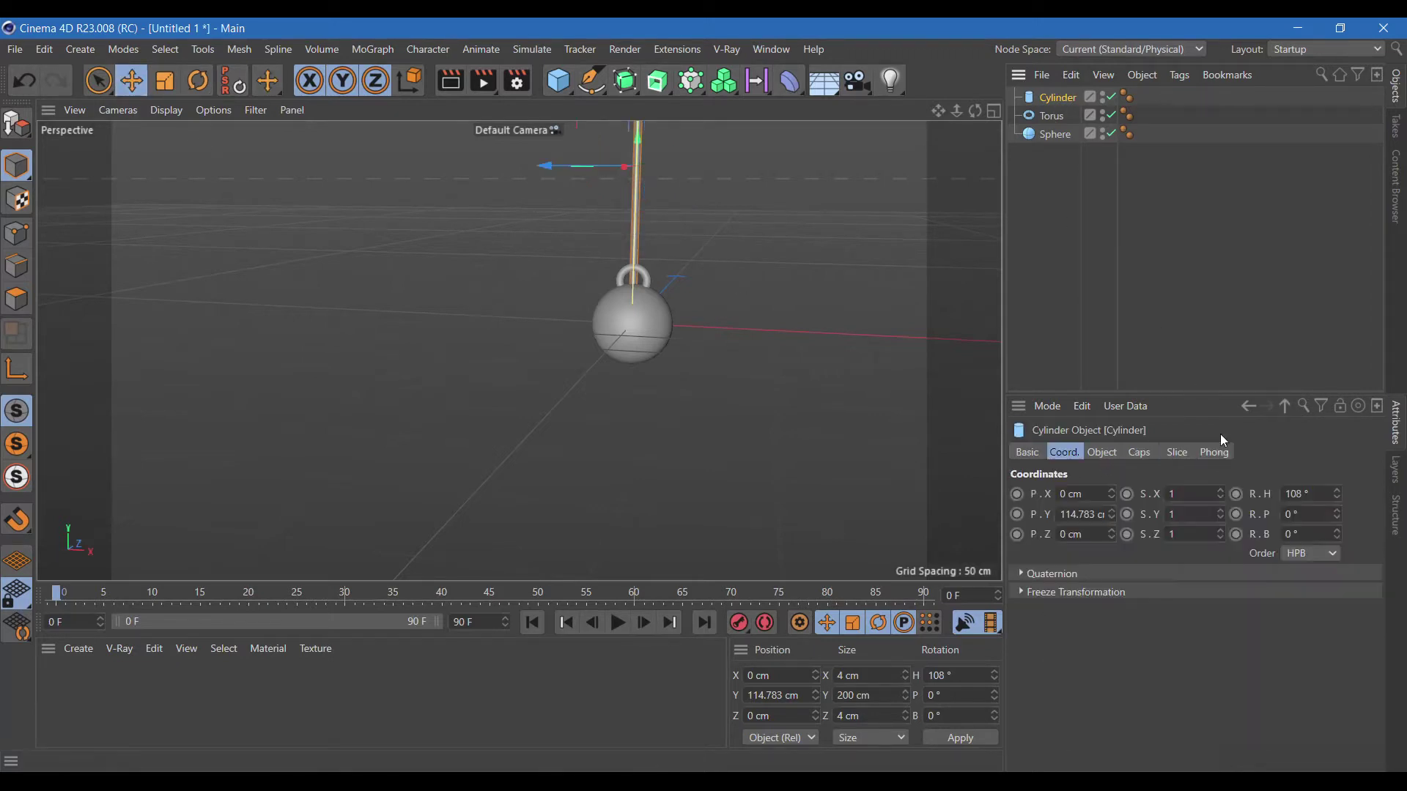
Step: Set the vertical cylinder's heading rotation to 0°
left_click(1332, 496)
type("0")
key("Return")
mouse_move(1336, 492)
left_mouse_down()
mouse_move(1336, 475)
mouse_move(1337, 511)
left_mouse_up()
left_click(1311, 493)
type("0")
key("Return")
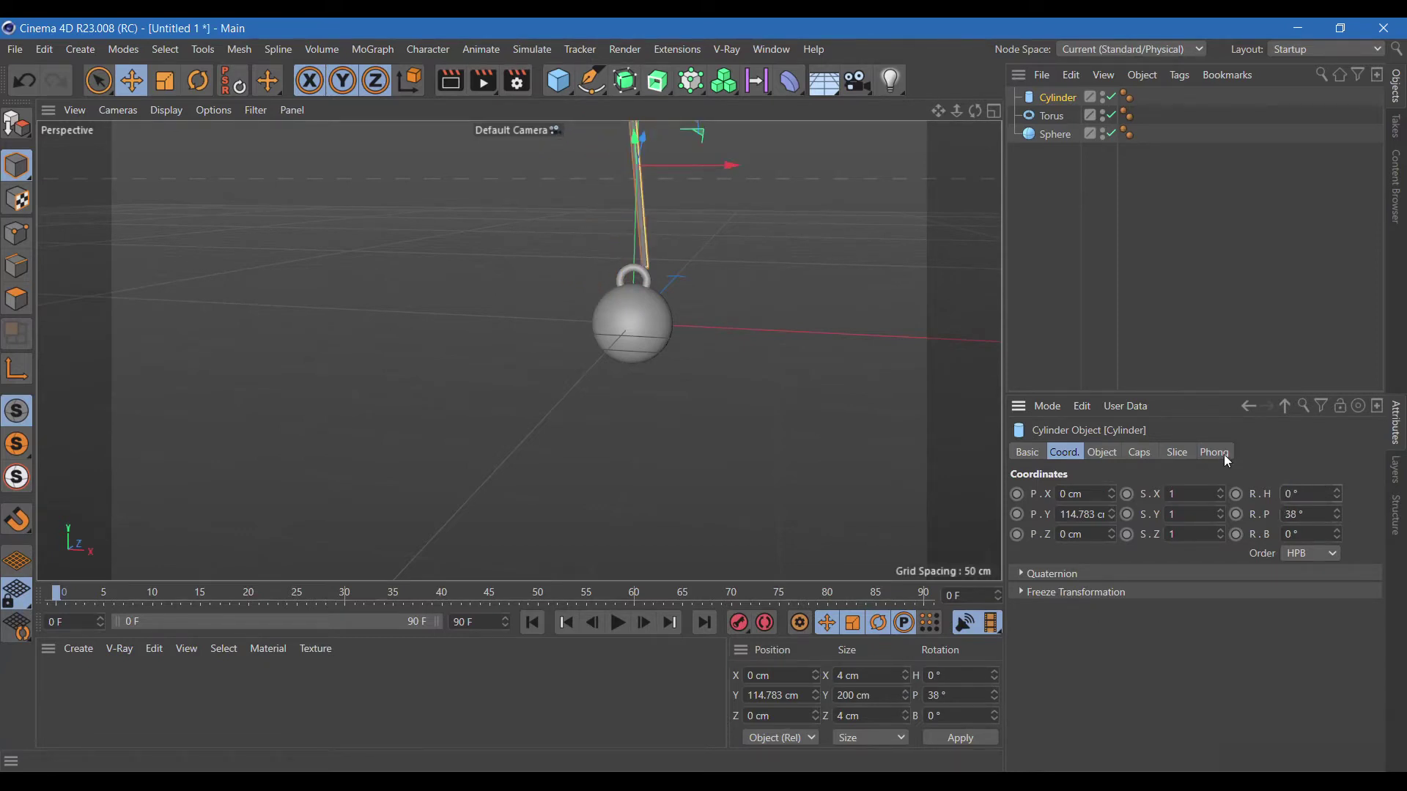
Step: Set the cylinder's pitch rotation to 0° and tilt it with a bank rotation of 16°
left_click(1304, 514)
type("0")
key("Return")
left_click_drag(1337, 534, 1337, 519)
scroll(736, 304, "down", 2)
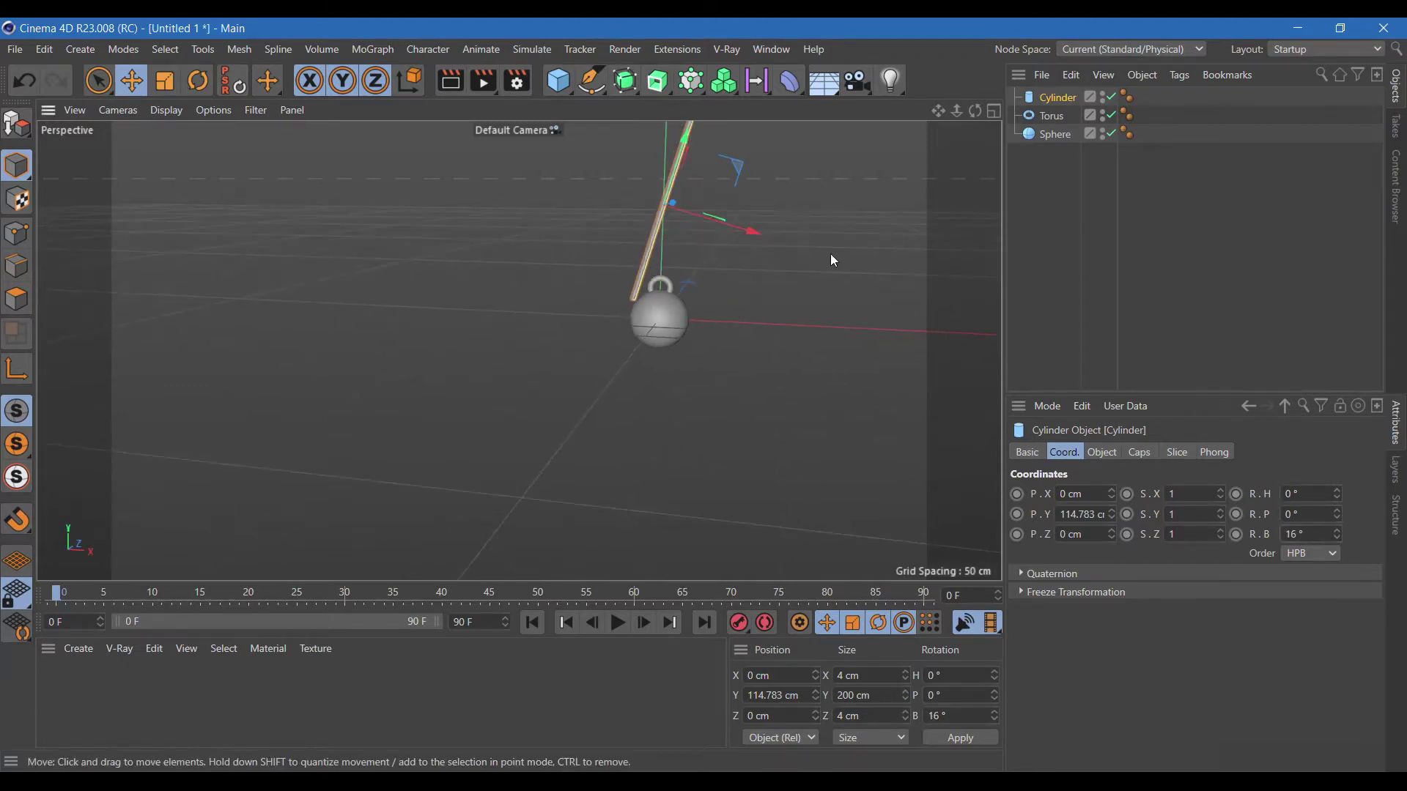
Step: Move the tilted cylinder so its lower end meets the torus, at about X 34.7 cm, Y 133.8 cm
left_click(996, 113)
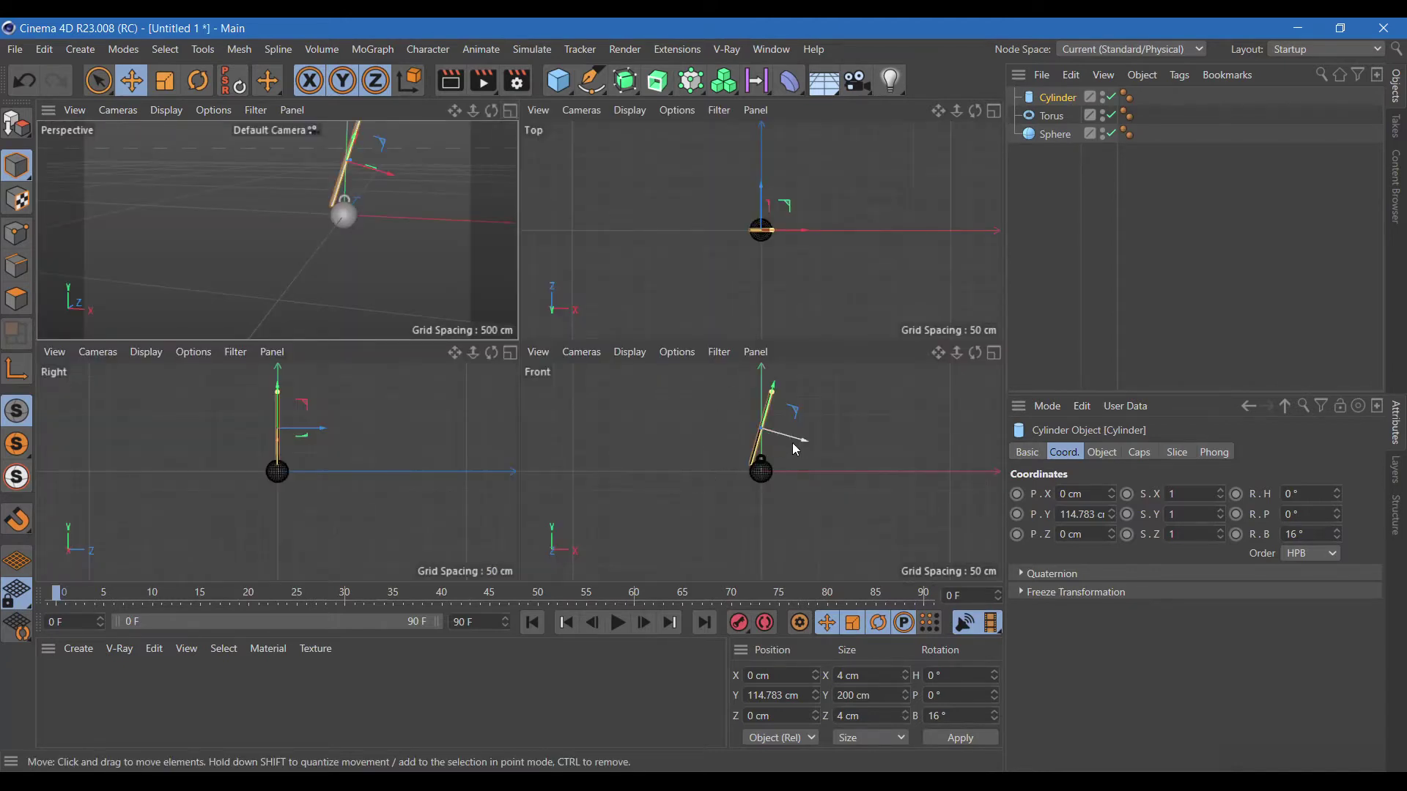
left_click_drag(791, 452, 808, 434)
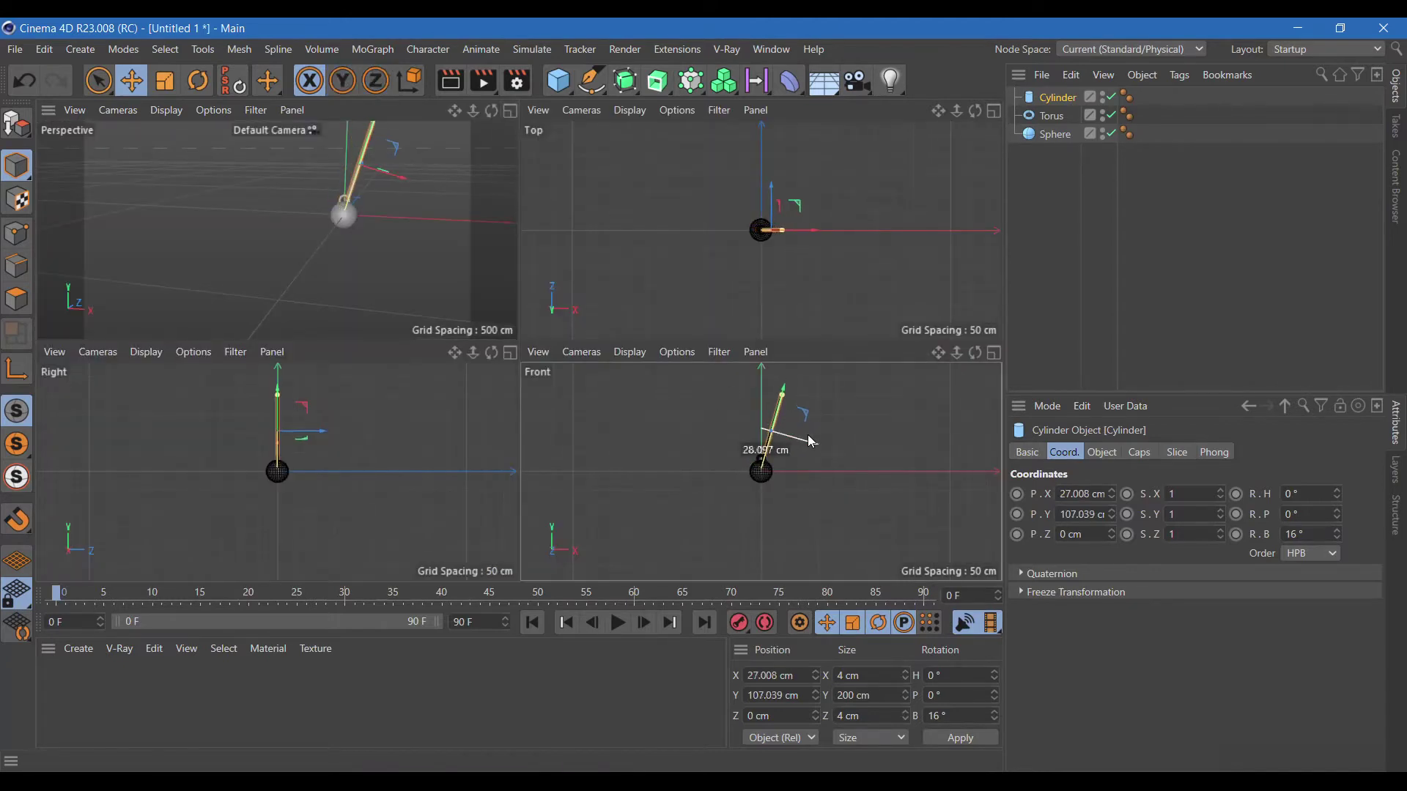
left_click(993, 353)
scroll(561, 358, "up", 5)
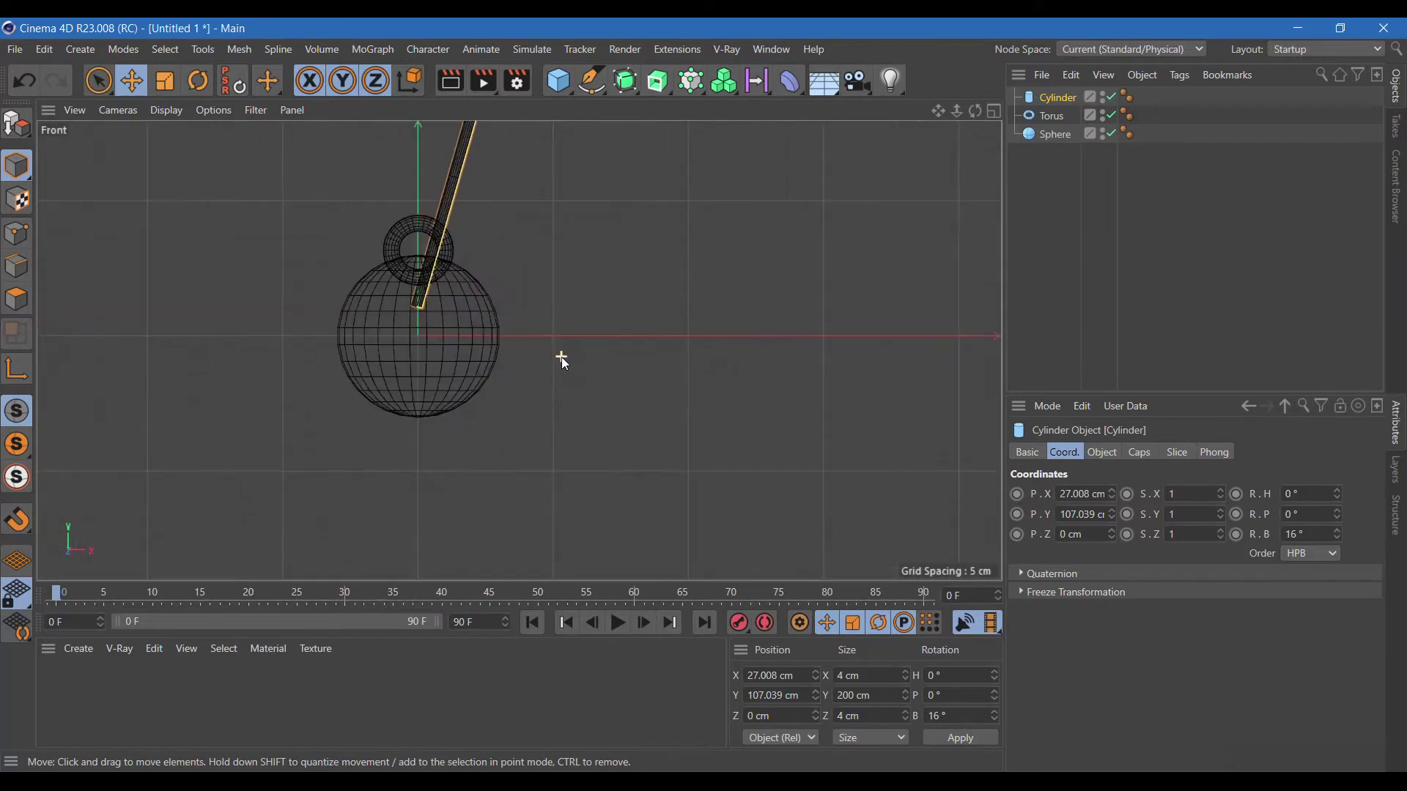
left_click_drag(939, 111, 521, 340)
left_click_drag(604, 249, 635, 175)
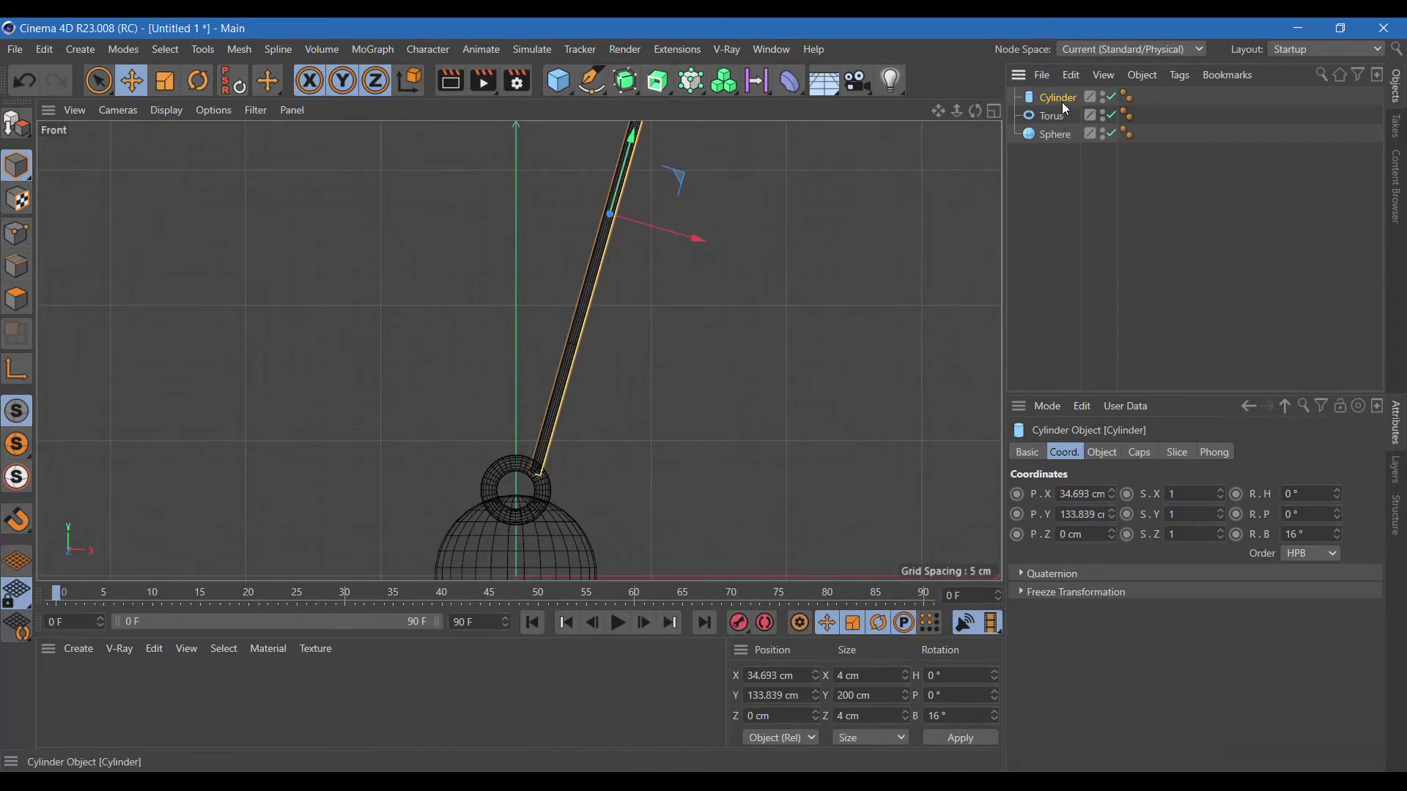
Step: Duplicate the tilted cylinder with a bank of -16° and place the copy on the torus's opposite side, at about X -35.9 cm, Y 132.6 cm
left_click_drag(1057, 99, 1066, 109, "ctrl")
left_click(1306, 535)
type("-16")
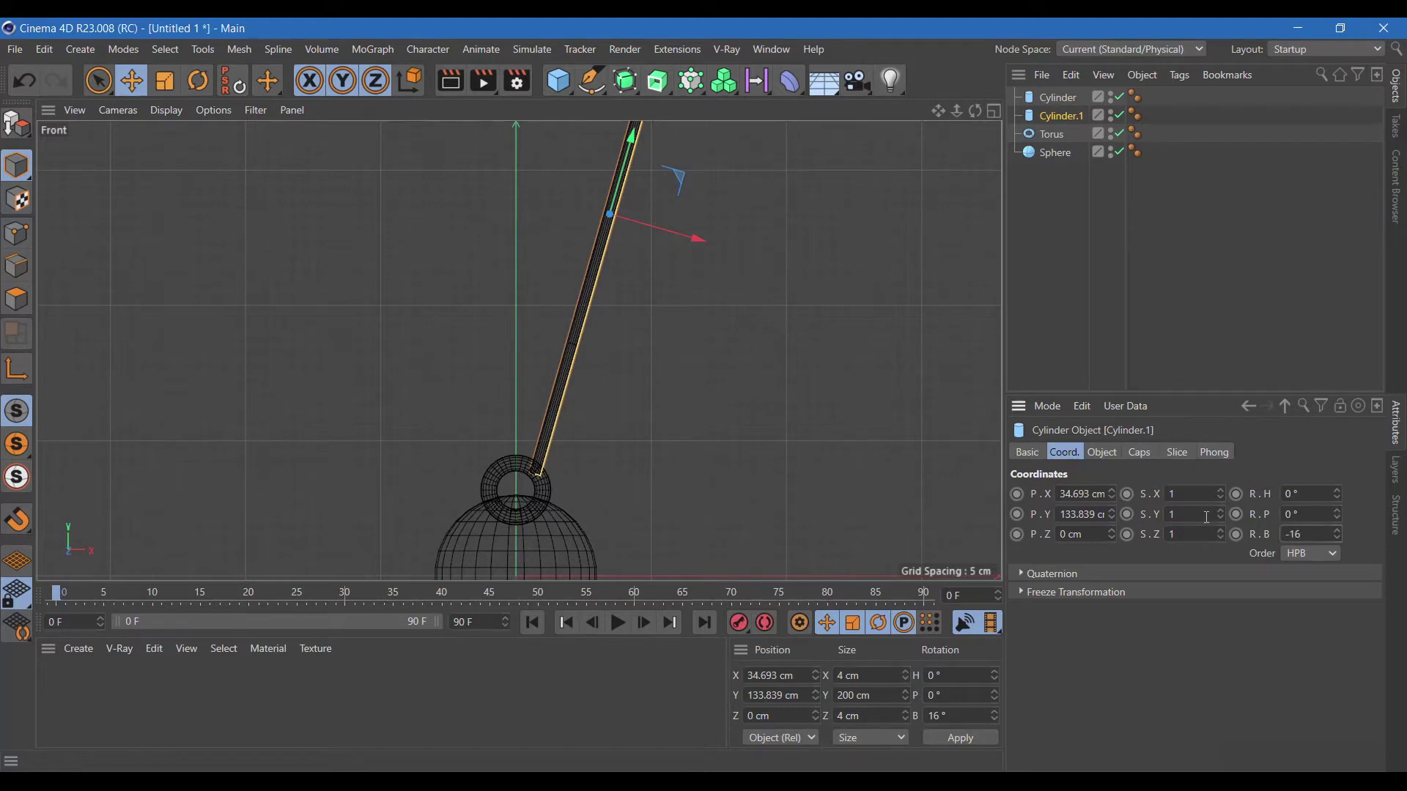
key("Return")
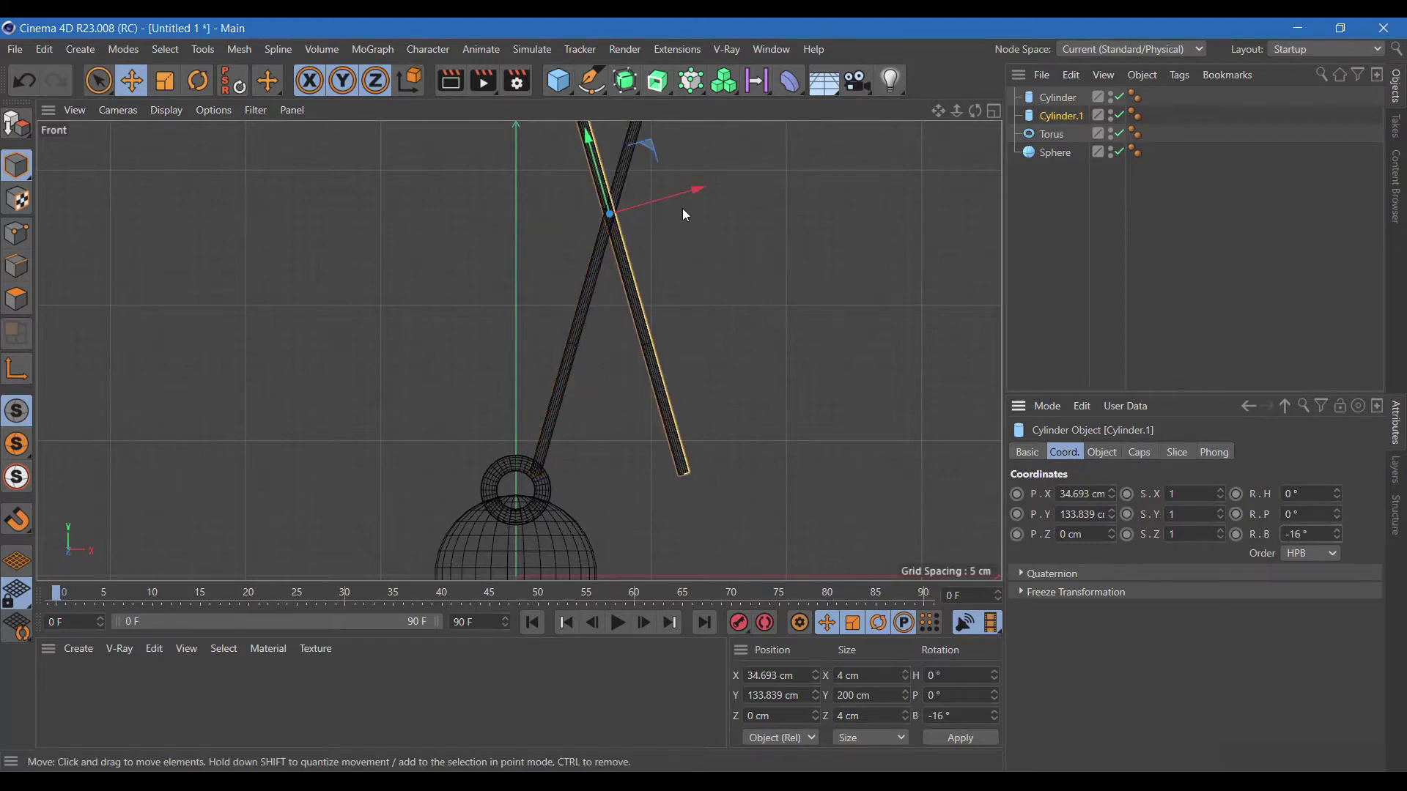
left_click_drag(693, 191, 509, 215)
left_click_drag(430, 251, 452, 198)
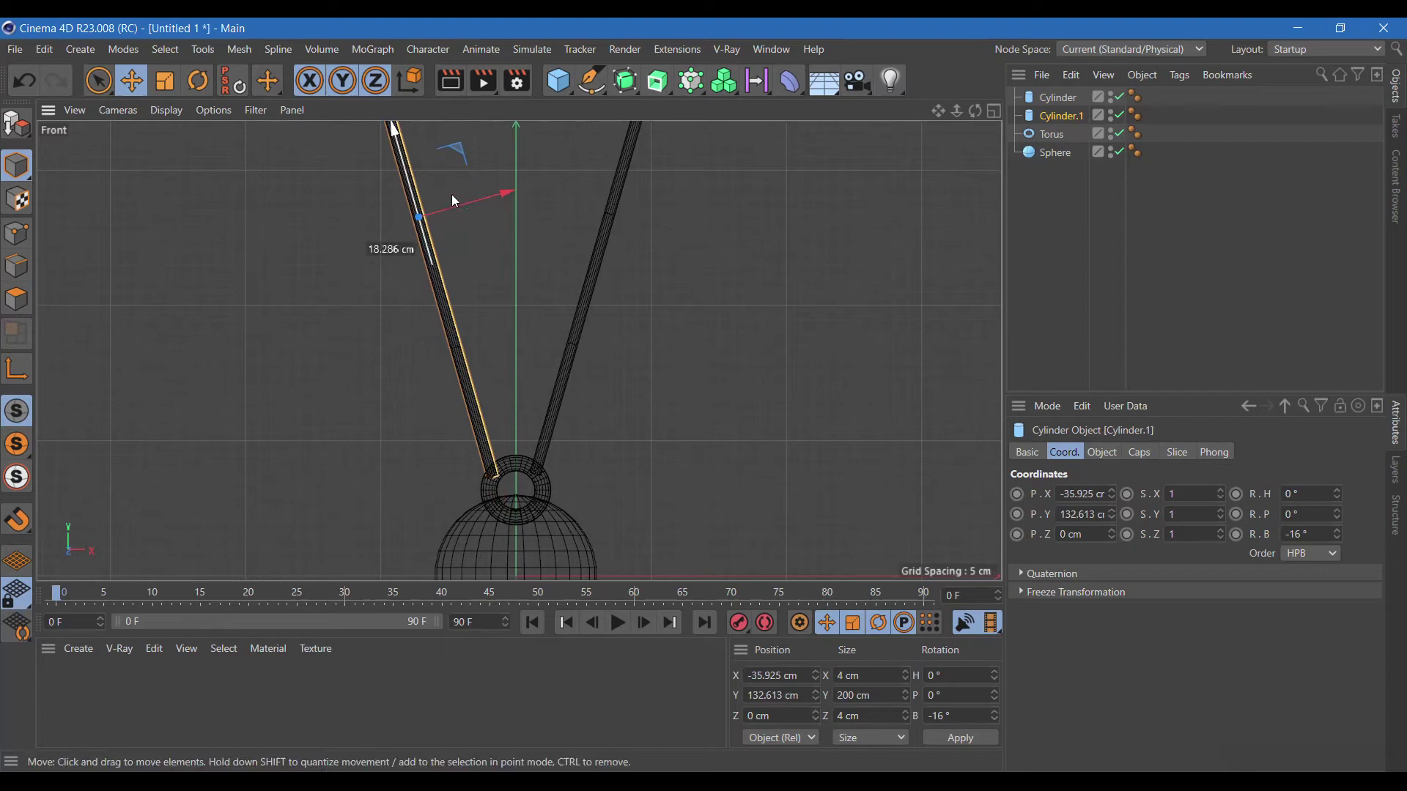
Step: Make the torus and both cylinders children of the sphere
left_click(993, 111)
left_click(511, 111)
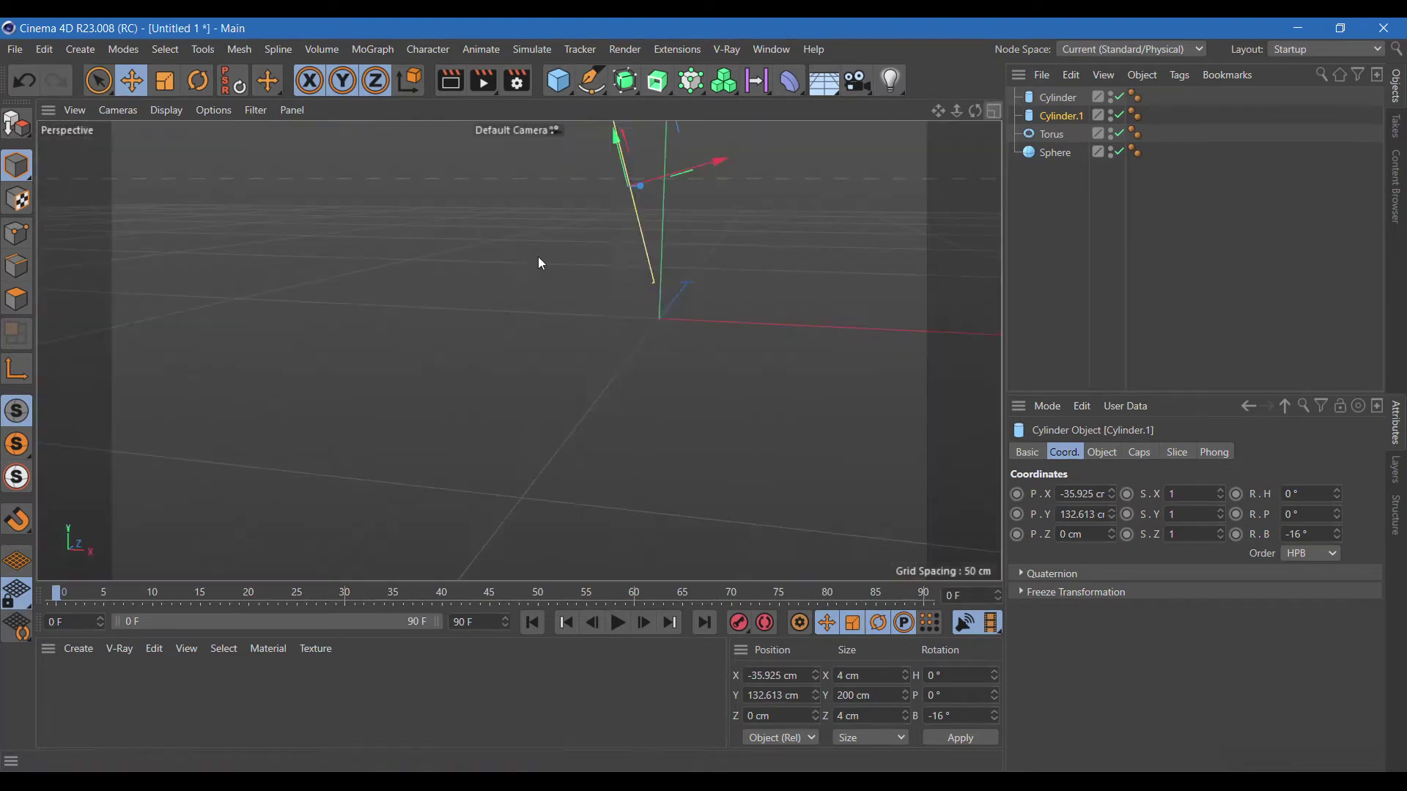
left_click_drag(938, 112, 657, 353)
scroll(556, 410, "up", 5)
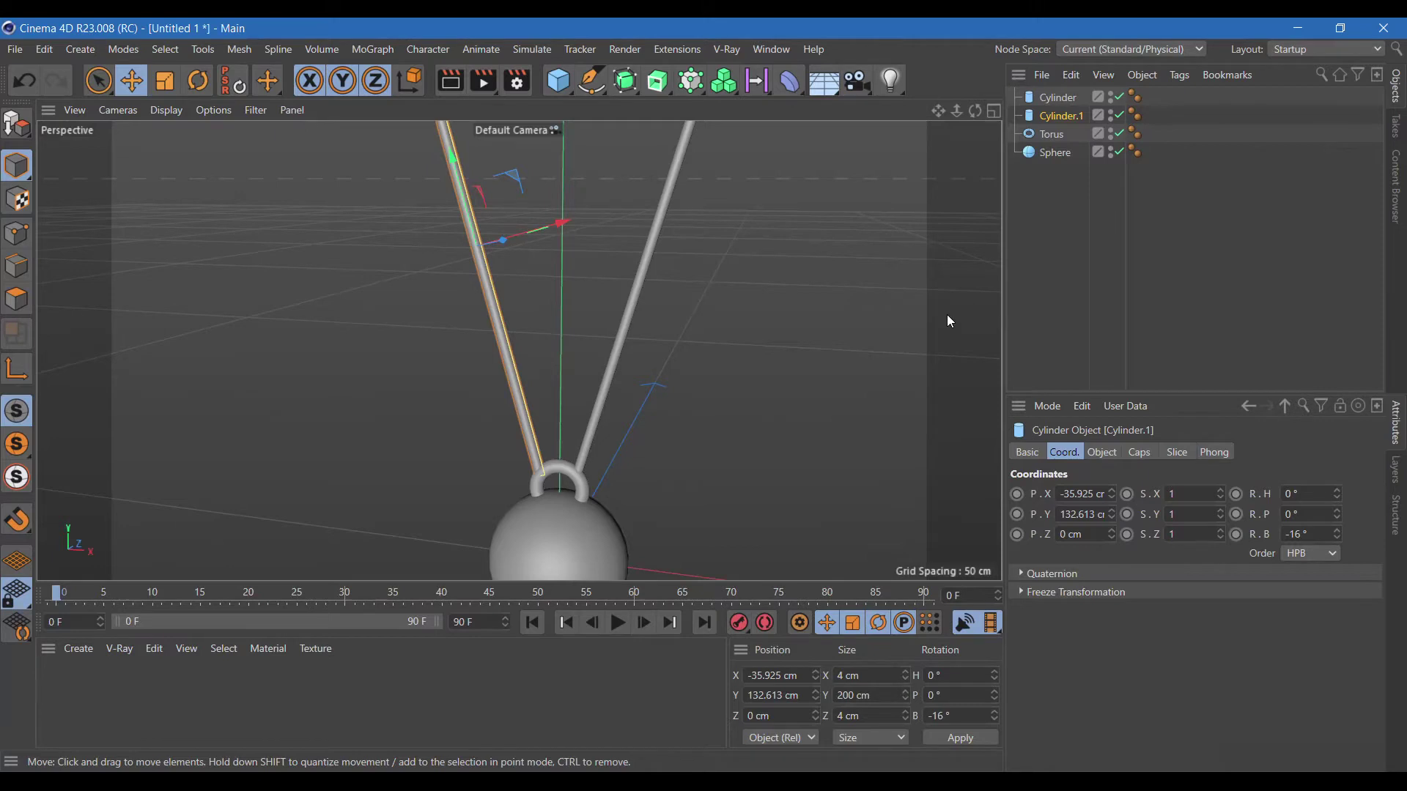
left_click_drag(1053, 133, 1055, 164)
left_click_drag(1054, 94, 1056, 156)
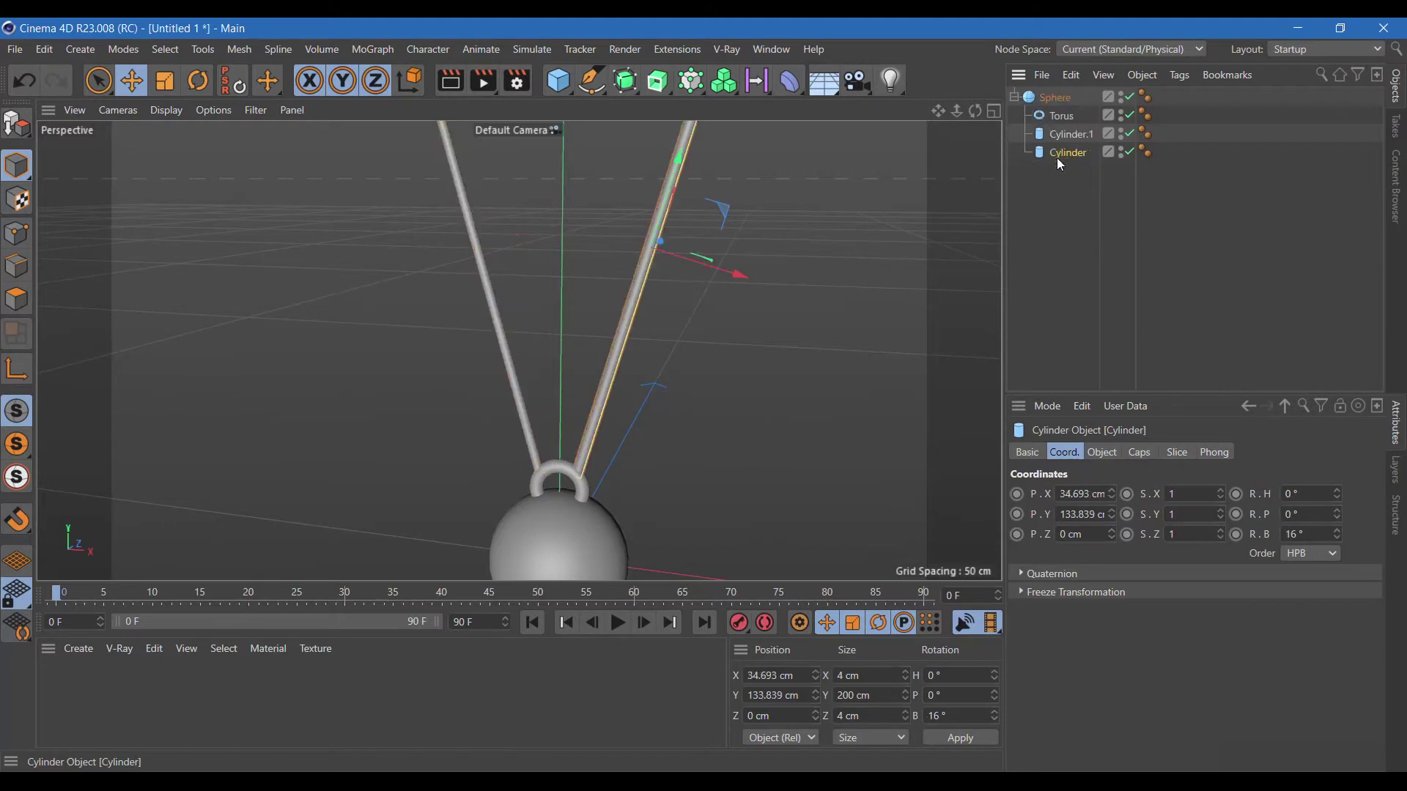
Step: Add a Cloner and place the sphere group inside it as a child
scroll(703, 366, "down", 3)
left_click_drag(975, 110, 934, 113)
scroll(709, 286, "down", 3)
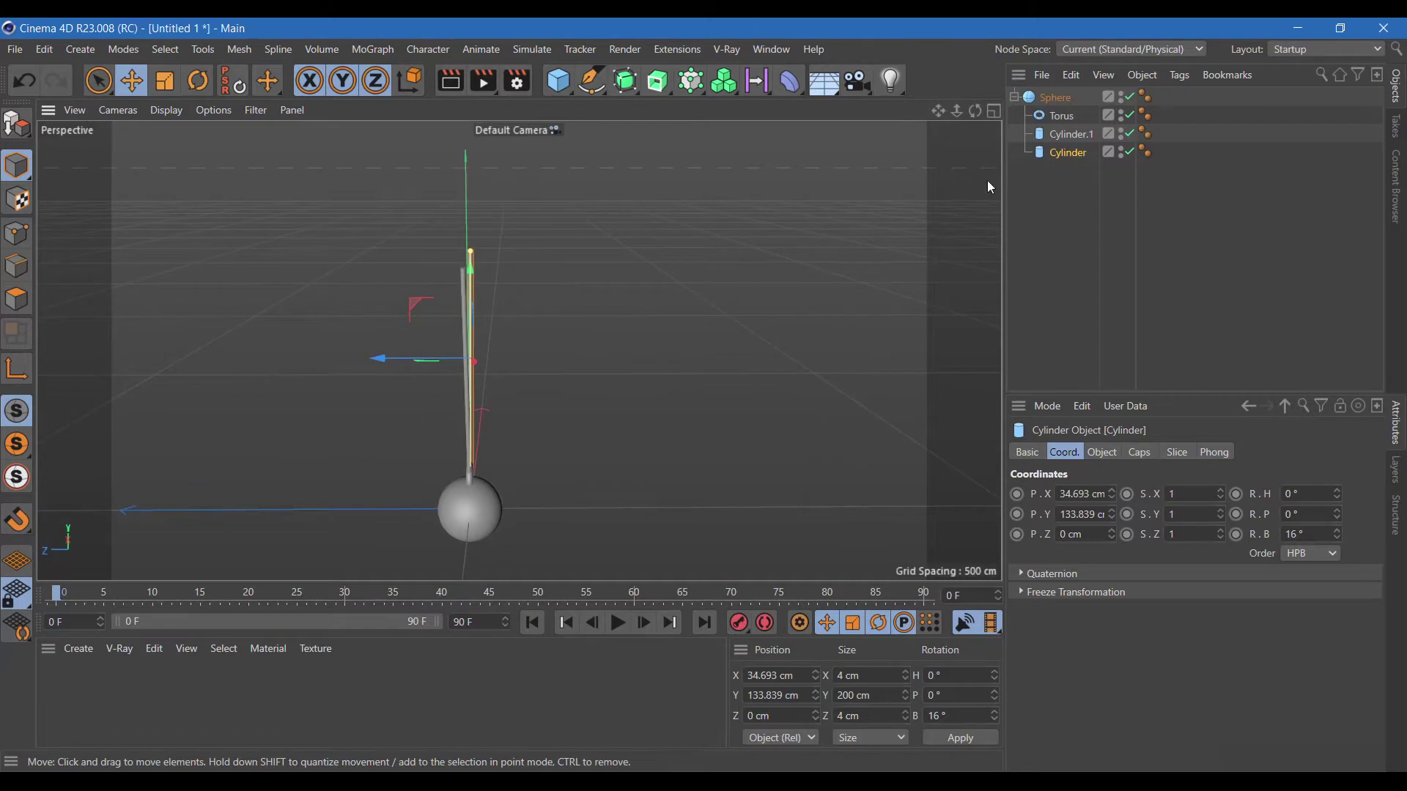
left_click_drag(690, 80, 711, 119)
left_click(1012, 115)
left_click_drag(1062, 120, 1062, 96)
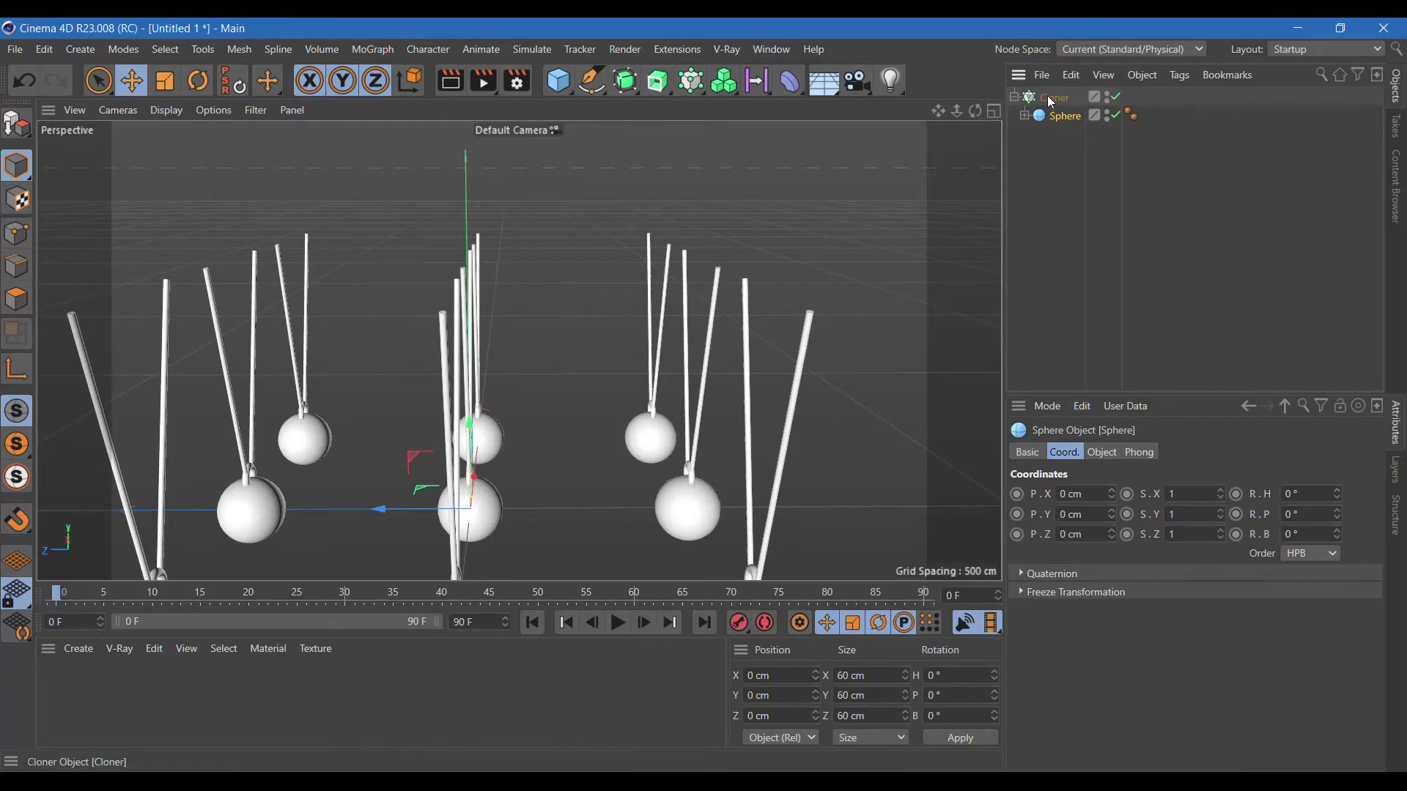
Step: Switch the Cloner to Linear mode with per-step position offsets of 0 cm in X, 0 cm in Y and 72 cm in Z
left_click(1050, 99)
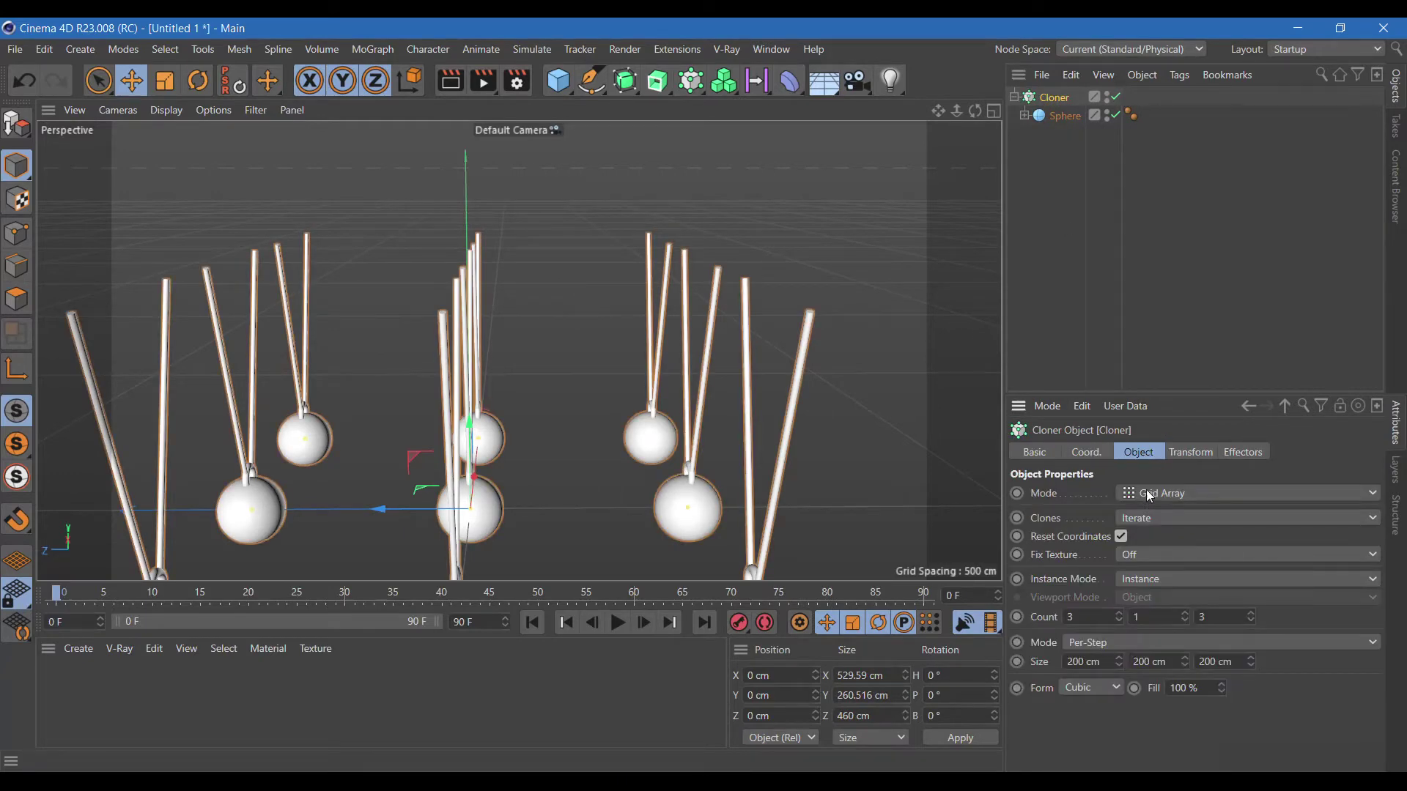
left_click(1149, 497)
left_click(1154, 535)
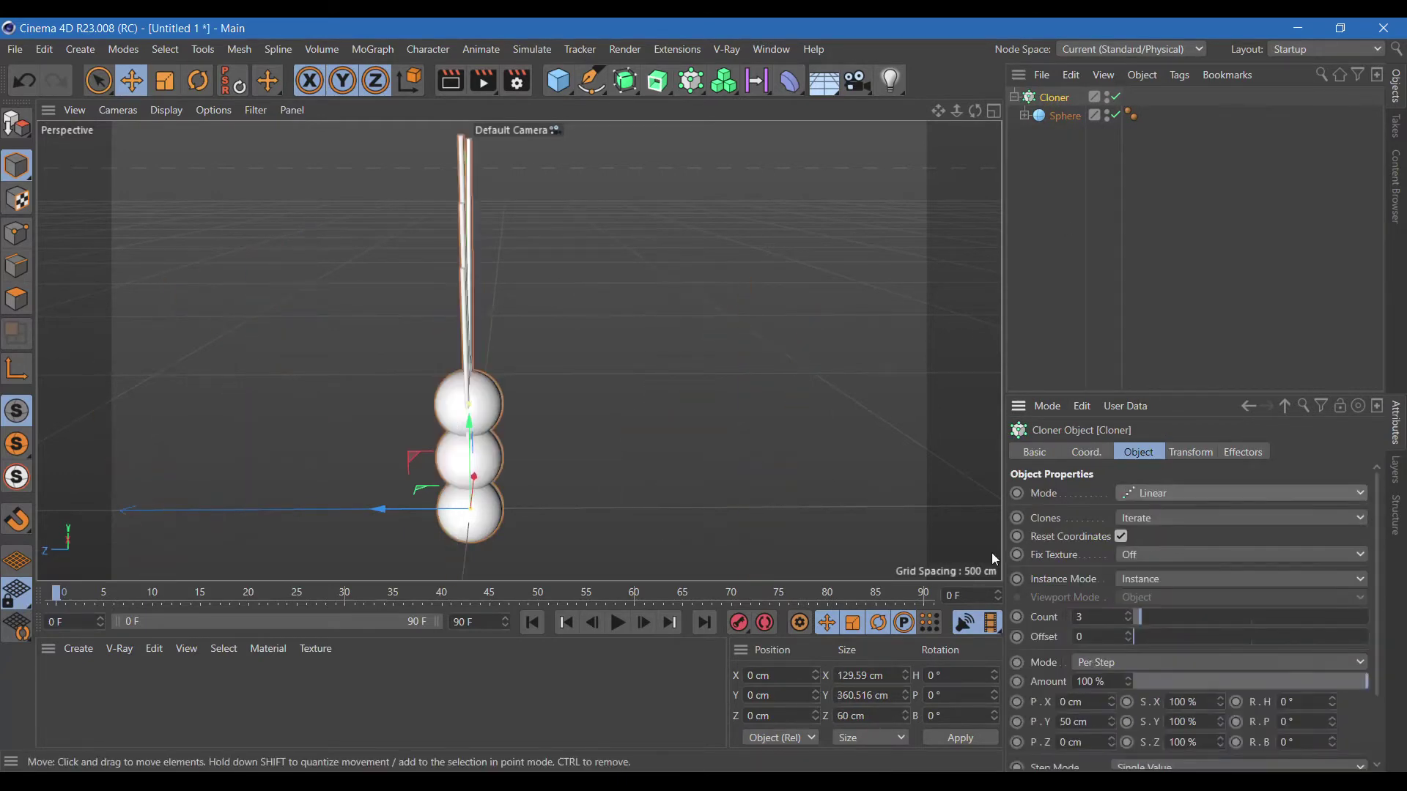
left_click(1106, 721)
type("0")
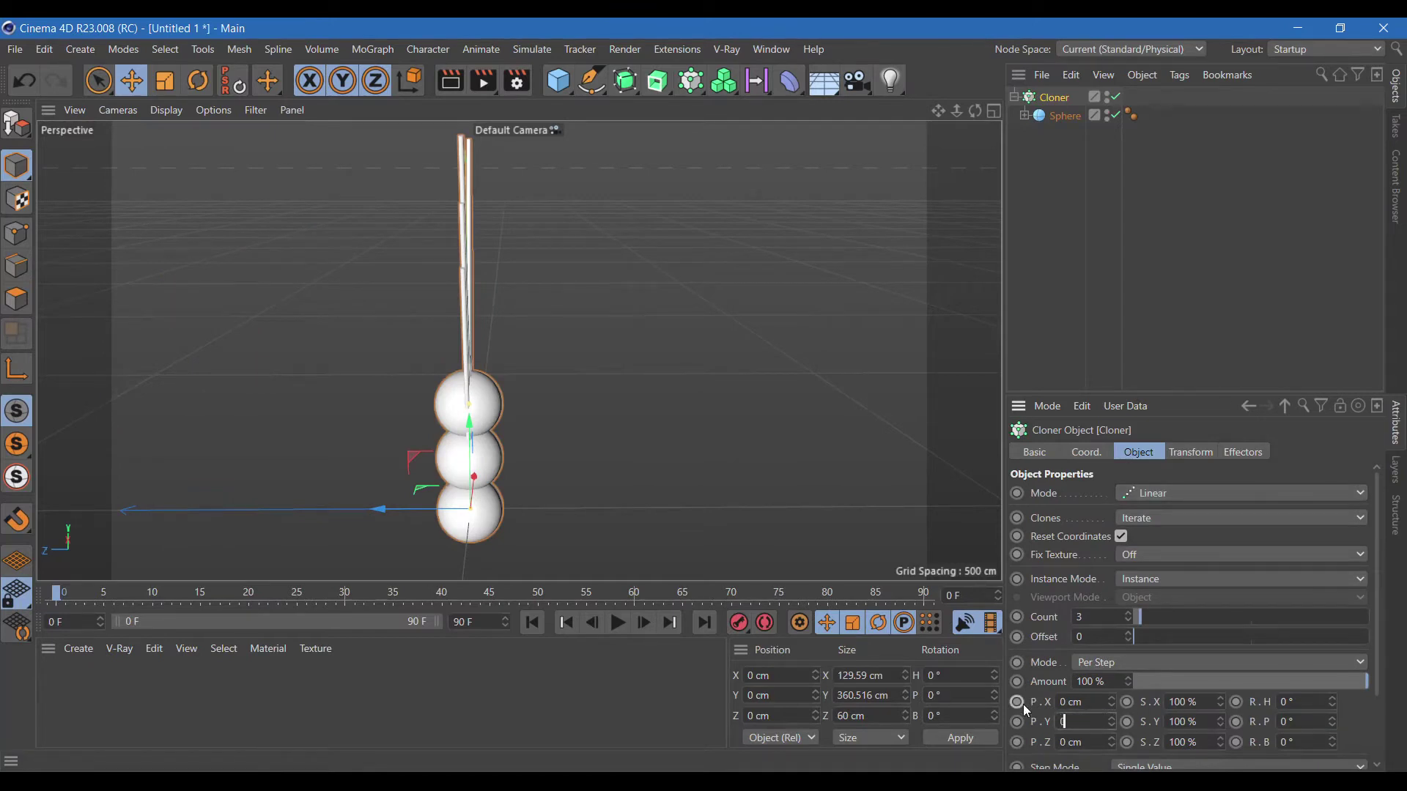
left_click_drag(1112, 699, 1114, 704)
type("0")
left_click(1111, 739)
left_click_drag(1111, 741, 1110, 739)
Step: Increase the Cloner's count to 7
left_click(1129, 614)
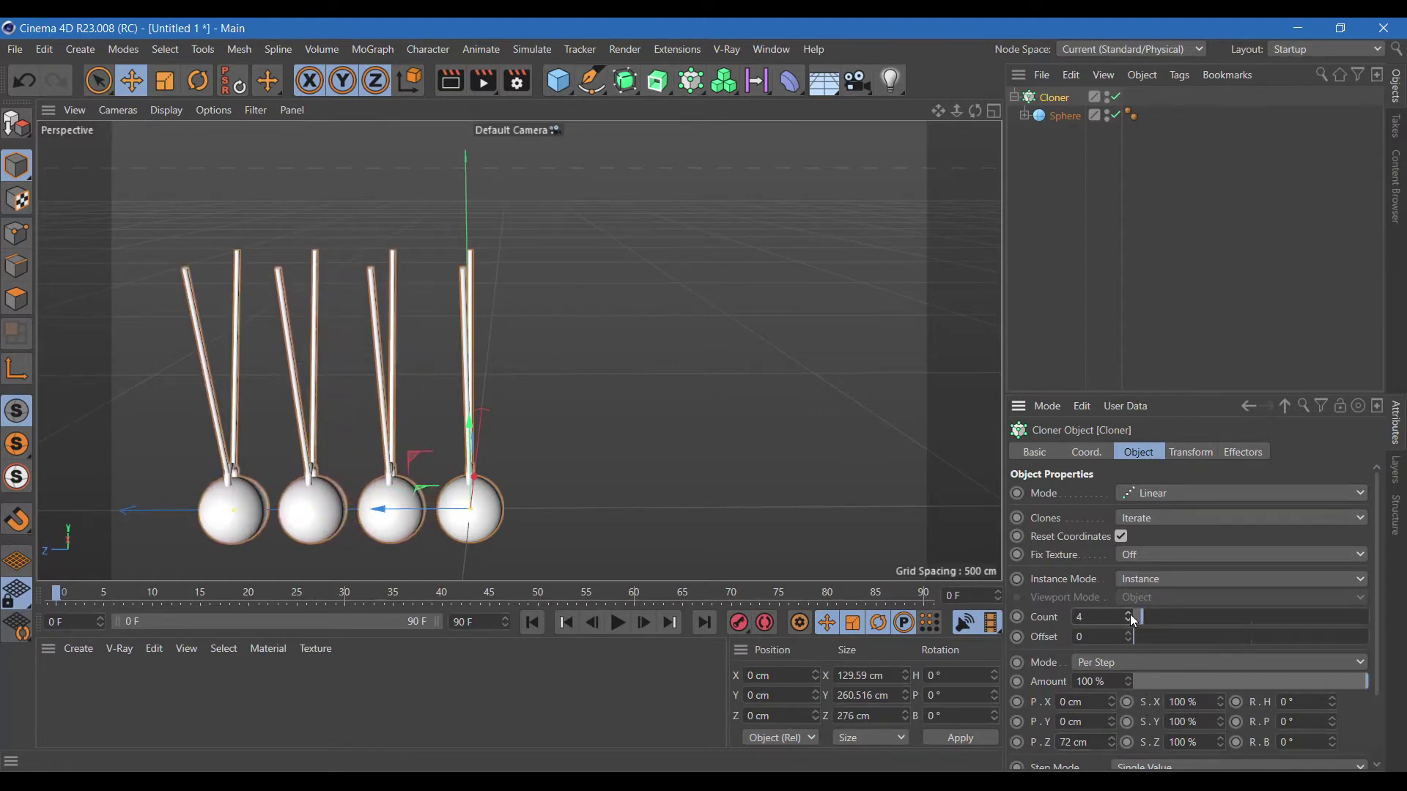
left_click(1130, 614)
left_click(1129, 613)
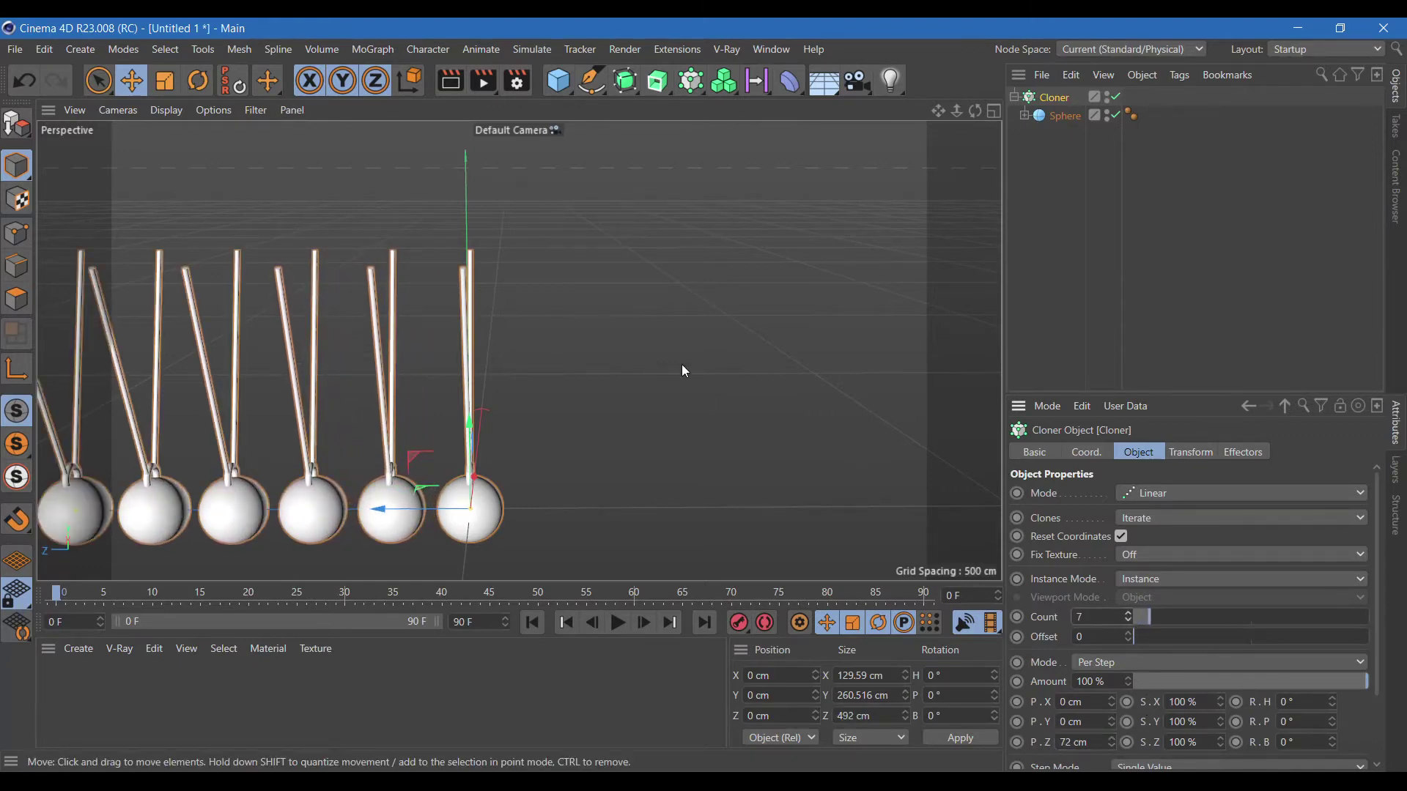
scroll(681, 364, "down", 2)
left_click_drag(975, 113, 947, 115)
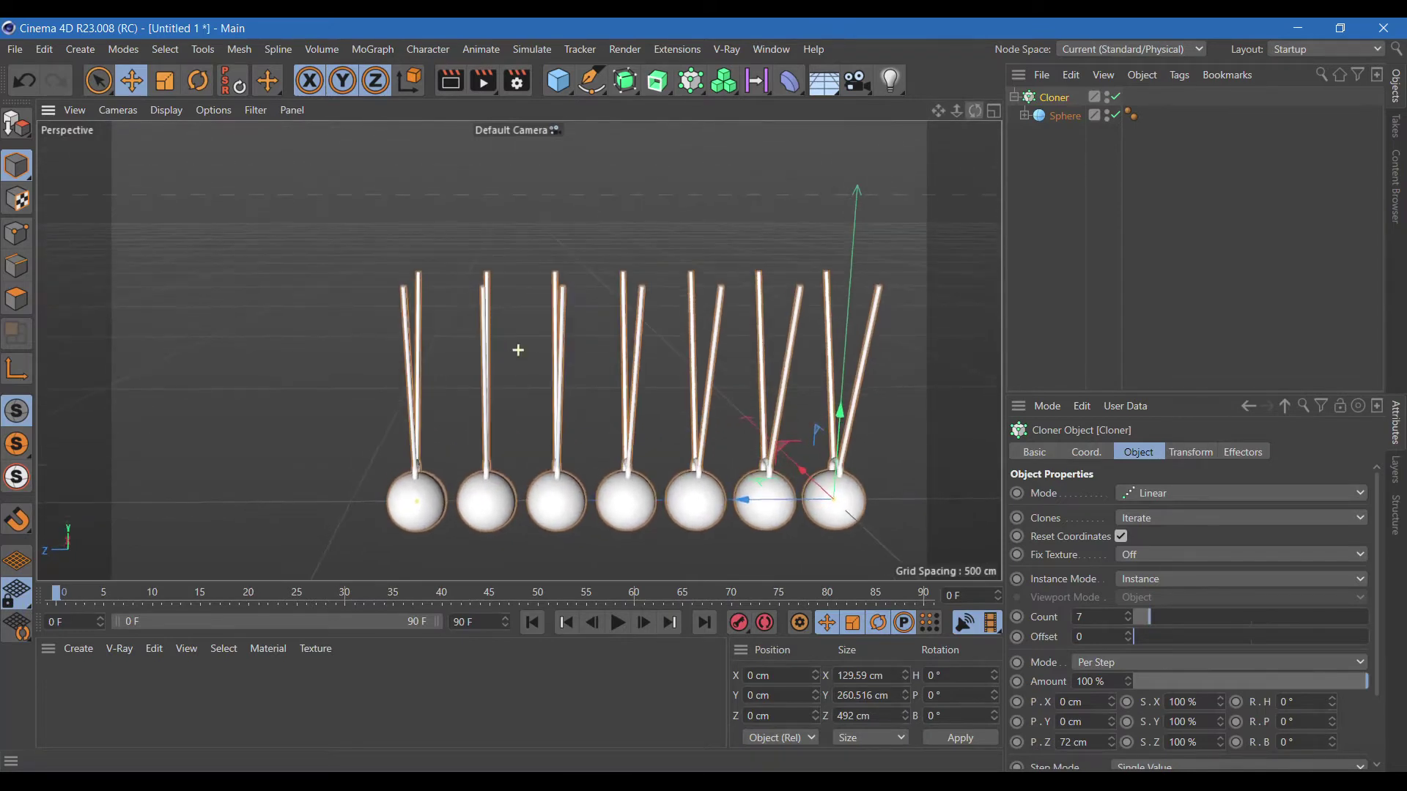
Step: Disable the Cloner and add a dynamics Connector of type Hinge
left_click(1114, 97)
left_click(1059, 117)
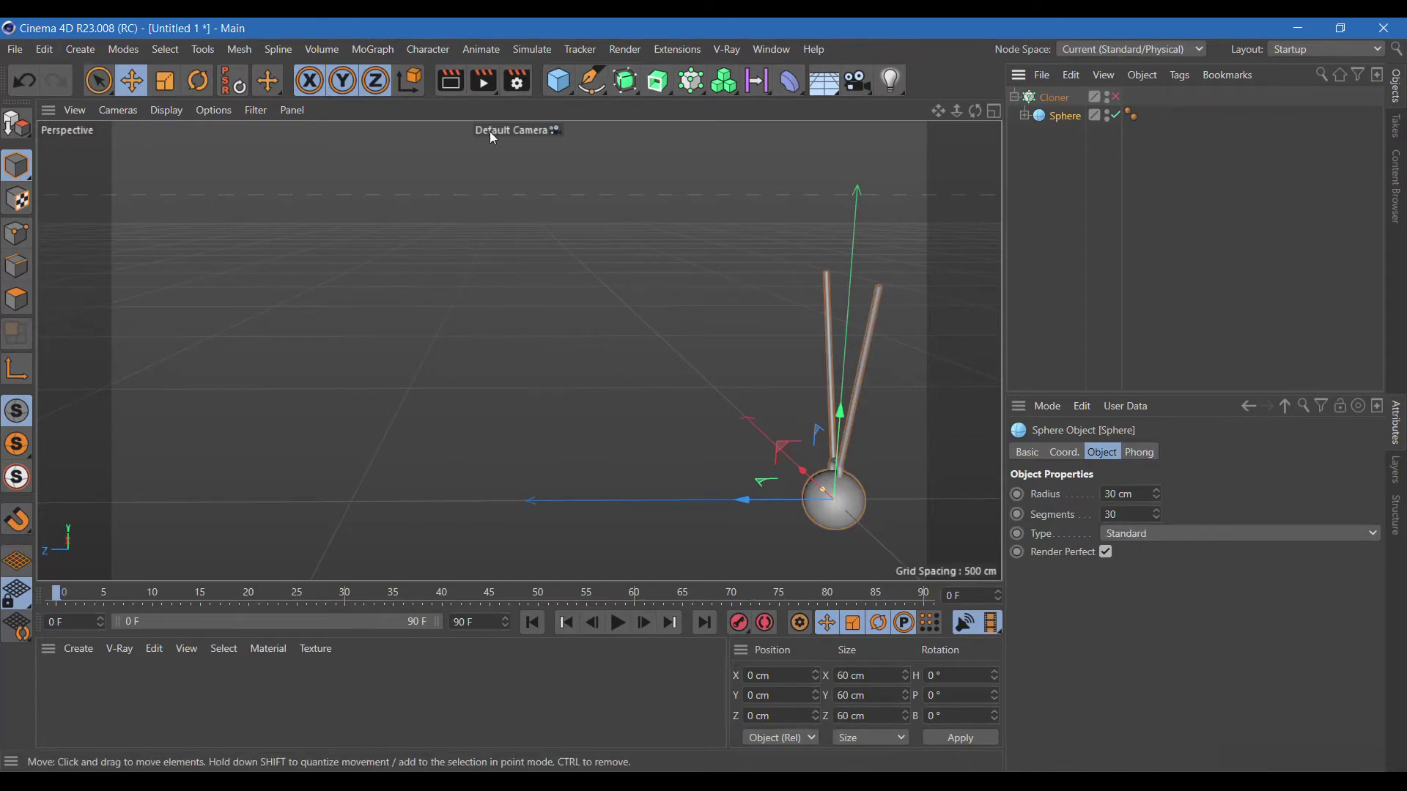
left_click(529, 52)
mouse_move(564, 132)
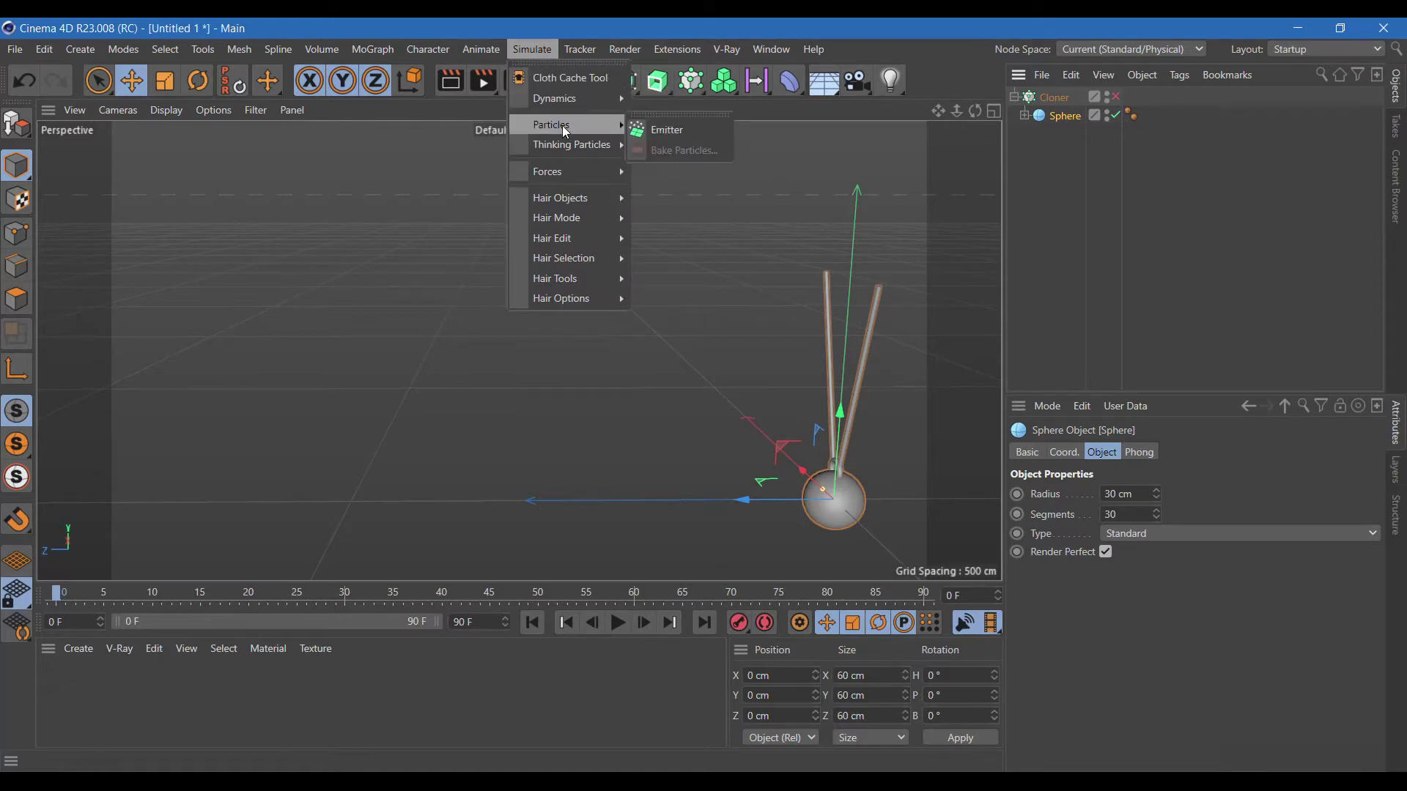
key("Escape")
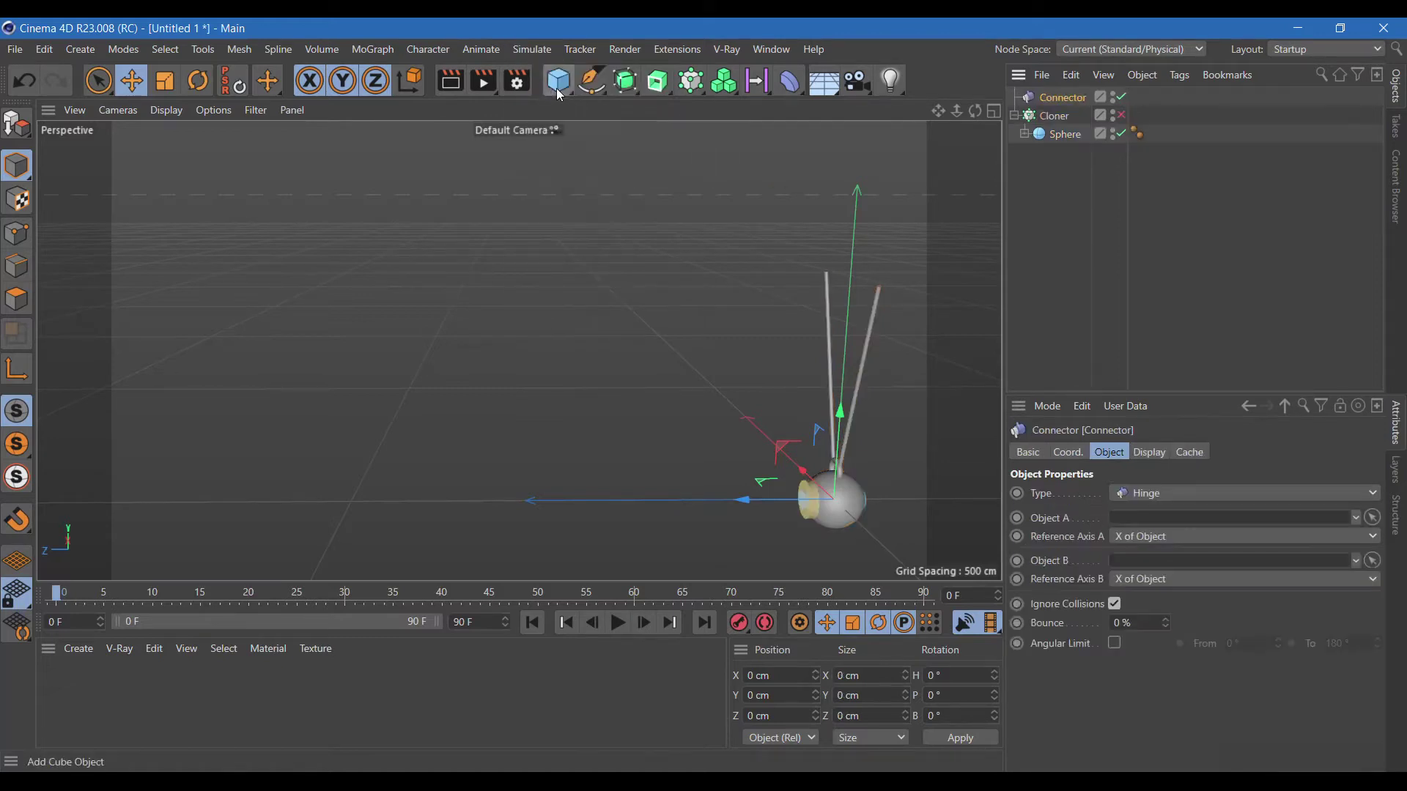
Step: Add a Null object and make the Connector its child
left_click(558, 80)
left_click(611, 104)
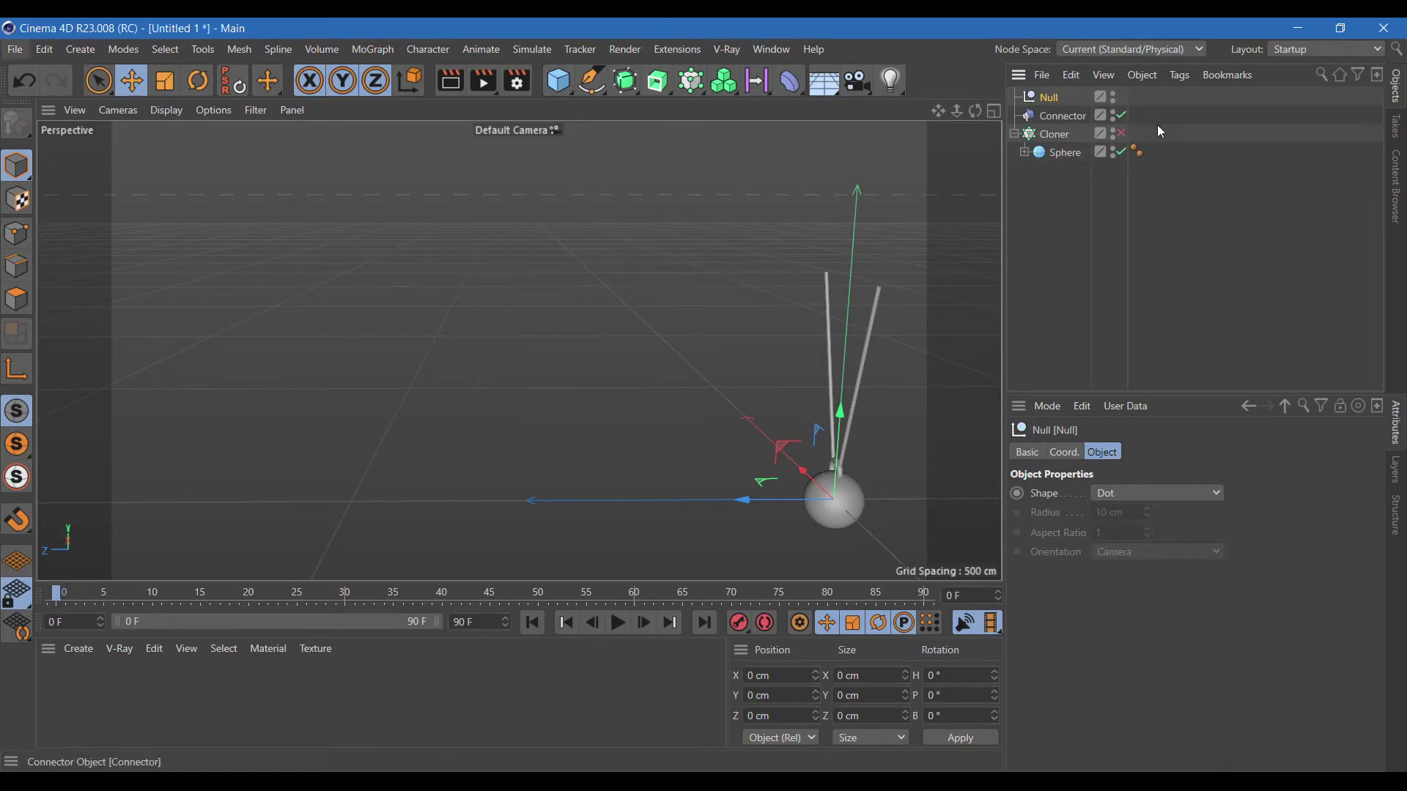
left_click_drag(1056, 110, 1050, 96)
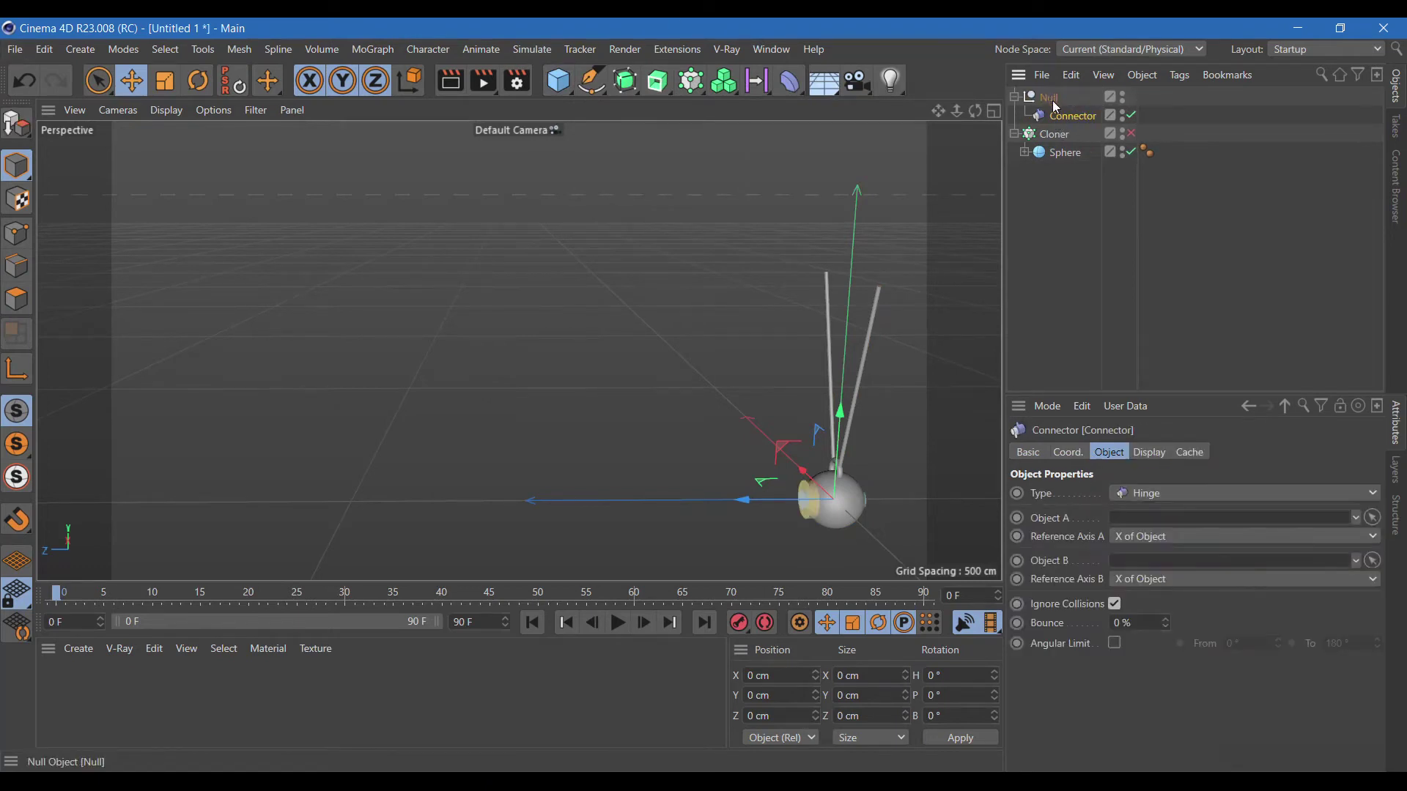
Step: Raise the Null with its Connector to the upper end of the rods, at about Y 228 cm
left_click(1046, 98)
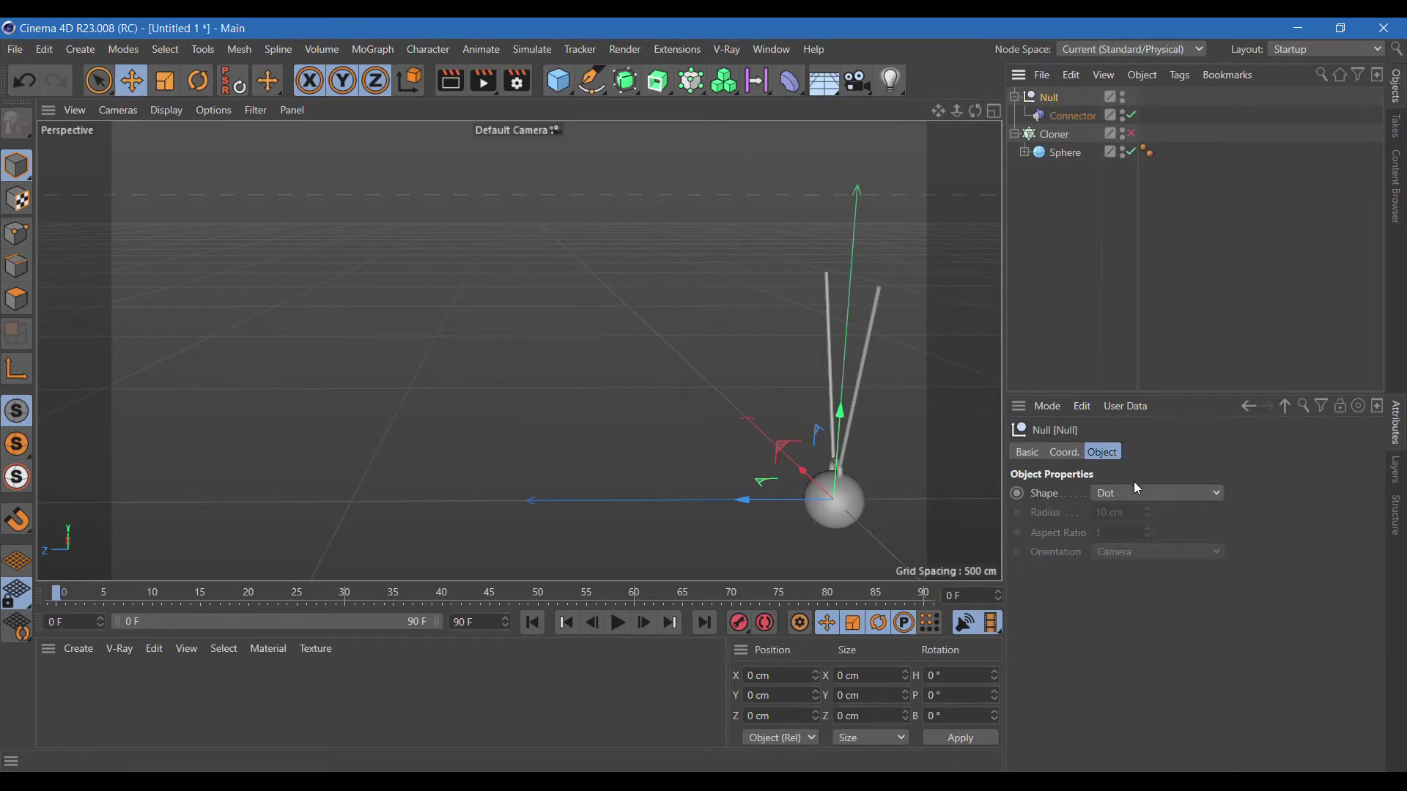
left_click(994, 110)
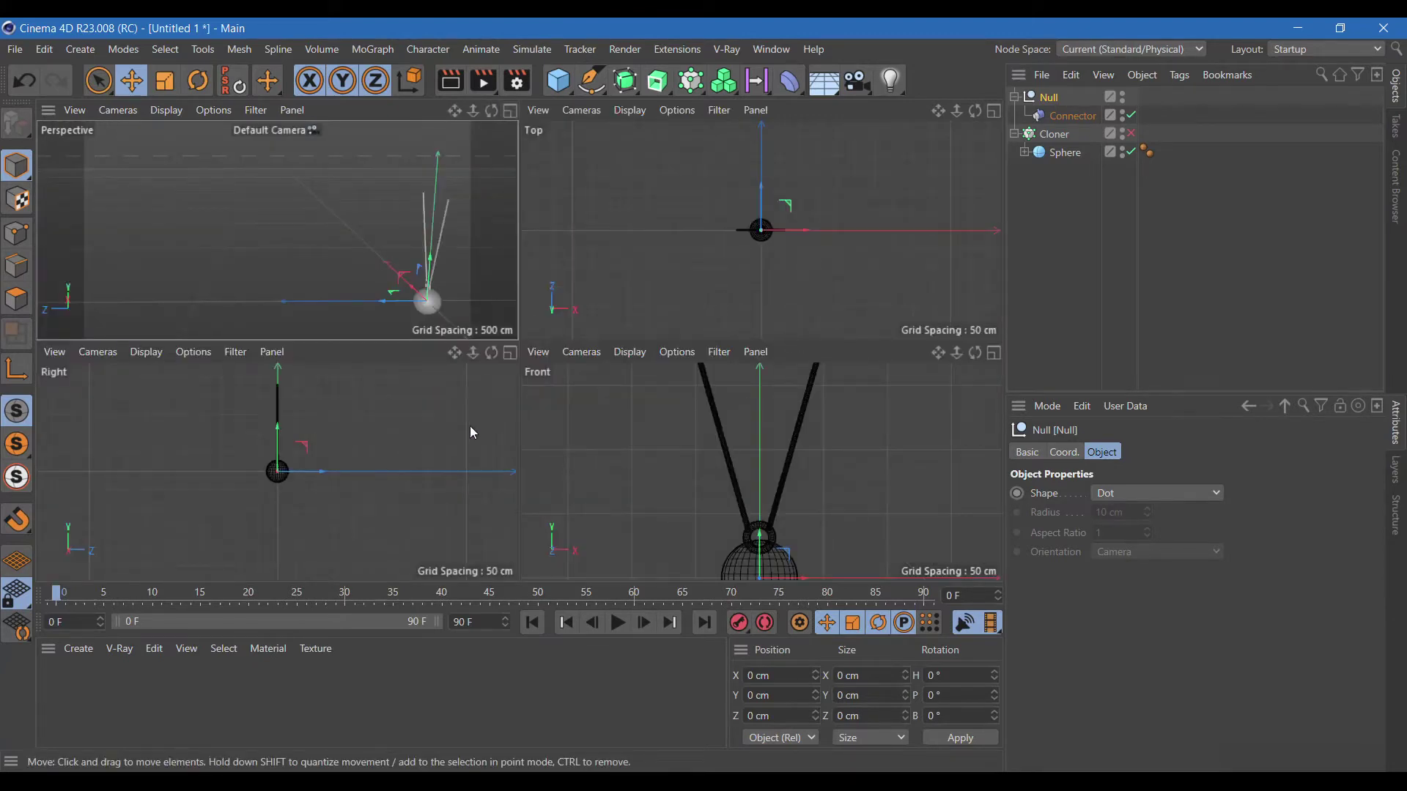
left_click(511, 352)
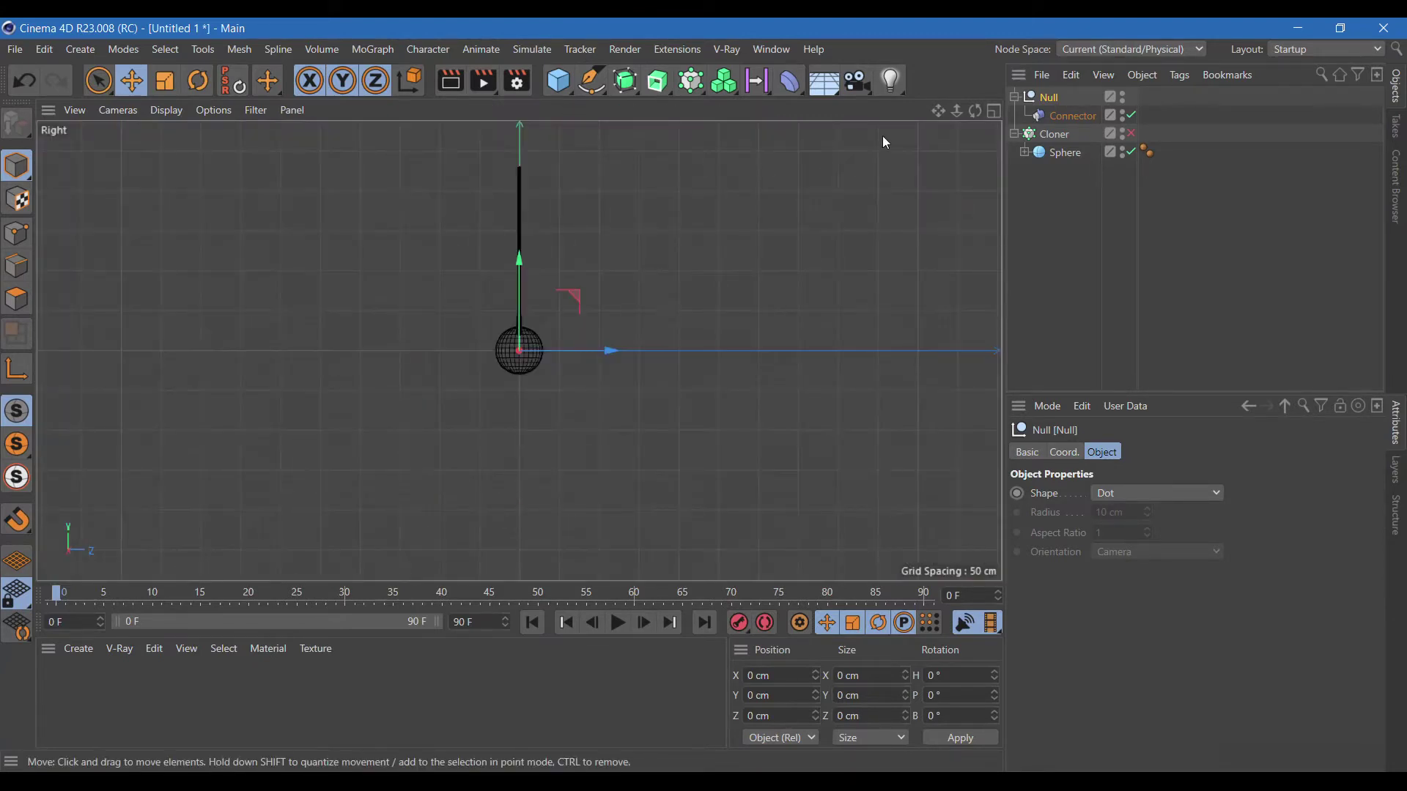
middle_click_drag(538, 320, 635, 369, "alt")
scroll(636, 370, "up", 3)
left_click_drag(590, 369, 590, 46)
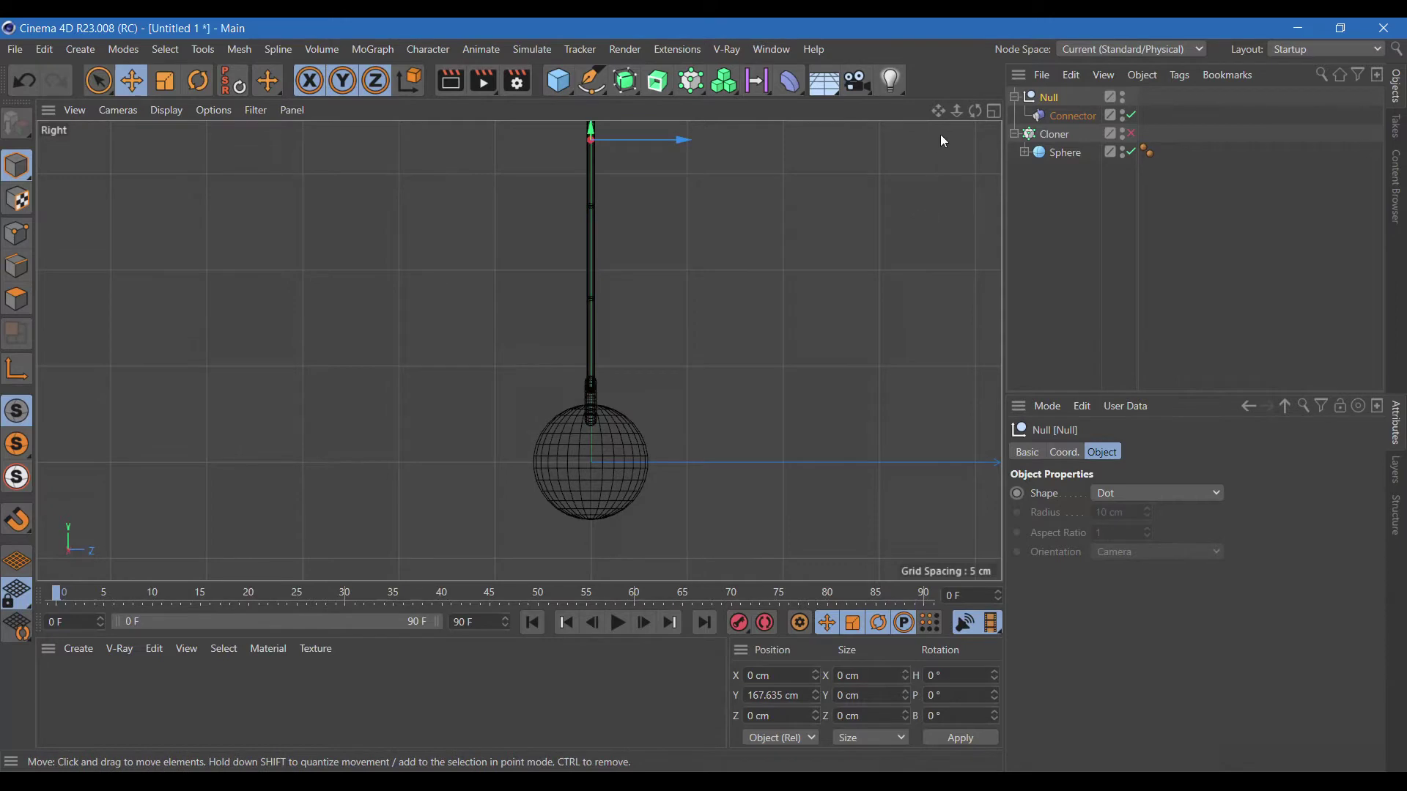
left_click_drag(939, 110, 883, 358)
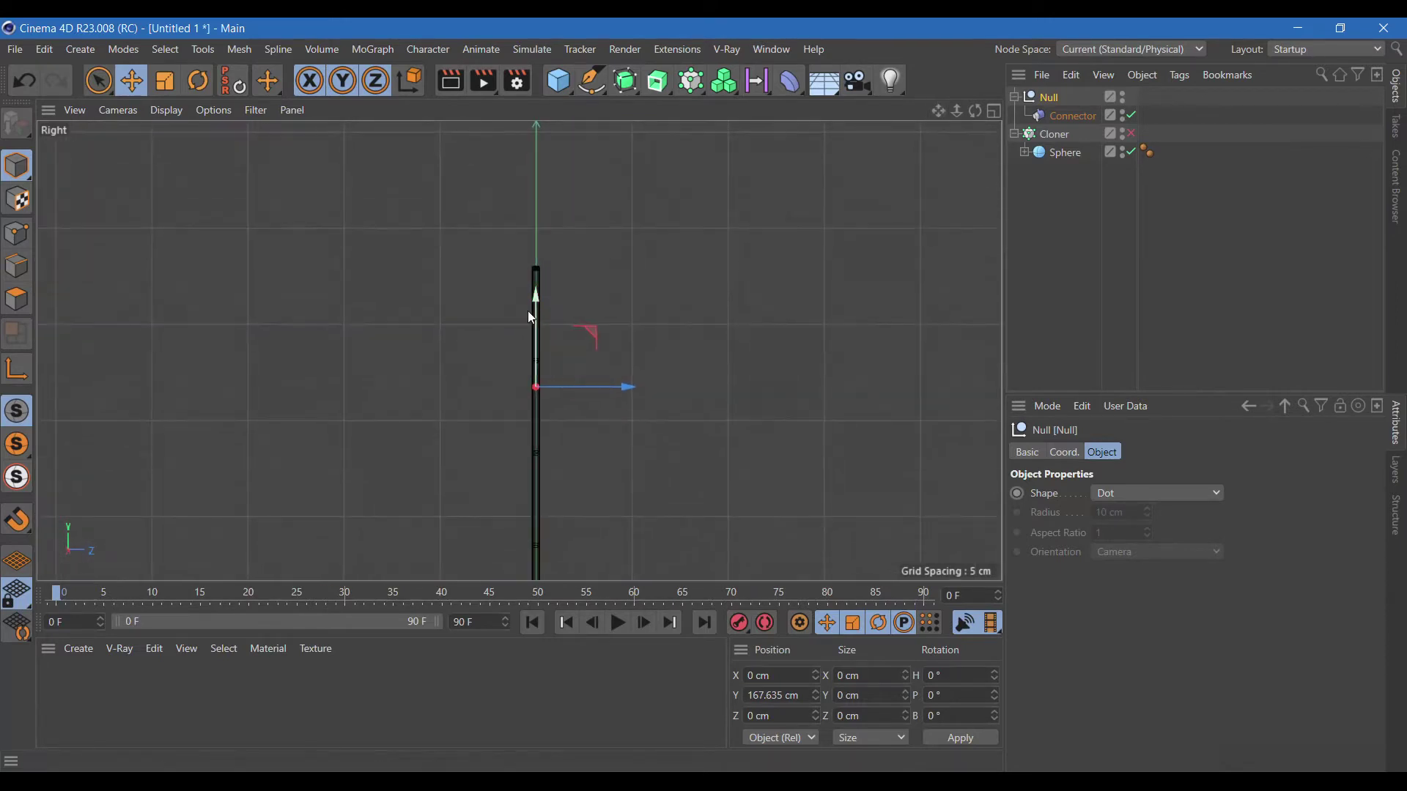
left_click_drag(534, 293, 549, 245)
scroll(546, 248, "up", 5)
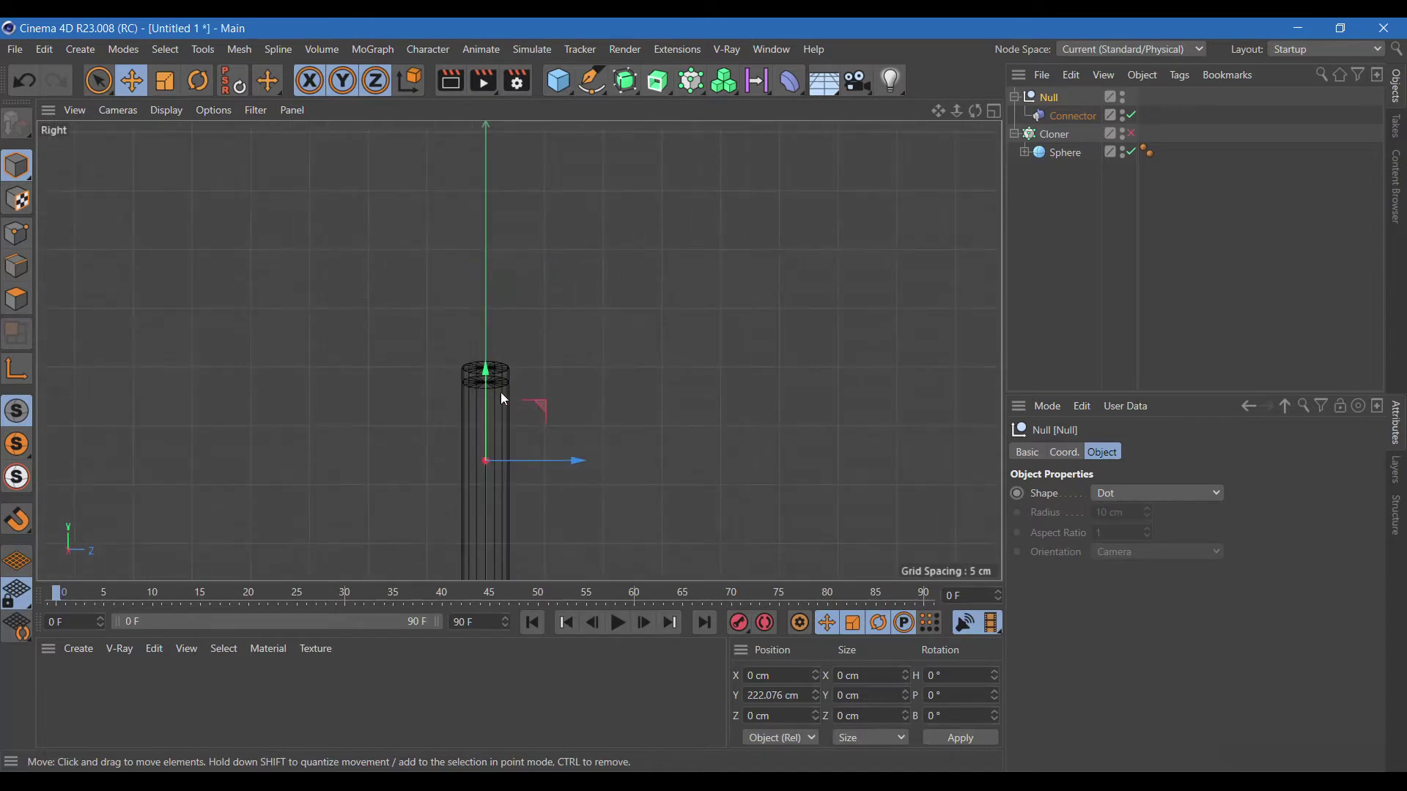
left_click_drag(485, 383, 508, 315)
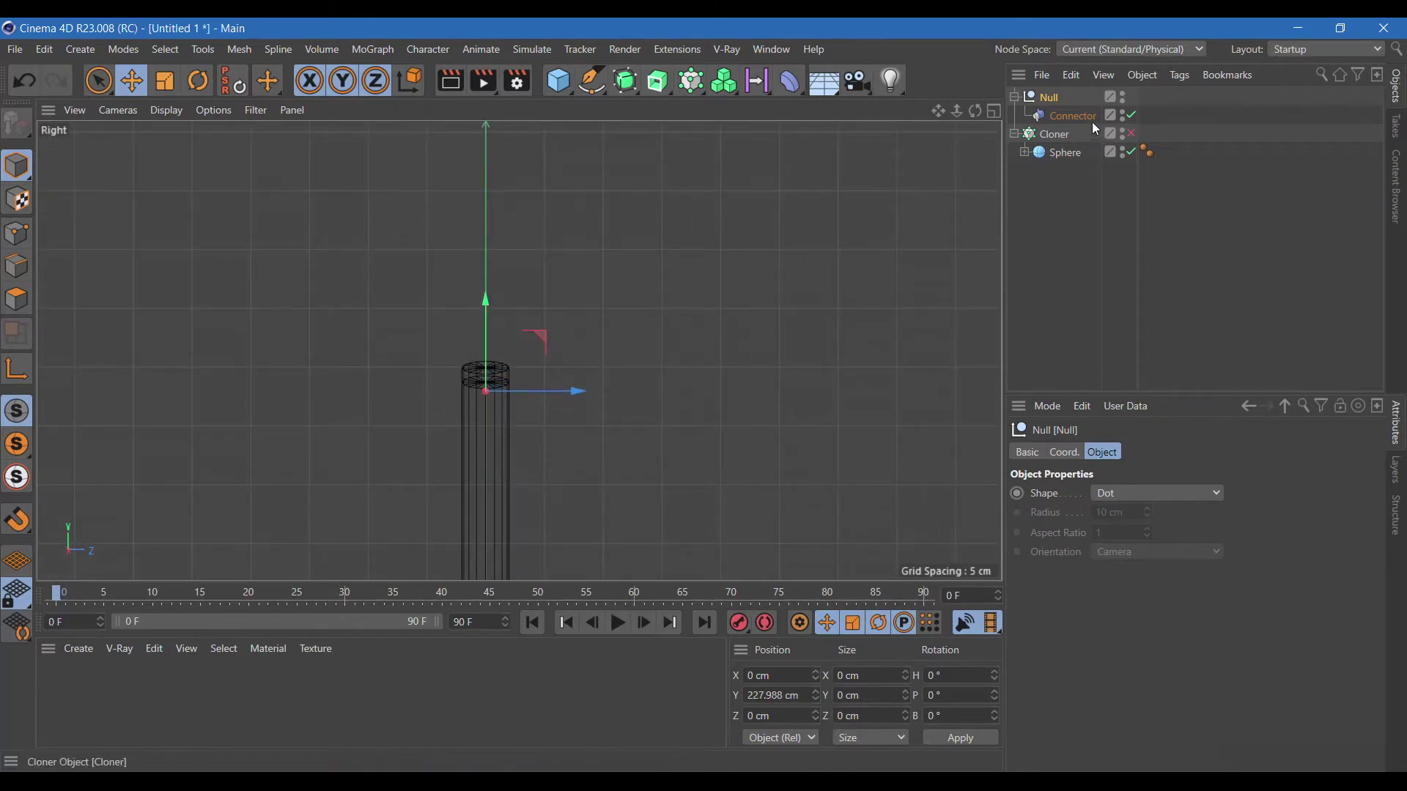
Step: Assign the sphere as Object B of the Connector
left_click(1072, 117)
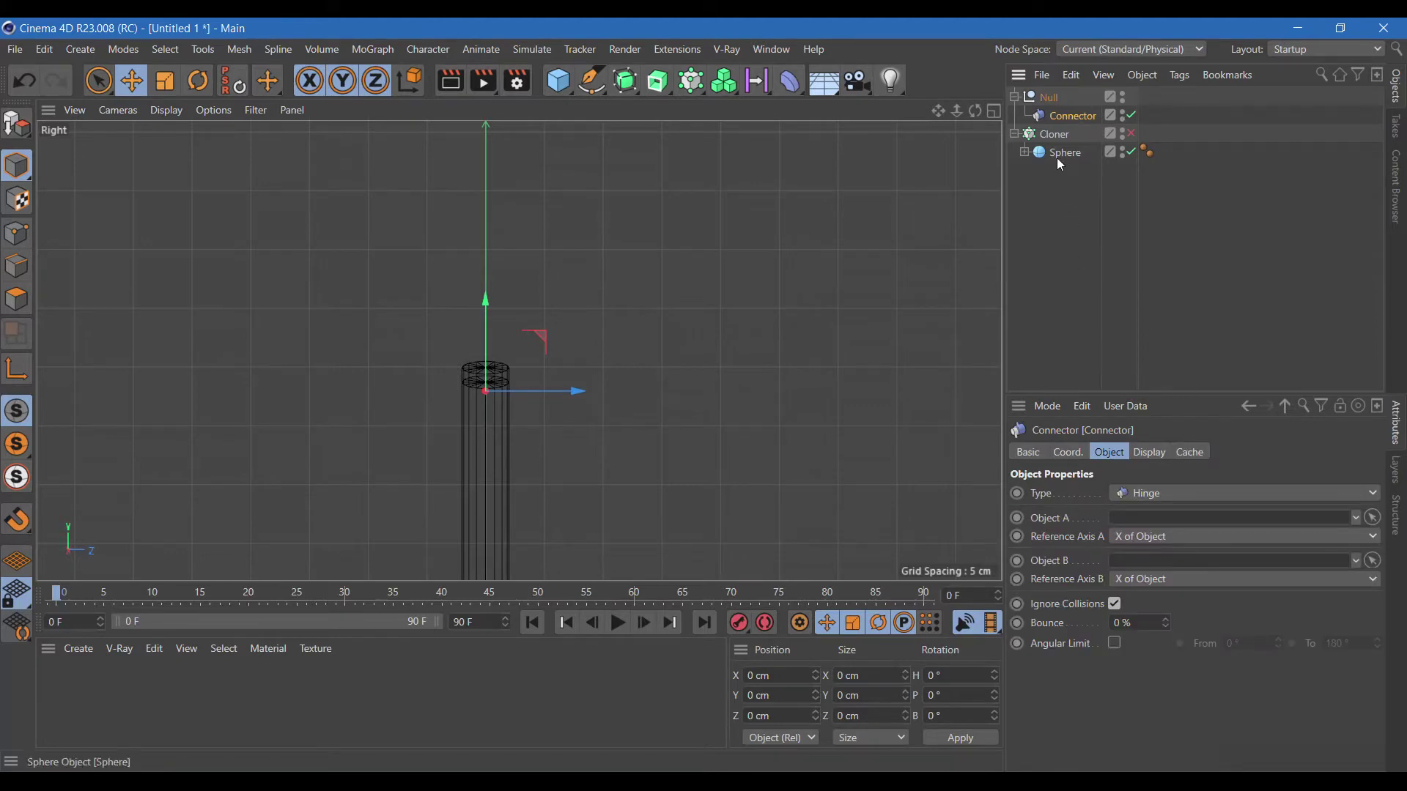
left_click_drag(1062, 153, 1143, 561)
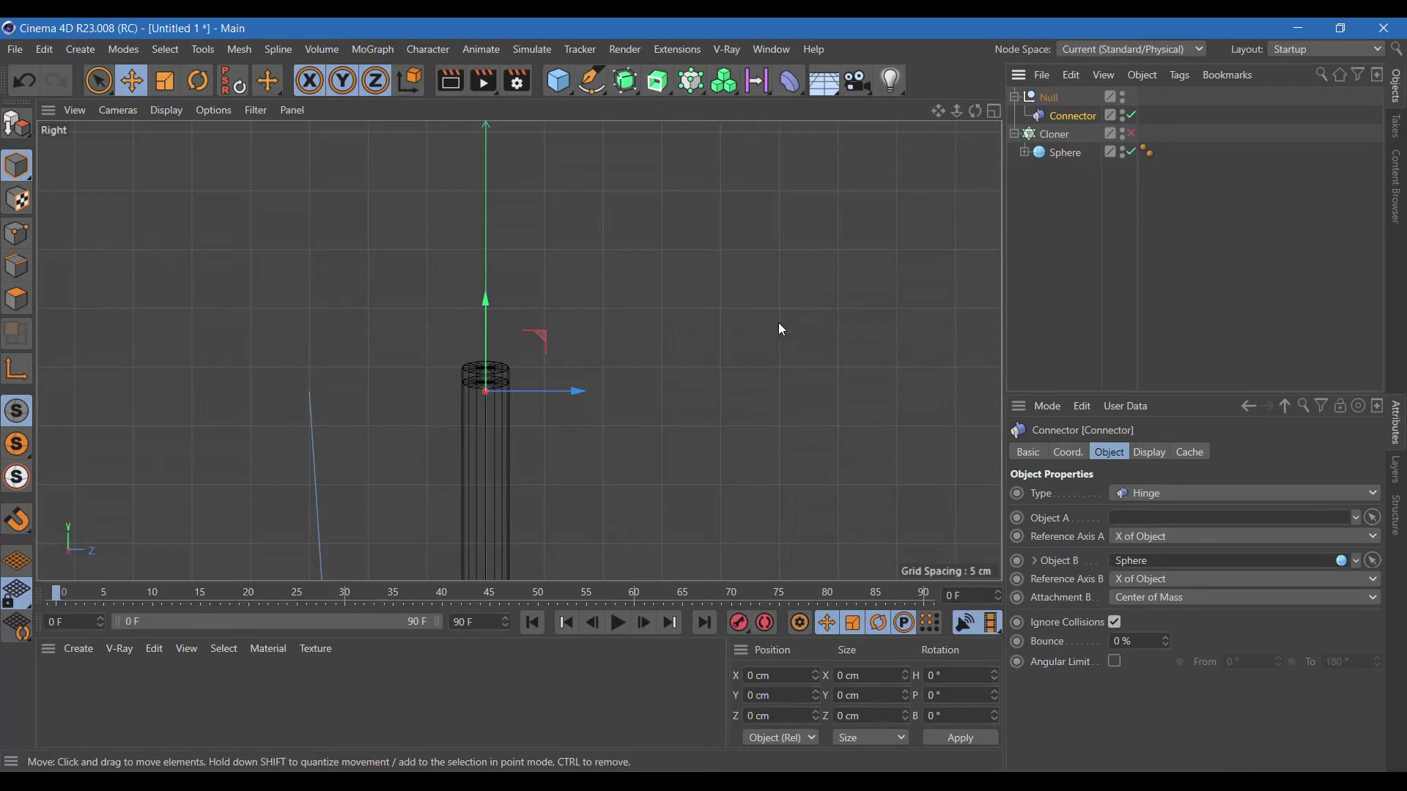
left_click(994, 110)
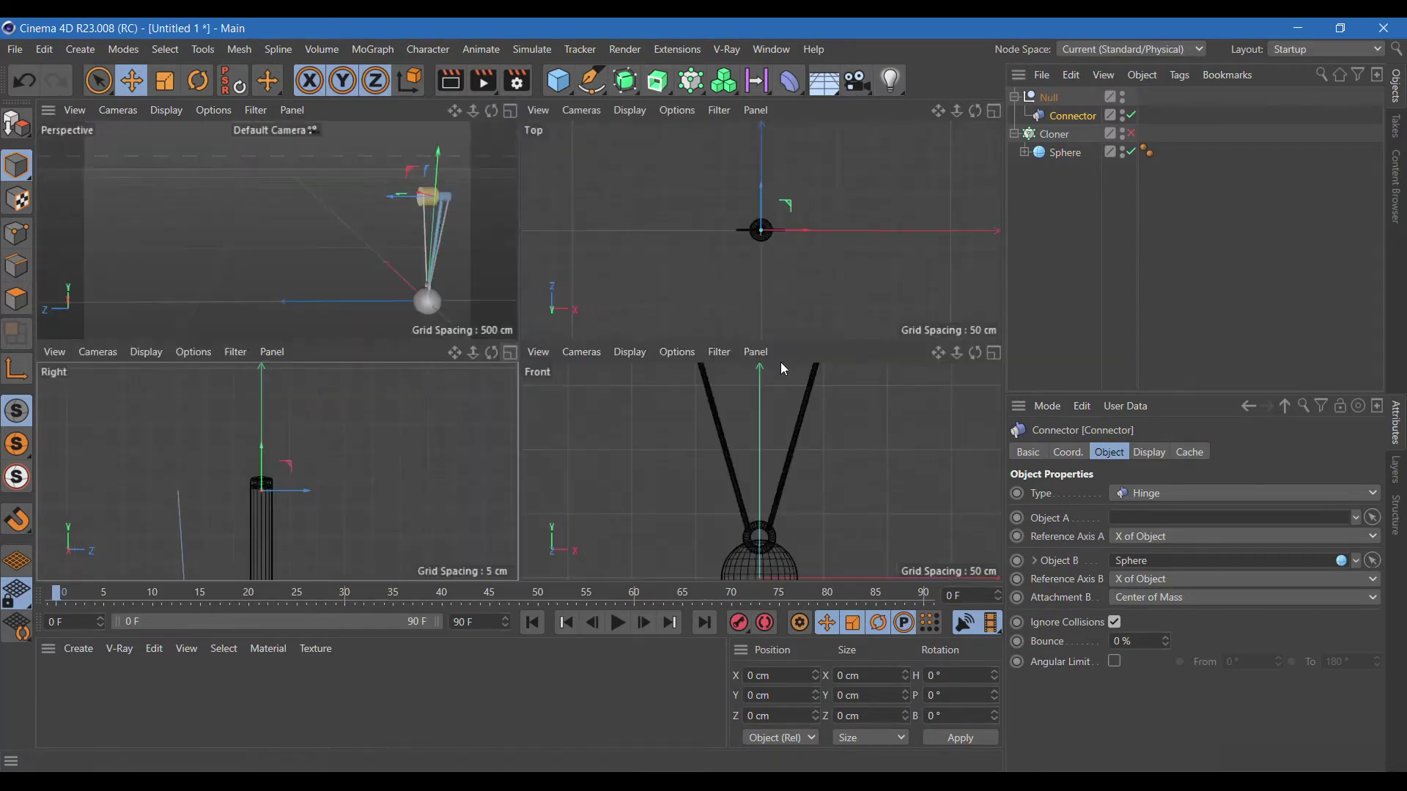
Step: Make the Cloner a child of the Null and re-enable it
left_click(510, 110)
left_click_drag(975, 111, 901, 115)
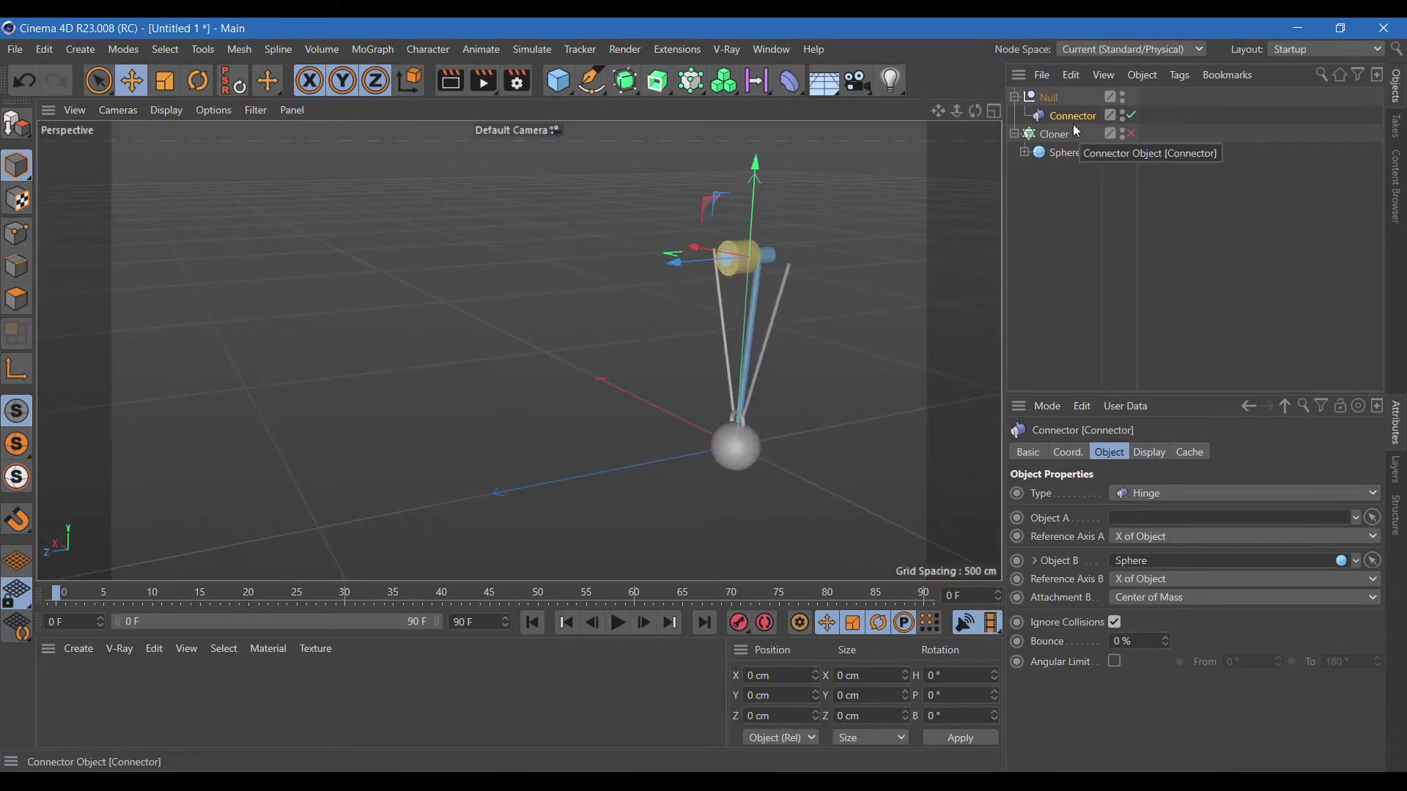
left_click_drag(1081, 122, 1057, 133)
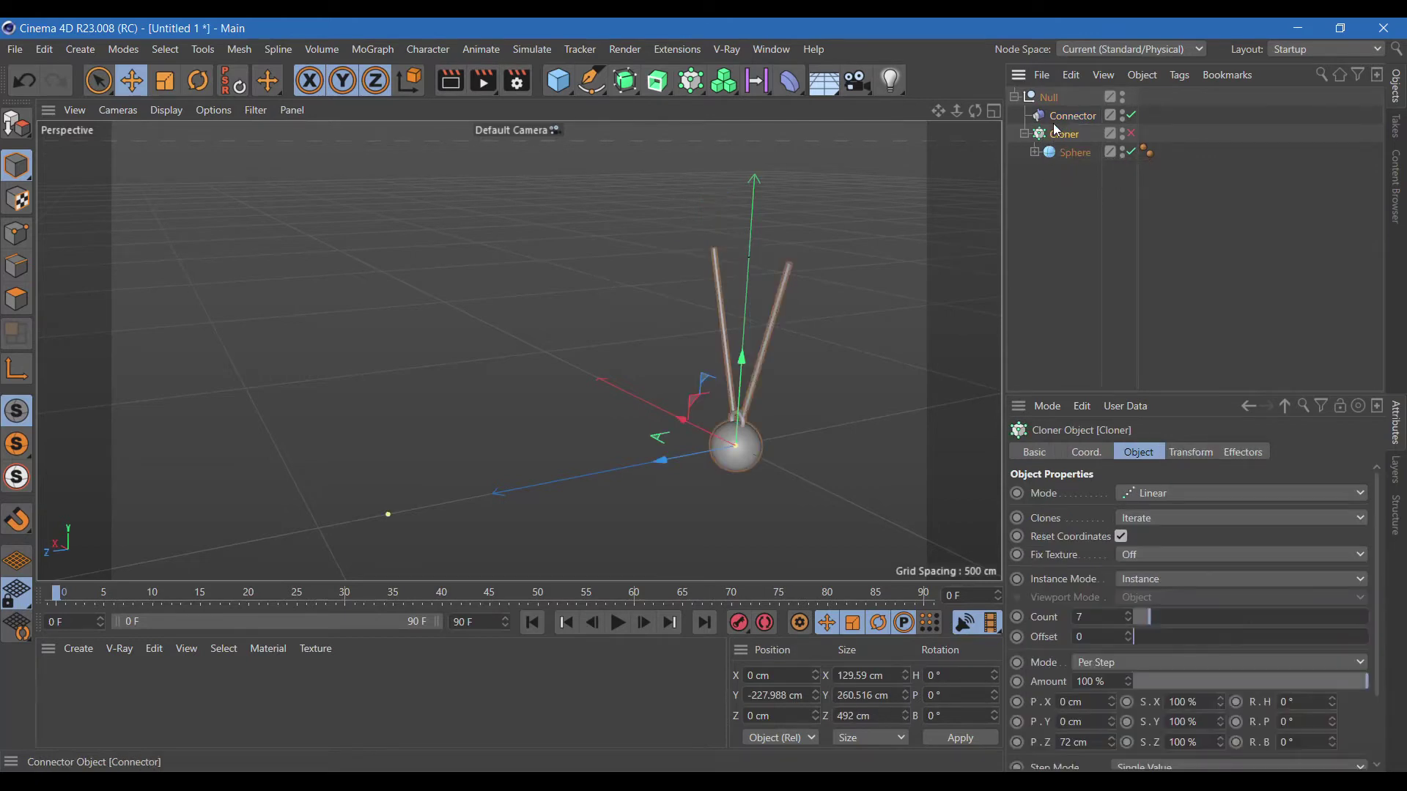
left_click(1131, 134)
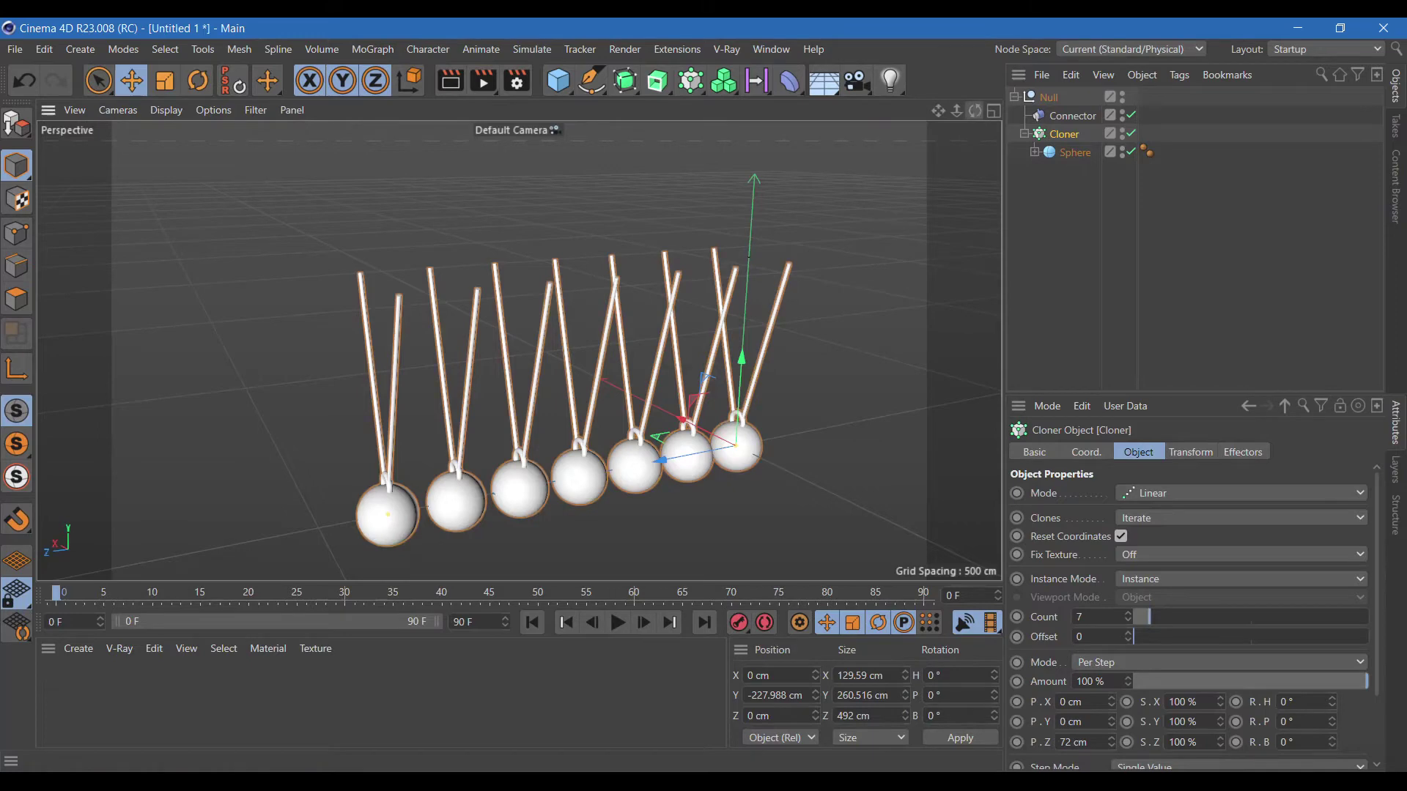
Step: Test-play the simulation, return to the first frame, and extend the timeline to 250 frames
left_click_drag(733, 344, 517, 351, "alt")
left_click(618, 623)
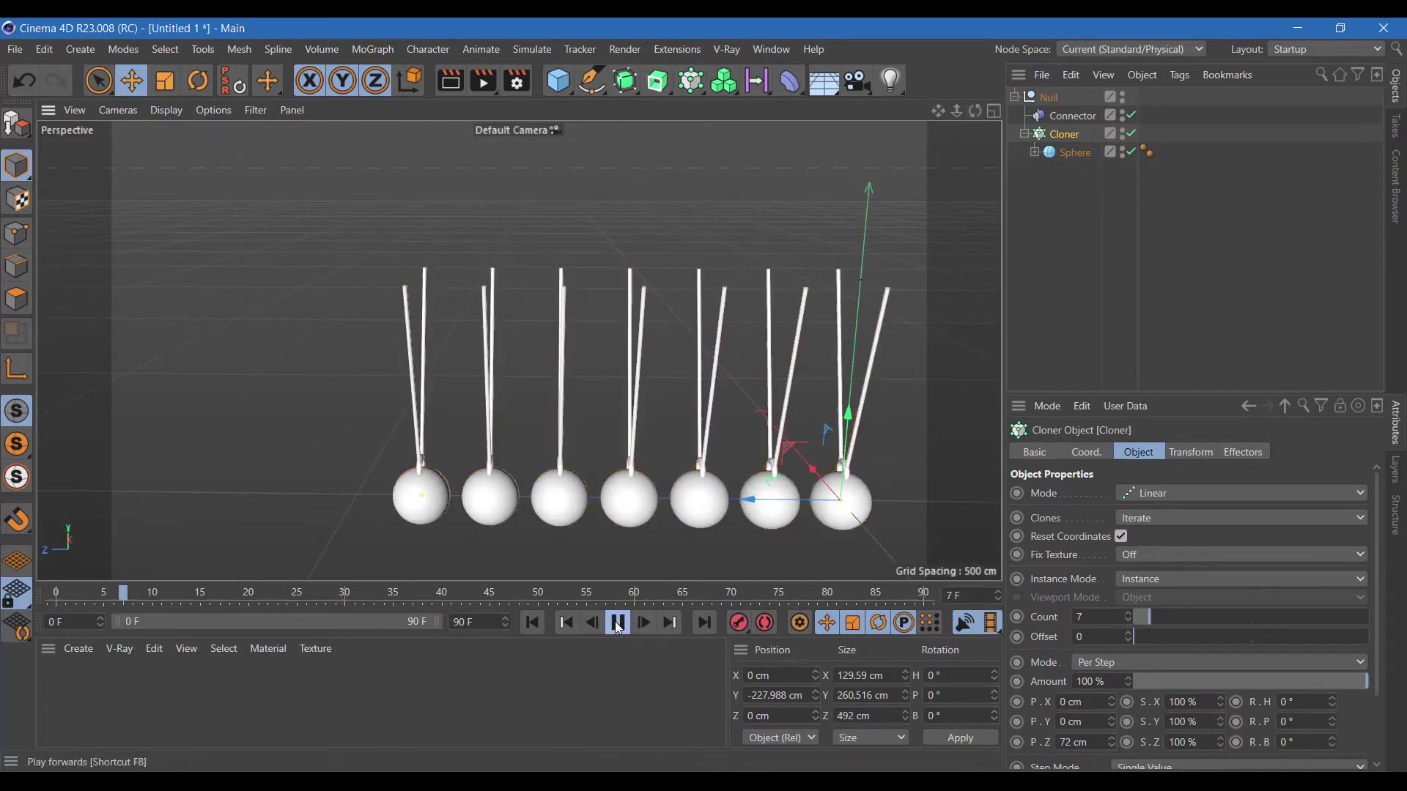
left_click(618, 623)
left_click(530, 623)
left_click(476, 622)
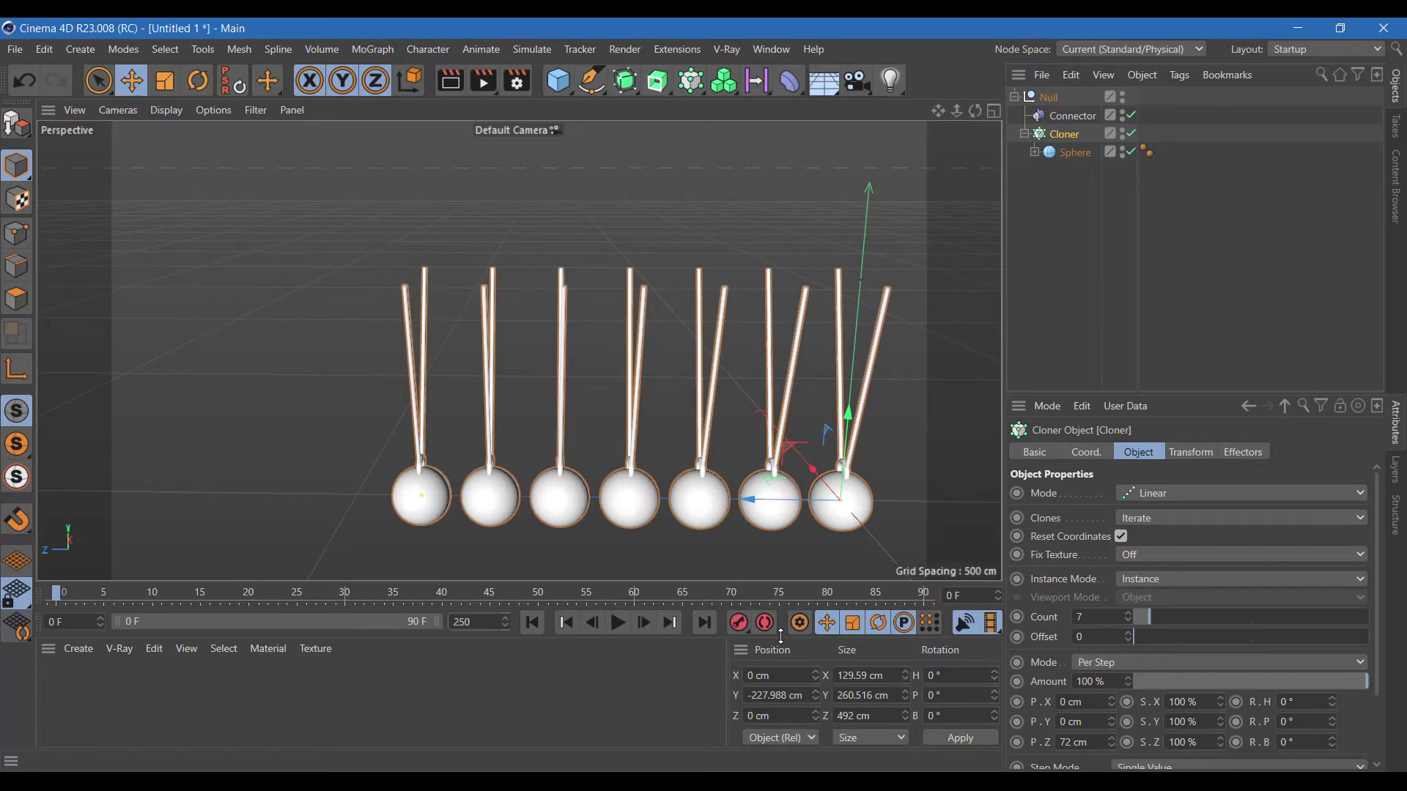
left_click(582, 684)
Step: Add a Rectangle spline and set its plane to ZY
left_click_drag(944, 112, 441, 332)
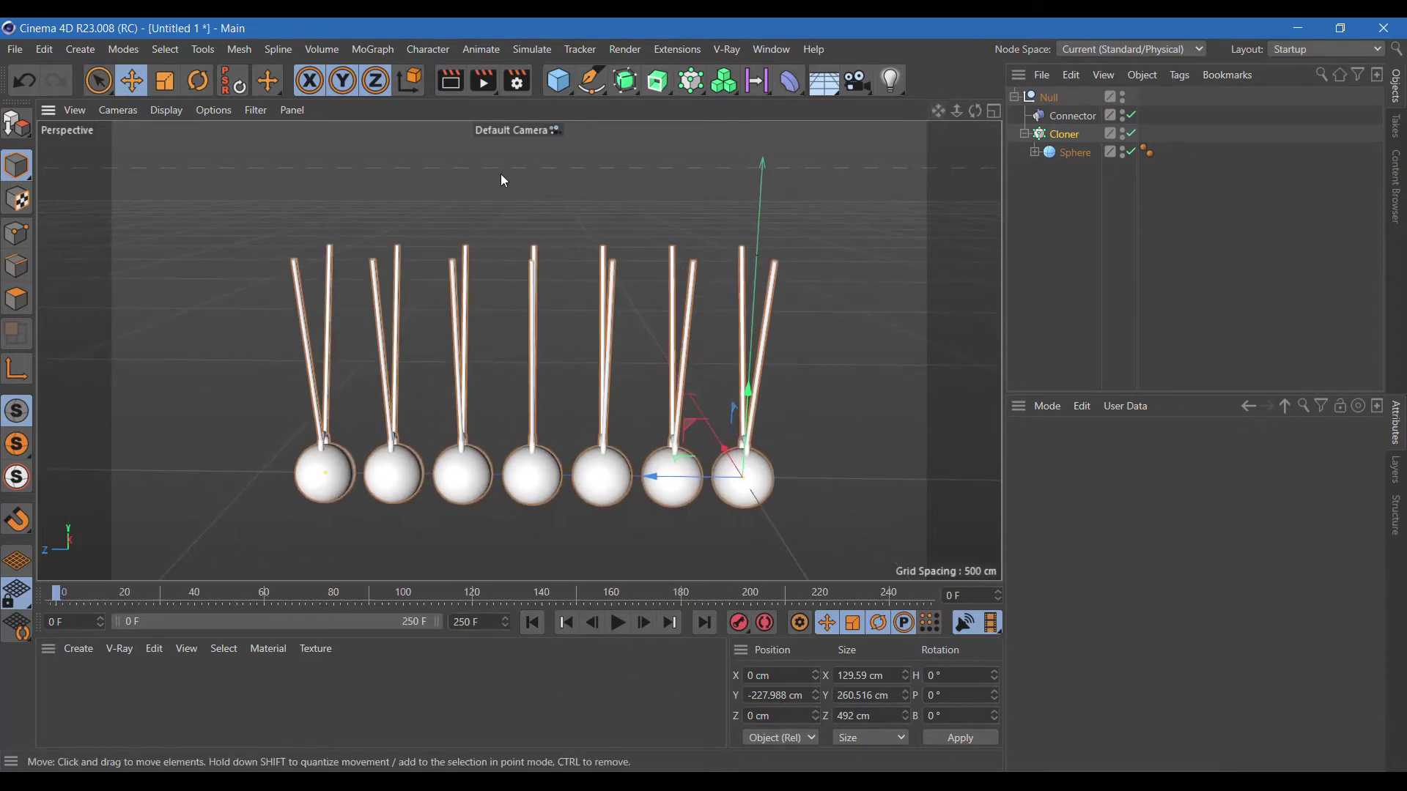
left_click(560, 86)
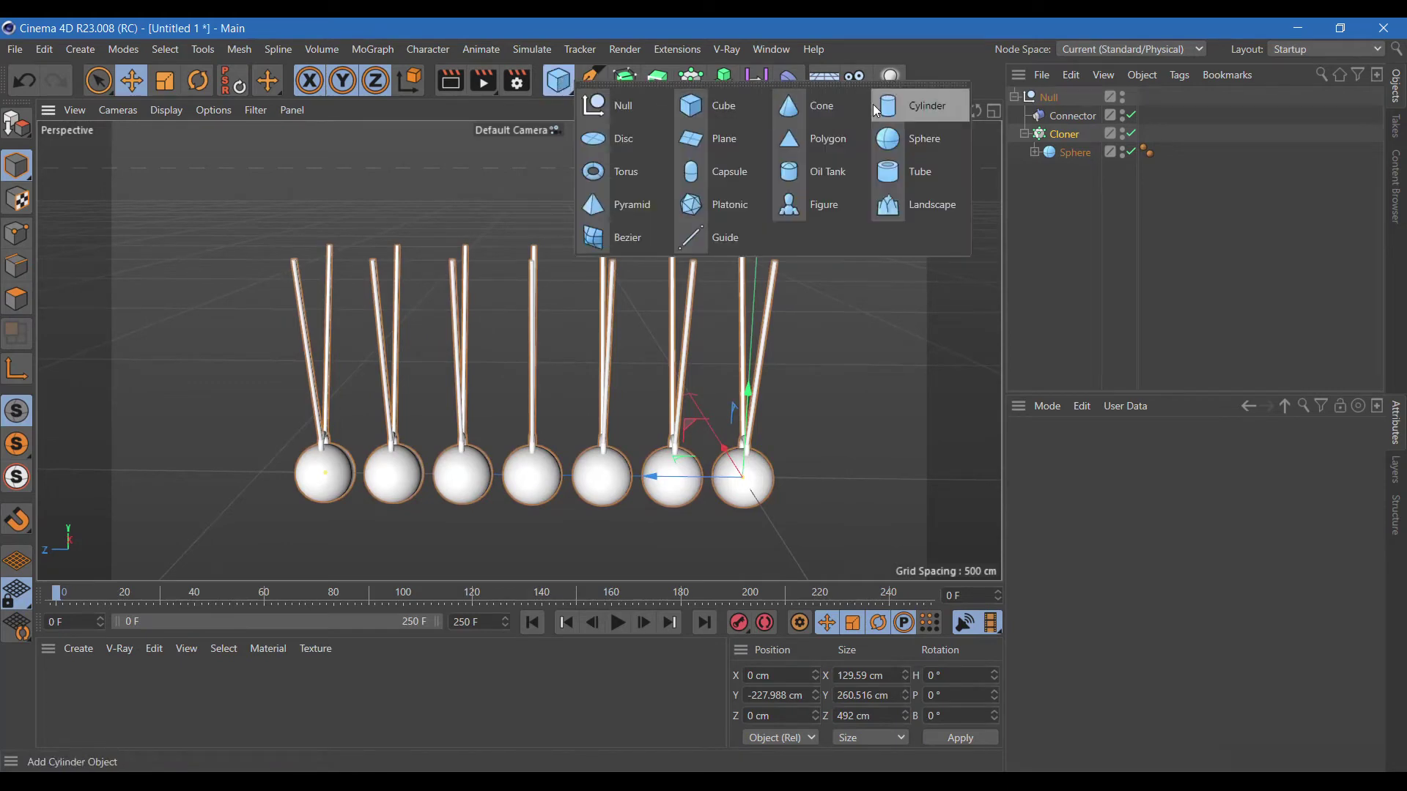
left_click(590, 79)
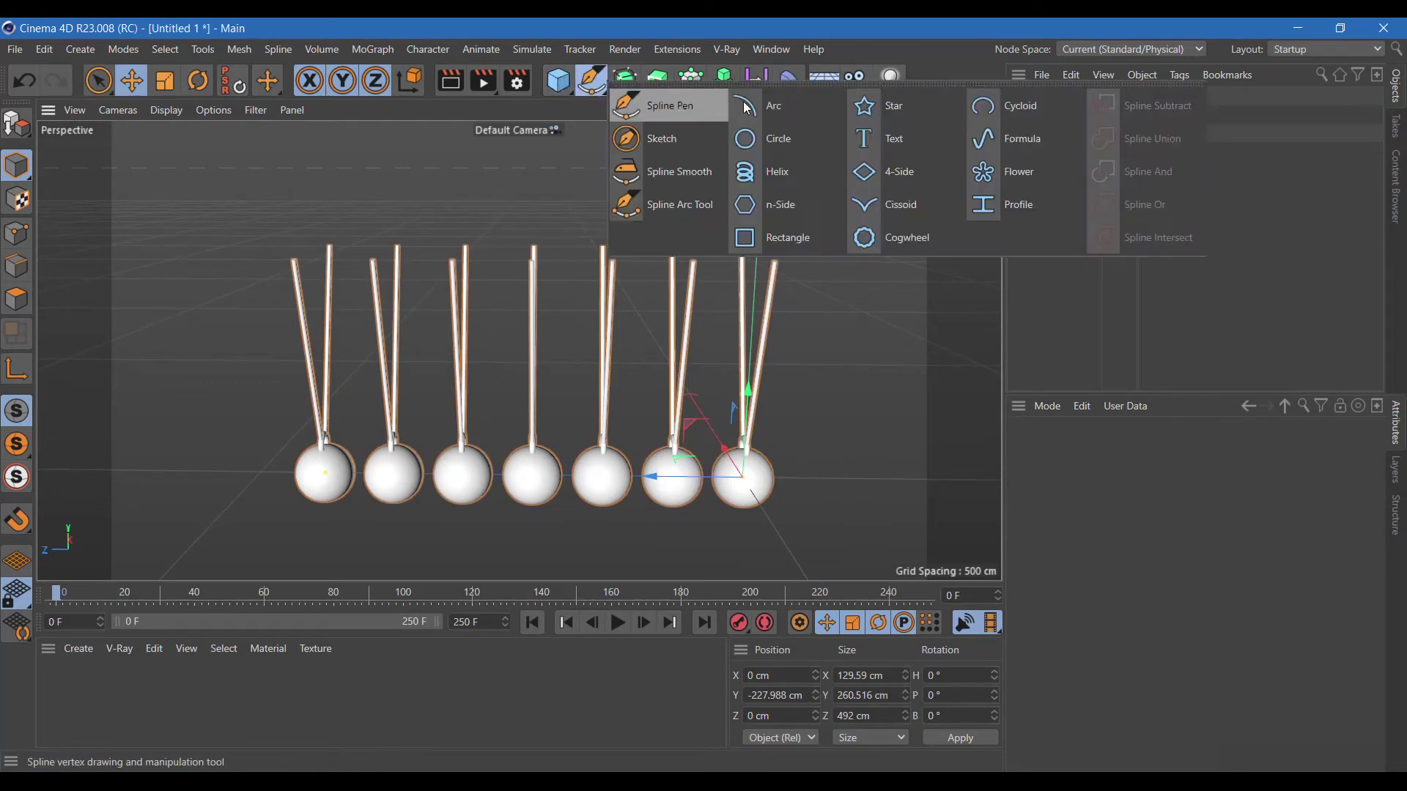
left_click(792, 236)
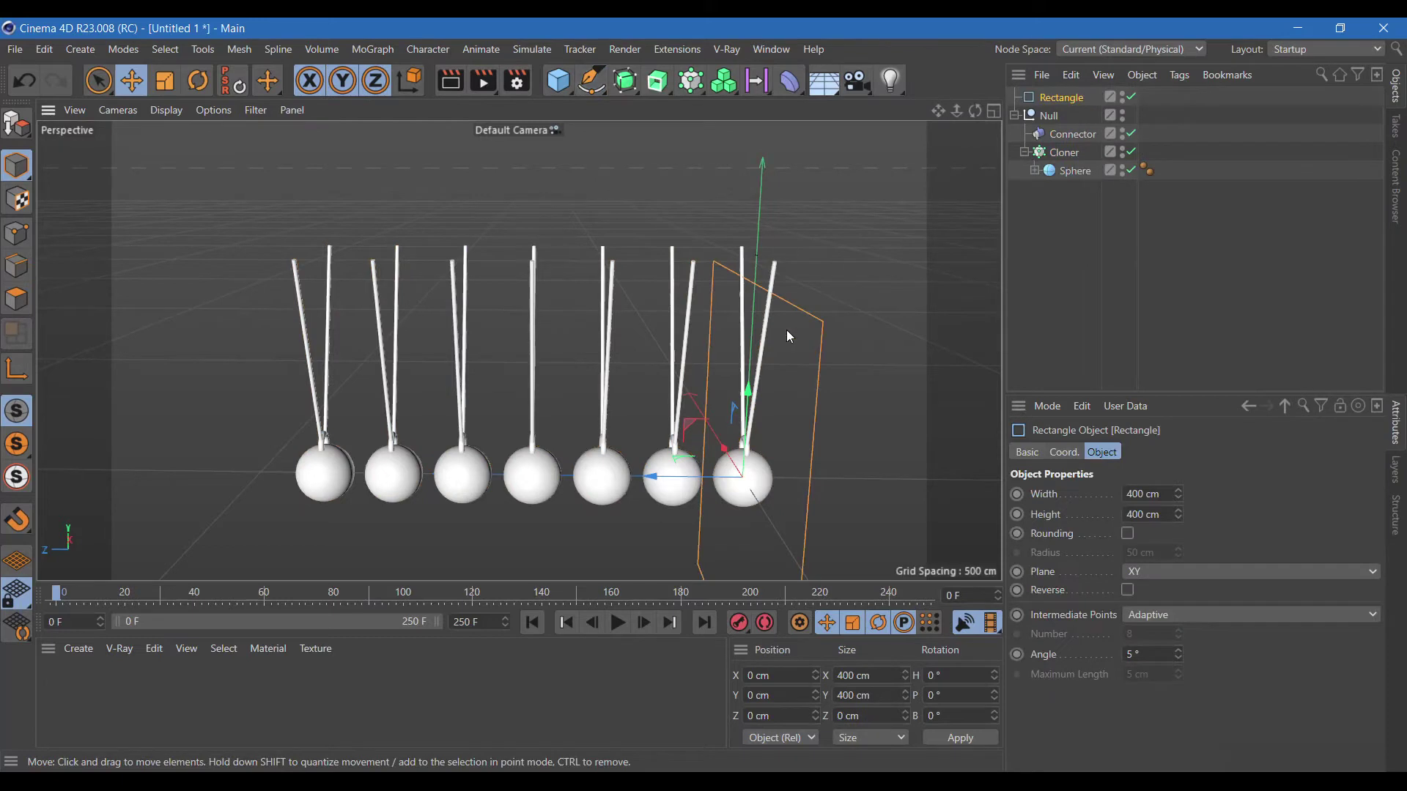
left_click(1158, 570)
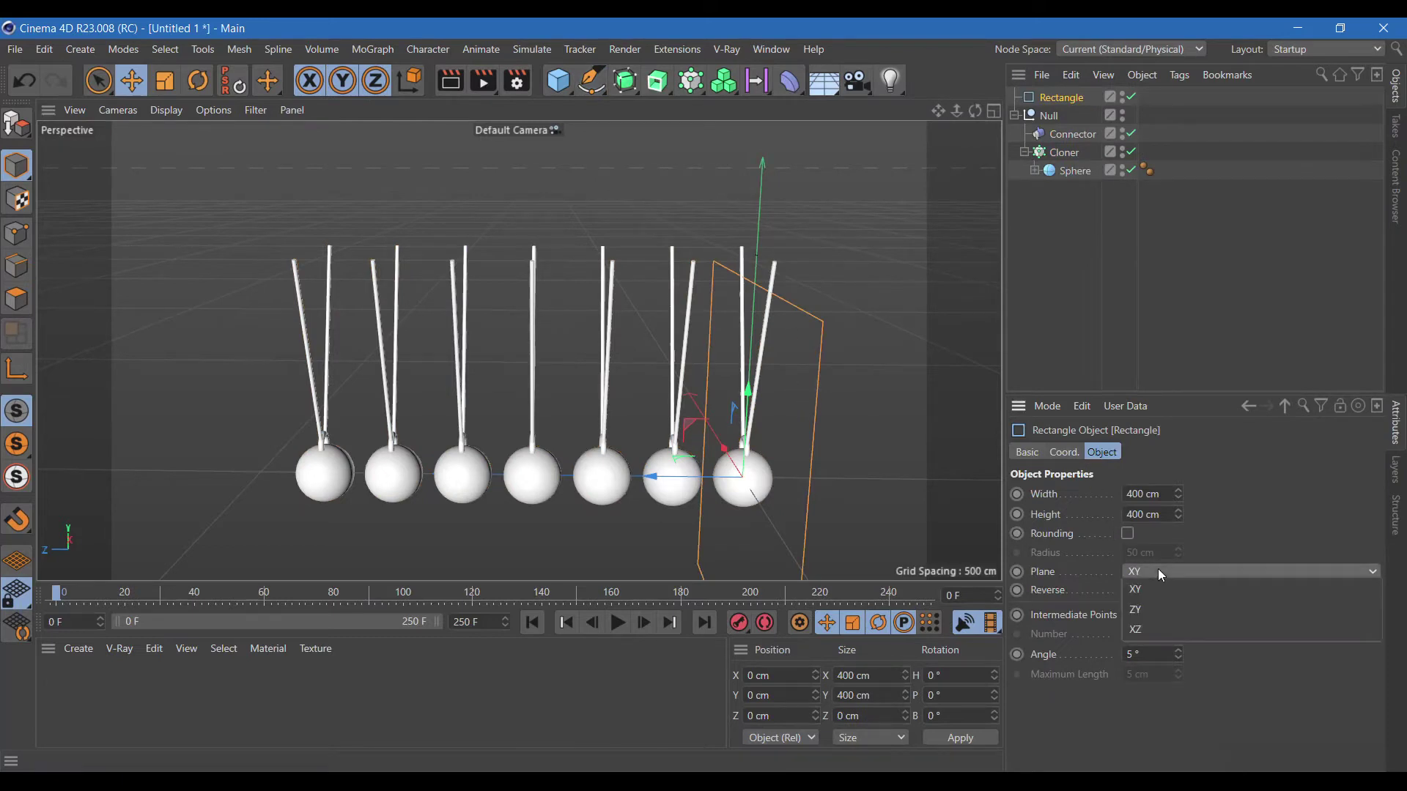
left_click(1151, 592)
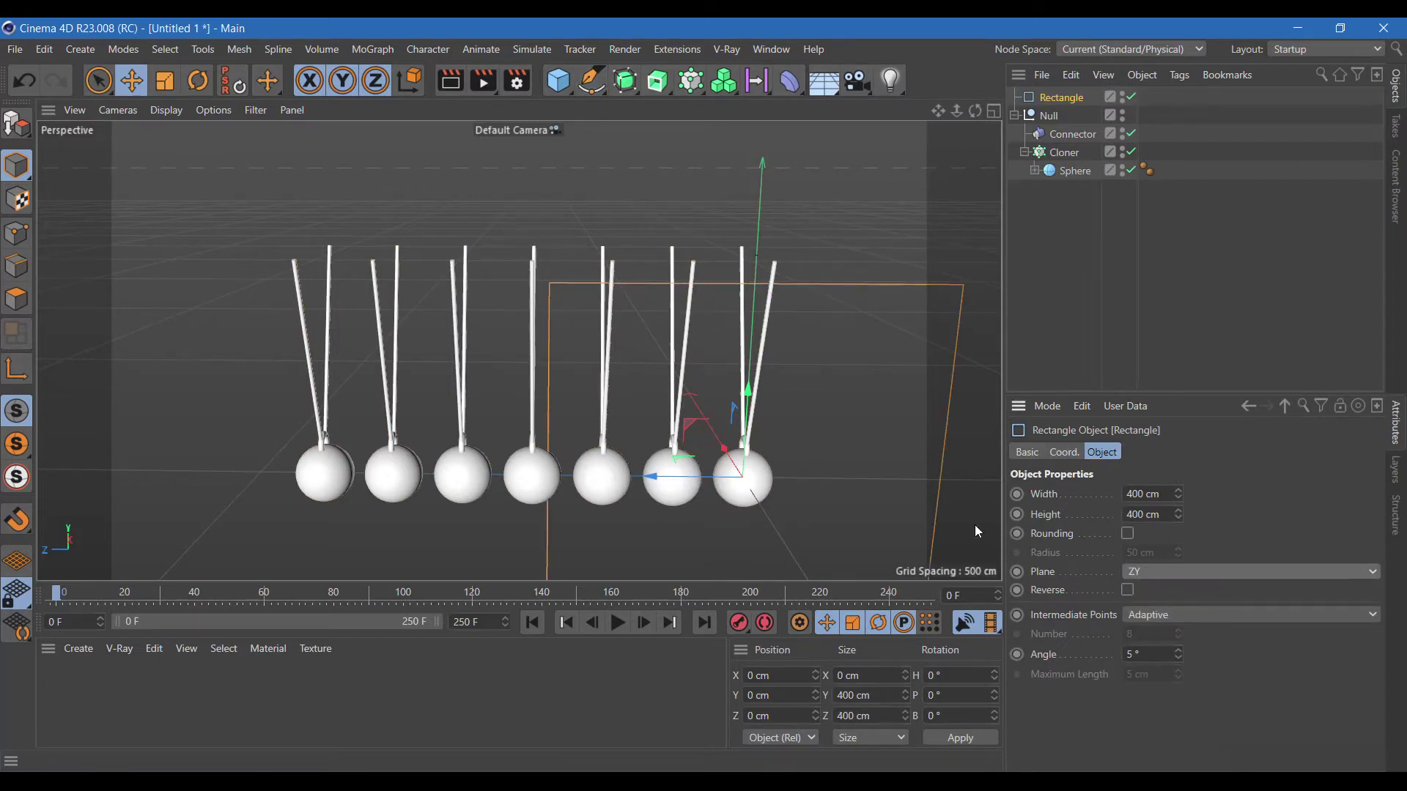
Step: Set the rectangle's width to 580 cm, centre it around the balls at about Y 52, Z 215 cm, and enable Rounding
left_click_drag(695, 475, 525, 314)
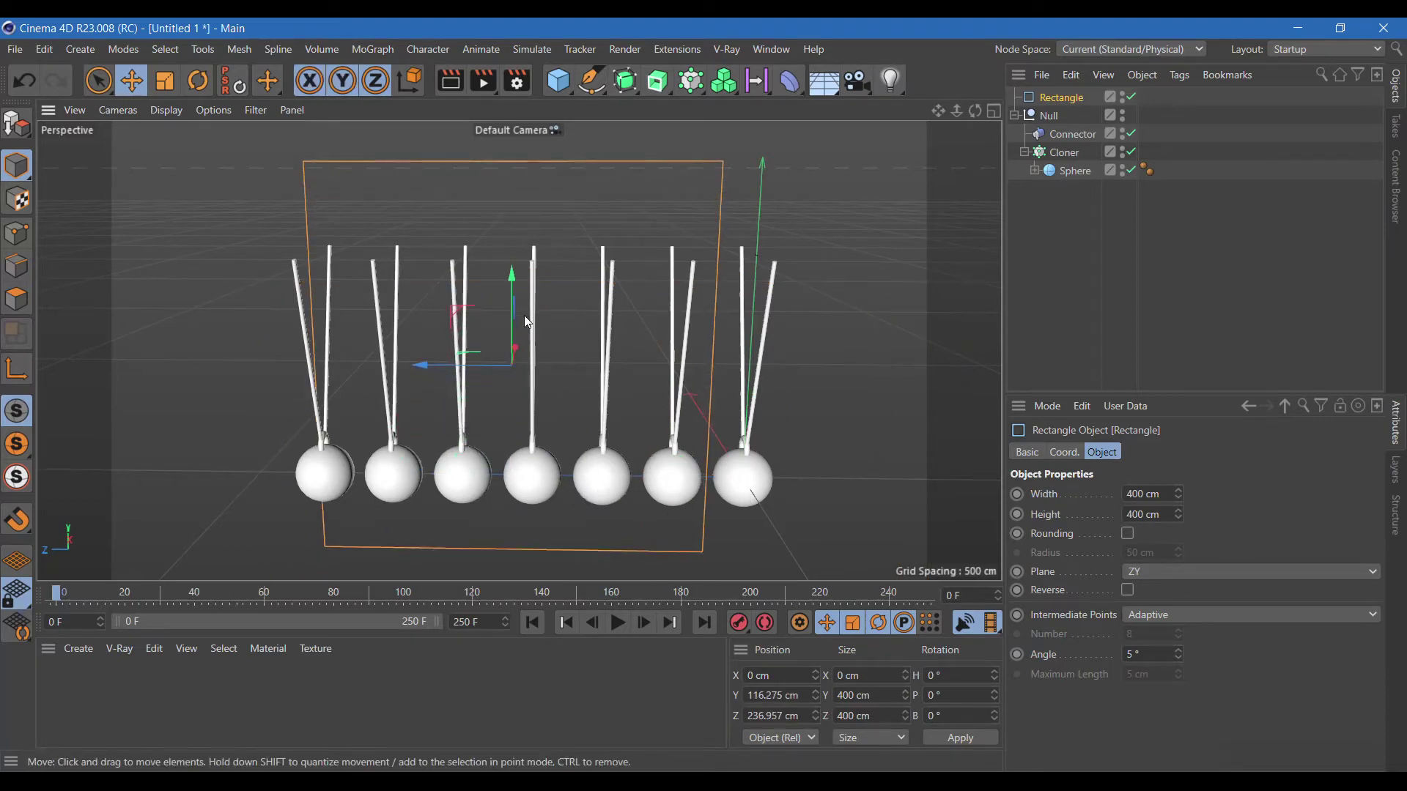
left_click_drag(1180, 493, 1245, 493)
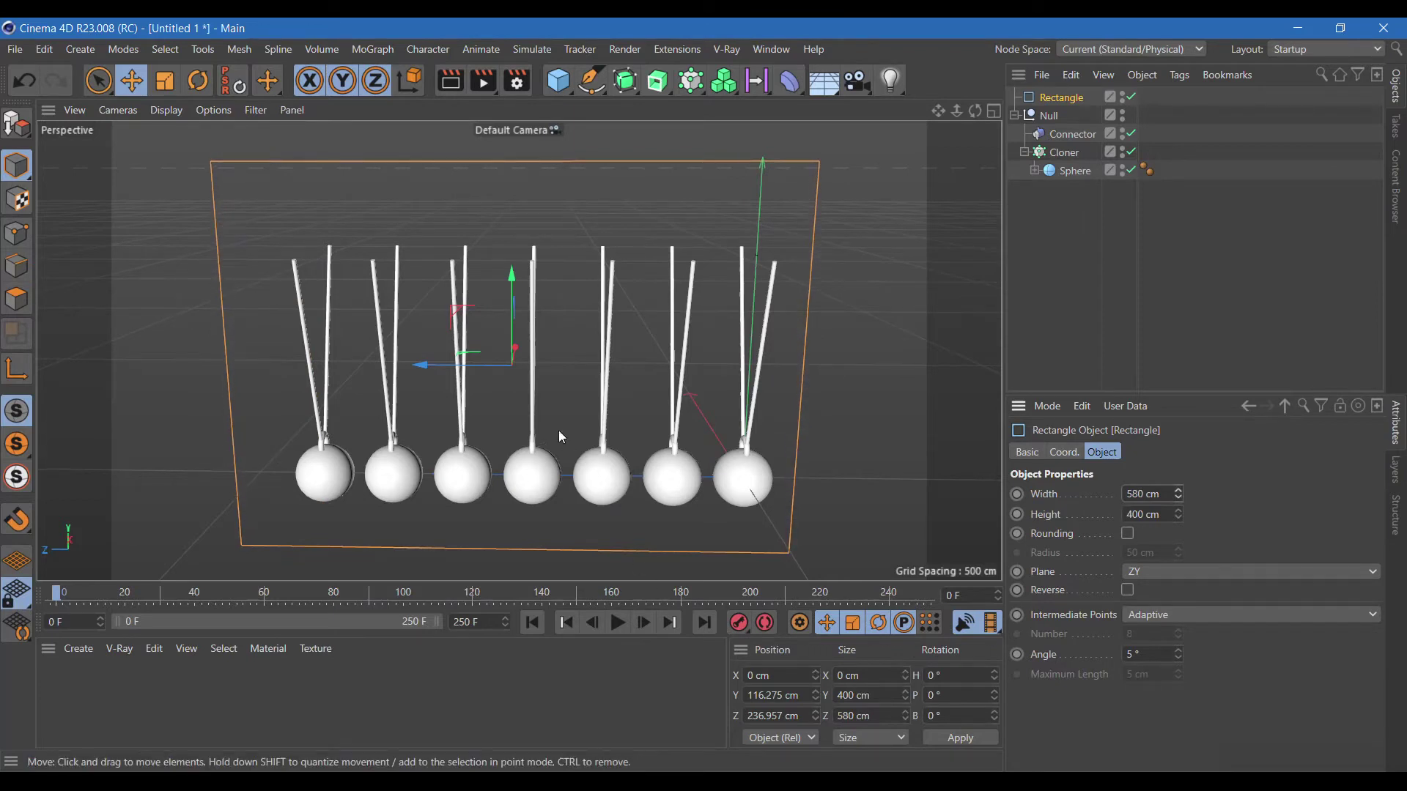
left_click_drag(515, 293, 515, 354)
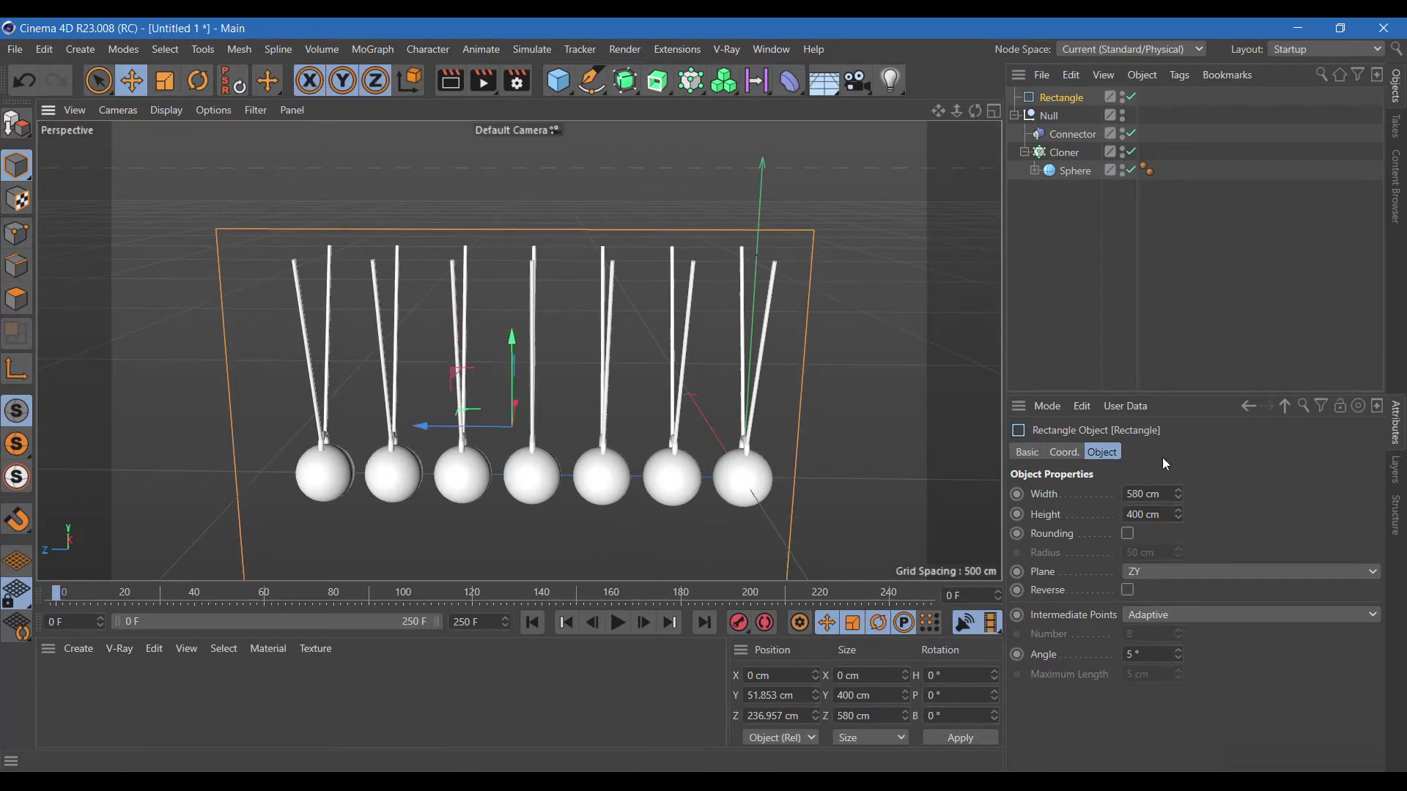
scroll(842, 366, "down", 4)
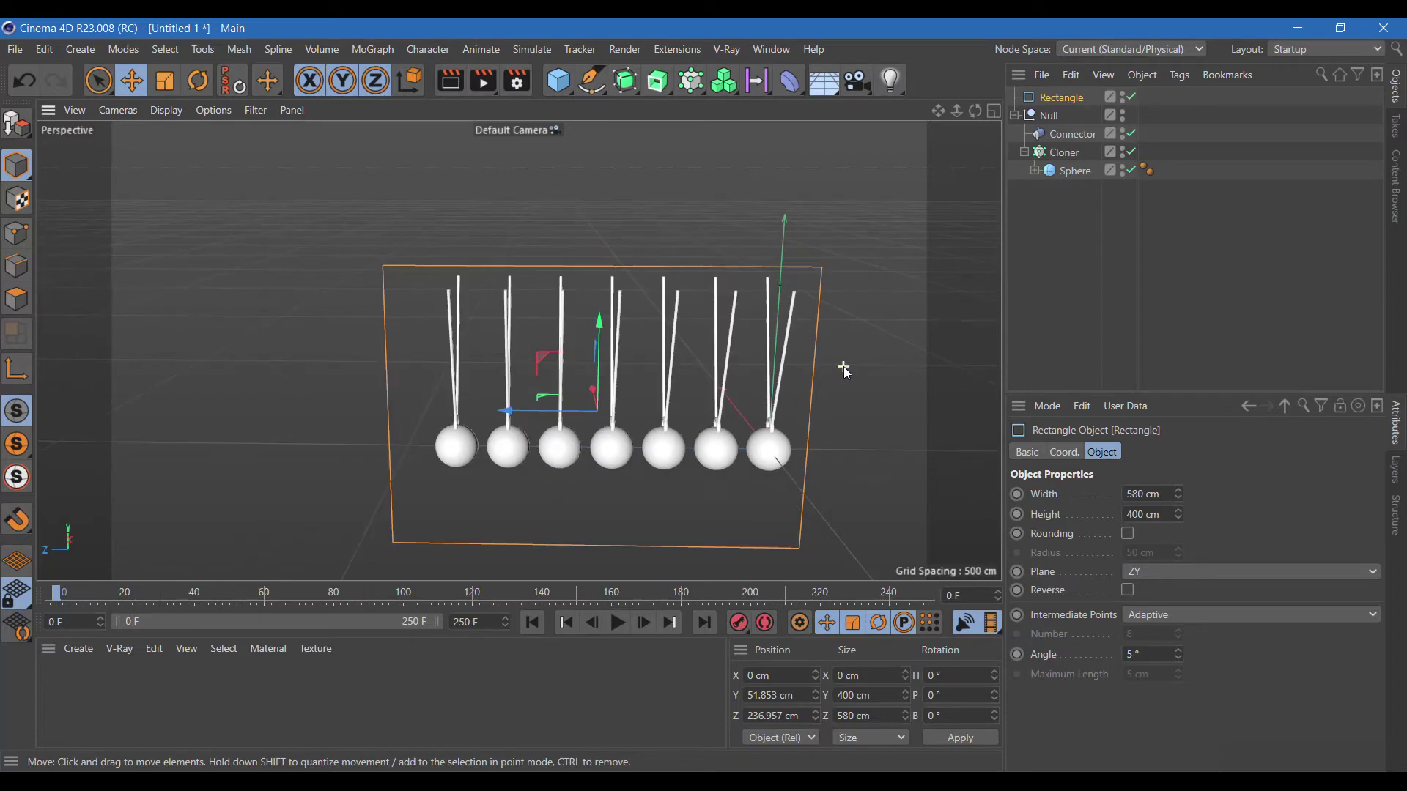
left_click_drag(542, 412, 556, 418)
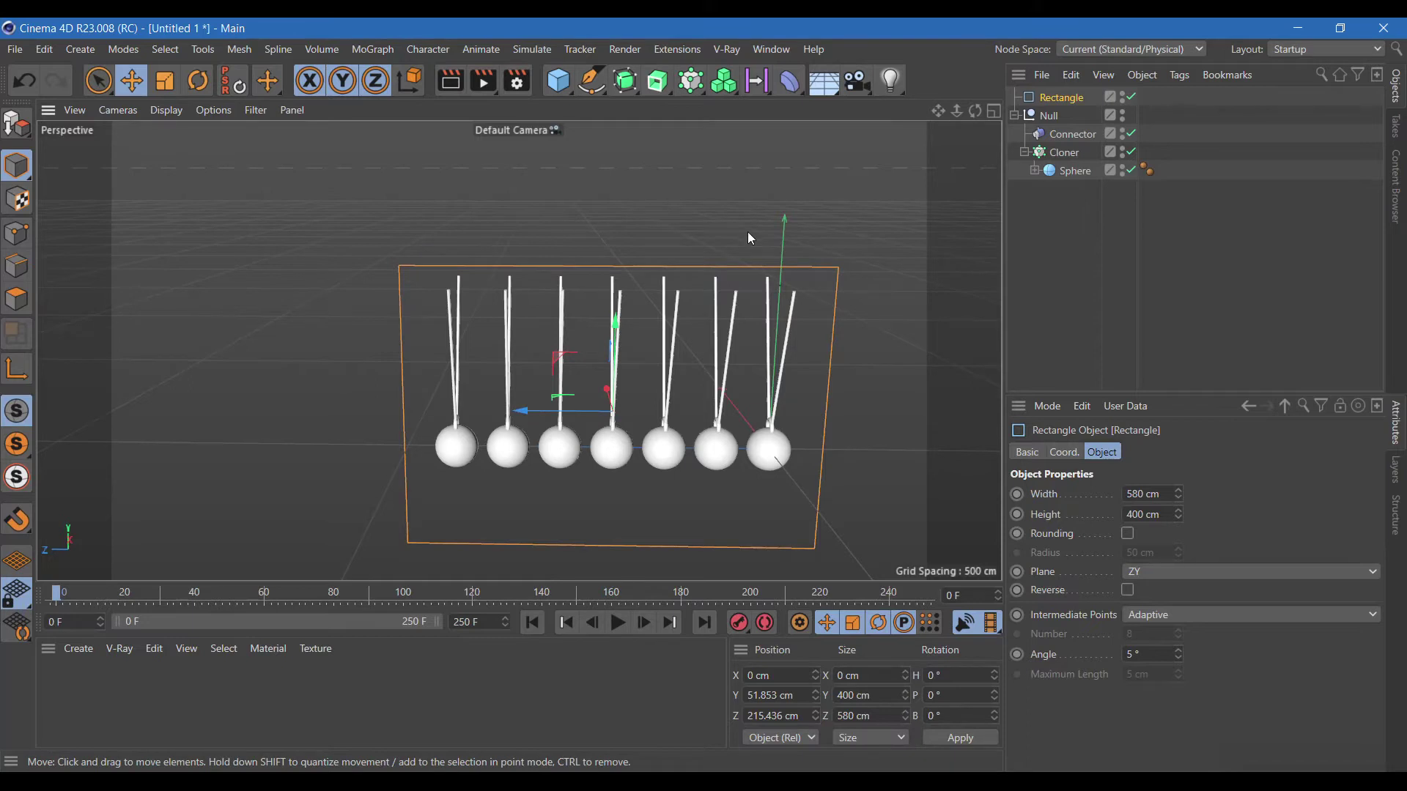
left_click(1126, 533)
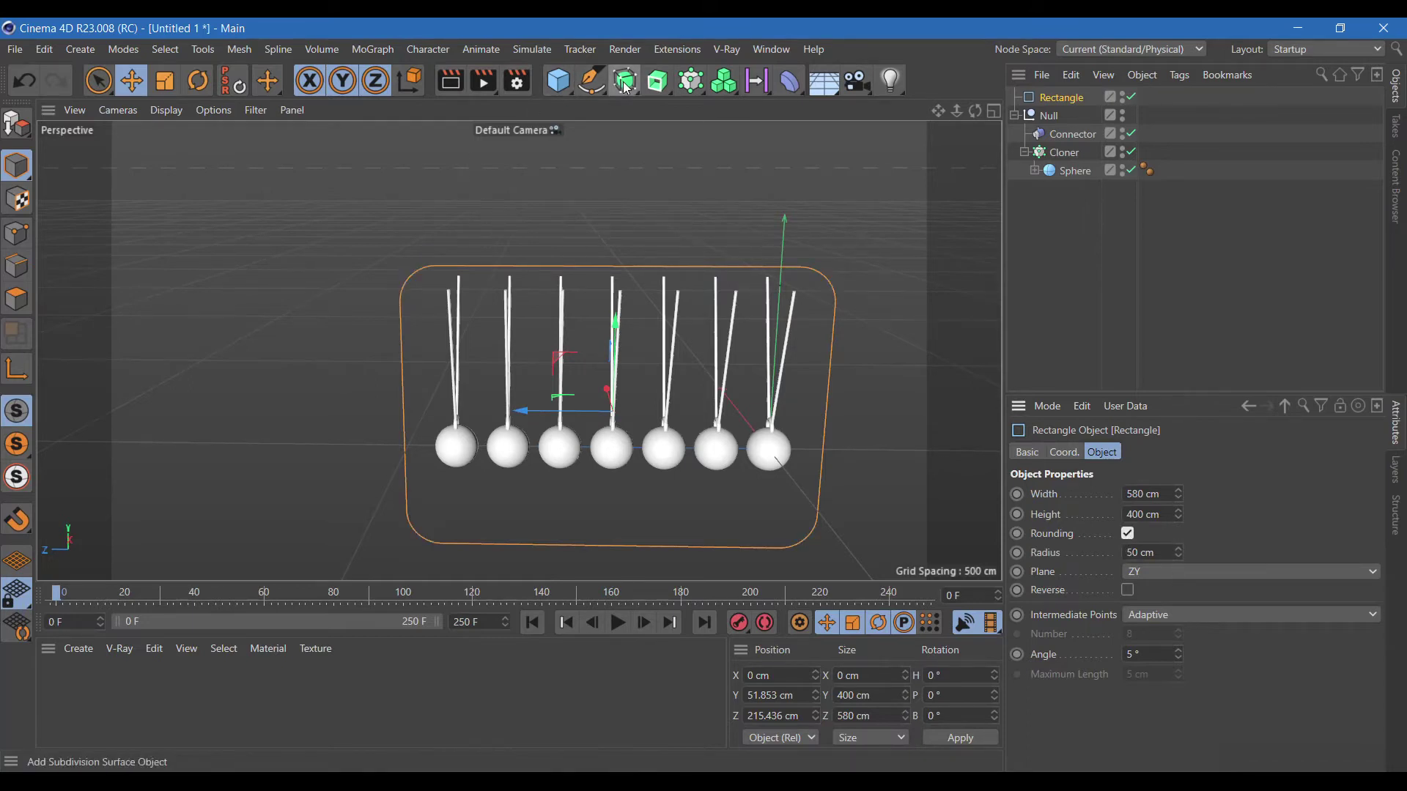
Step: Add a Circle spline with a radius of 3 cm
left_click(591, 80)
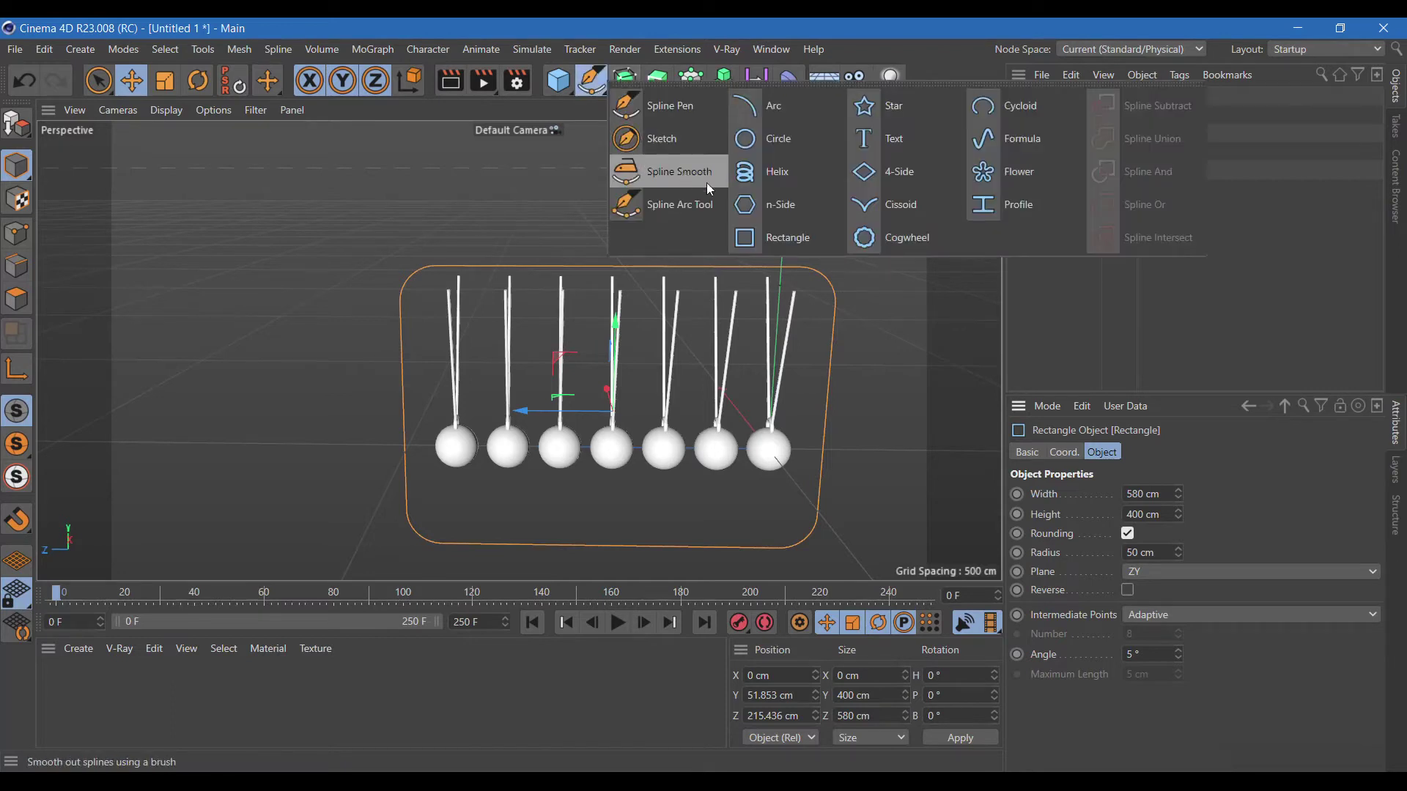
left_click(799, 138)
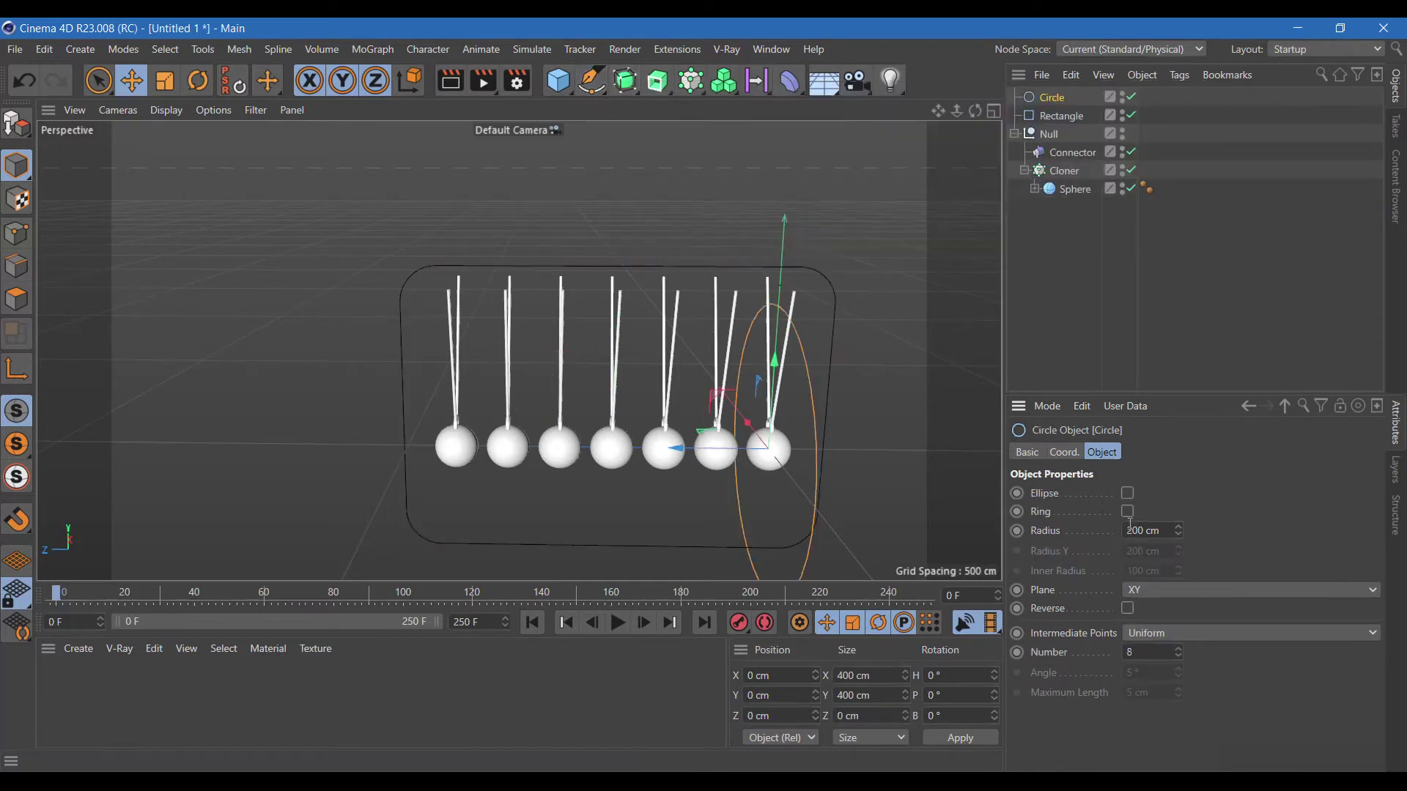
type("3")
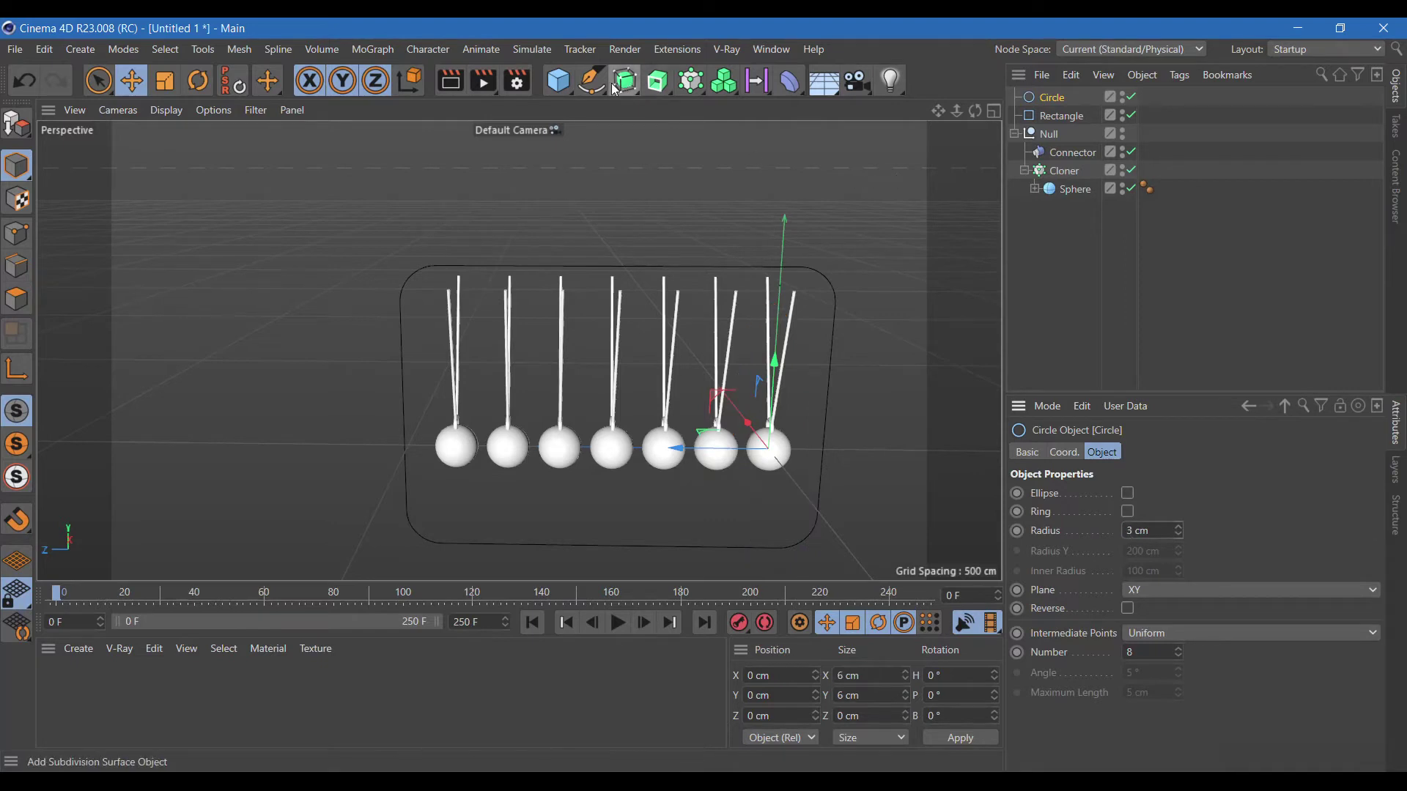
Step: Sweep the circle along the rounded rectangle and thicken the frame by setting the circle's radius to 7 cm
left_click(657, 79)
left_click(717, 209)
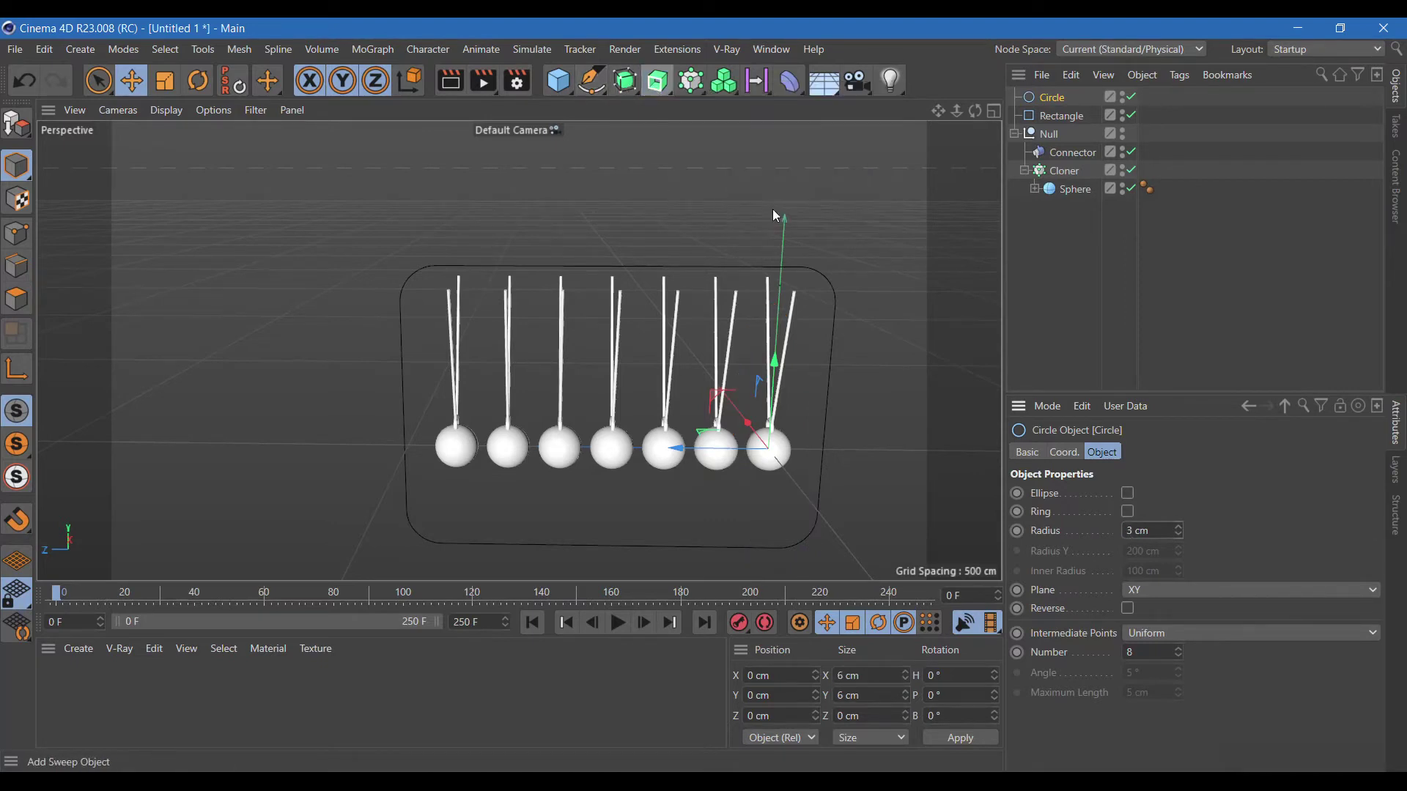
mouse_move(1055, 117)
left_mouse_down()
mouse_move(1053, 99)
mouse_move(1062, 126)
left_mouse_up()
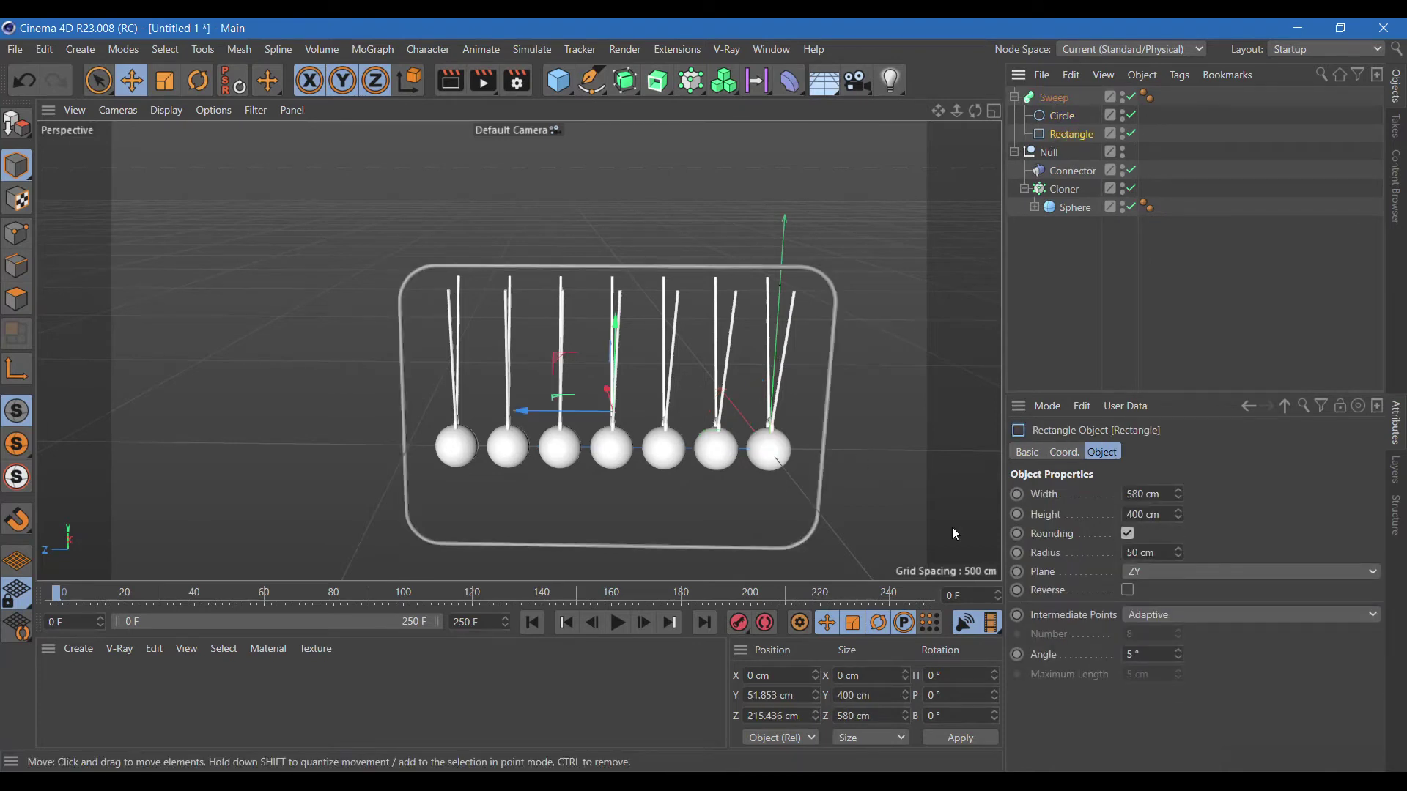
left_click(1062, 116)
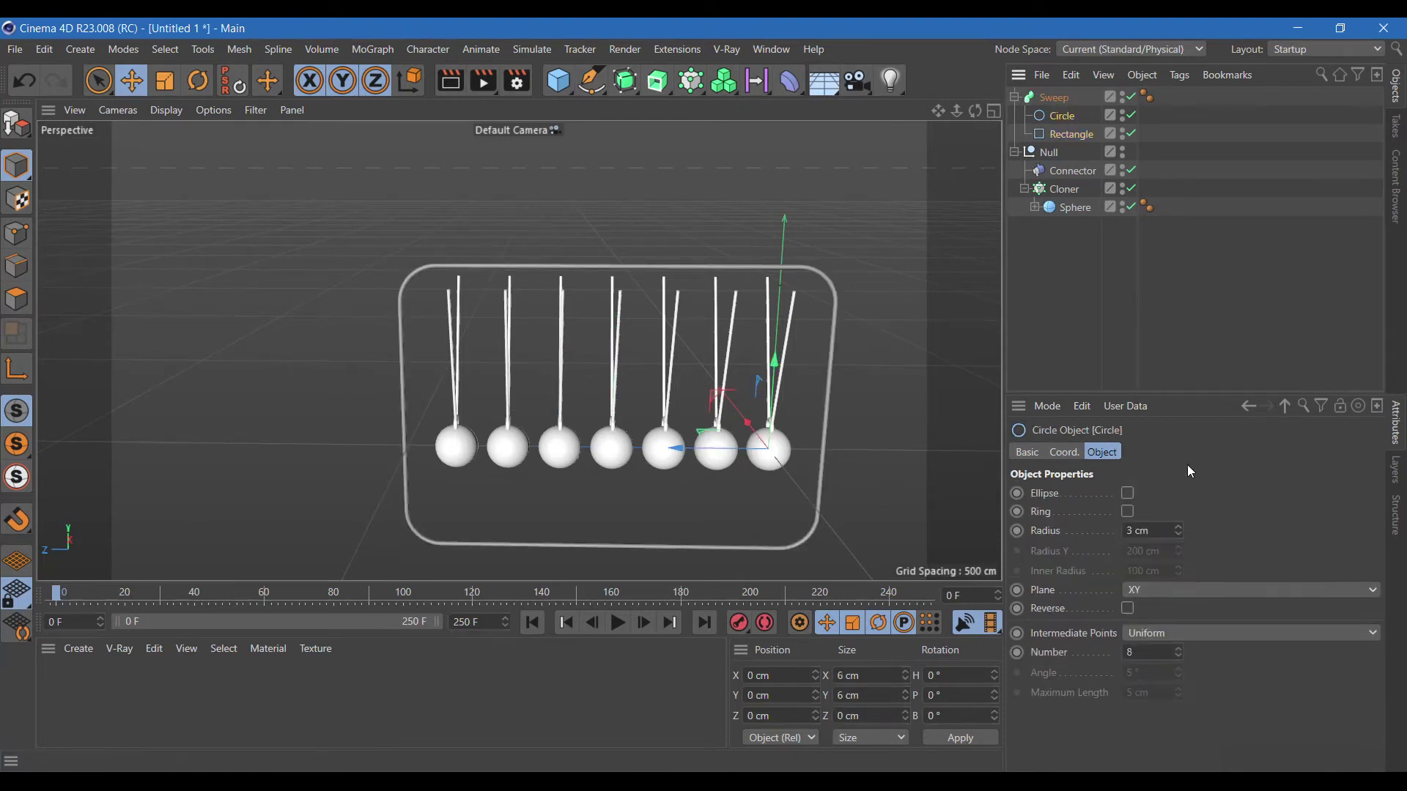
left_click_drag(1177, 528, 1176, 526)
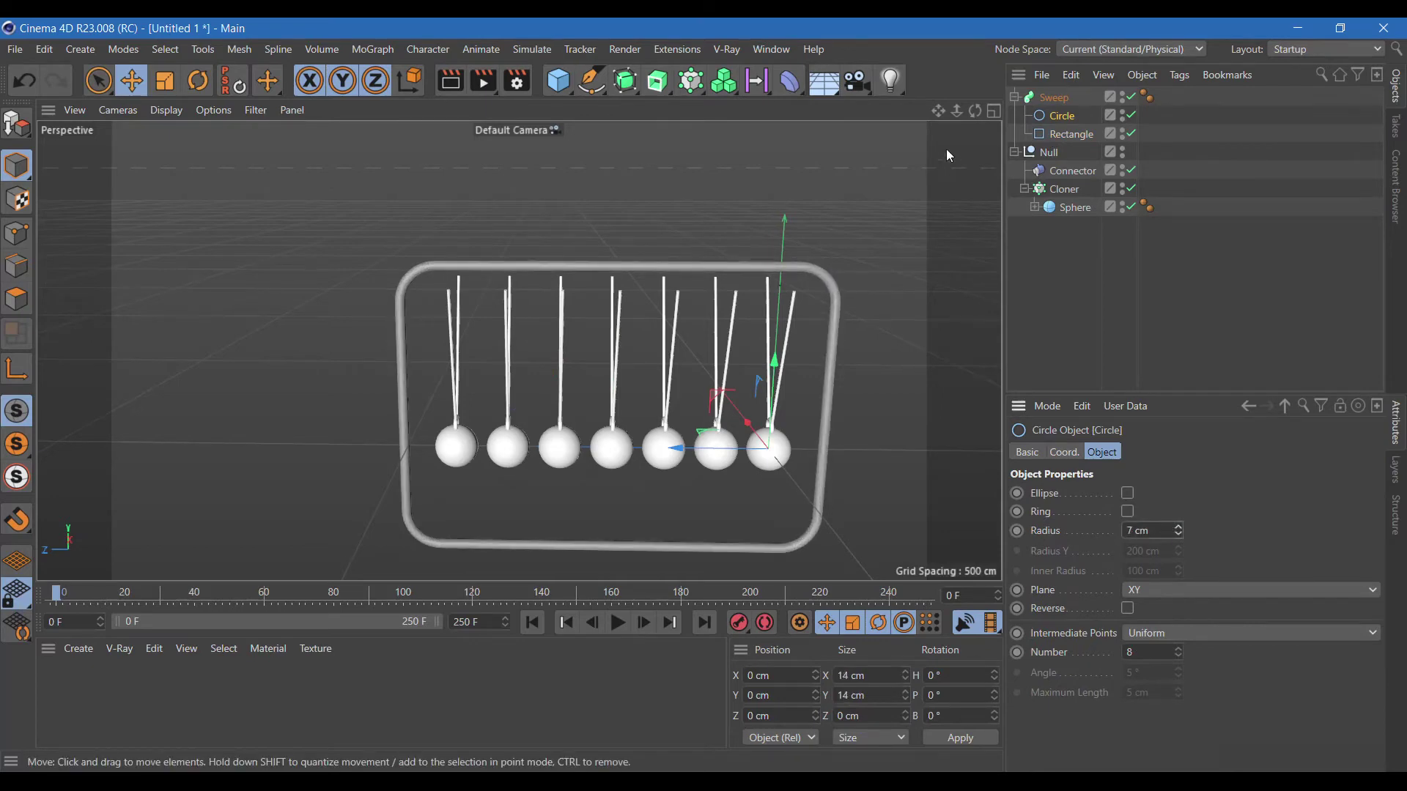
left_click_drag(975, 110, 806, 122)
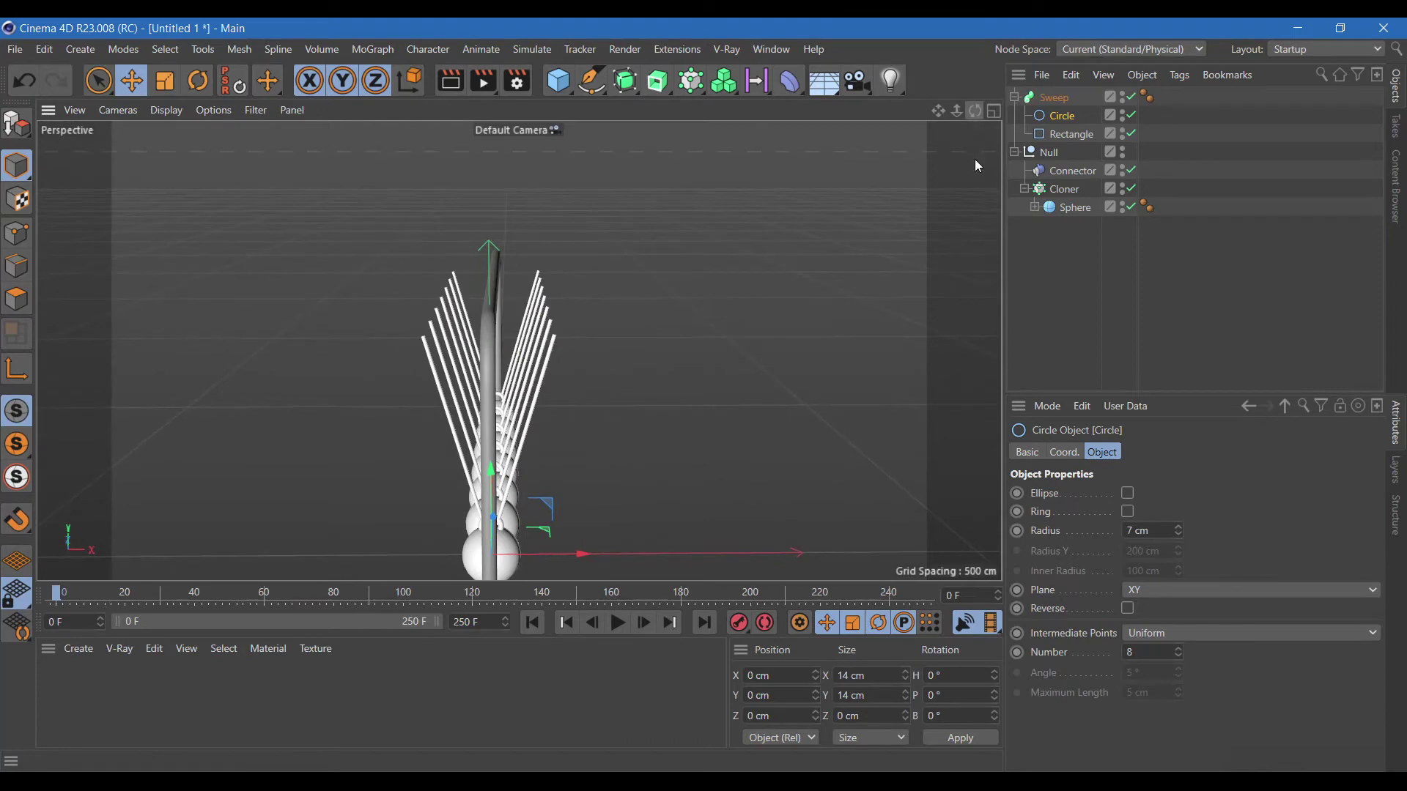
left_click_drag(573, 557, 544, 553)
left_click(1040, 98)
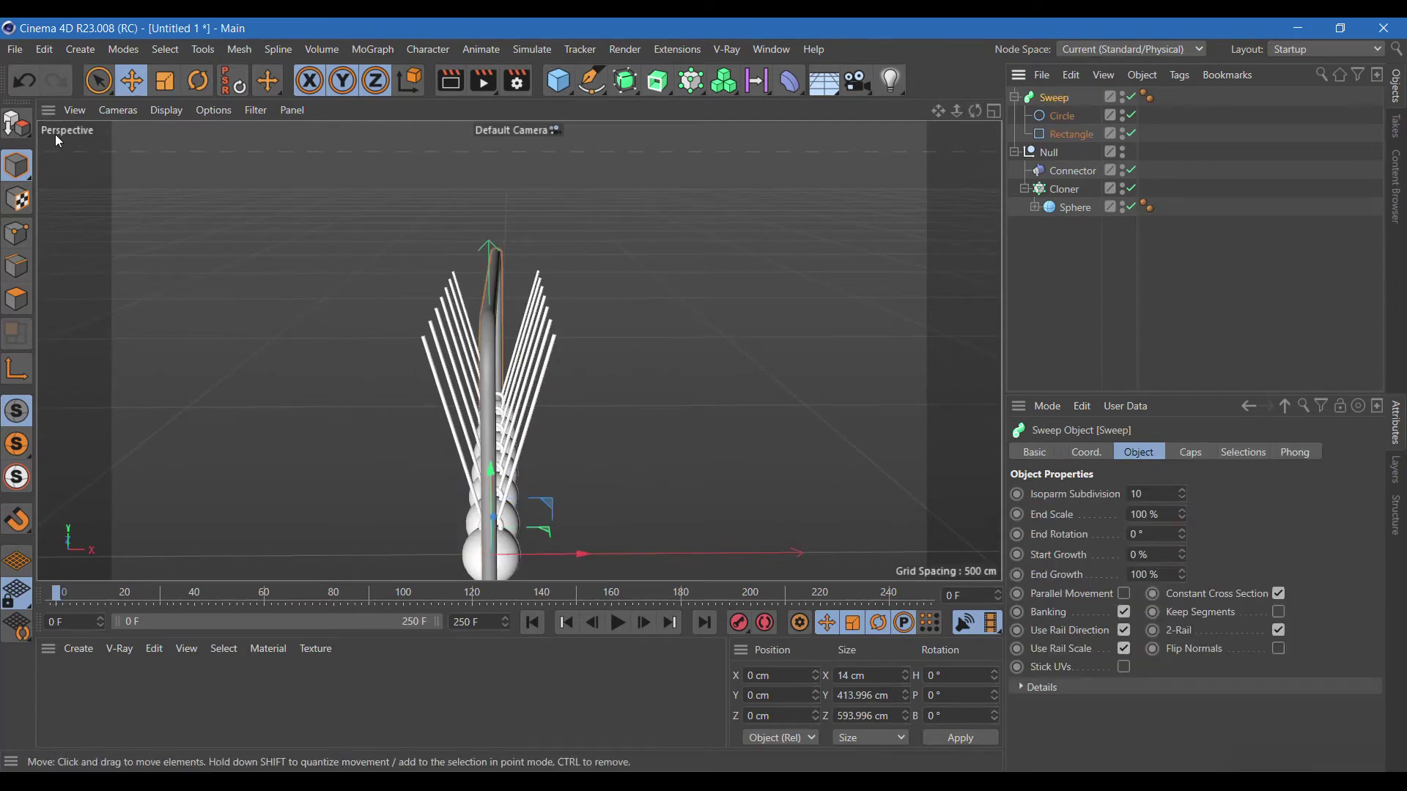
left_click(22, 82)
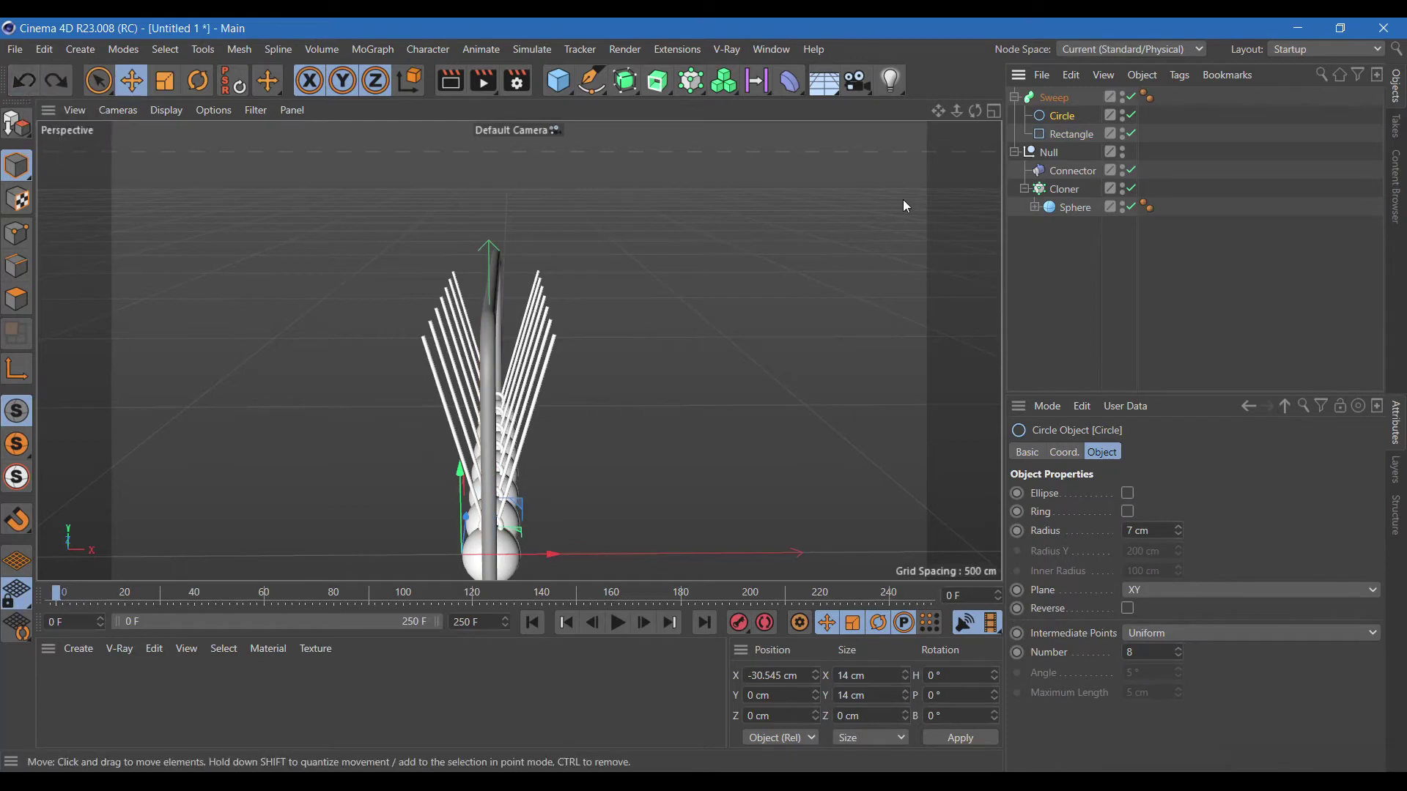
Step: Move the whole Sweep frame sideways to about X -59 cm, in line with the upper rod ends on one side
left_click(1049, 96)
left_click_drag(600, 555, 527, 564)
left_click_drag(975, 111, 894, 123)
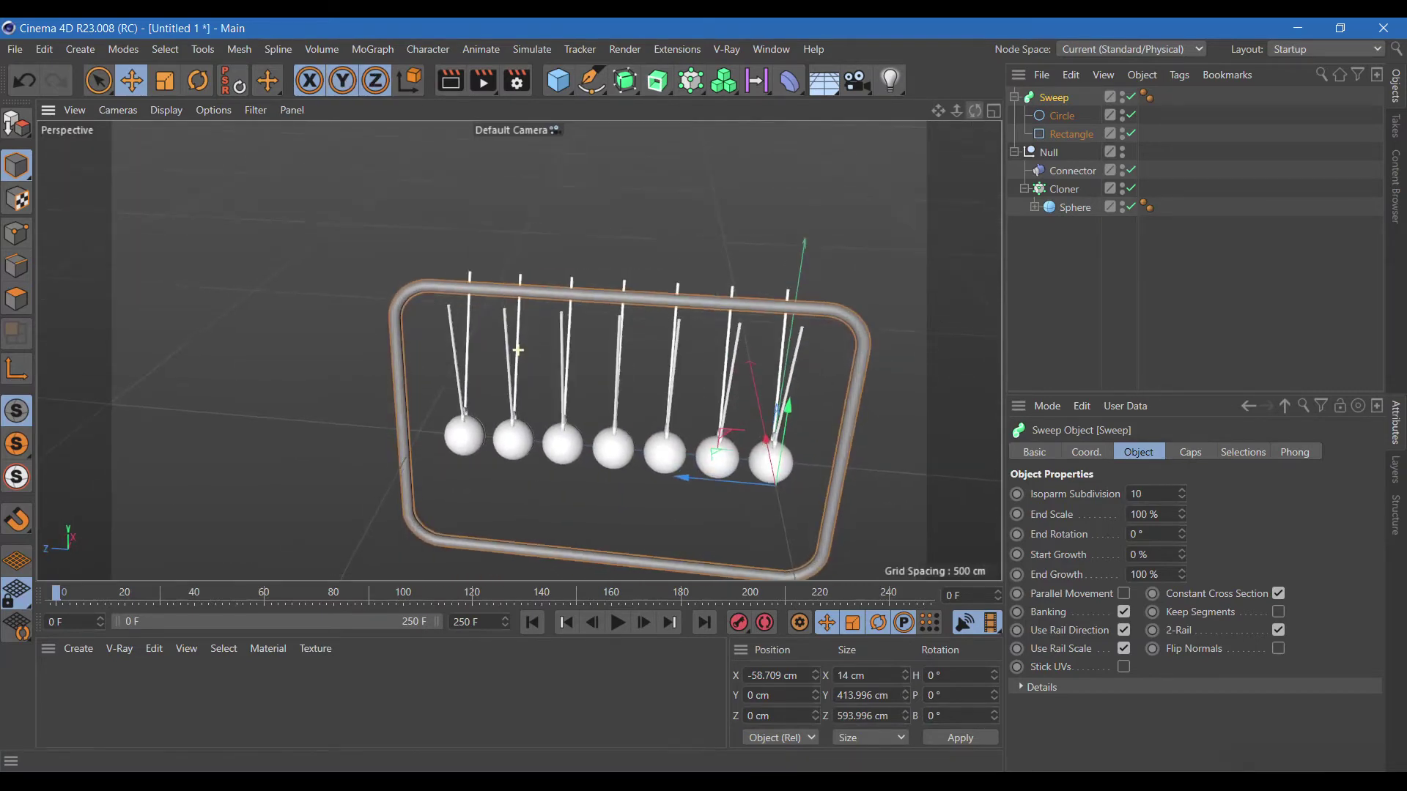
Step: Lower the Sweep frame to about Y -28 cm so that its top bar meets the upper ends of the rods
left_click(993, 111)
left_click(994, 352)
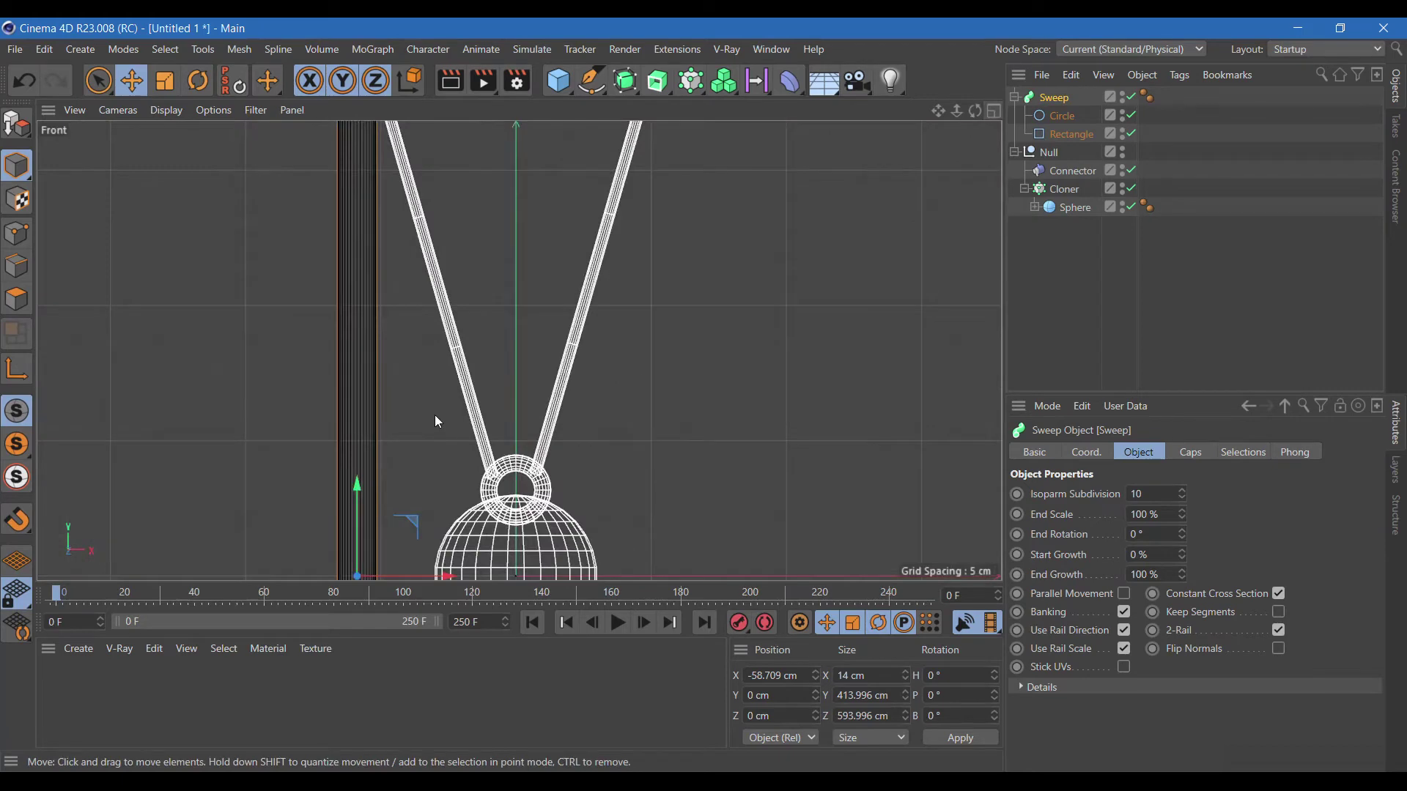
scroll(432, 417, "down", 4)
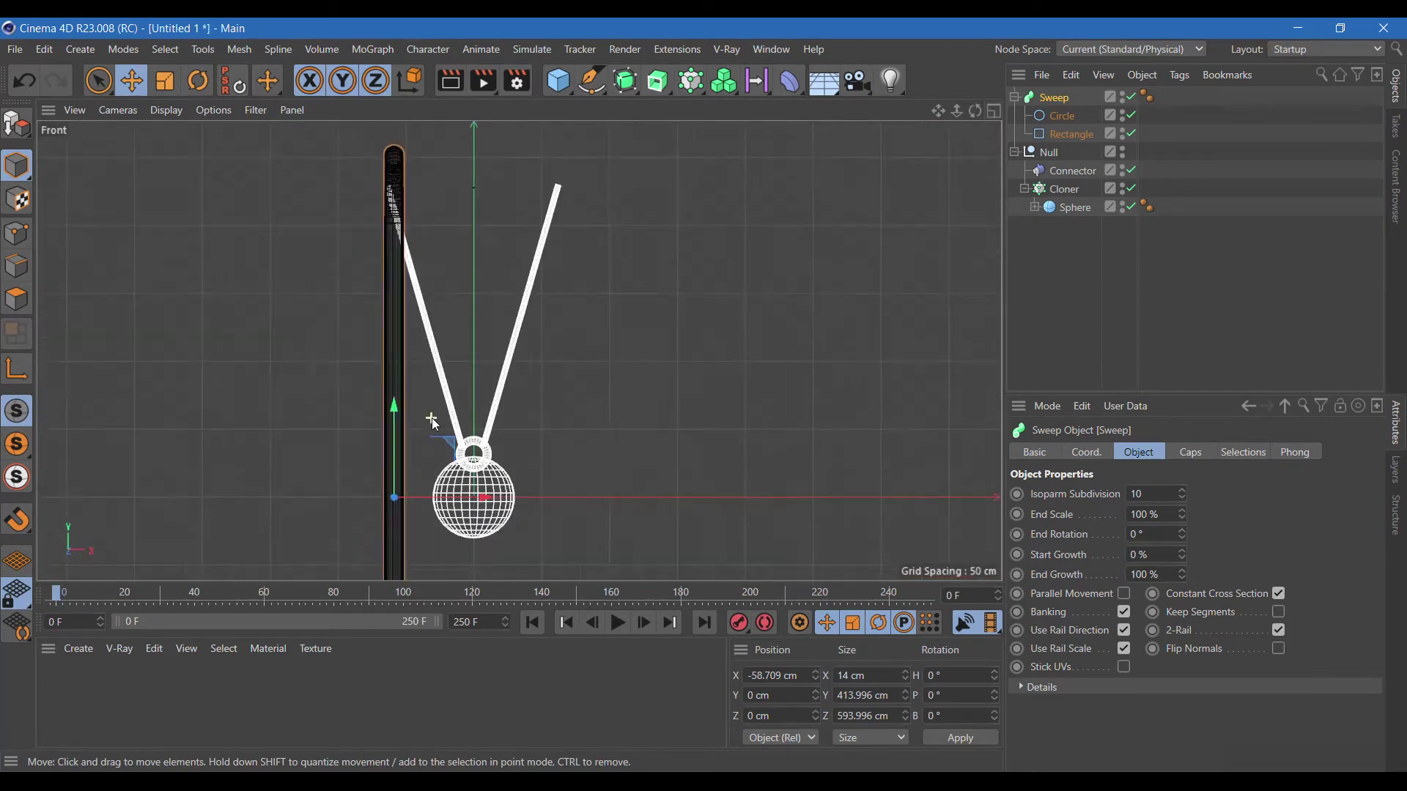
left_click(993, 111)
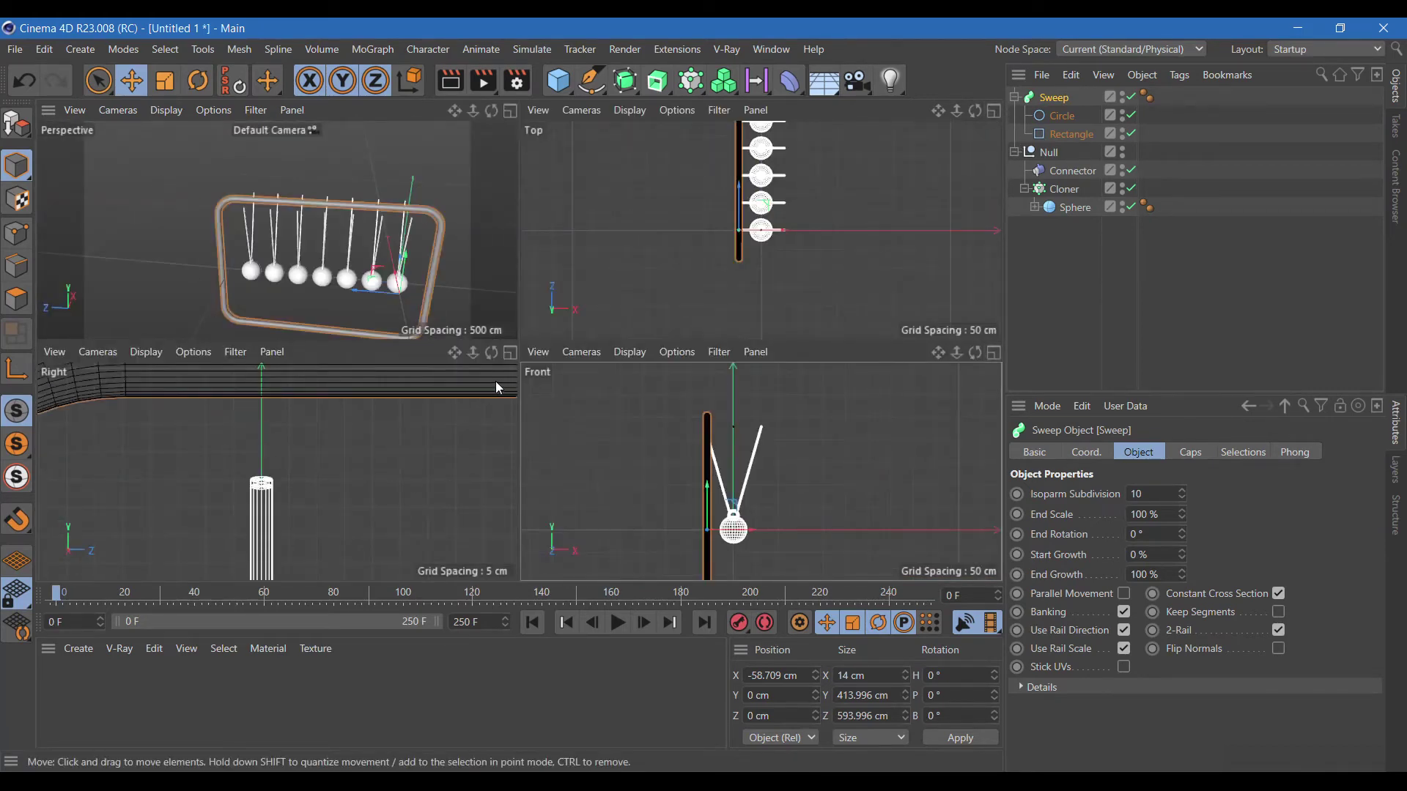
left_click(511, 353)
scroll(606, 377, "down", 6)
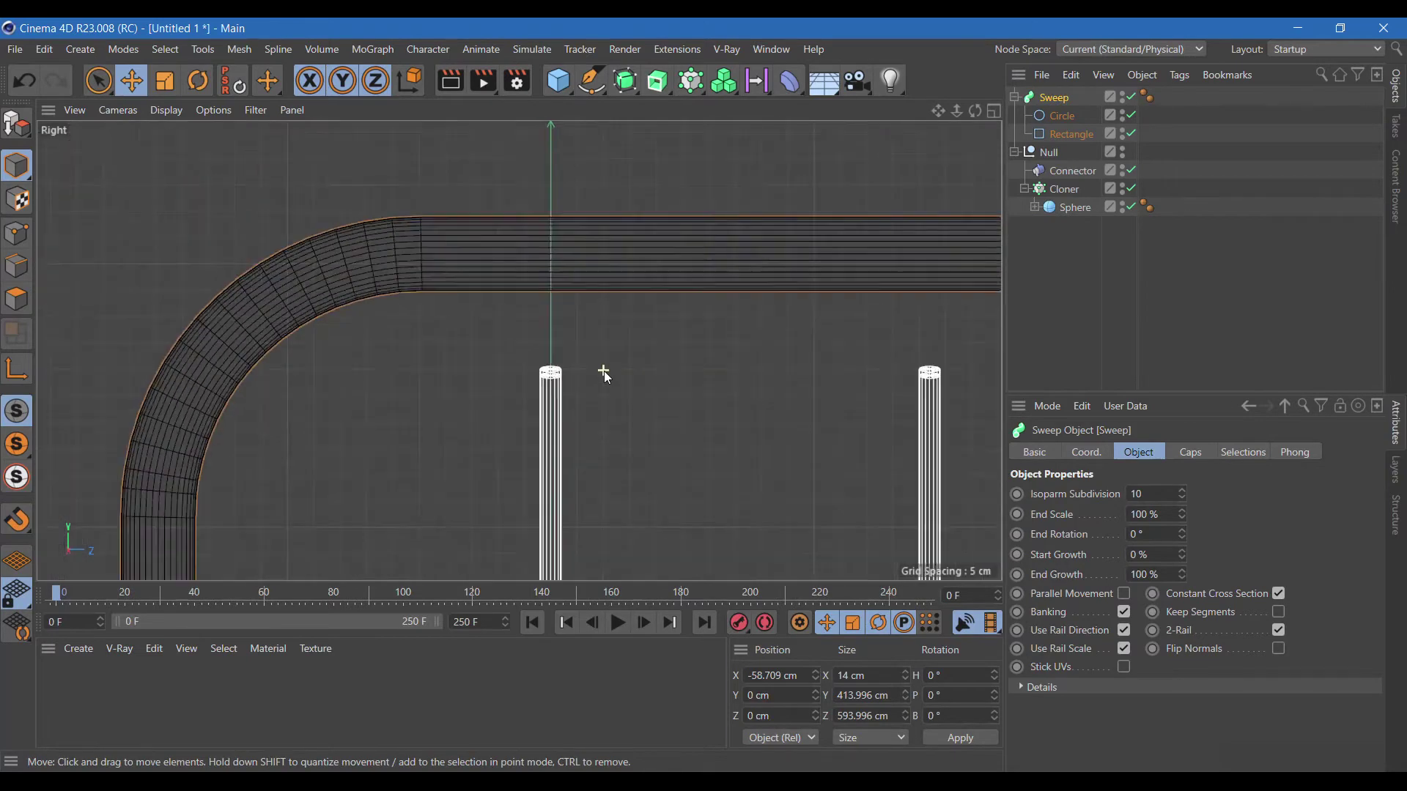
left_click_drag(941, 114, 538, 311)
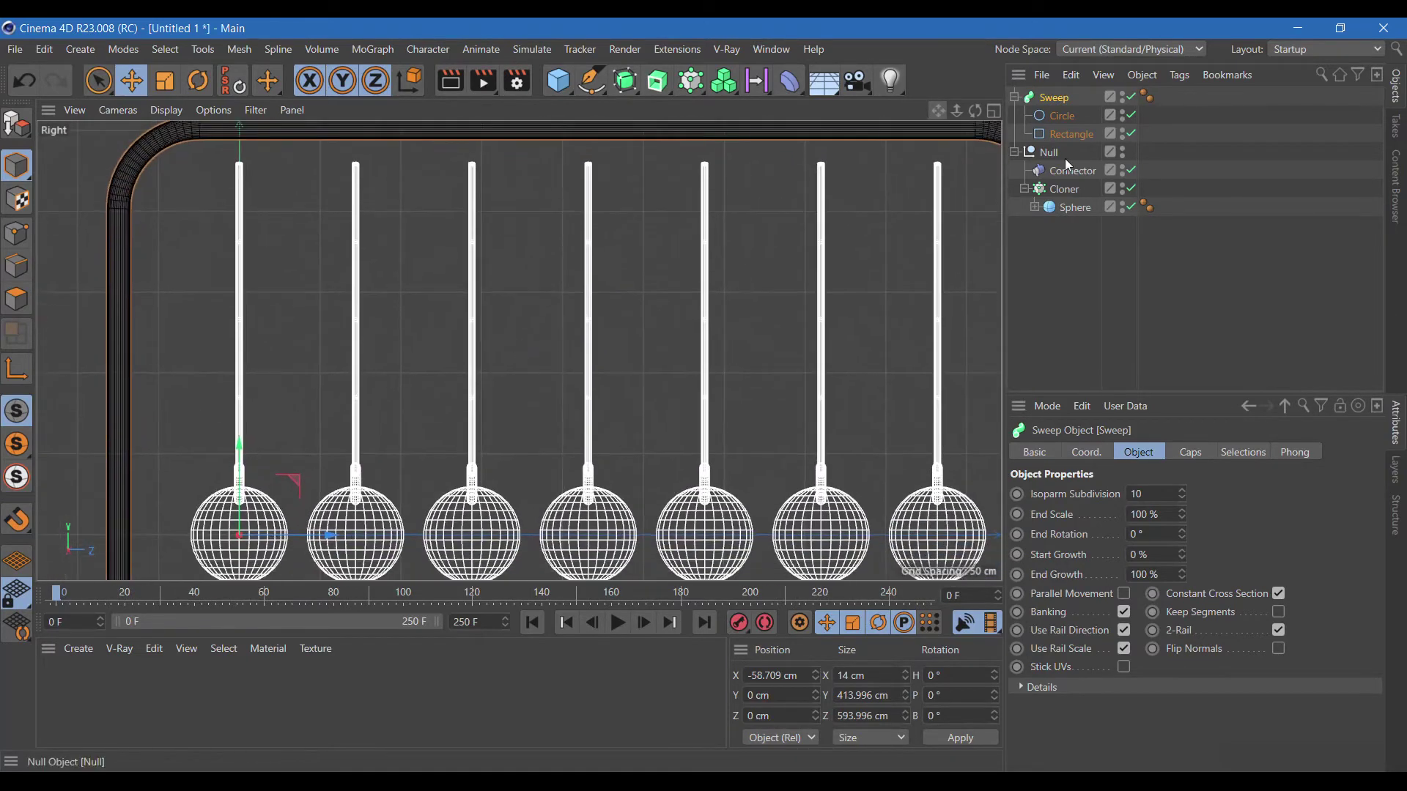
scroll(467, 356, "down", 8)
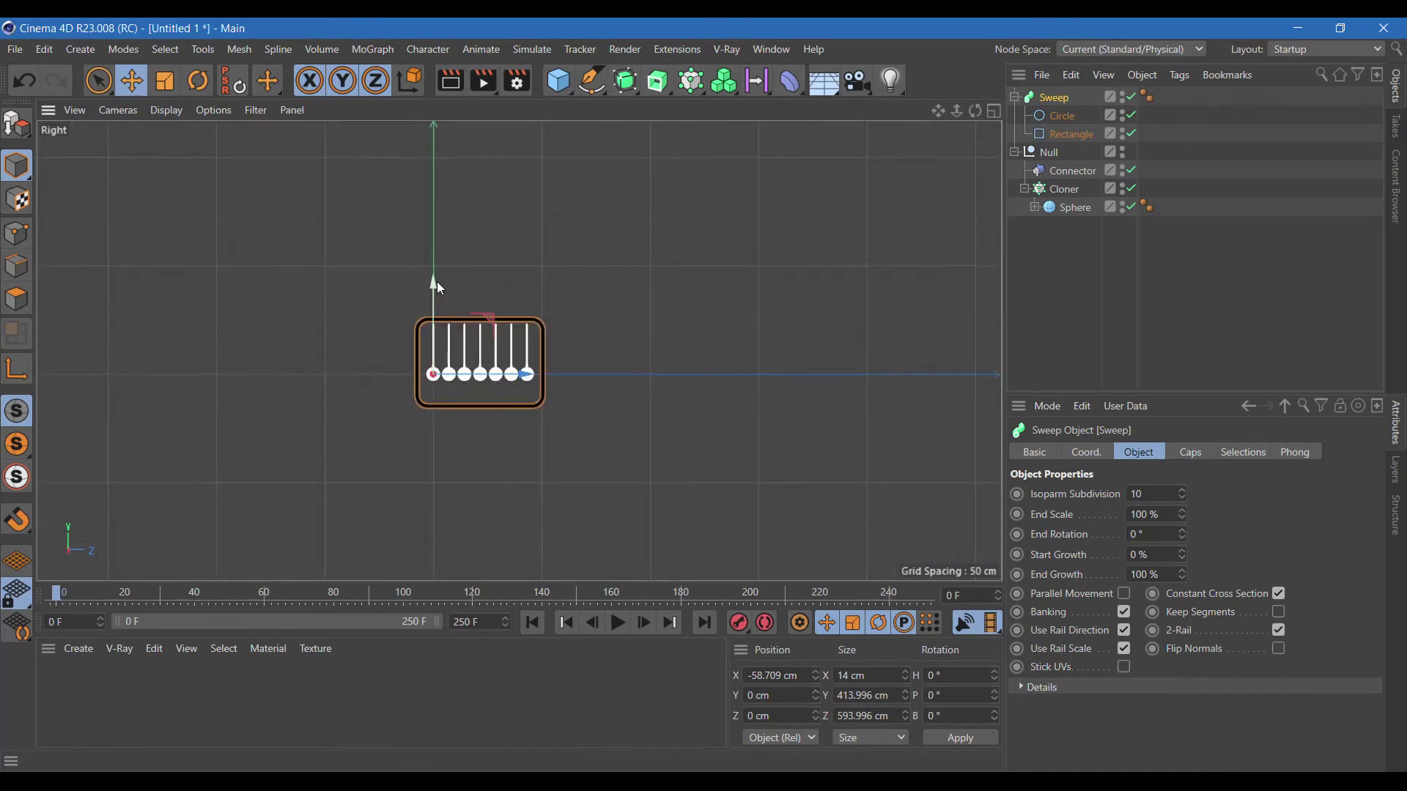
left_click_drag(434, 280, 437, 284)
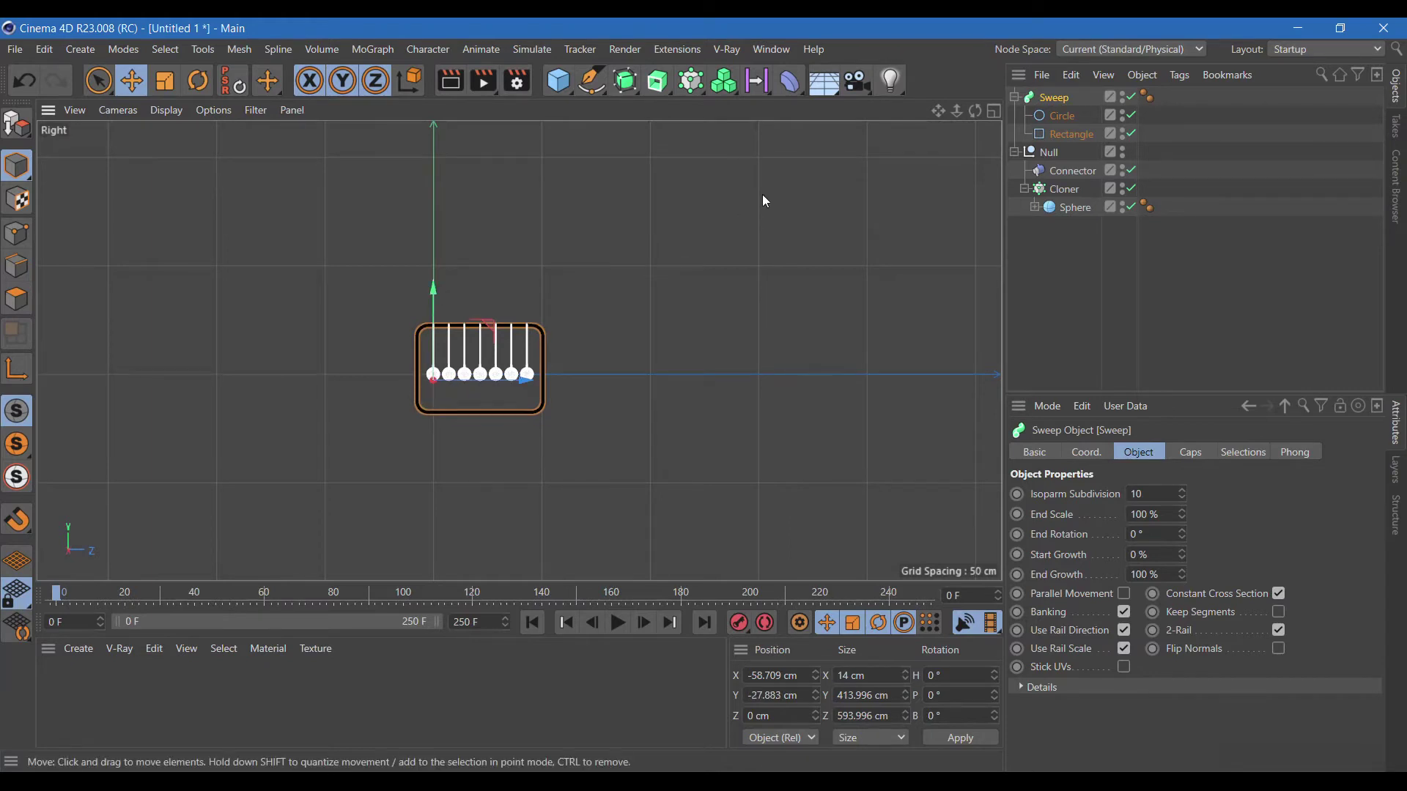
Step: Duplicate the Sweep frame to about X 63 cm, in line with the upper rod ends on the opposite side
left_click(994, 110)
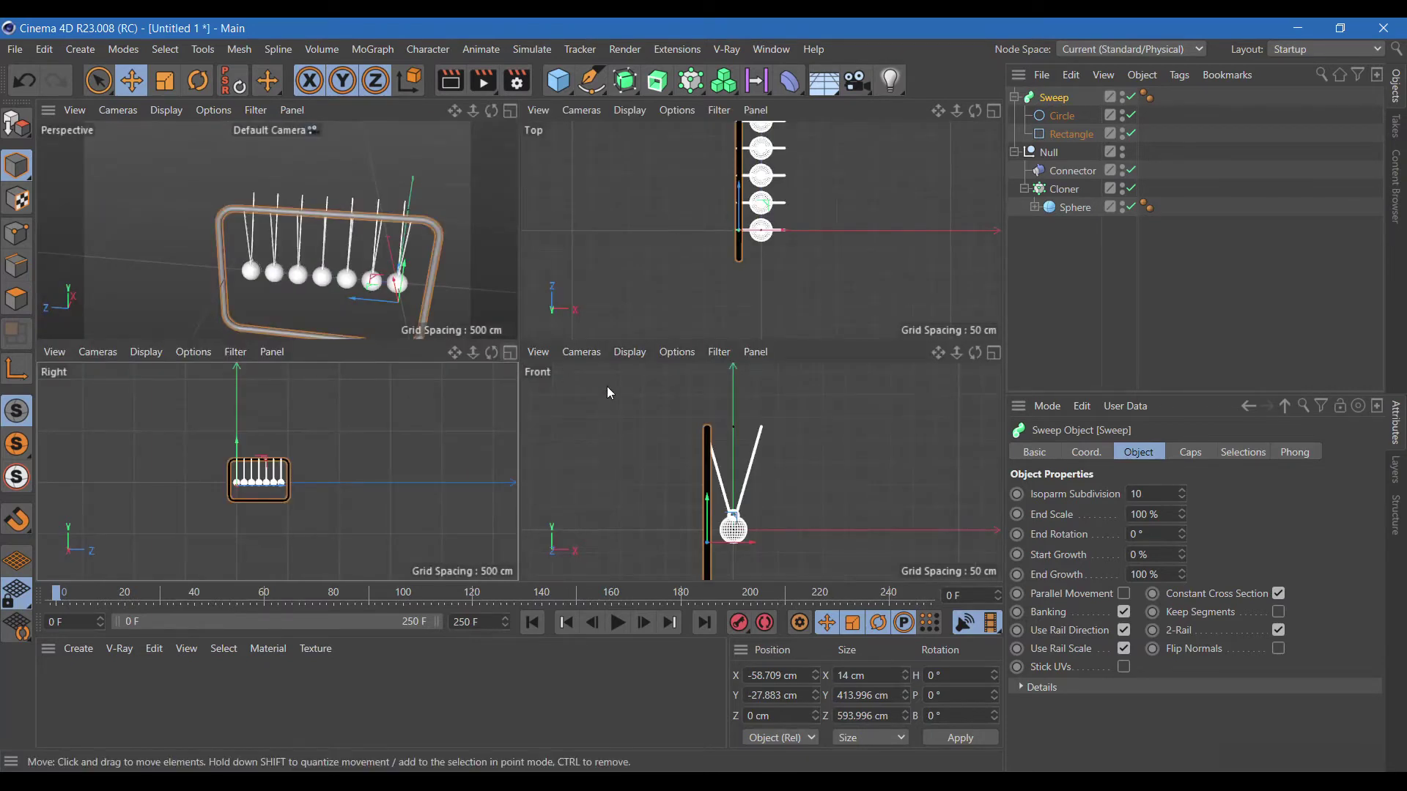
left_click_drag(753, 542, 807, 535, "ctrl")
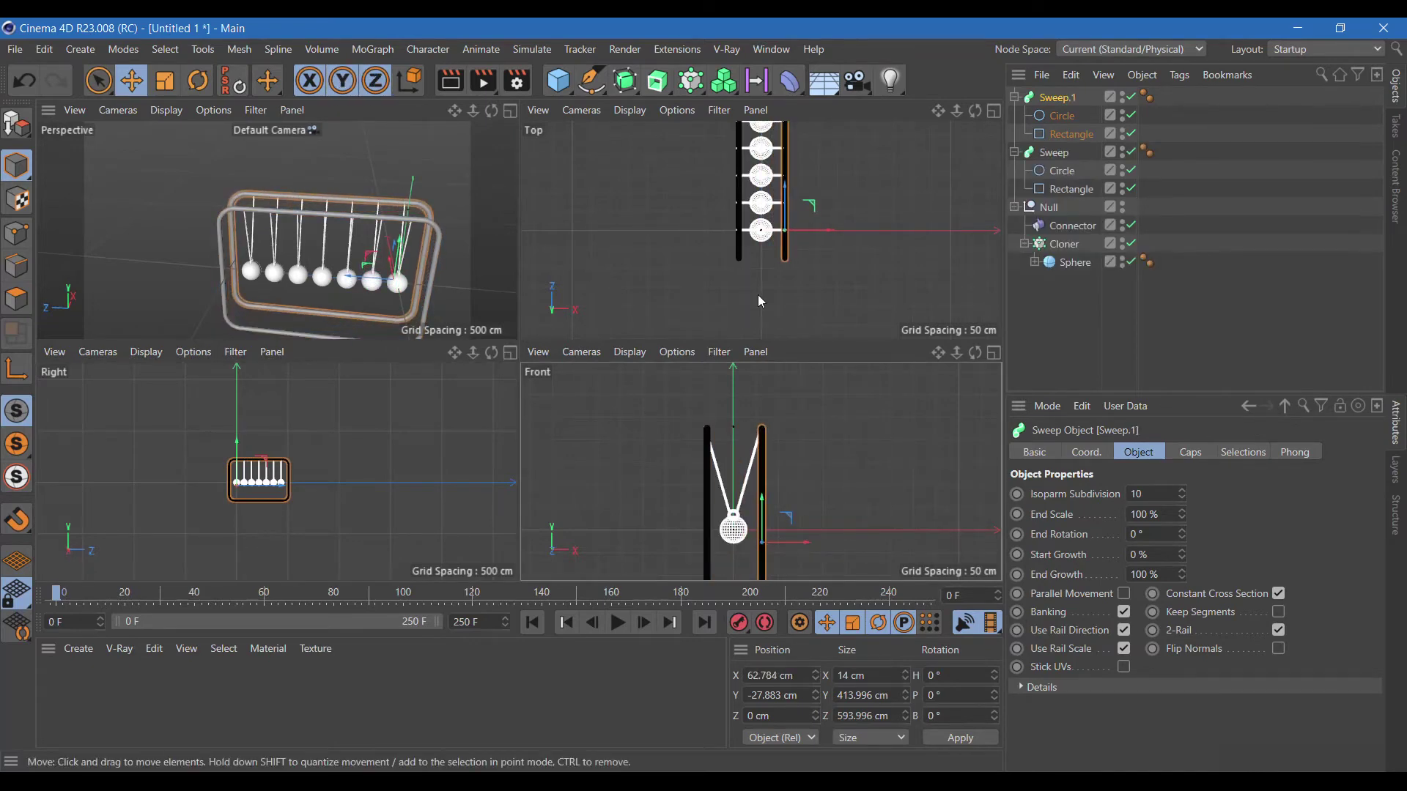
left_click(510, 112)
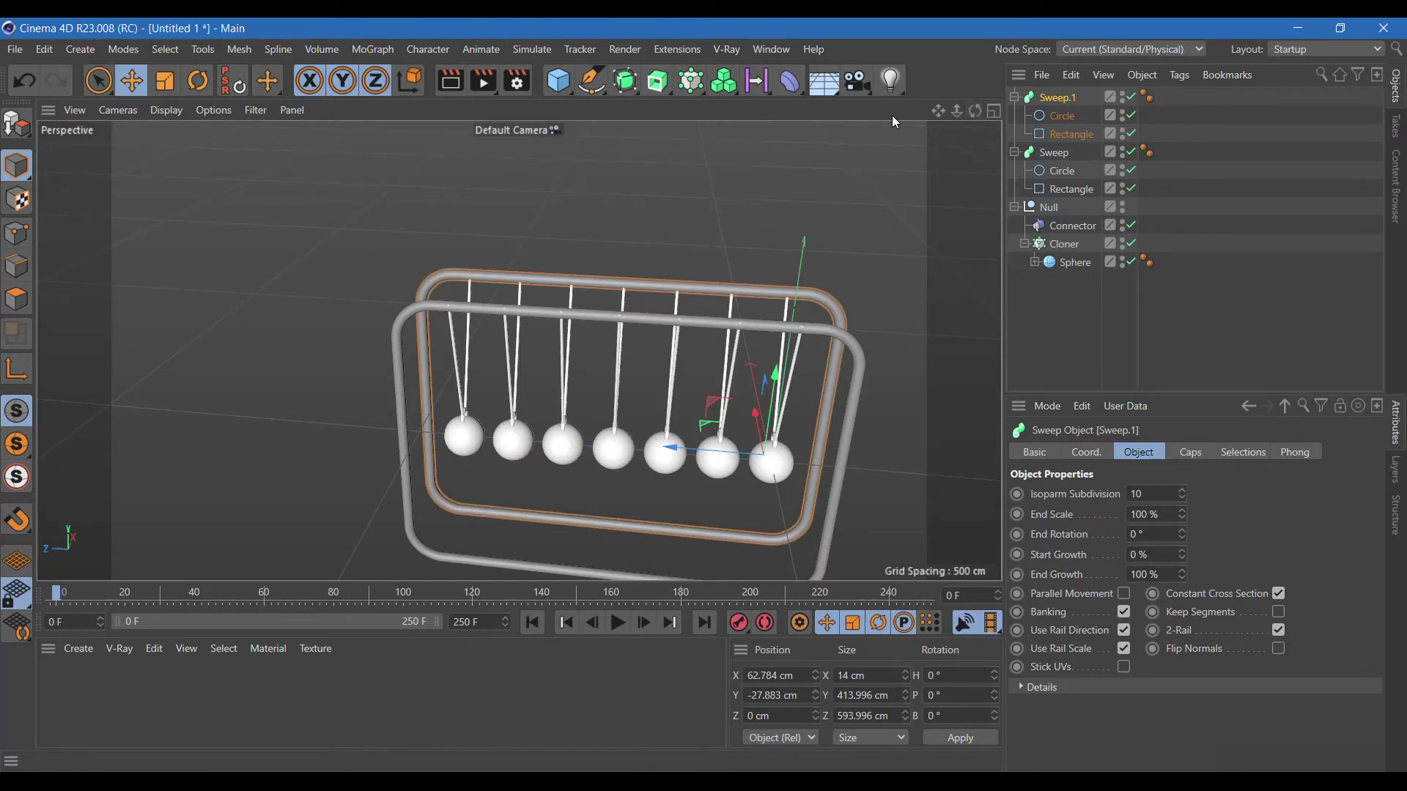
mouse_move(974, 112)
left_mouse_down()
mouse_move(1051, 110)
mouse_move(981, 117)
left_mouse_up()
left_click_drag(956, 110, 992, 110)
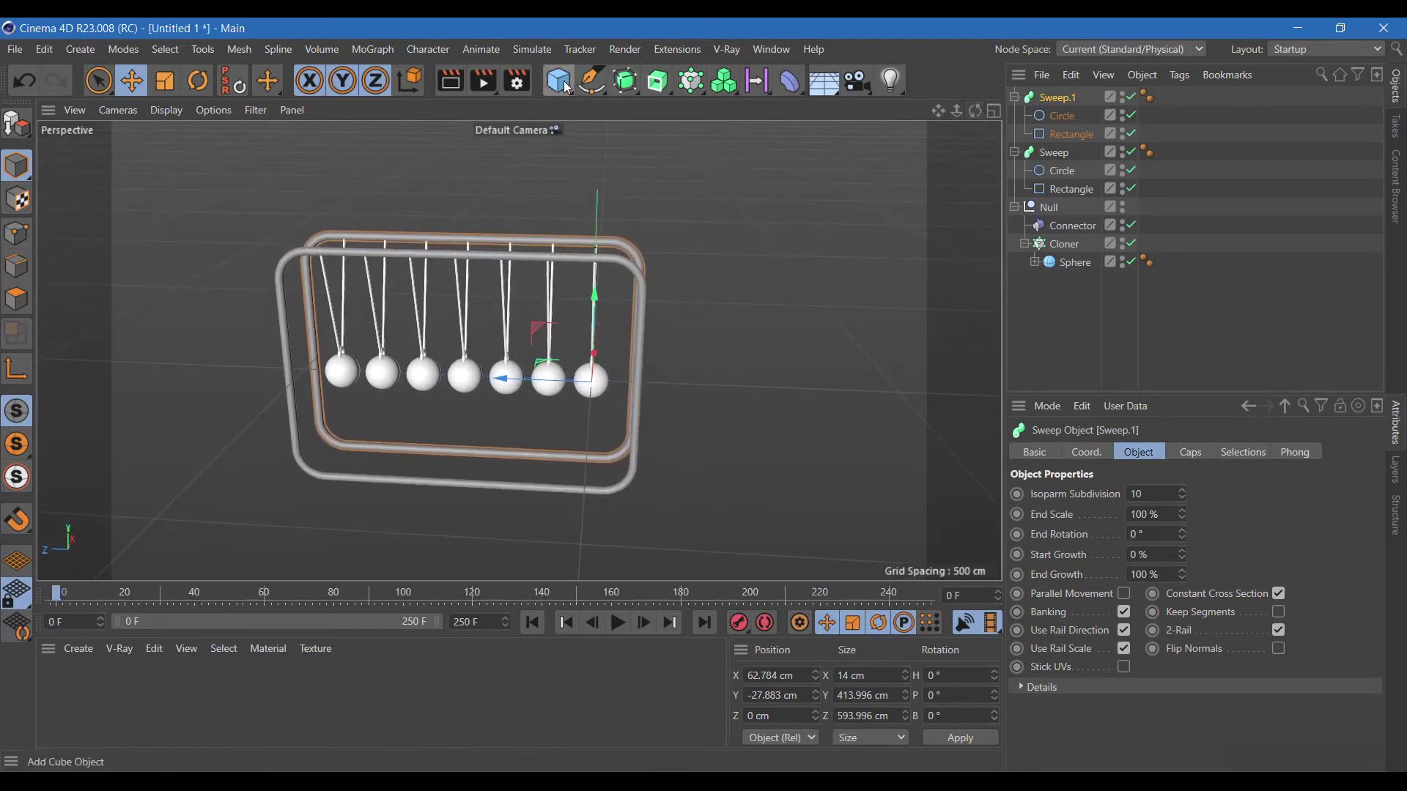
Step: Add a Rectangle spline for the base and set its plane to XZ
left_click(595, 88)
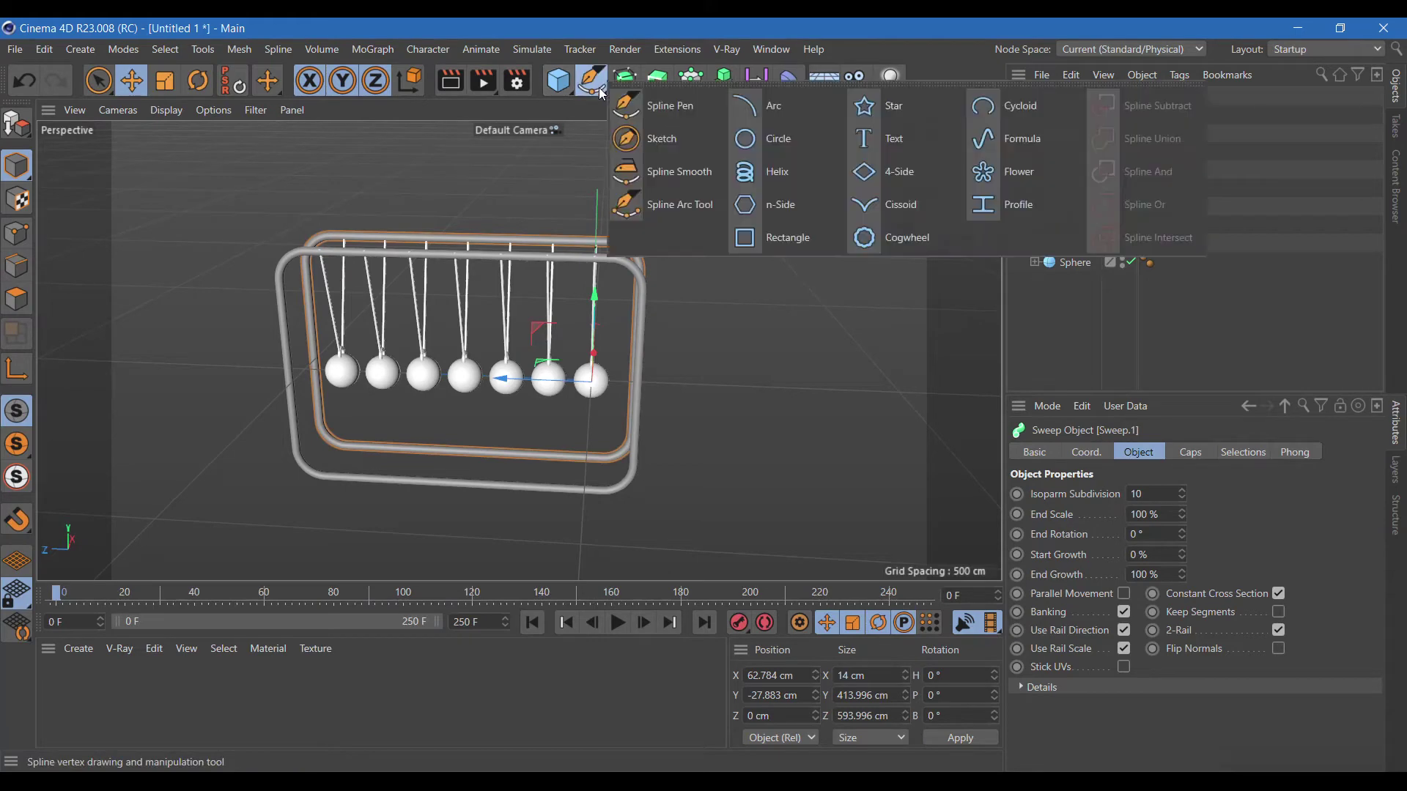
left_click(779, 244)
left_click(1140, 571)
left_click(1145, 627)
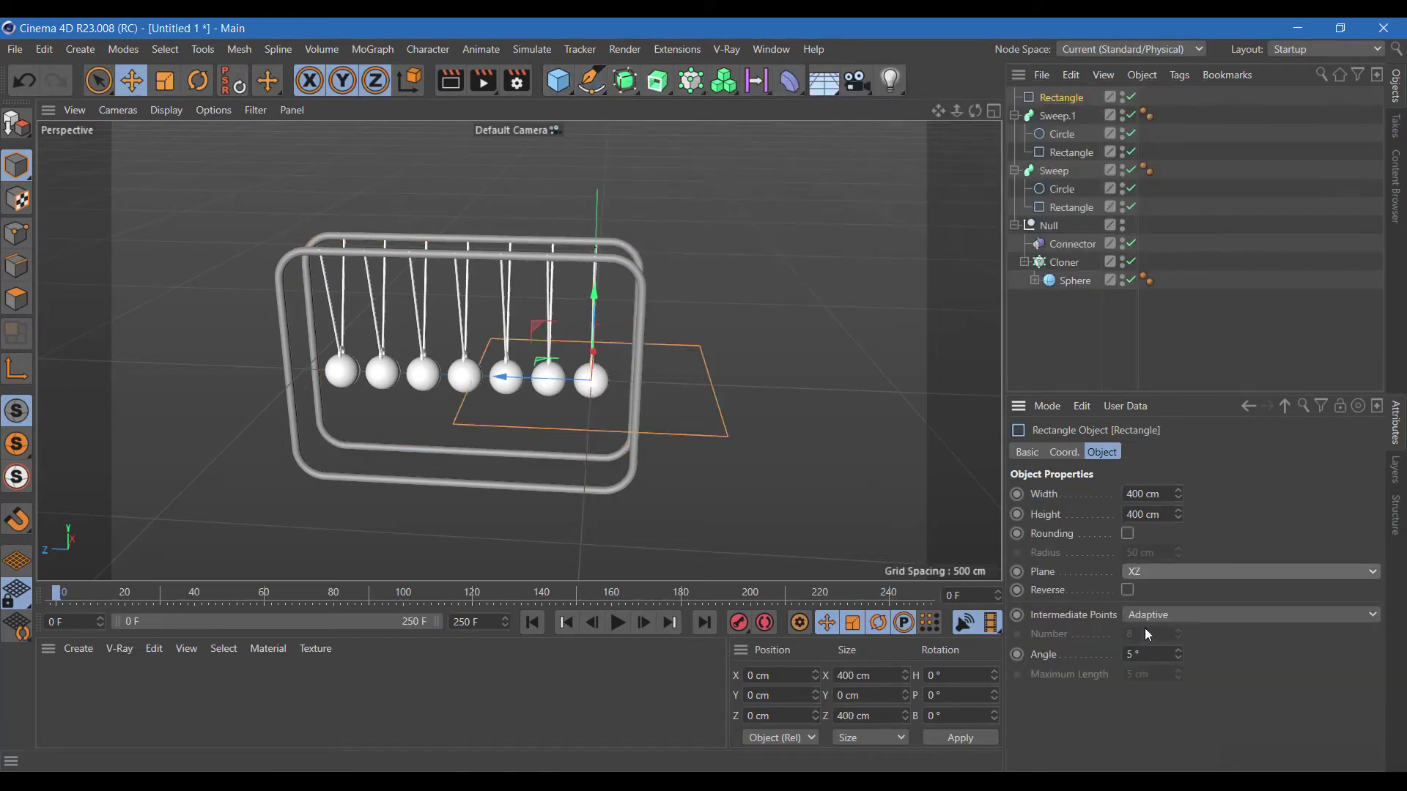
Step: Lower the base rectangle to about Y -176 cm, level with the bottom bars of the frames
left_click(993, 111)
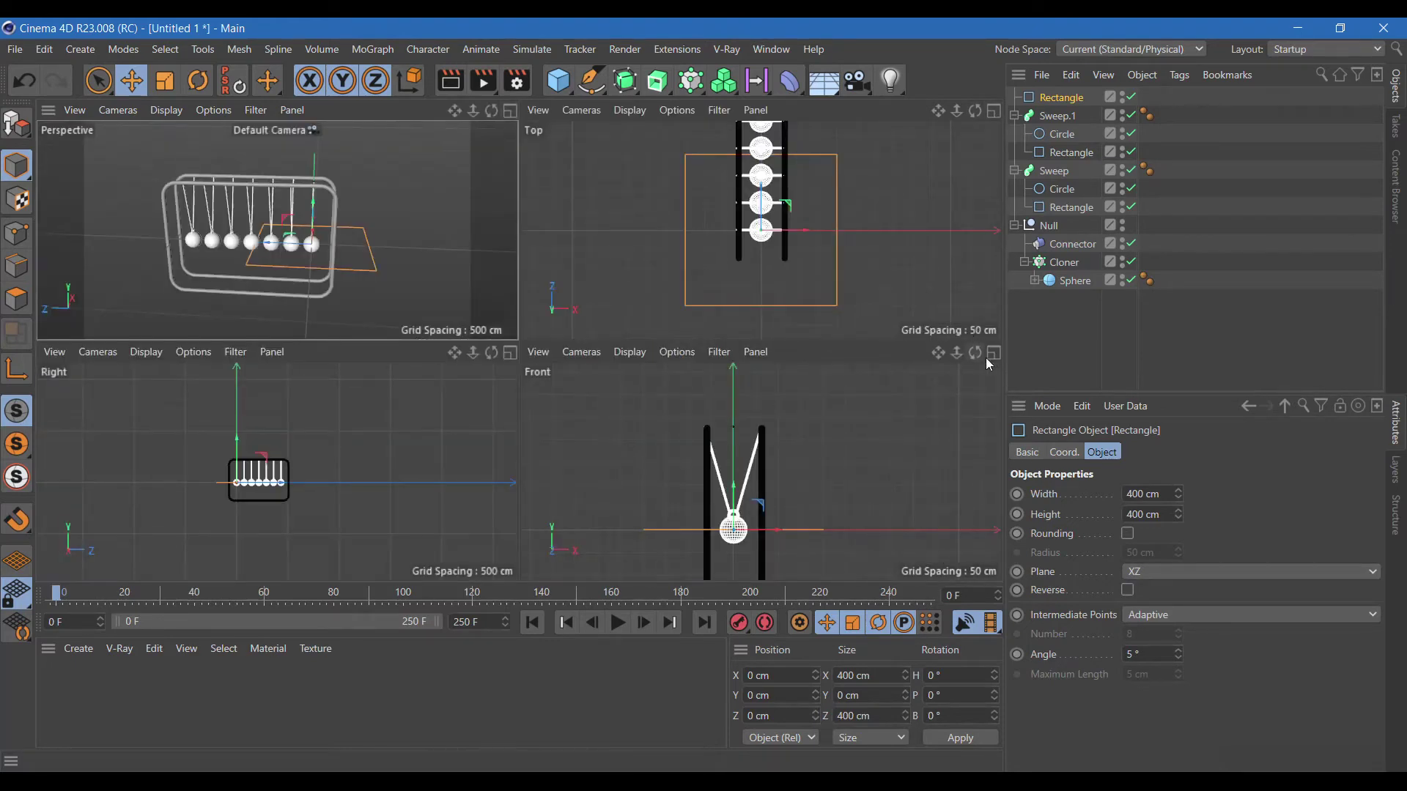
left_click(993, 353)
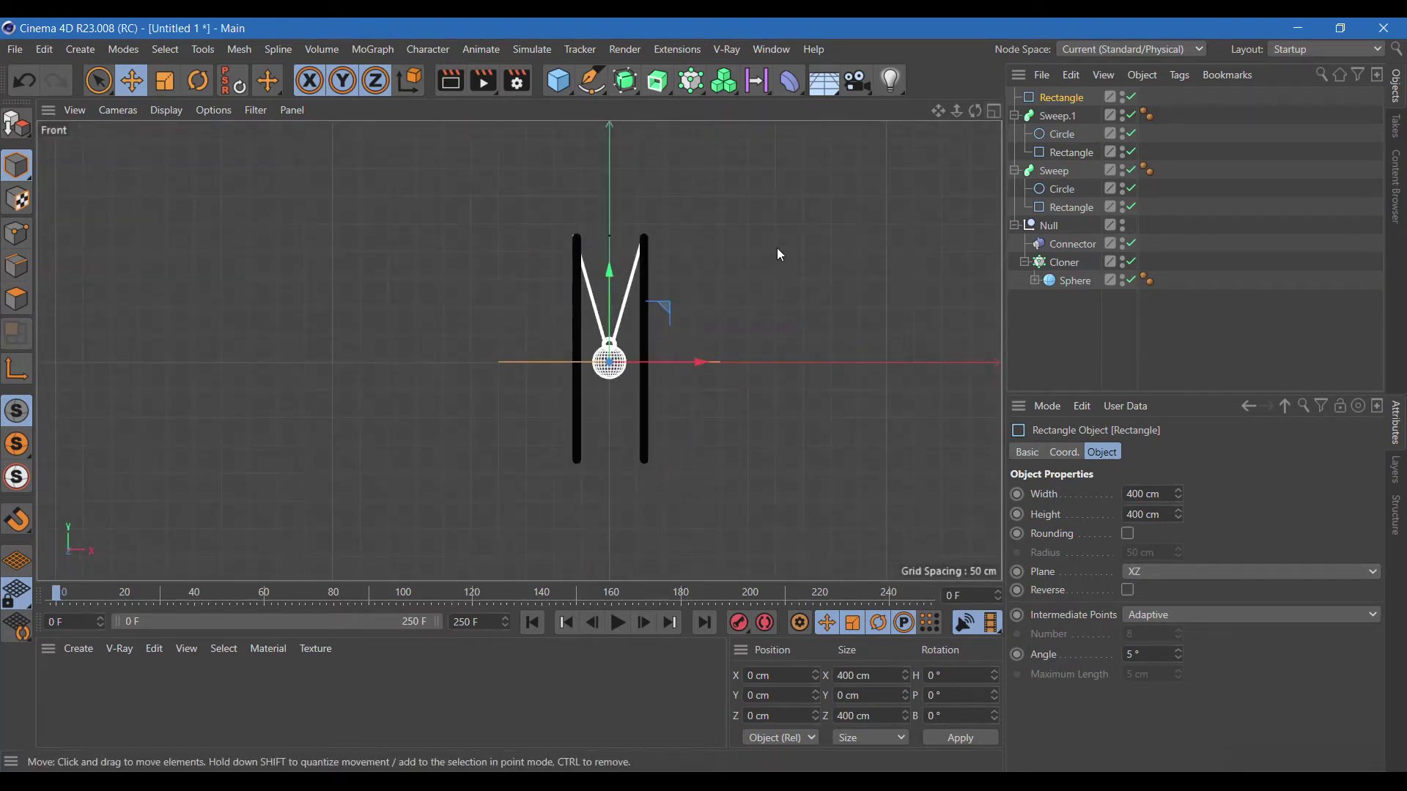
left_click_drag(613, 275, 636, 381)
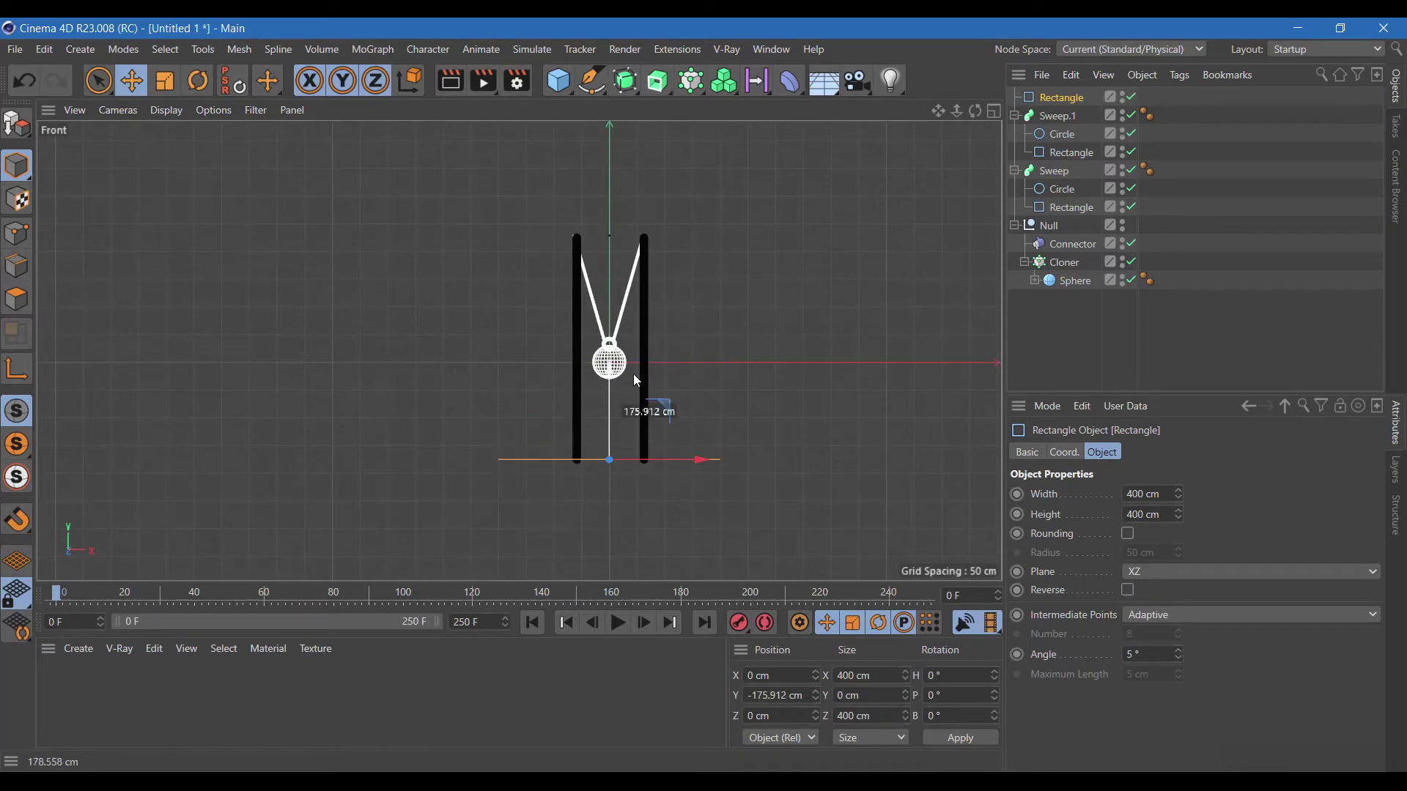
left_click(992, 112)
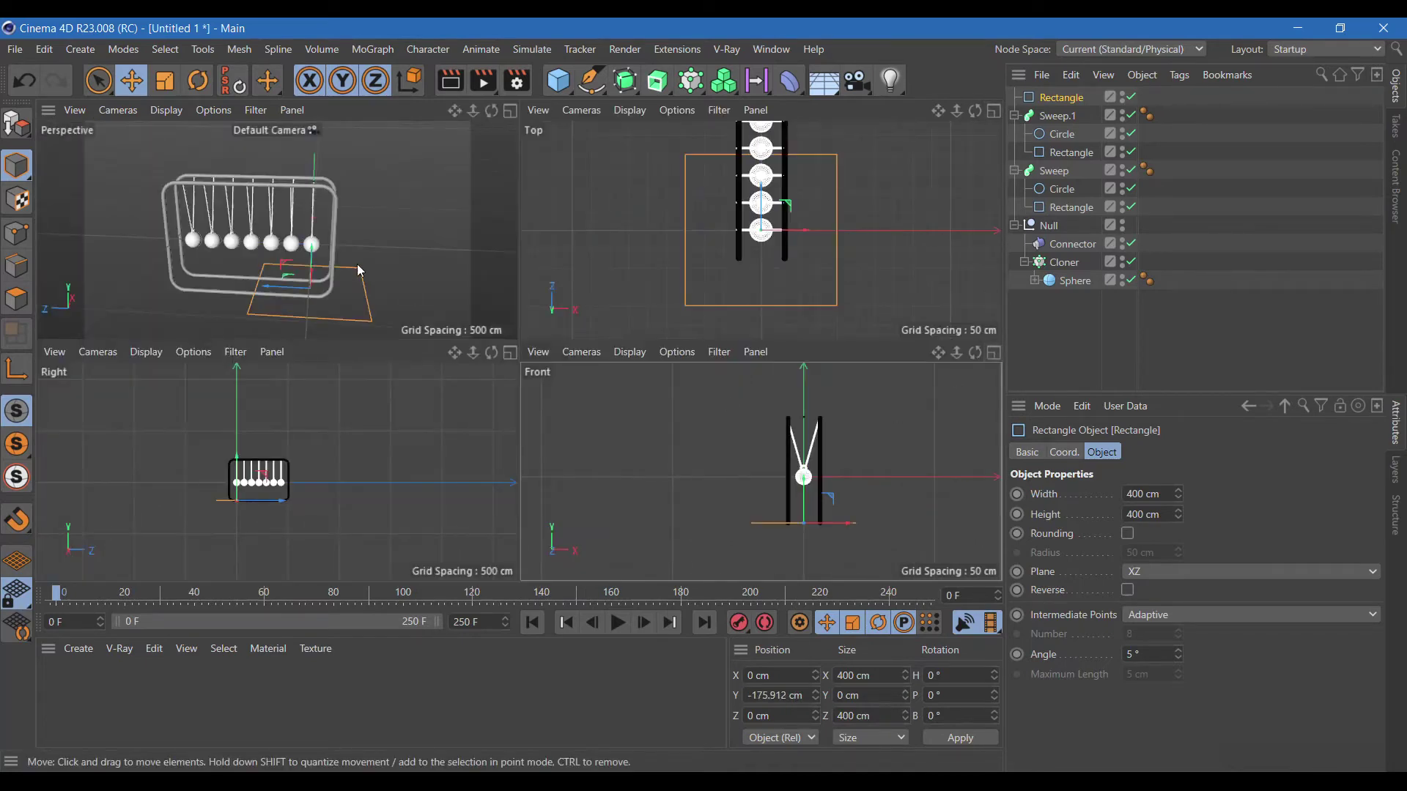
left_click(1171, 495)
type("4000")
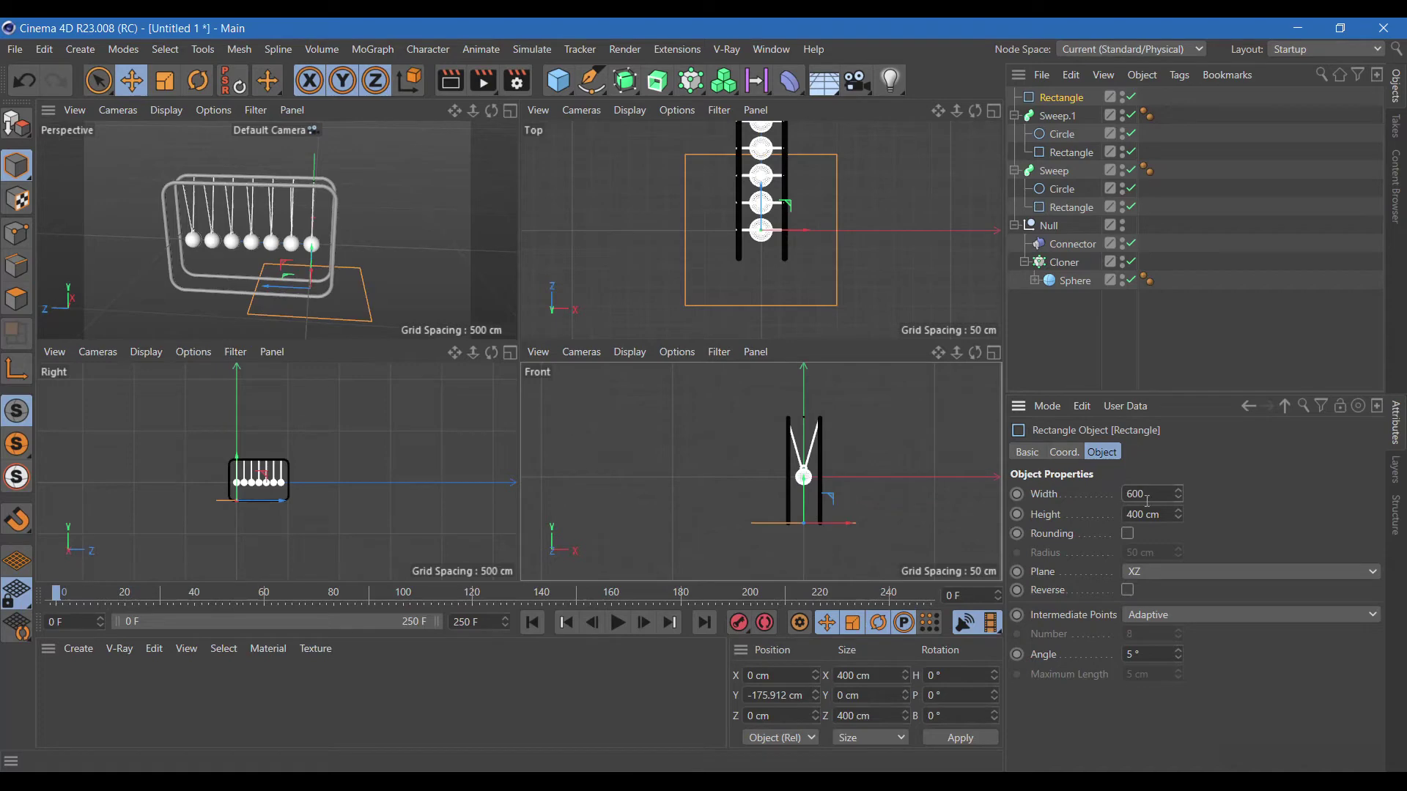
key("Return")
Step: Set the base rectangle's width to 400 cm and its height to 600 cm
left_click(1170, 495)
type("400")
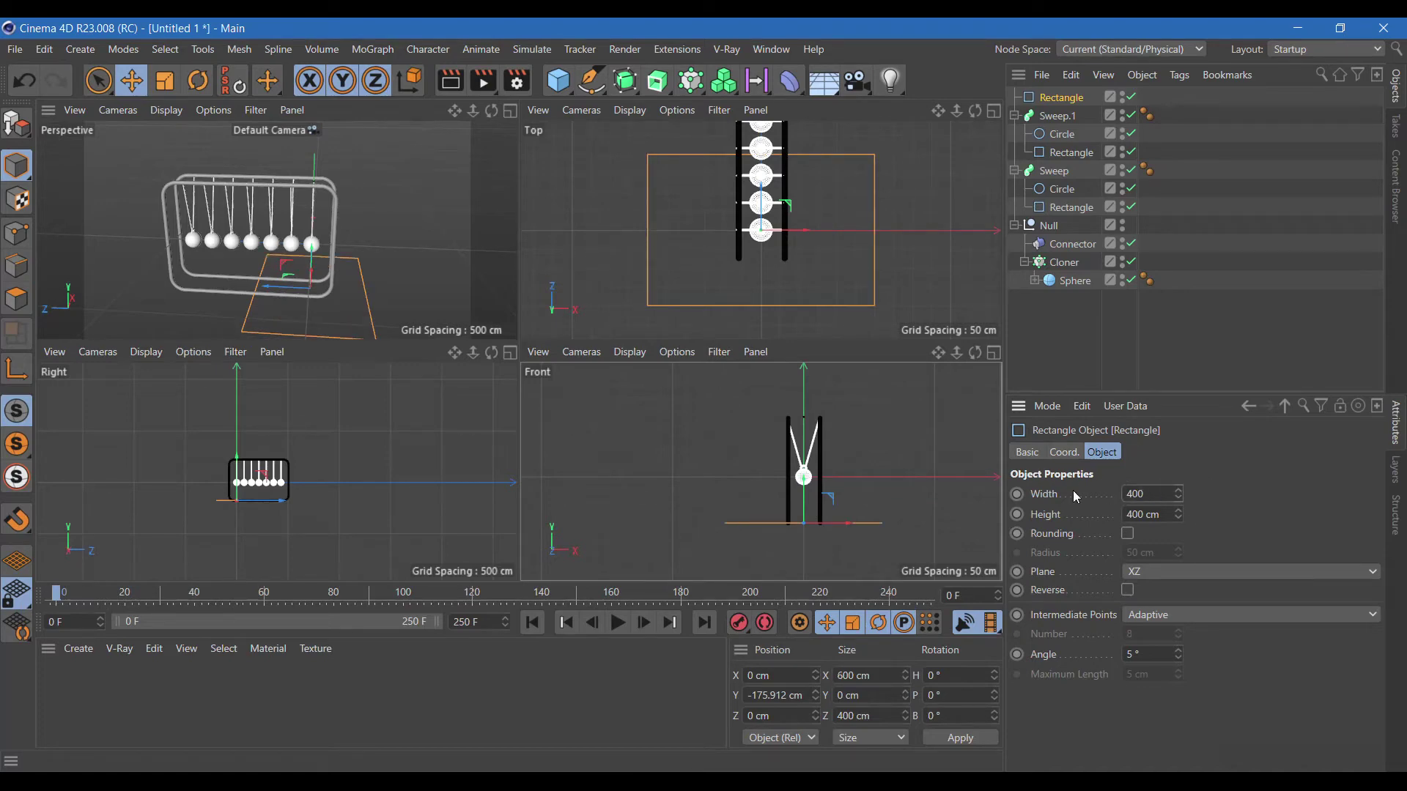
key("Tab")
type("600")
key("Return")
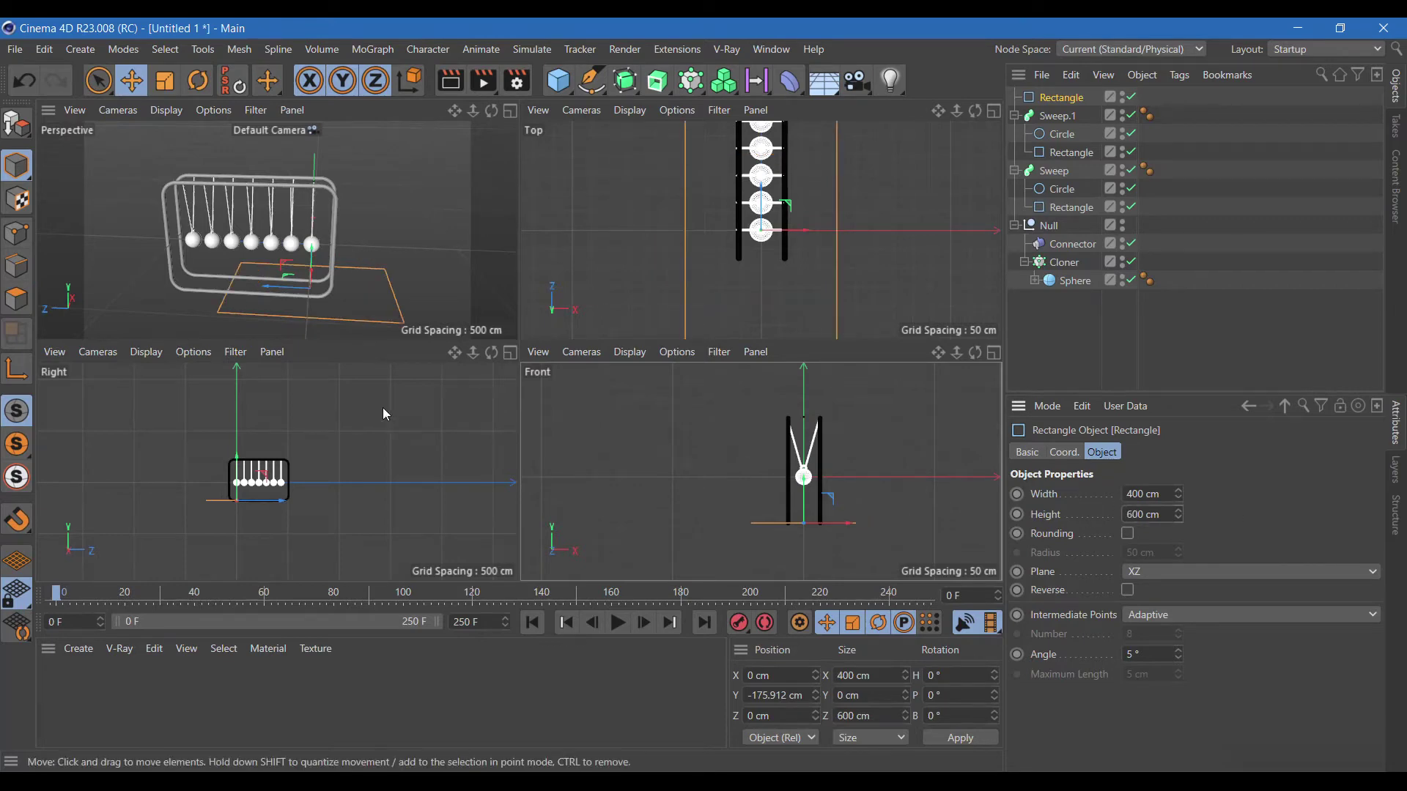
Step: Fit the base rectangle under both frames at about Z 217 cm, narrowed to 263 cm wide with rounded corners
left_click_drag(293, 288, 234, 292)
left_click_drag(1180, 498, 1077, 499)
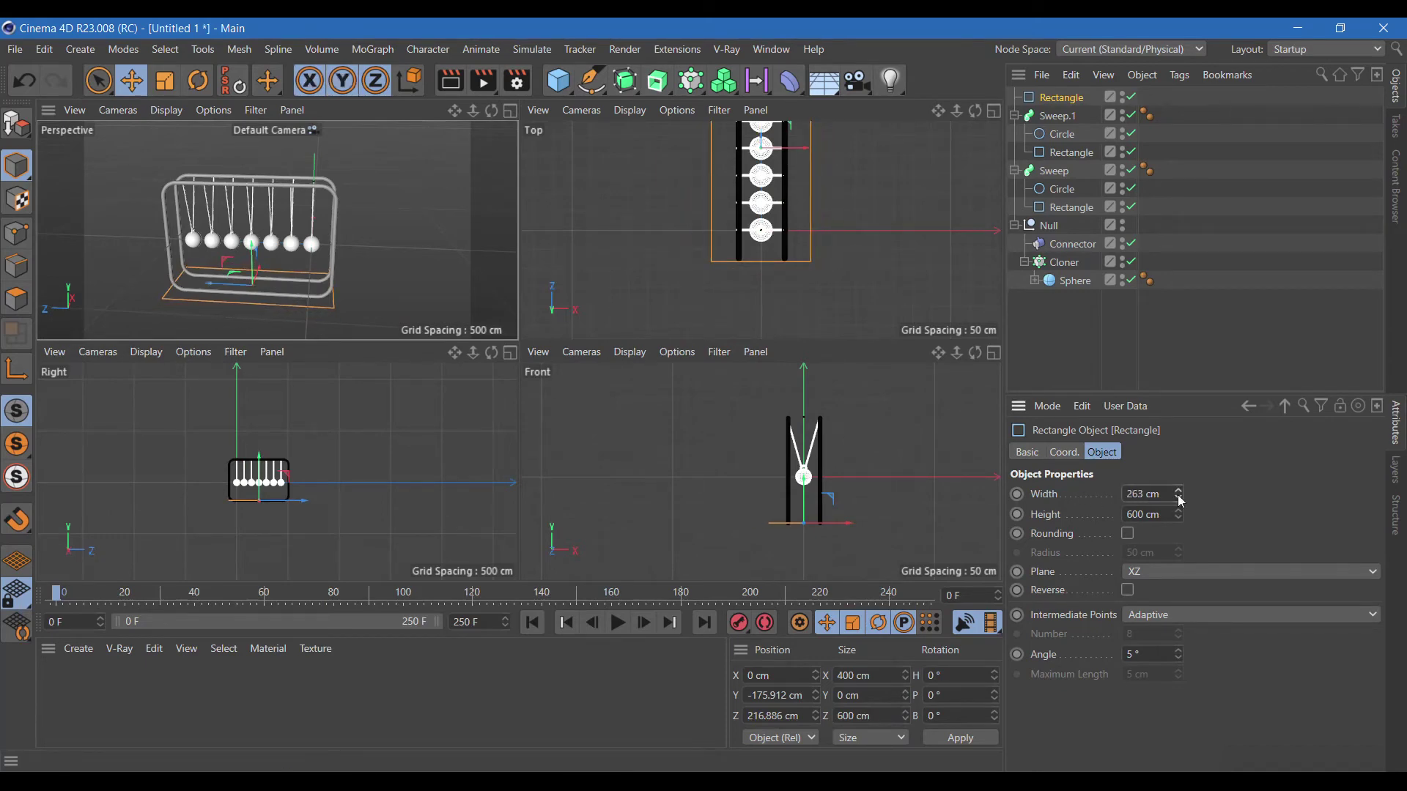
left_click(1129, 535)
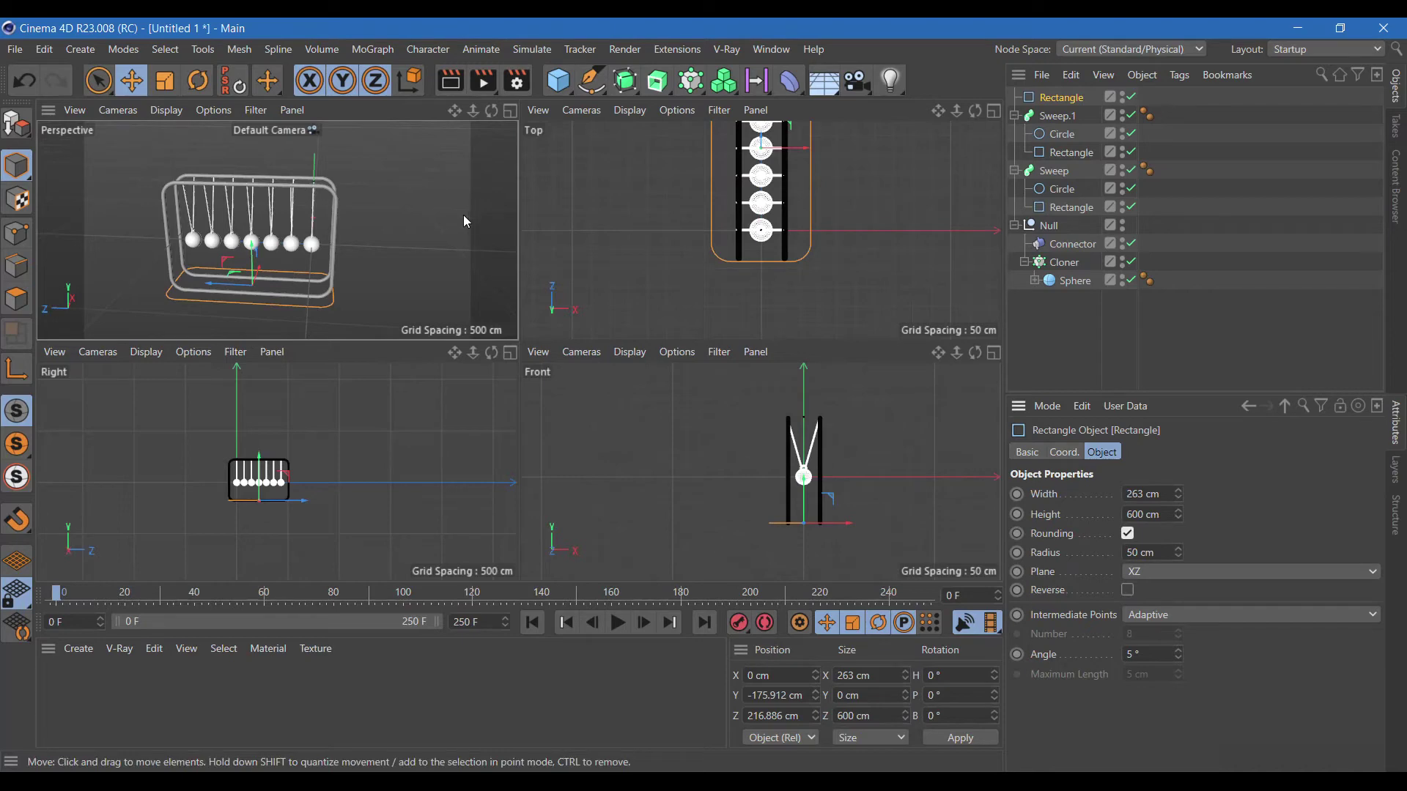
Step: Add an Extrude generator and place the rounded base rectangle inside it
left_click(657, 81)
left_click(727, 122)
left_click_drag(1058, 117, 1058, 105)
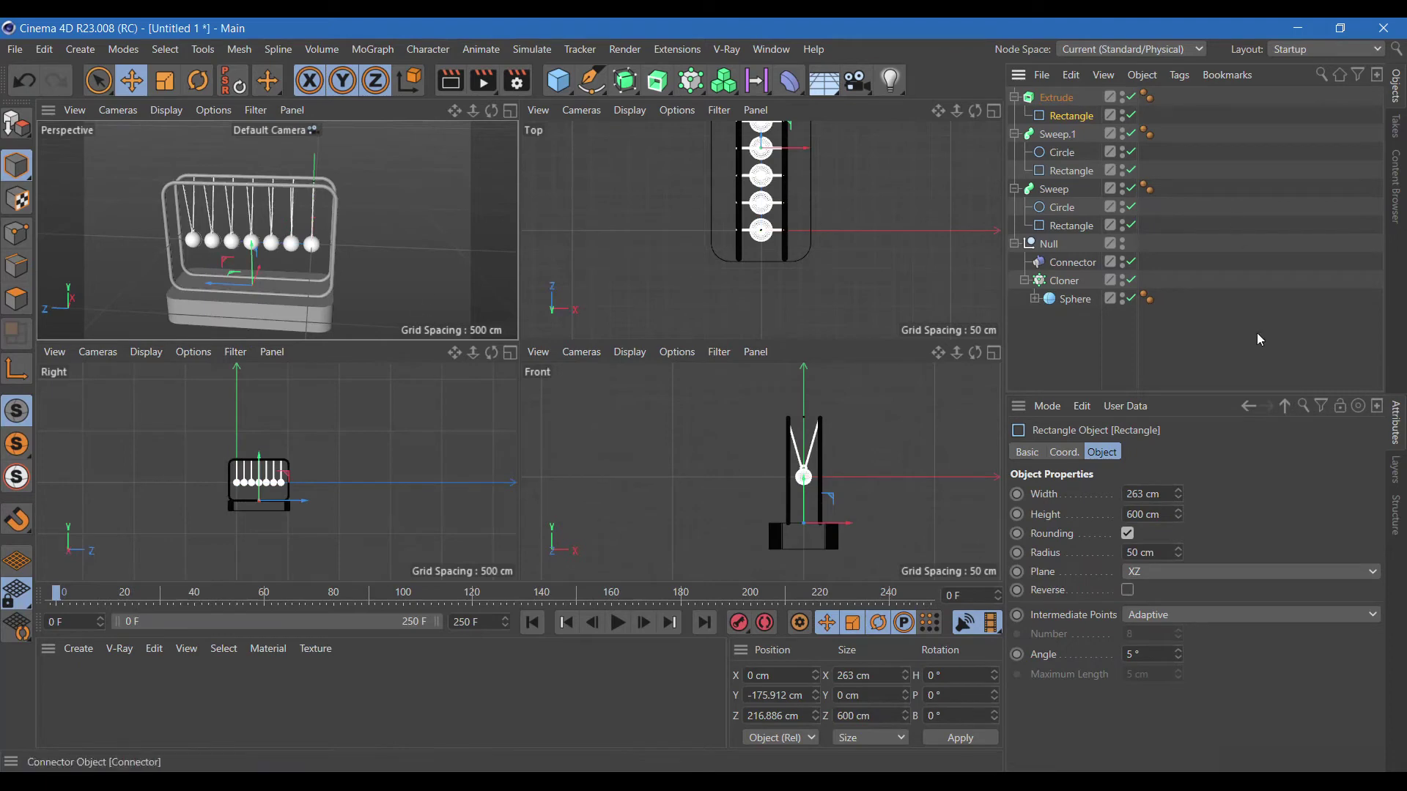
Step: Set the Extrude direction to Y and its offset to 50 cm to form the base slab
left_click(1058, 103)
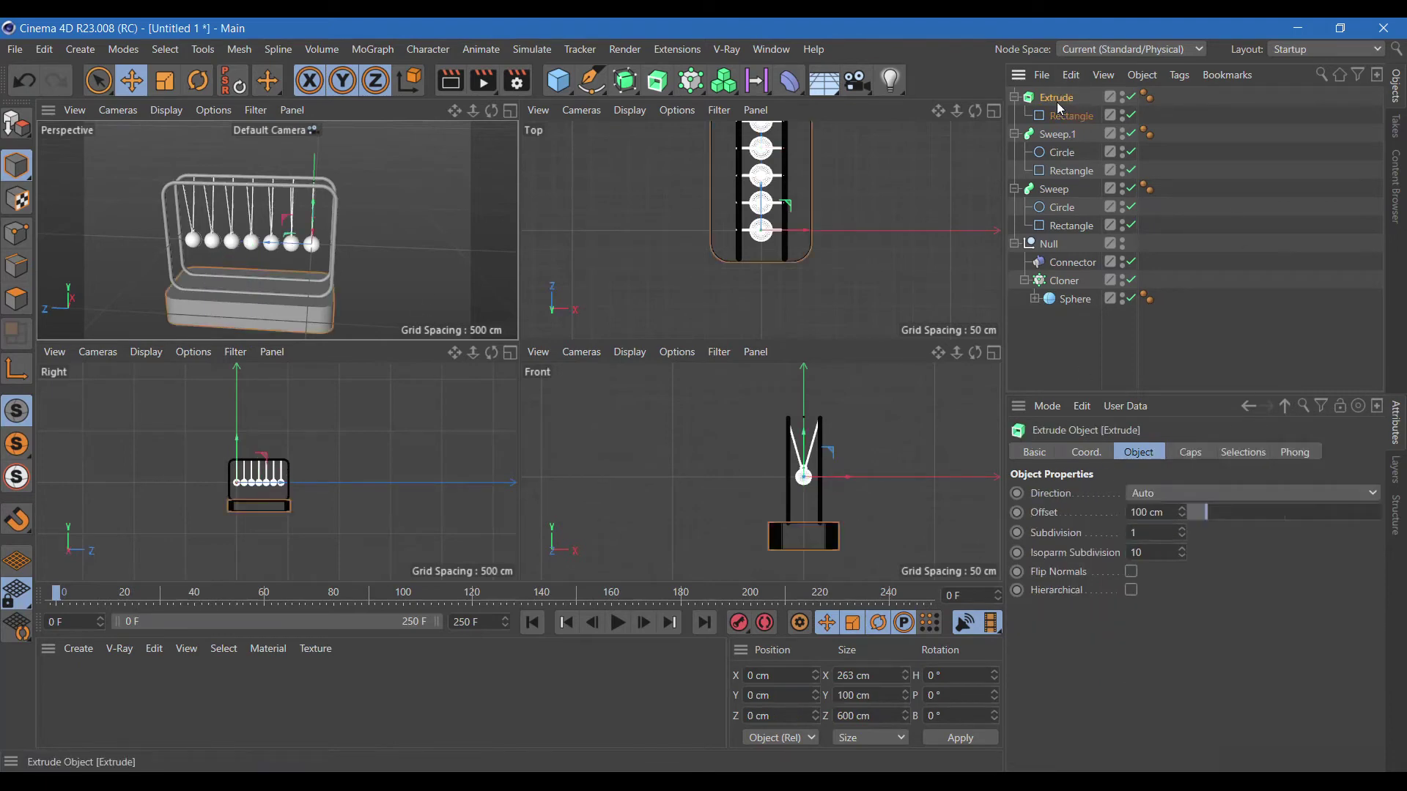
left_click(1159, 494)
left_click(1147, 552)
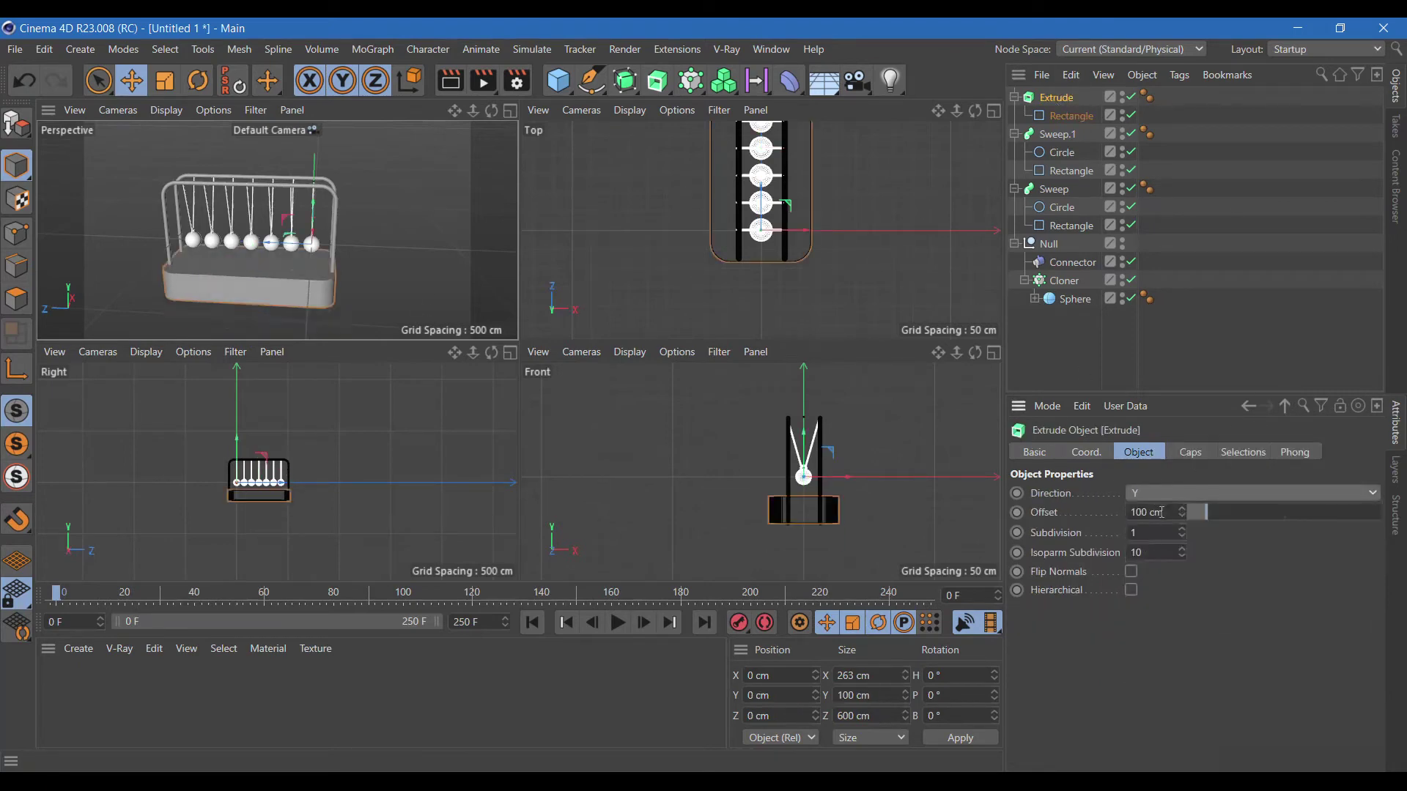
double_click(1167, 511)
type("50")
key("Return")
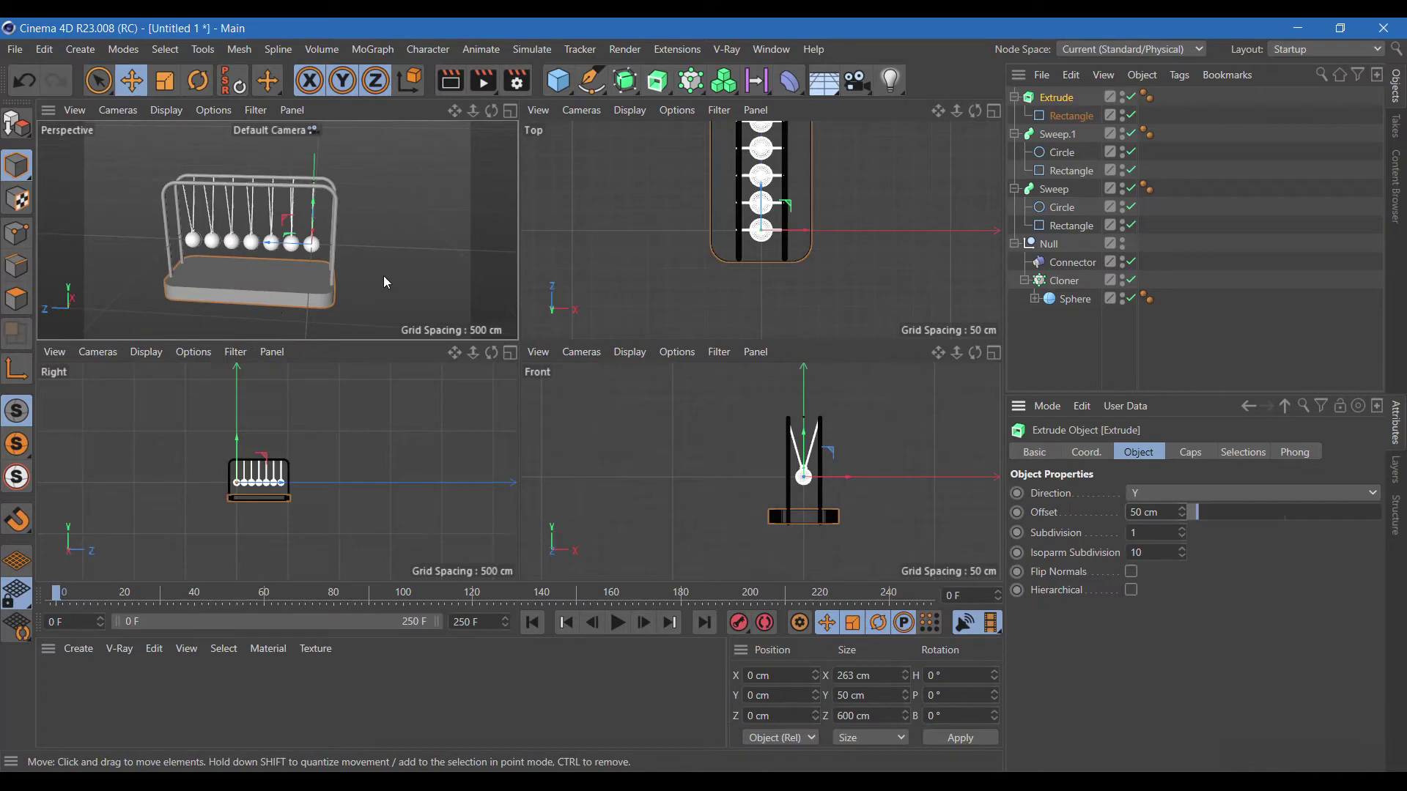
left_click(510, 110)
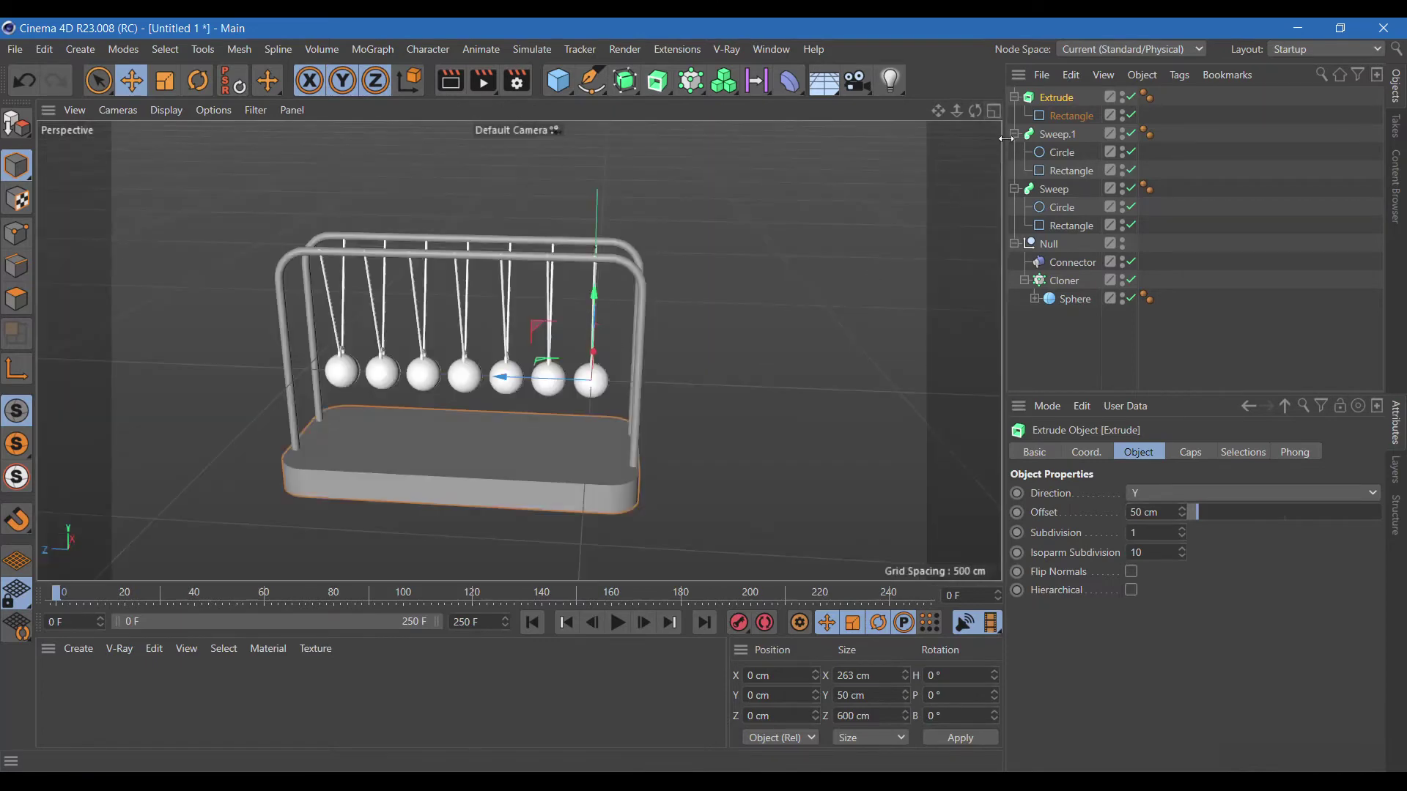
left_click_drag(974, 116, 920, 118)
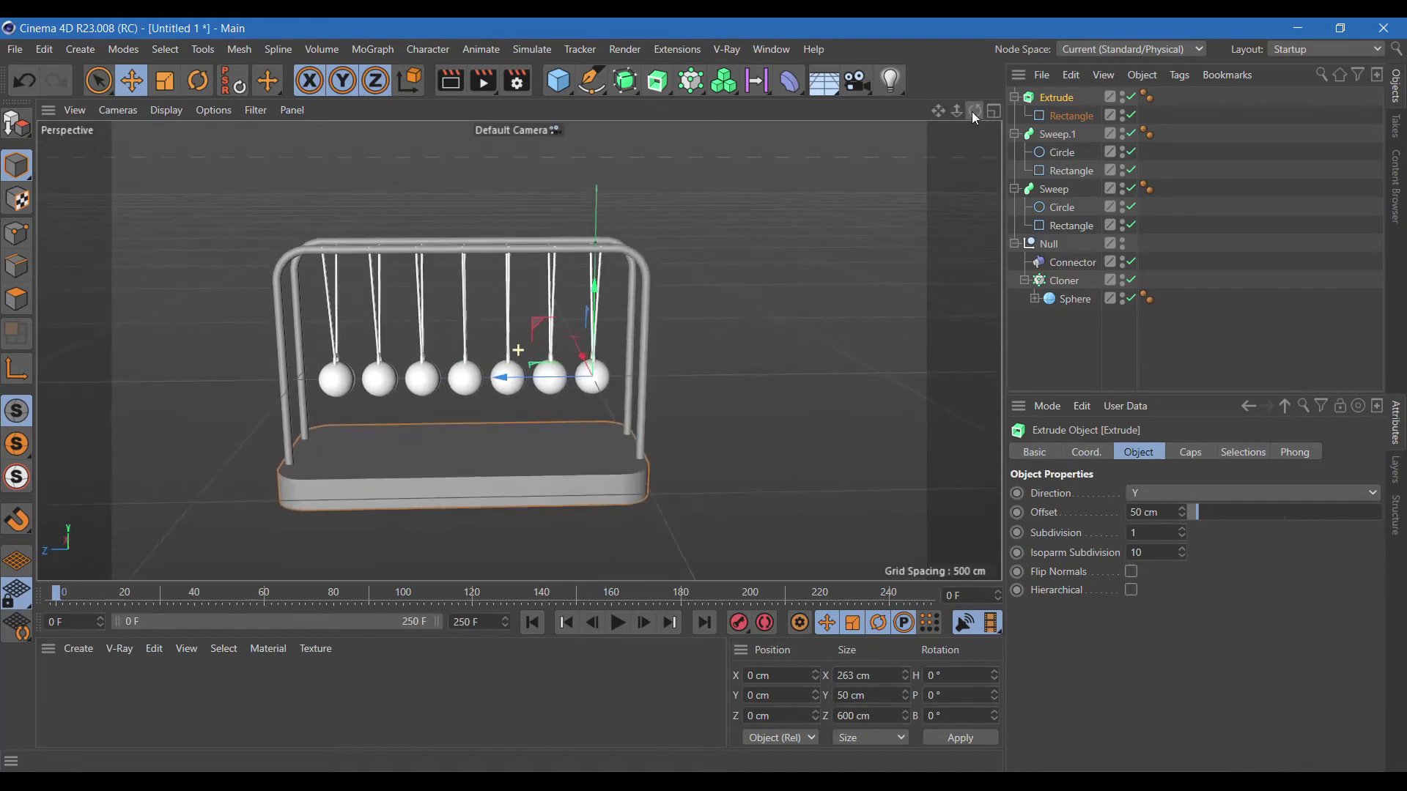
Step: Collapse the Extrude and both Sweep hierarchies and group the three objects under one null
left_click(1015, 134)
left_click(1014, 97)
left_click(1014, 134)
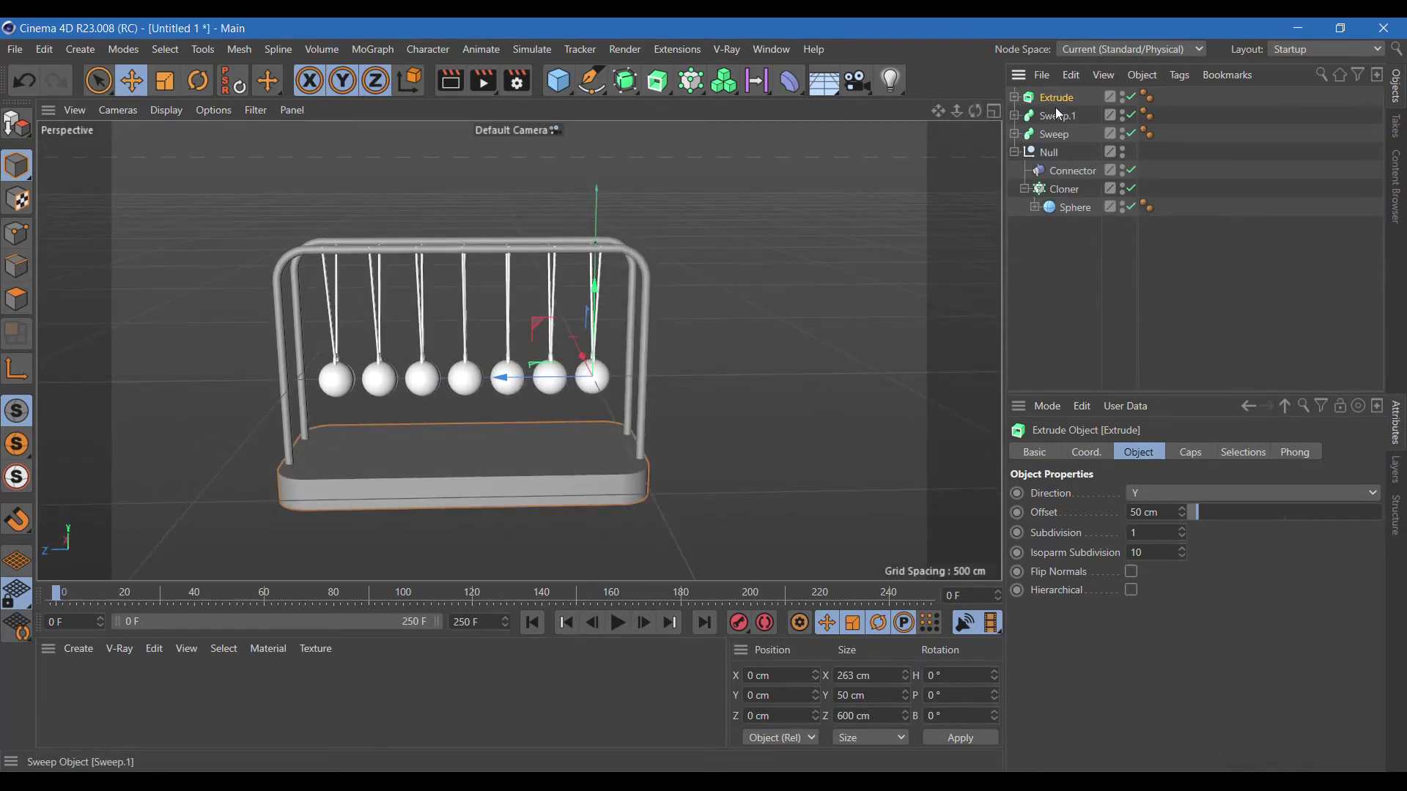
left_click(1055, 134, "shift")
right_click(1055, 135)
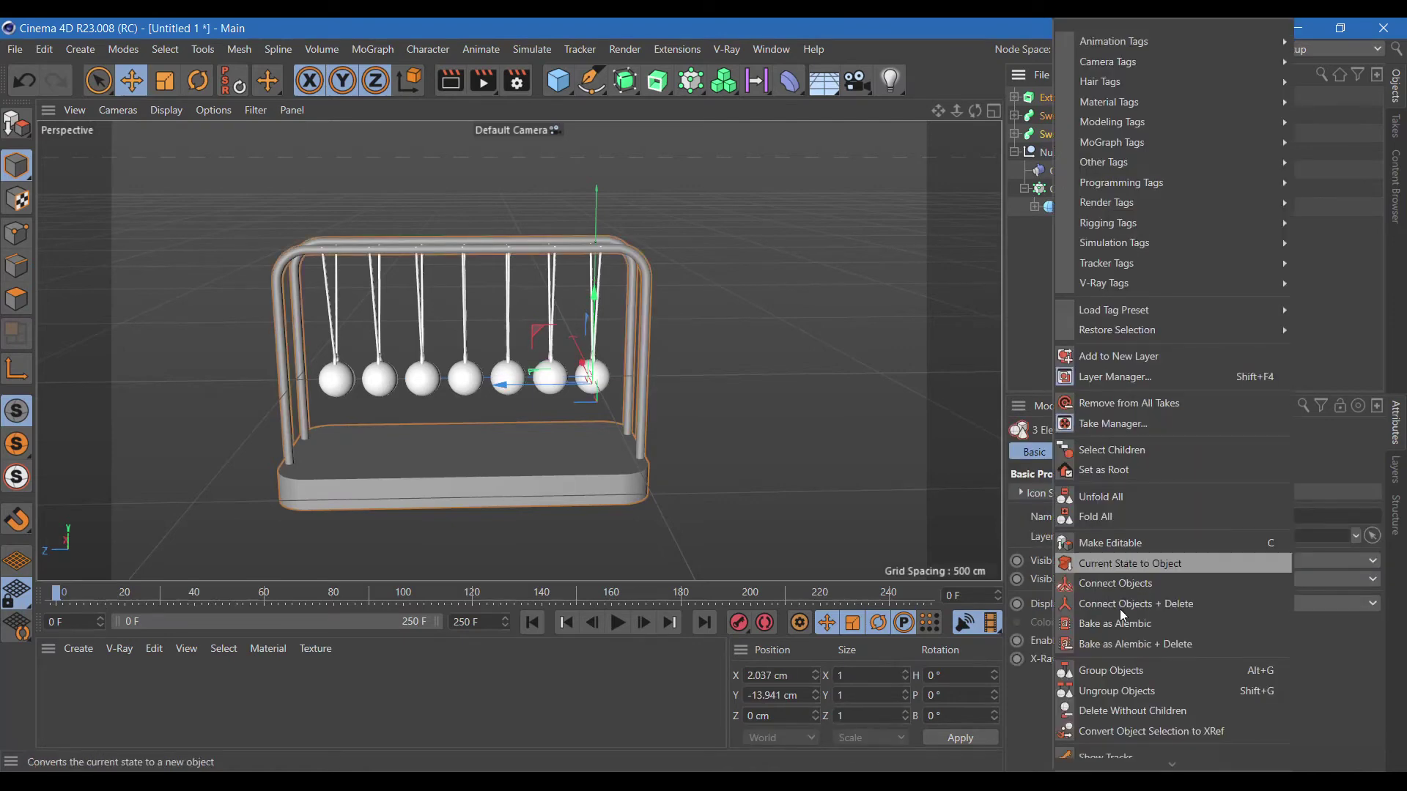
left_click(1110, 669)
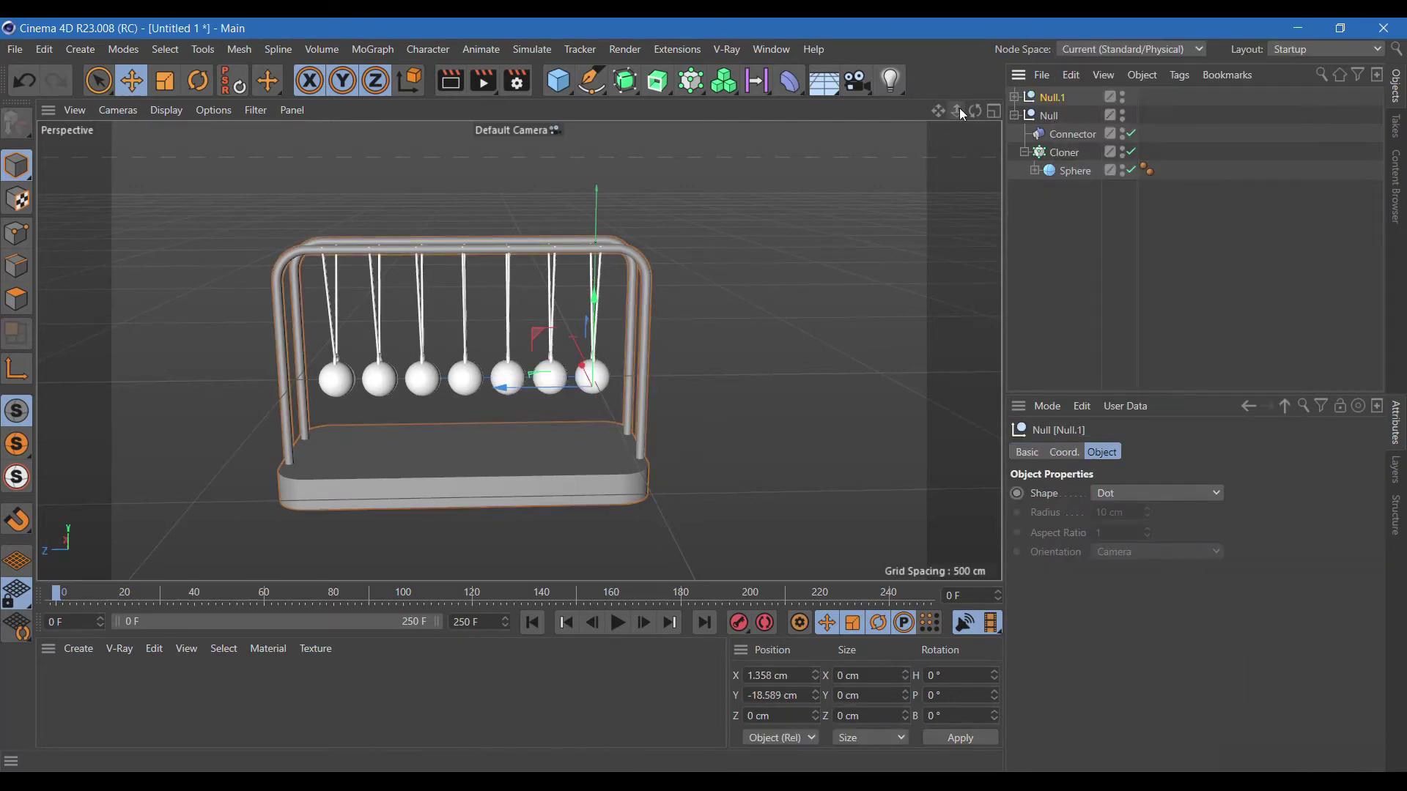
Step: Add a Rigid Body tag to the Sphere inside the Cloner
left_click_drag(975, 115, 1014, 154)
left_click(1068, 170)
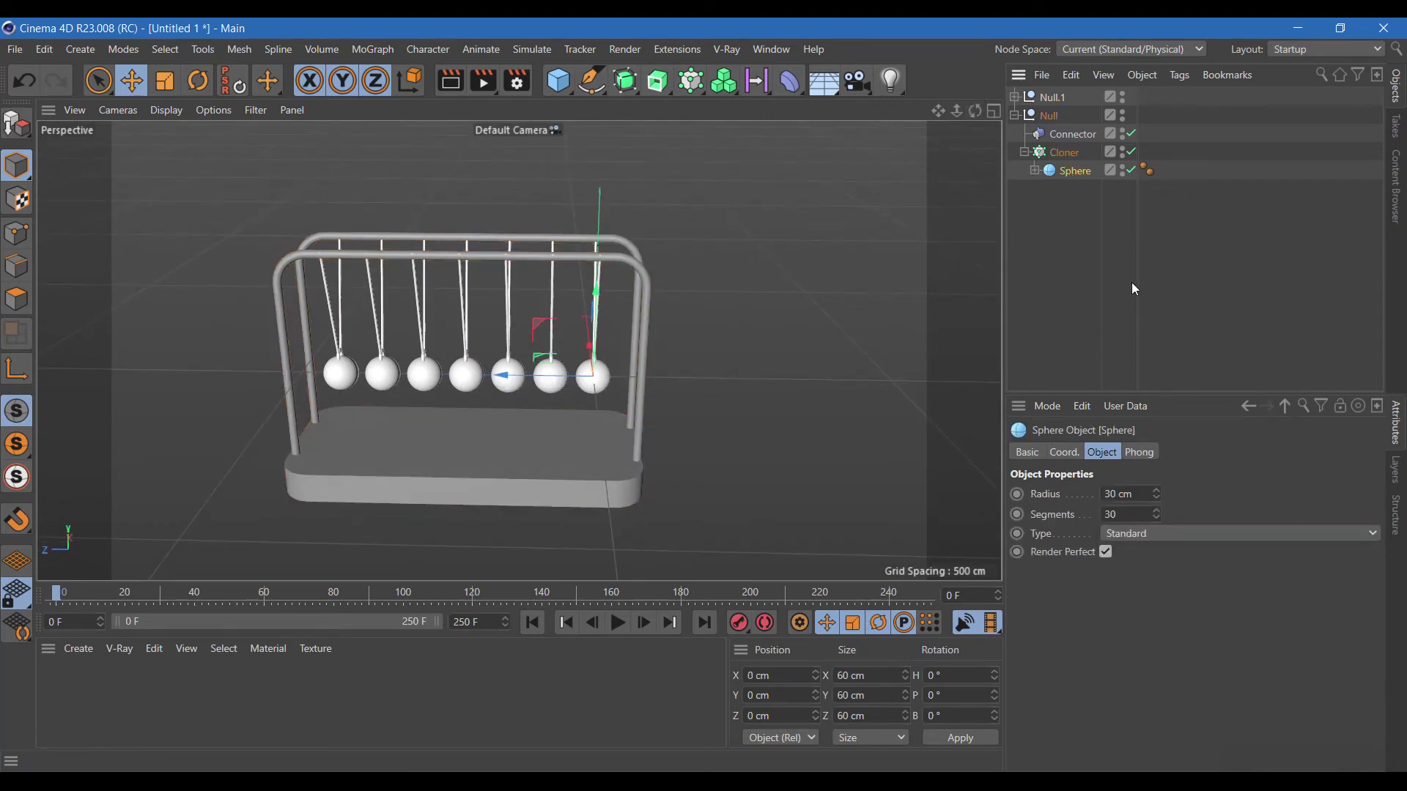
right_click(1065, 173)
mouse_move(1115, 248)
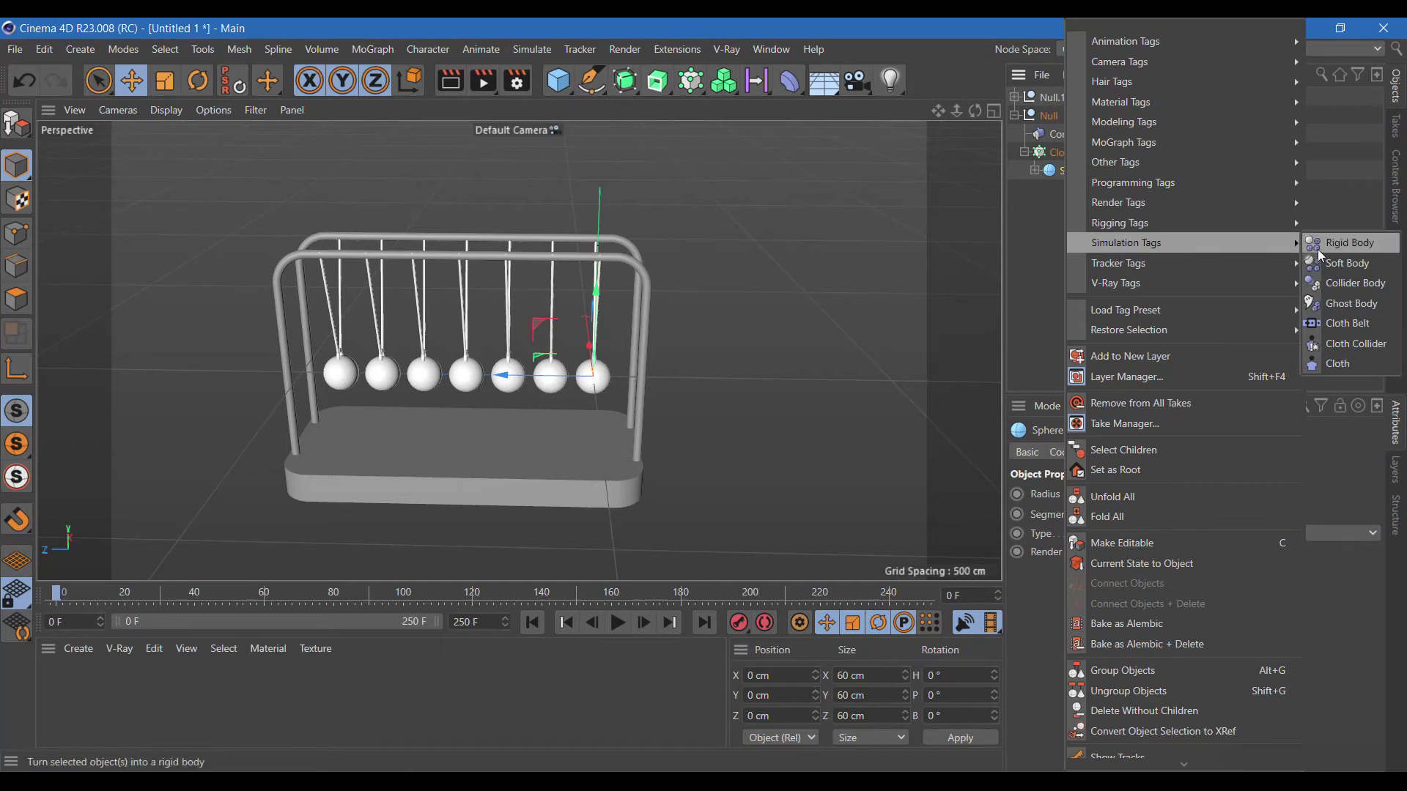
left_click(1345, 242)
Step: Set the rigid body's Inherit Tag to Compound Collision Shape and Individual Elements to Off
left_click(1138, 452)
left_click(1180, 493)
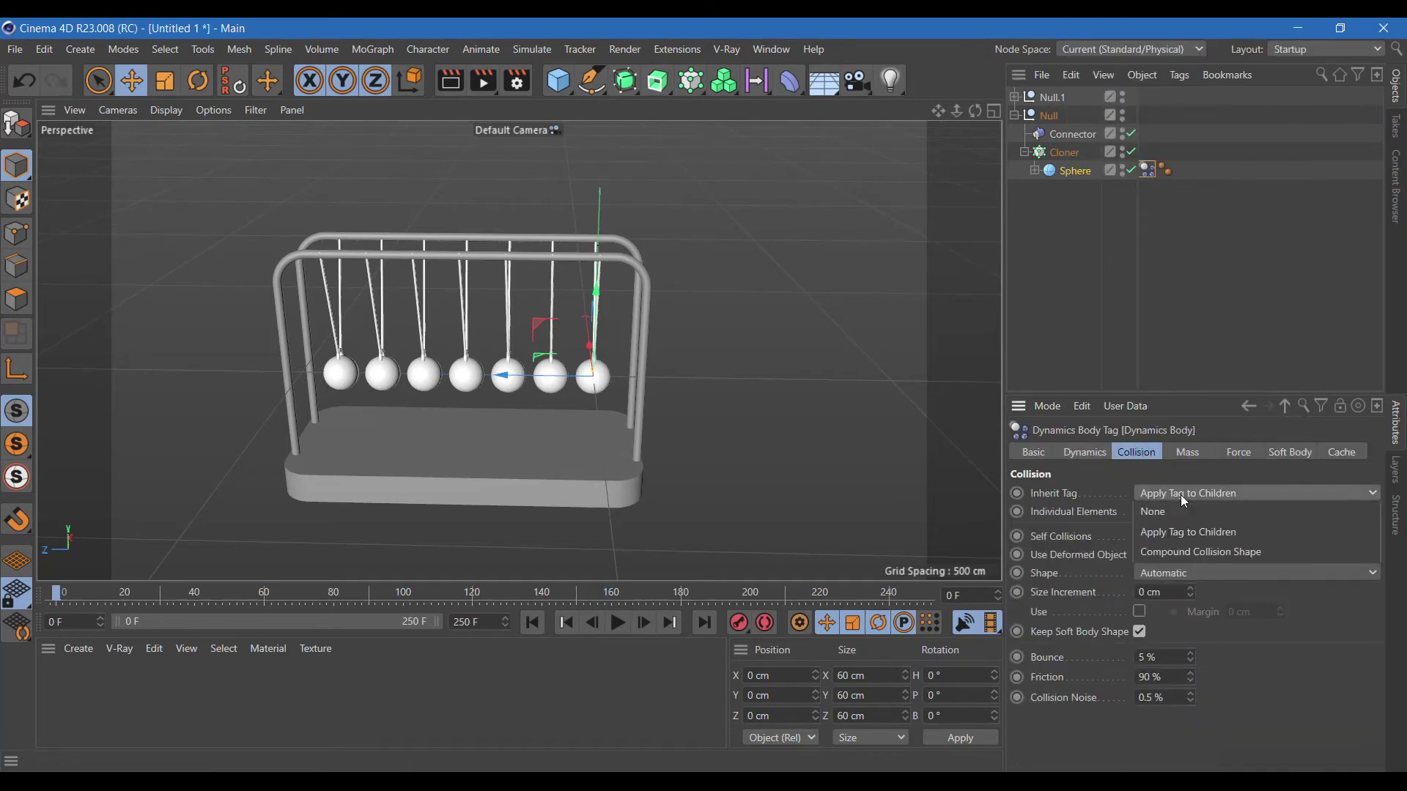
left_click(1170, 552)
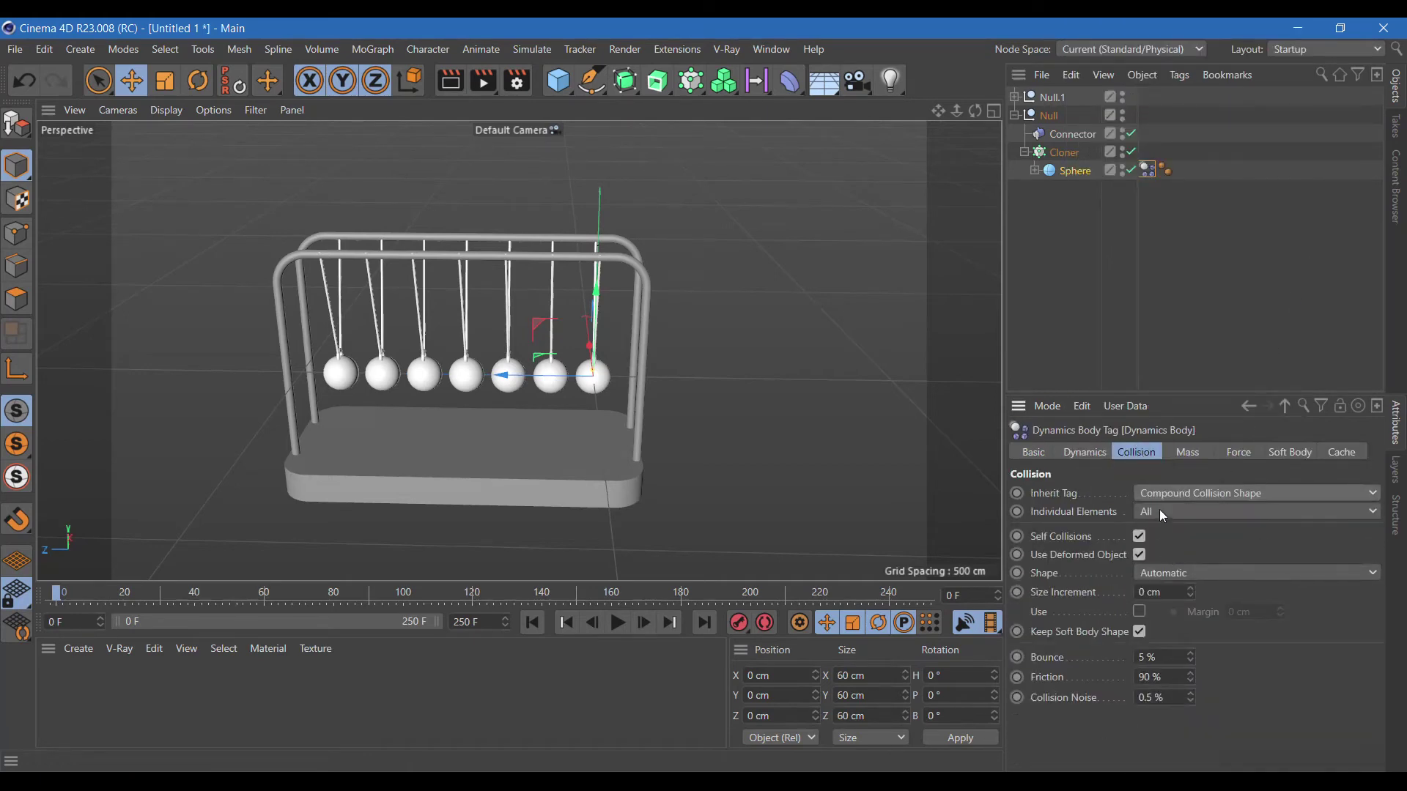
left_click(1159, 511)
left_click(1153, 529)
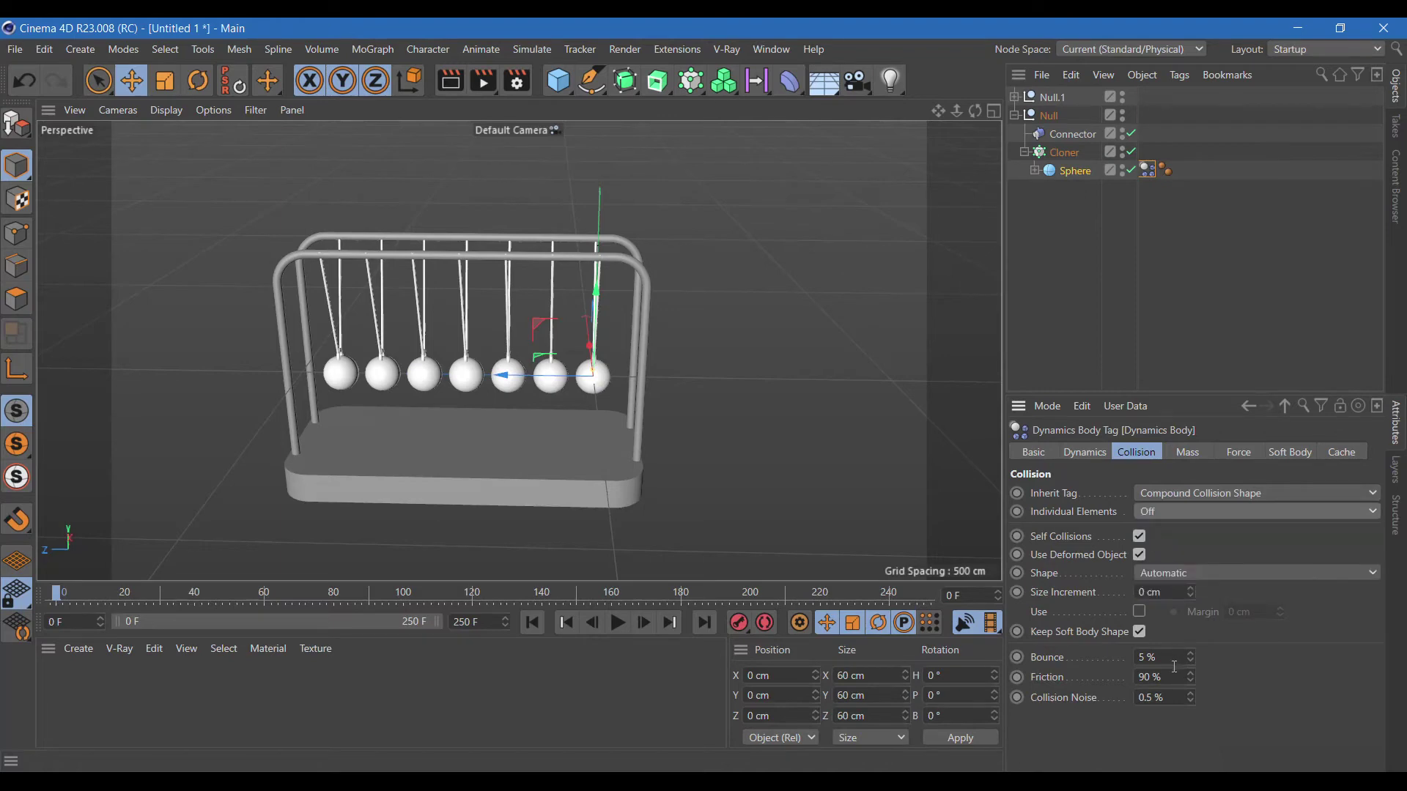
Step: Set the rigid body's bounce to 95% and friction to 0%, and play the simulation before rewinding to the start
type("95")
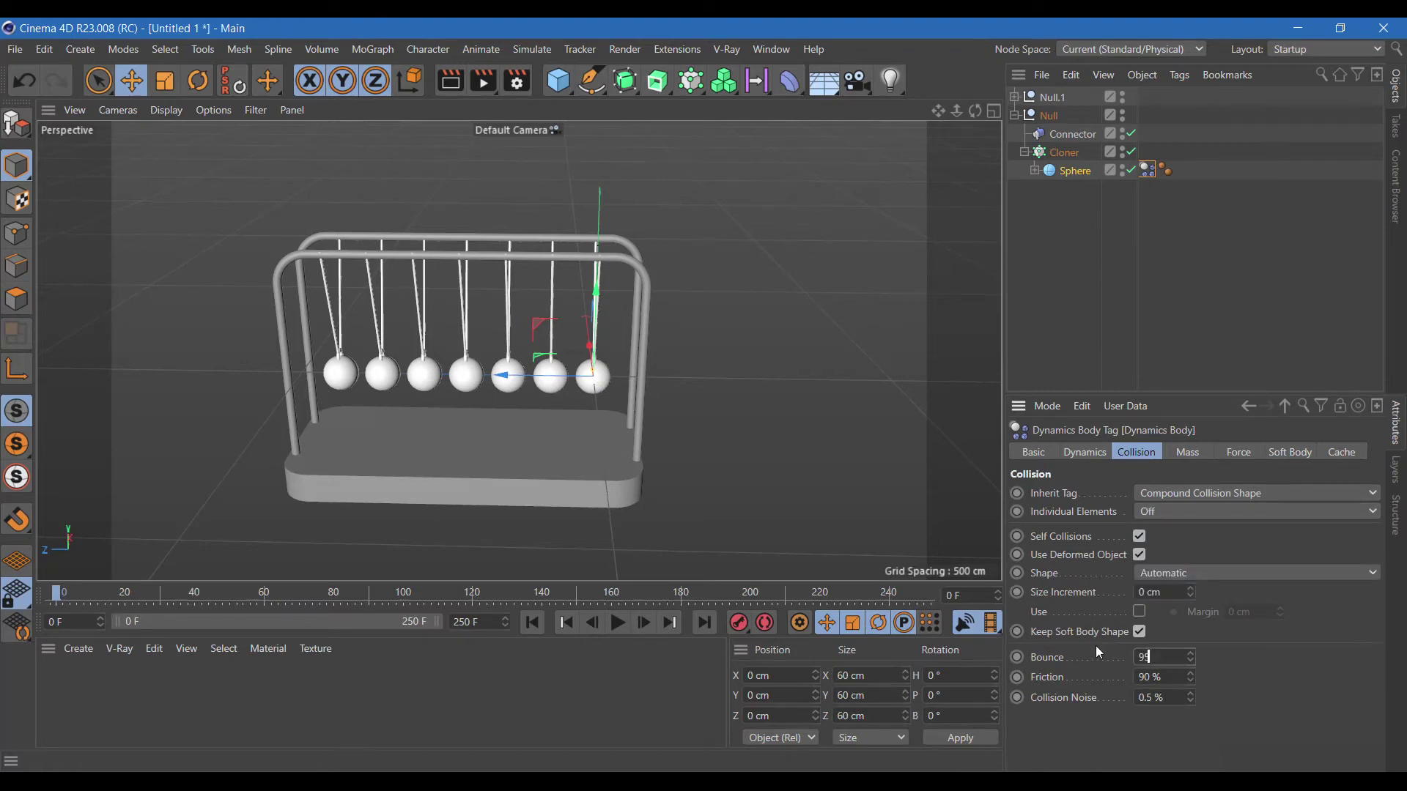
type("0")
key("Return")
left_click(619, 623)
left_click(529, 624)
Step: Add a Plain effector and assign it to the Cloner's effectors
left_click(693, 82)
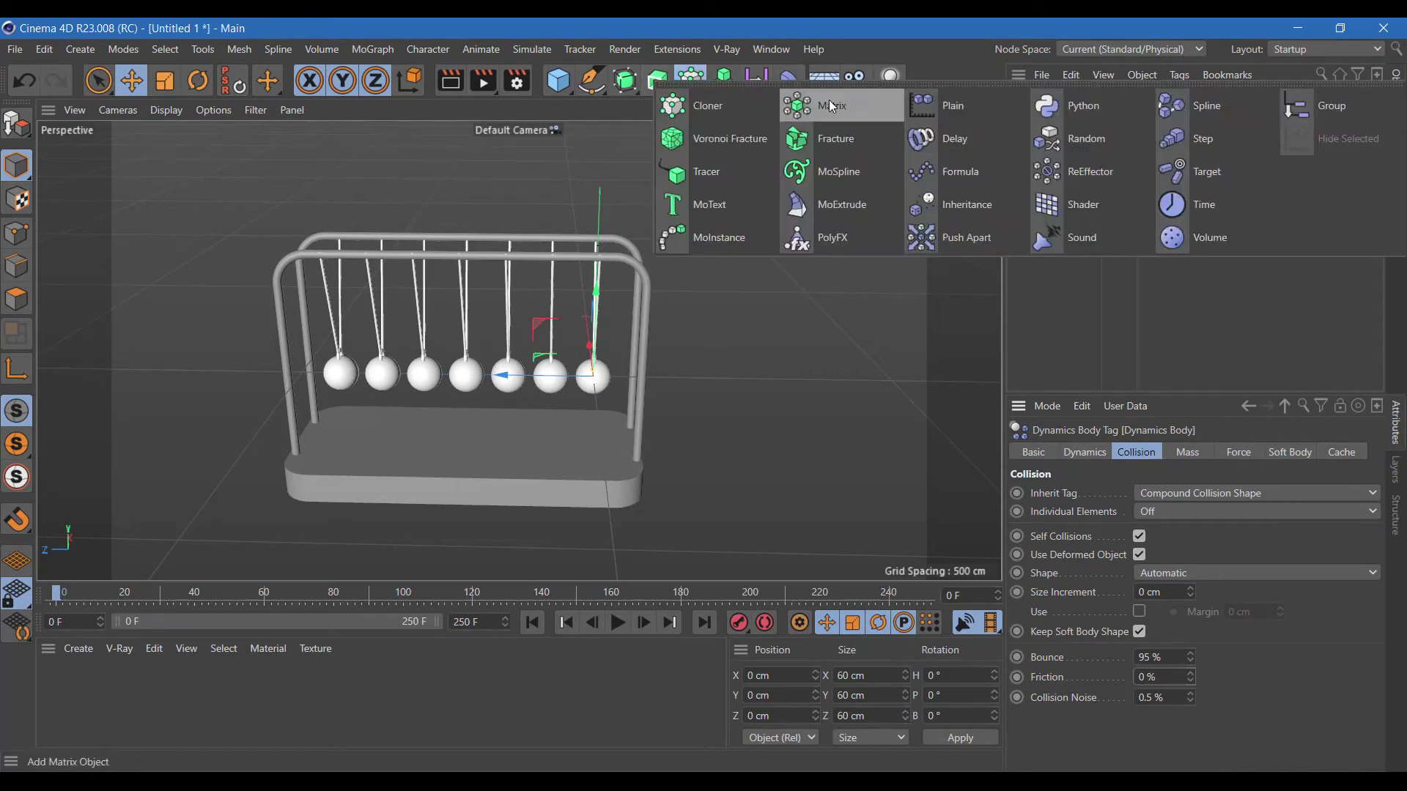
left_click(937, 113)
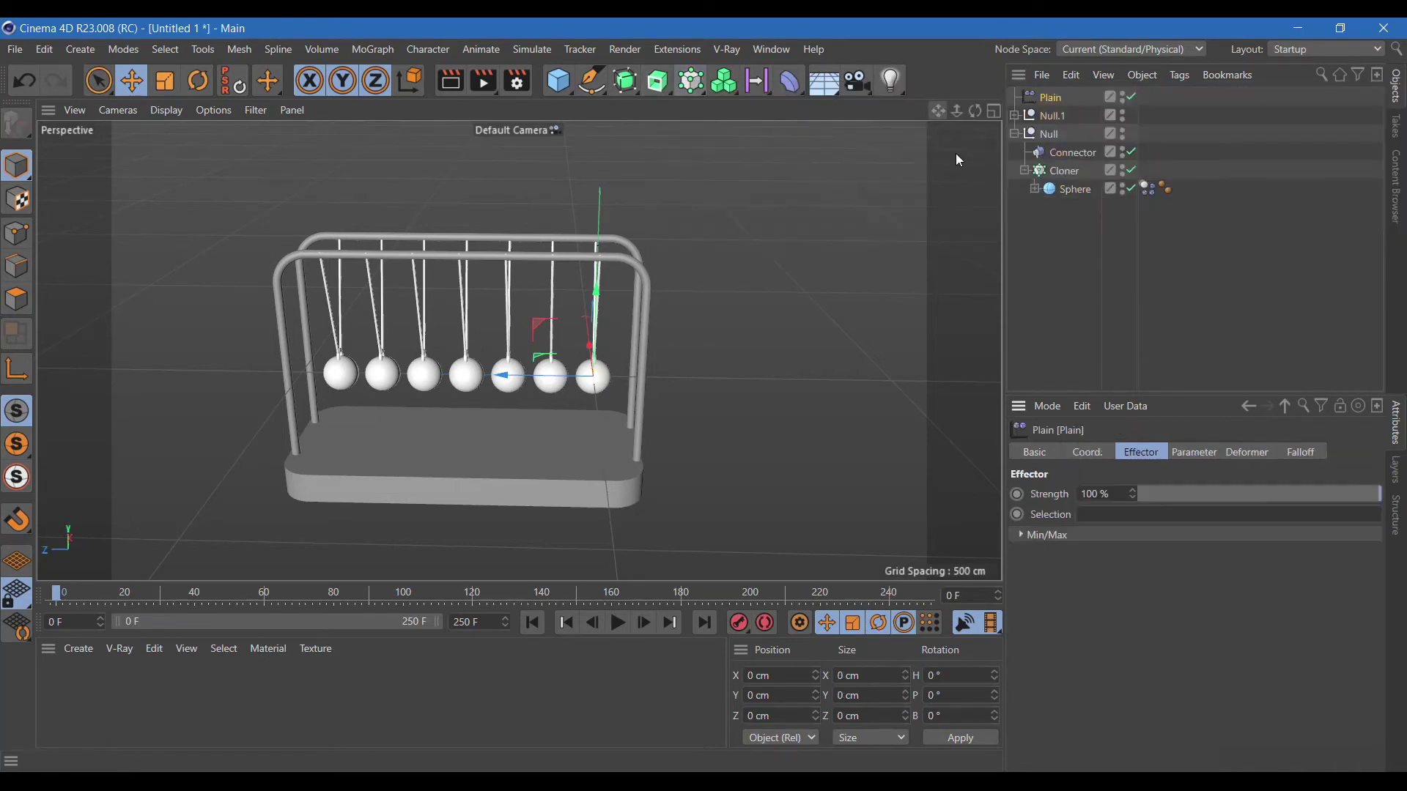
left_click(1060, 168)
left_click(1242, 451)
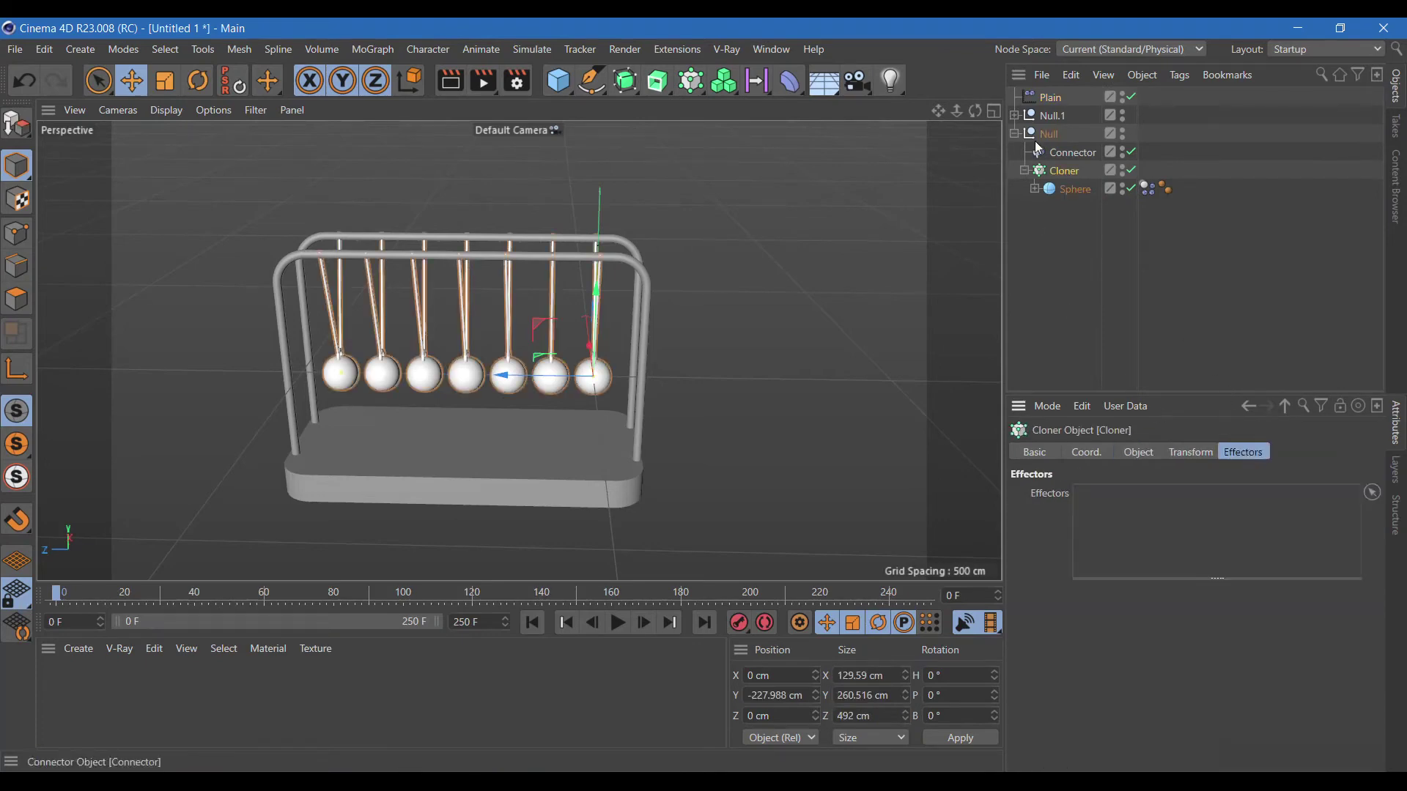
left_click_drag(1048, 97, 1131, 515)
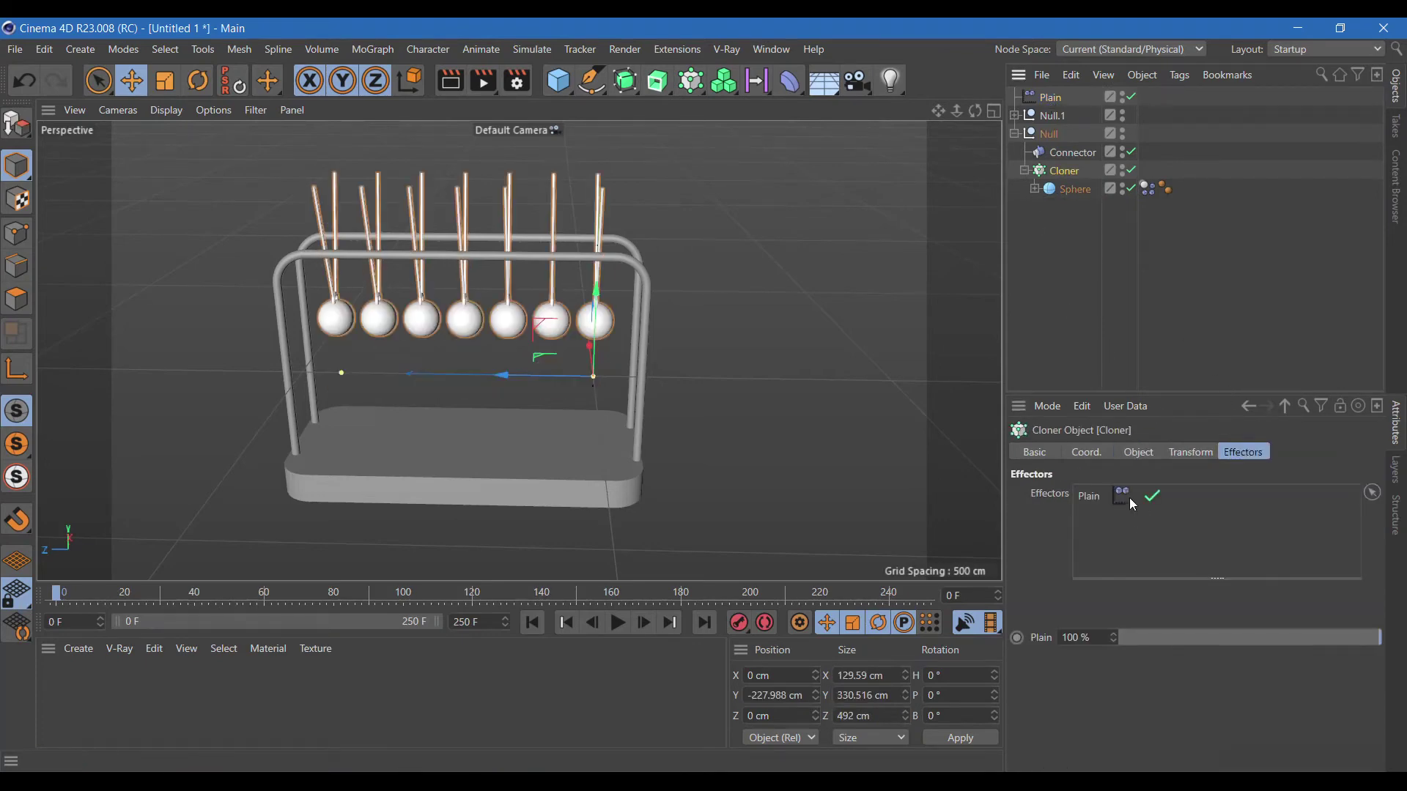
Step: Turn off Position and turn on Rotation for the Plain effector, with R.H and R.B at 0° and R.P at -3°
left_click(1049, 97)
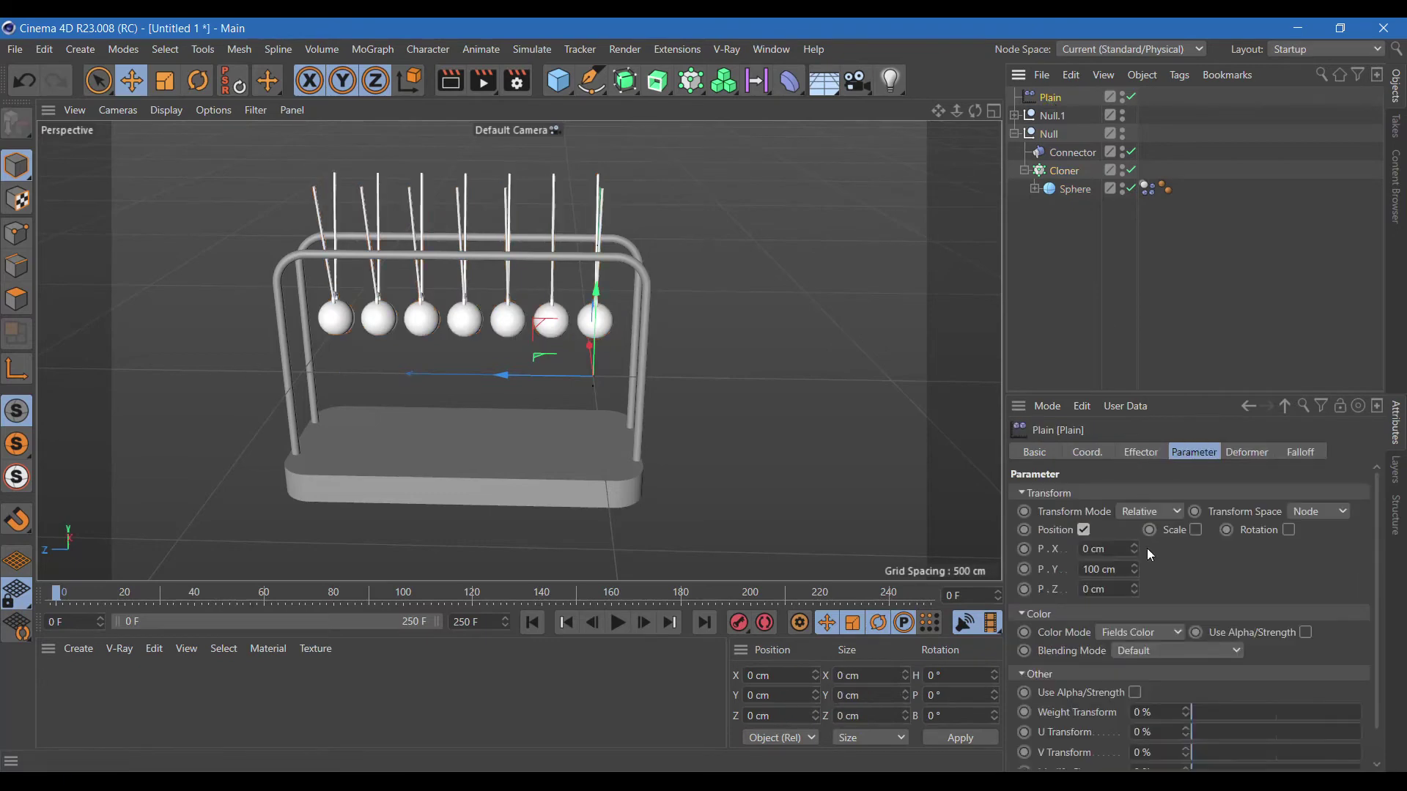
left_click(1082, 529)
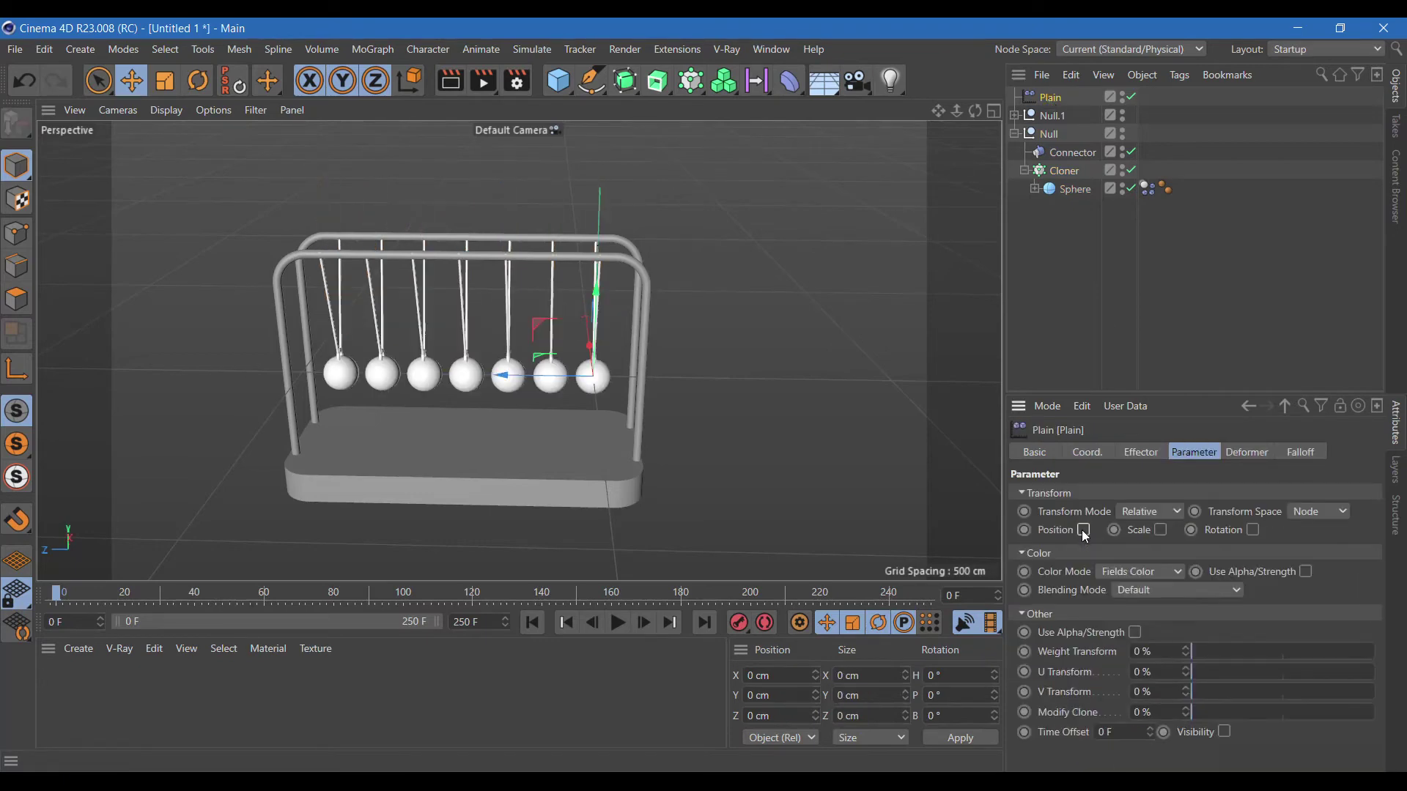
left_click(1253, 530)
left_click_drag(1307, 583, 1281, 599)
double_click(1258, 589)
type("0")
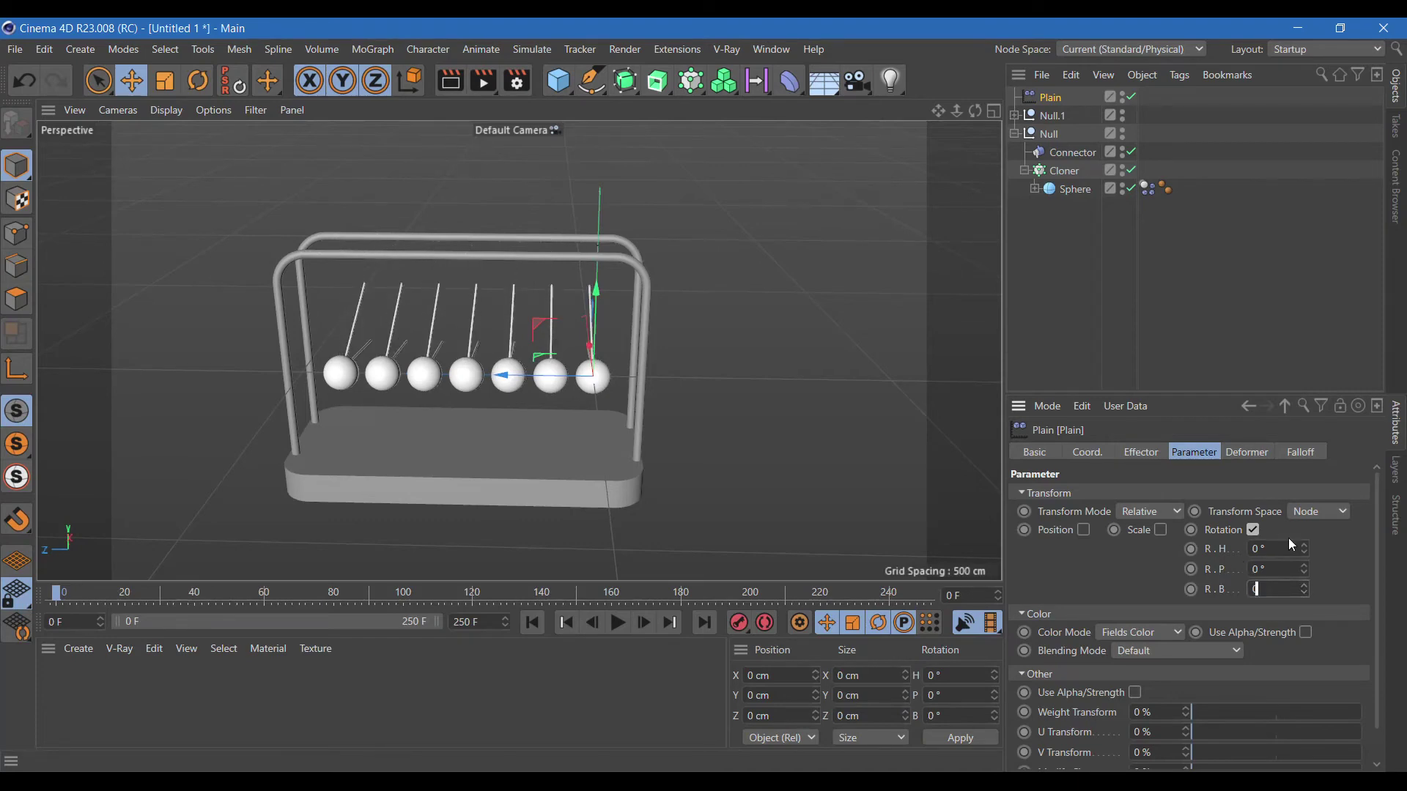
mouse_move(1307, 550)
left_mouse_down()
mouse_move(1307, 526)
mouse_move(1305, 558)
left_mouse_up()
key("BackSpace")
left_click_drag(1303, 569, 1303, 575)
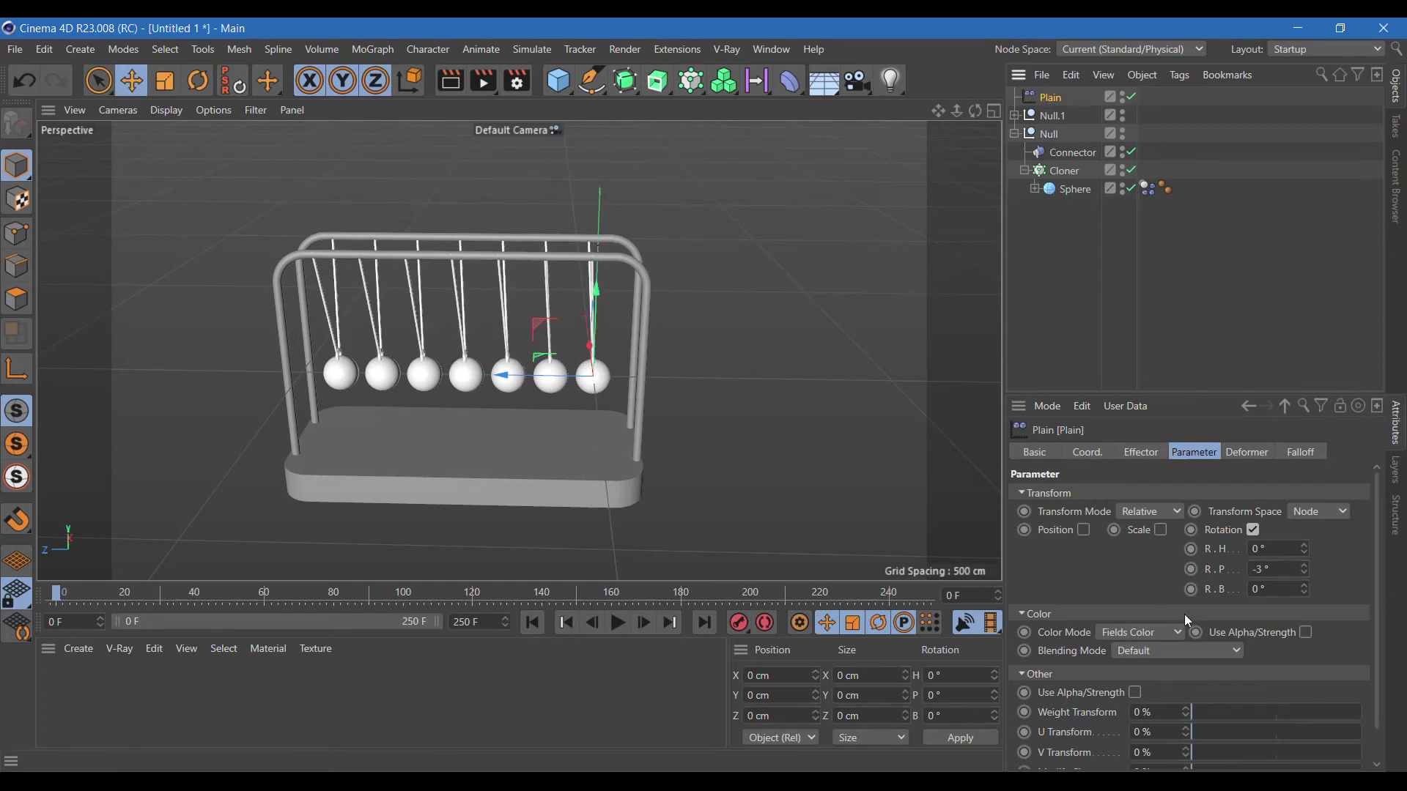
Step: Add a Linear Field to the Plain effector's falloff
left_click(1308, 453)
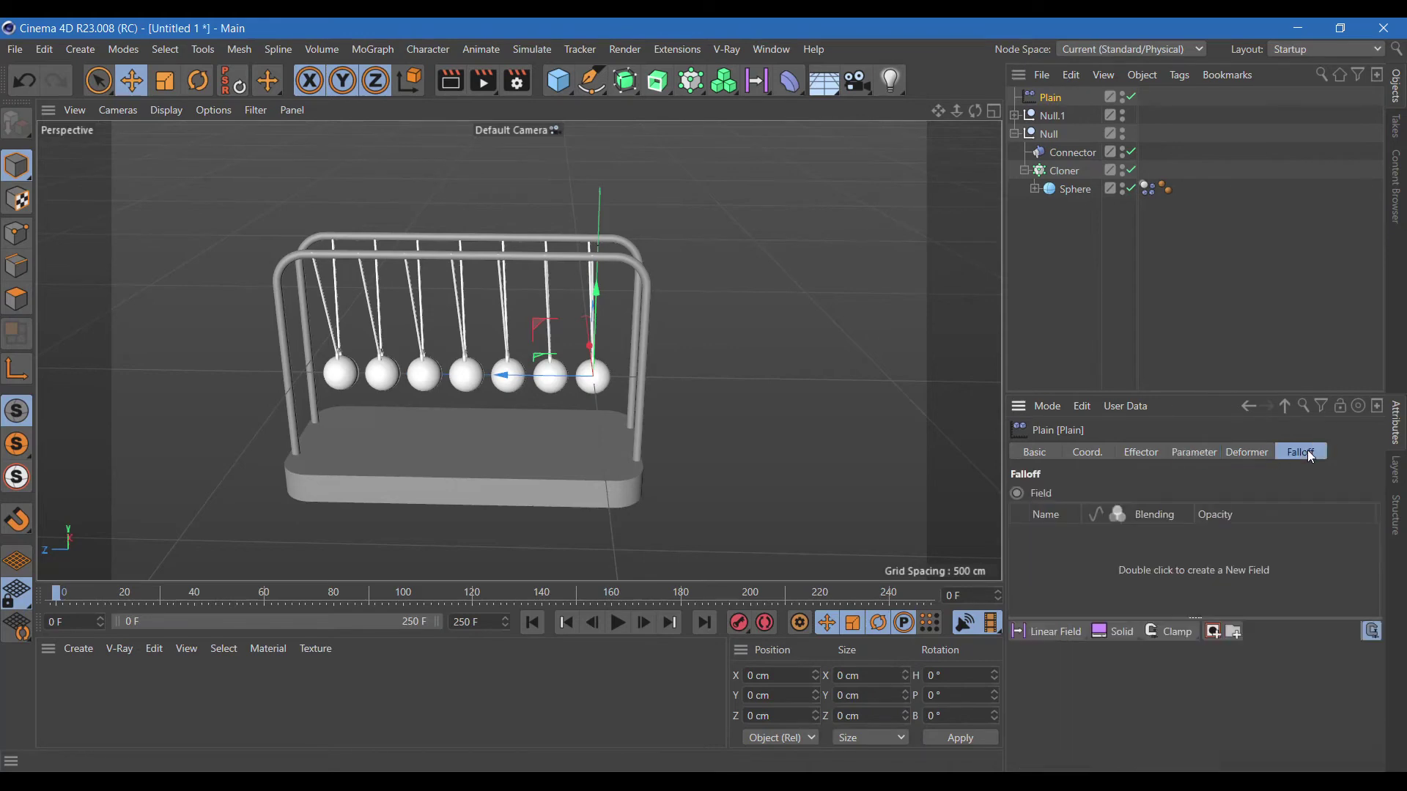
left_click(1055, 633)
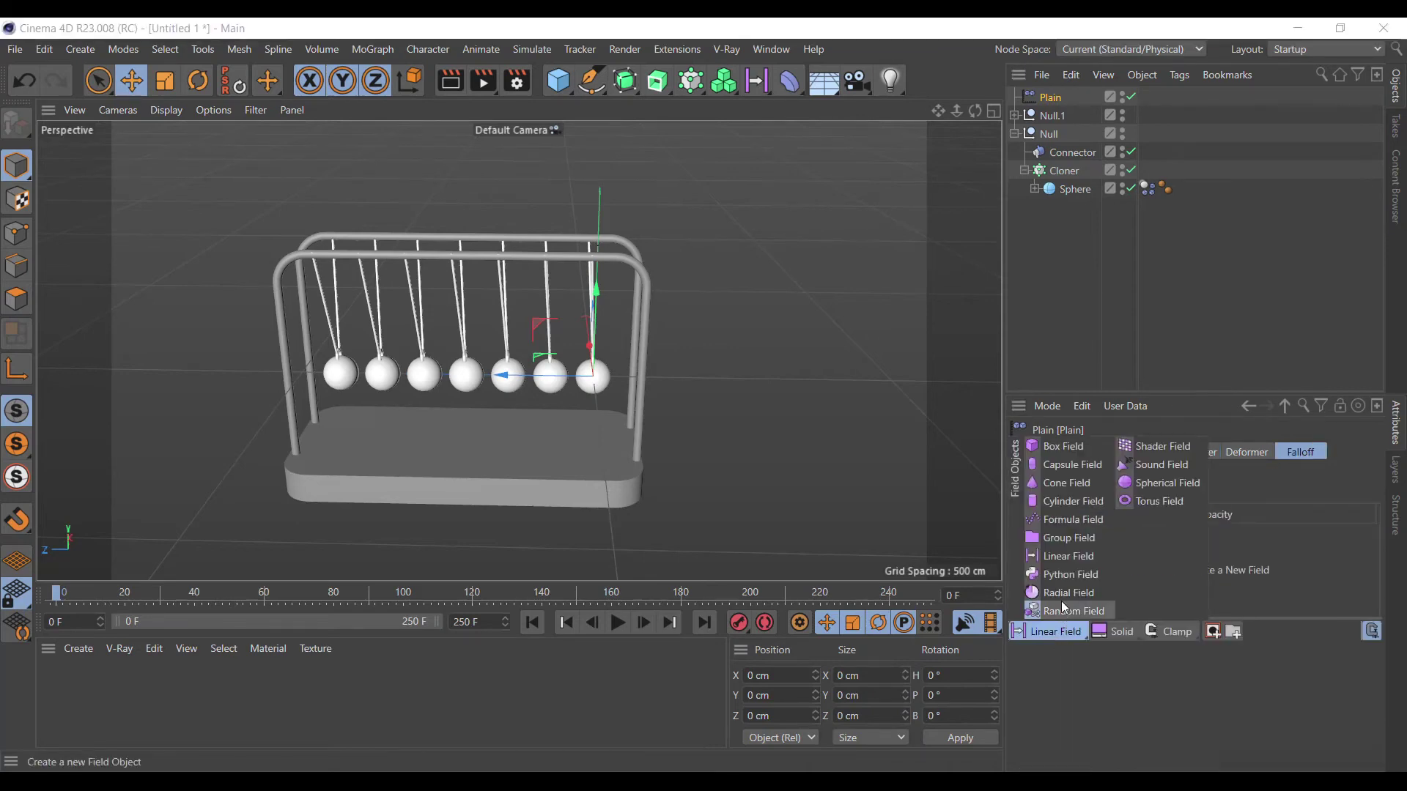
left_click(1071, 557)
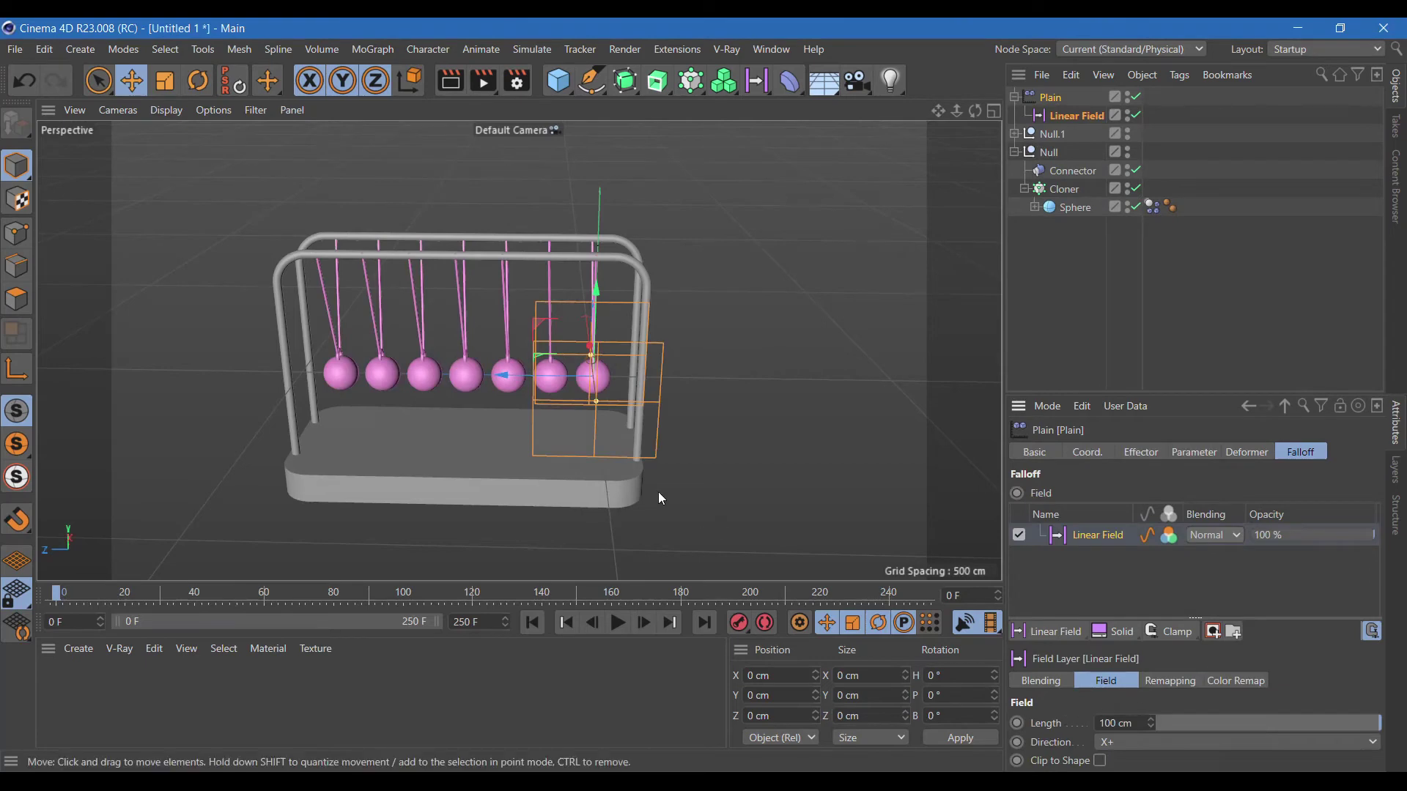
Step: Rotate the Linear Field's heading to about 89° and move it to about Z 475 cm, beside the far end ball
left_click(198, 80)
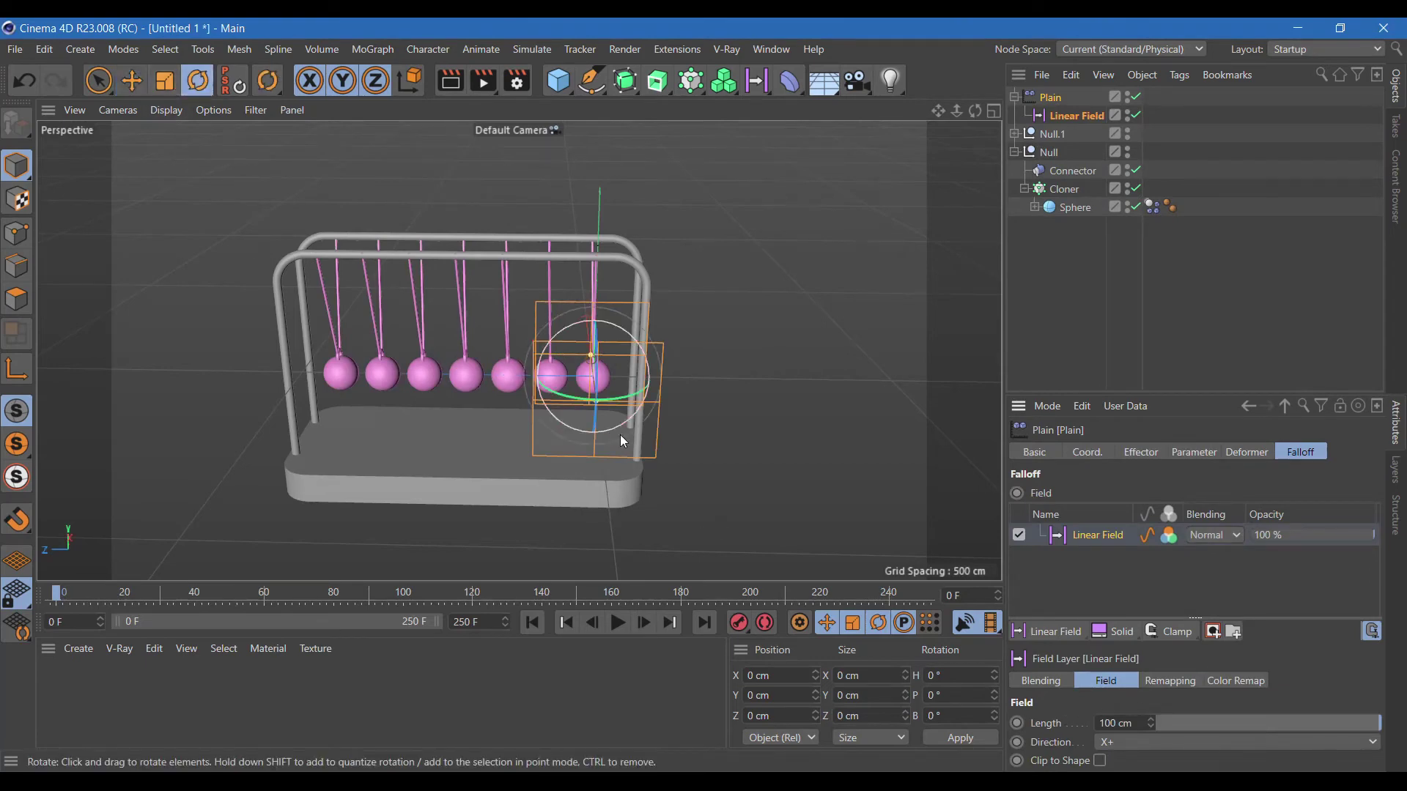
left_click_drag(604, 397, 671, 372)
left_click(135, 82)
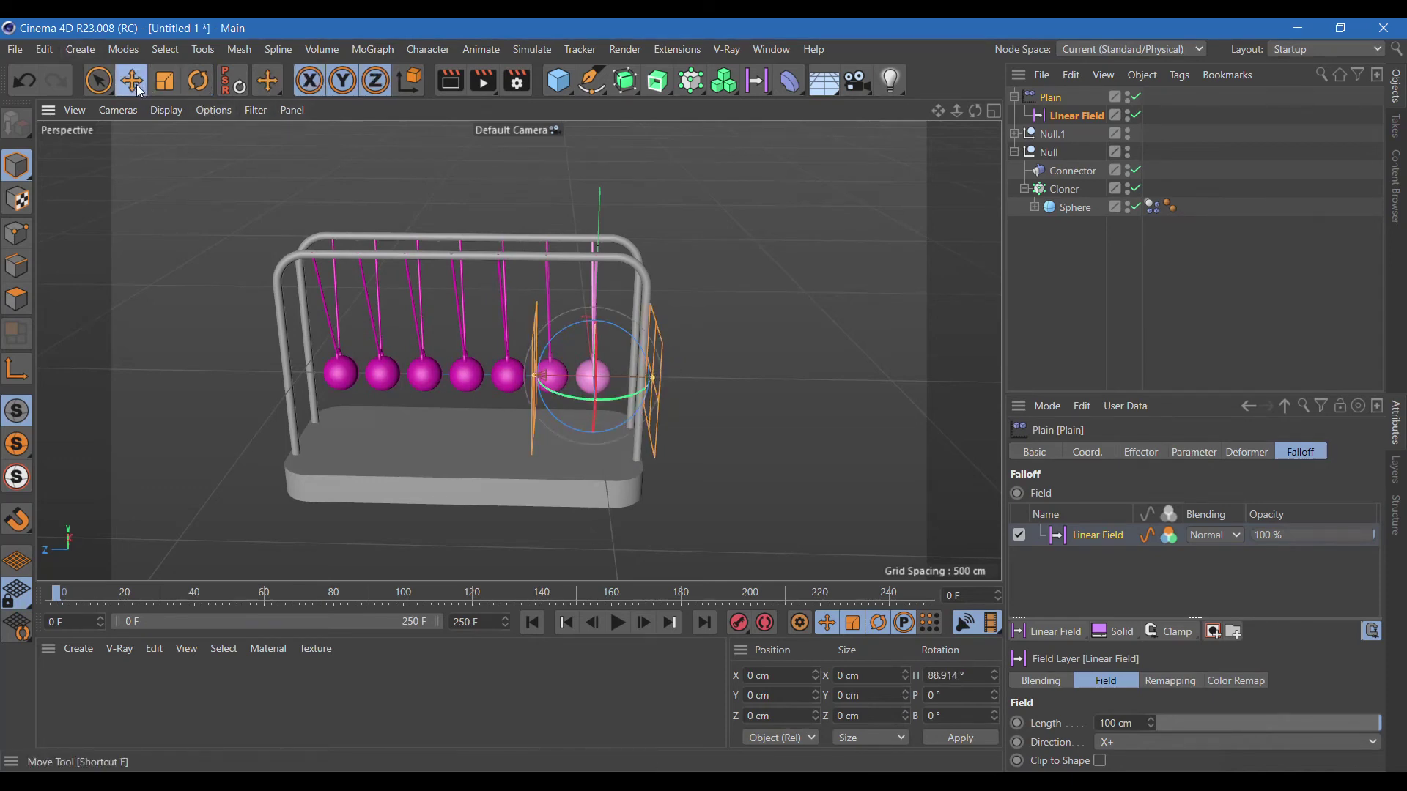
left_click_drag(525, 382, 271, 382)
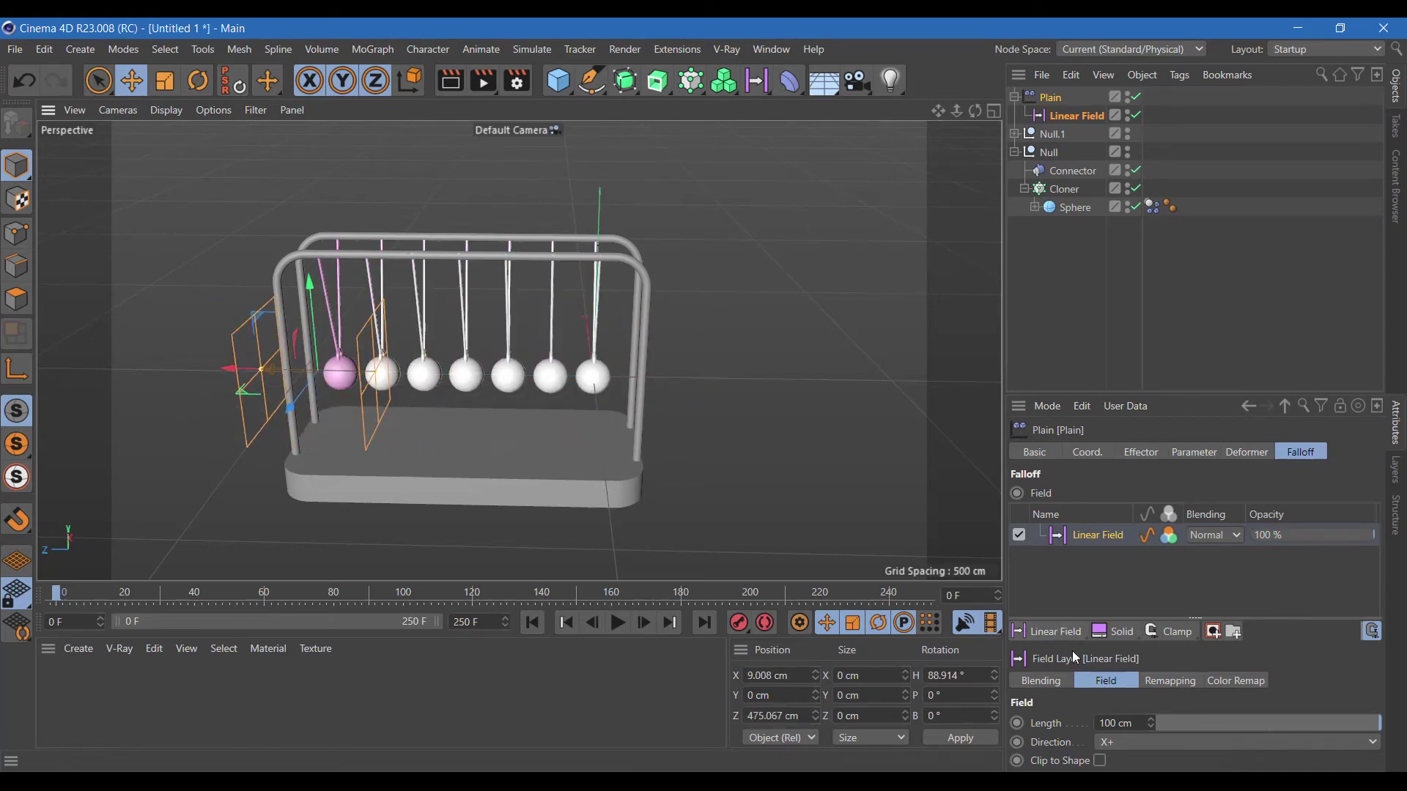
Step: Set the Linear Field's direction to X-, and play the simulation before rewinding to the start
left_click(1121, 742)
left_click(1121, 652)
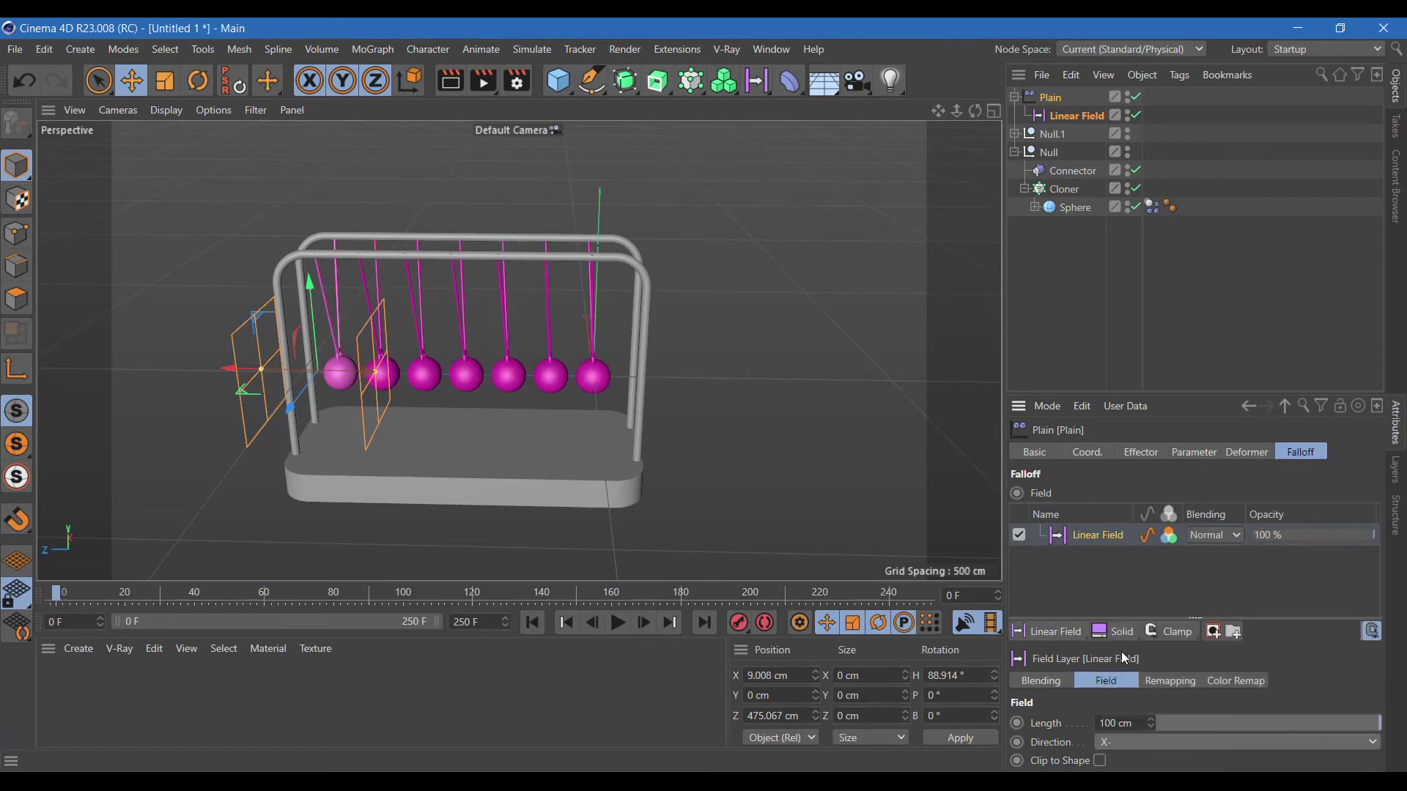
left_click(618, 622)
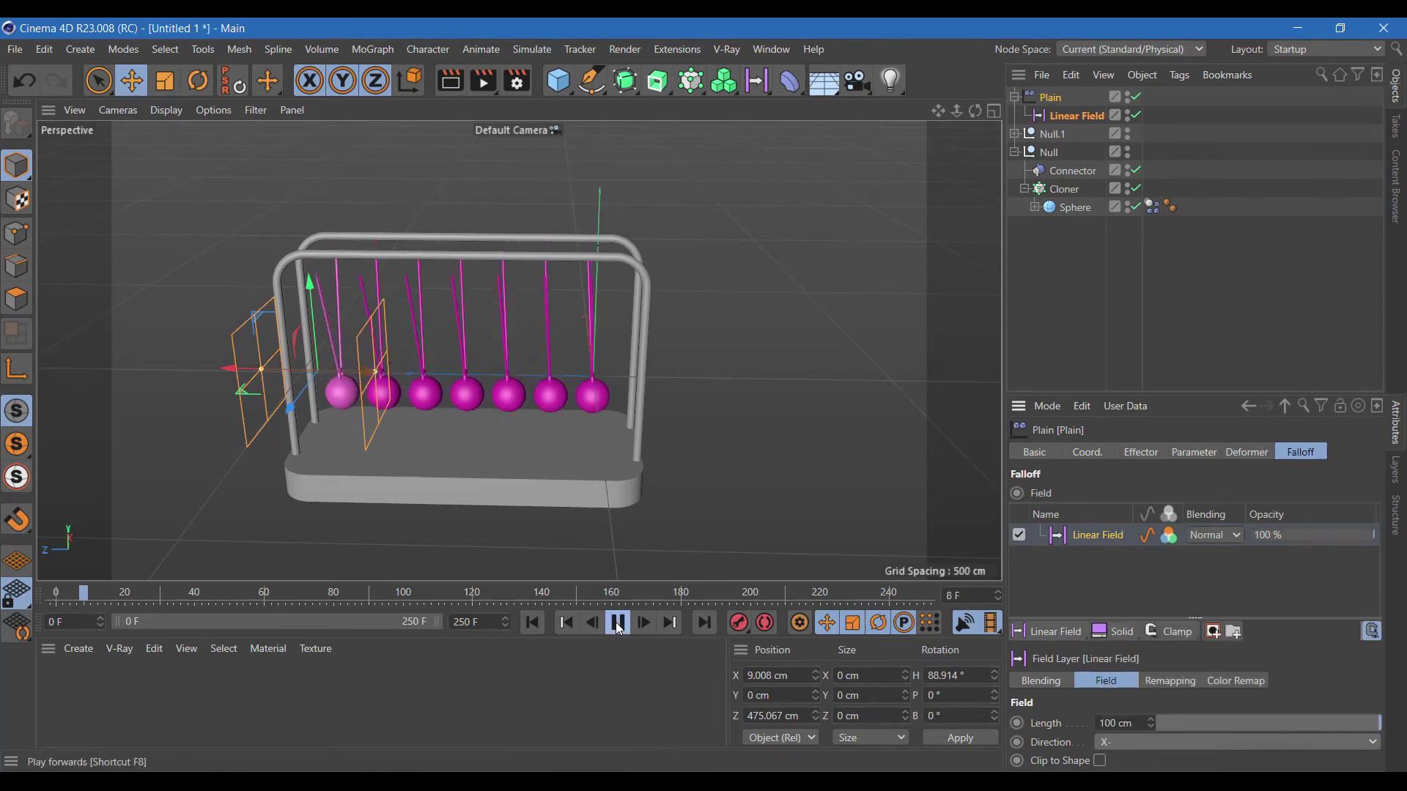
left_click(618, 622)
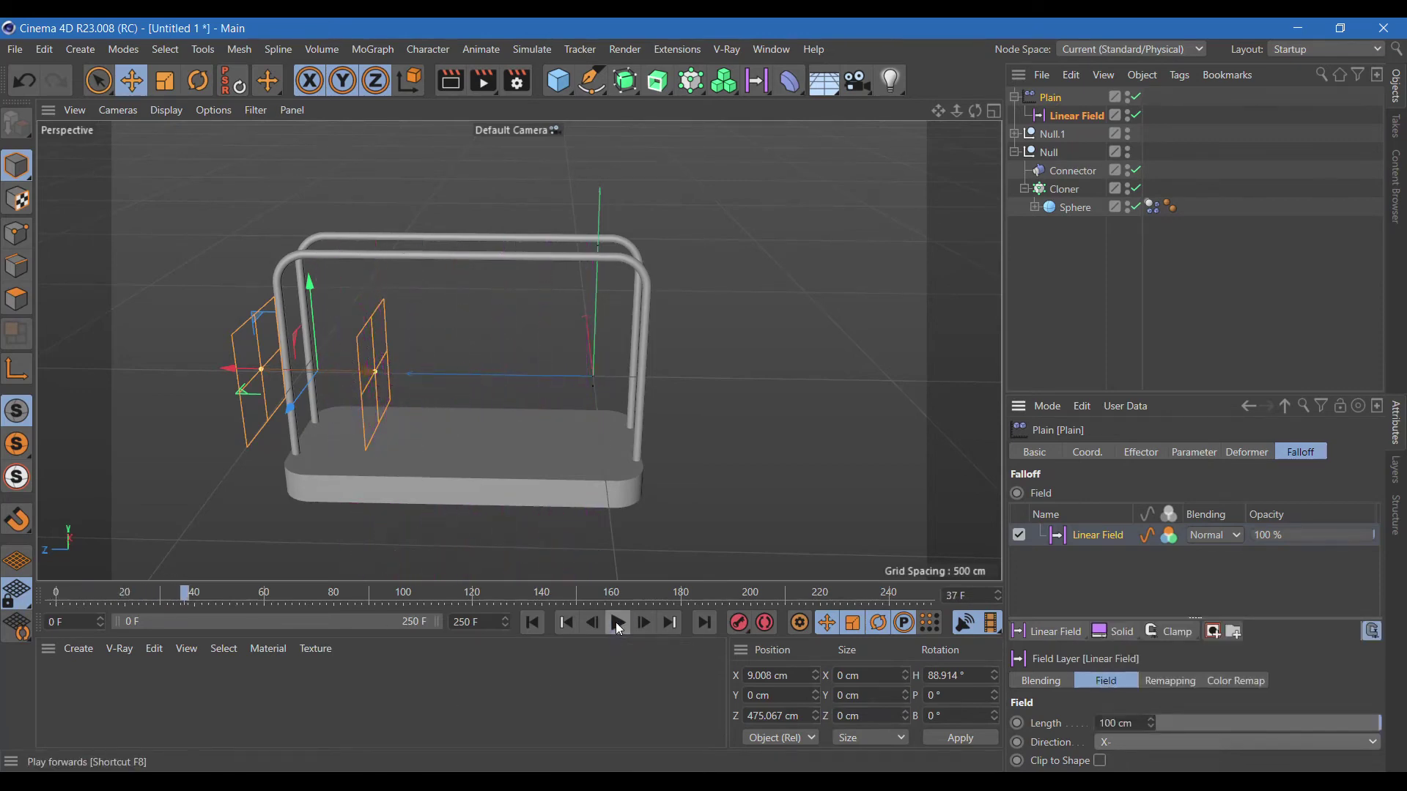
left_click(533, 622)
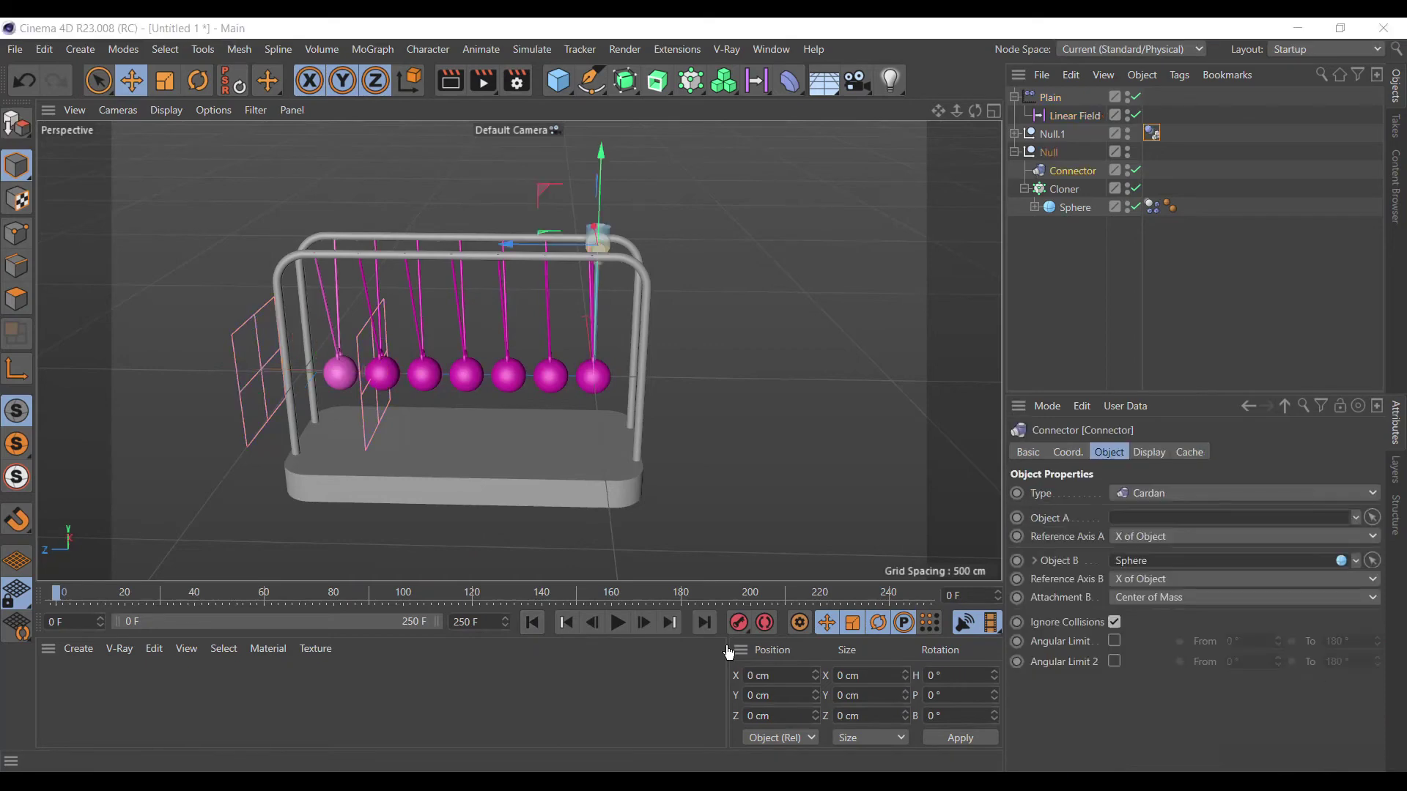
Step: Replay the simulation, rewind to the start, and delete the dynamics tag from Null.1
left_click(619, 623)
left_click(619, 623)
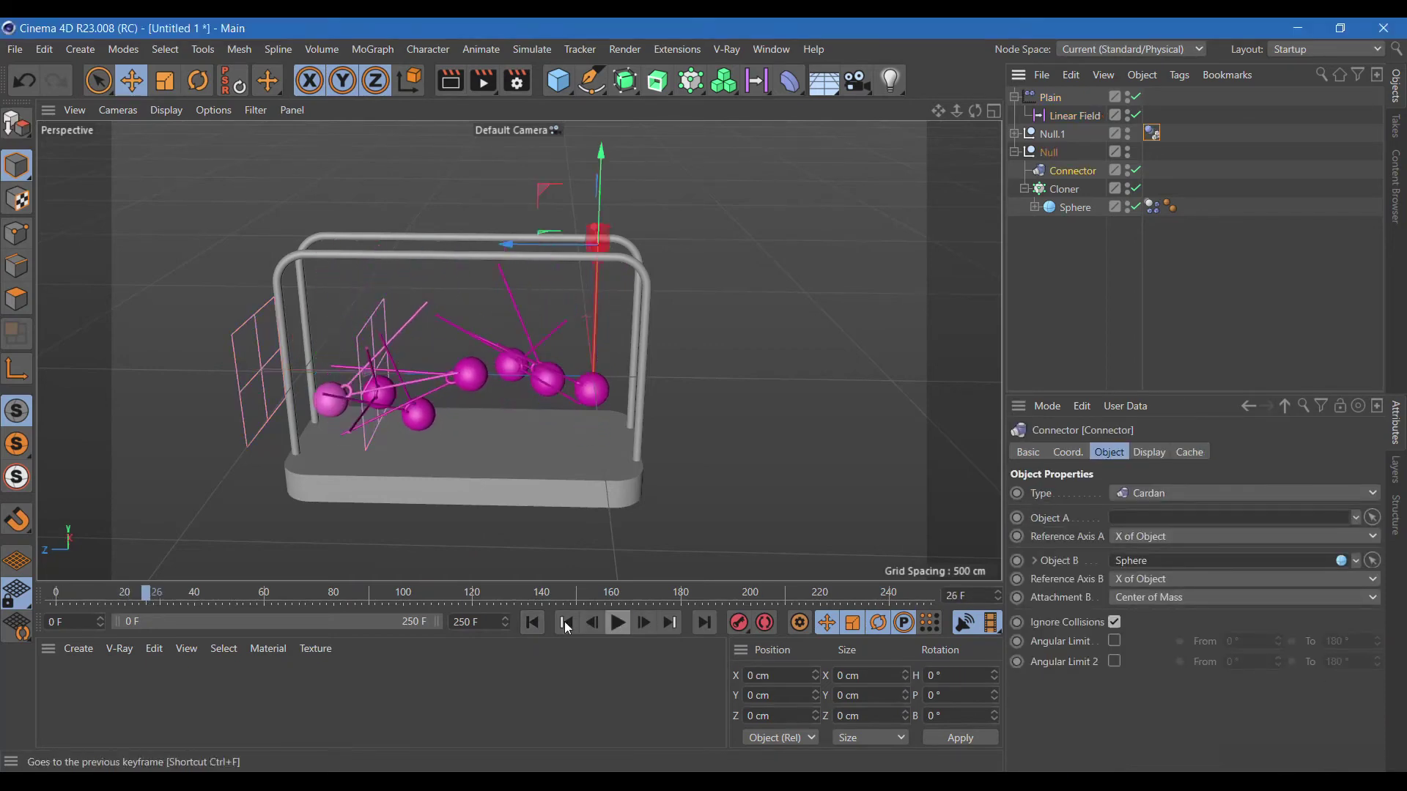
left_click(533, 622)
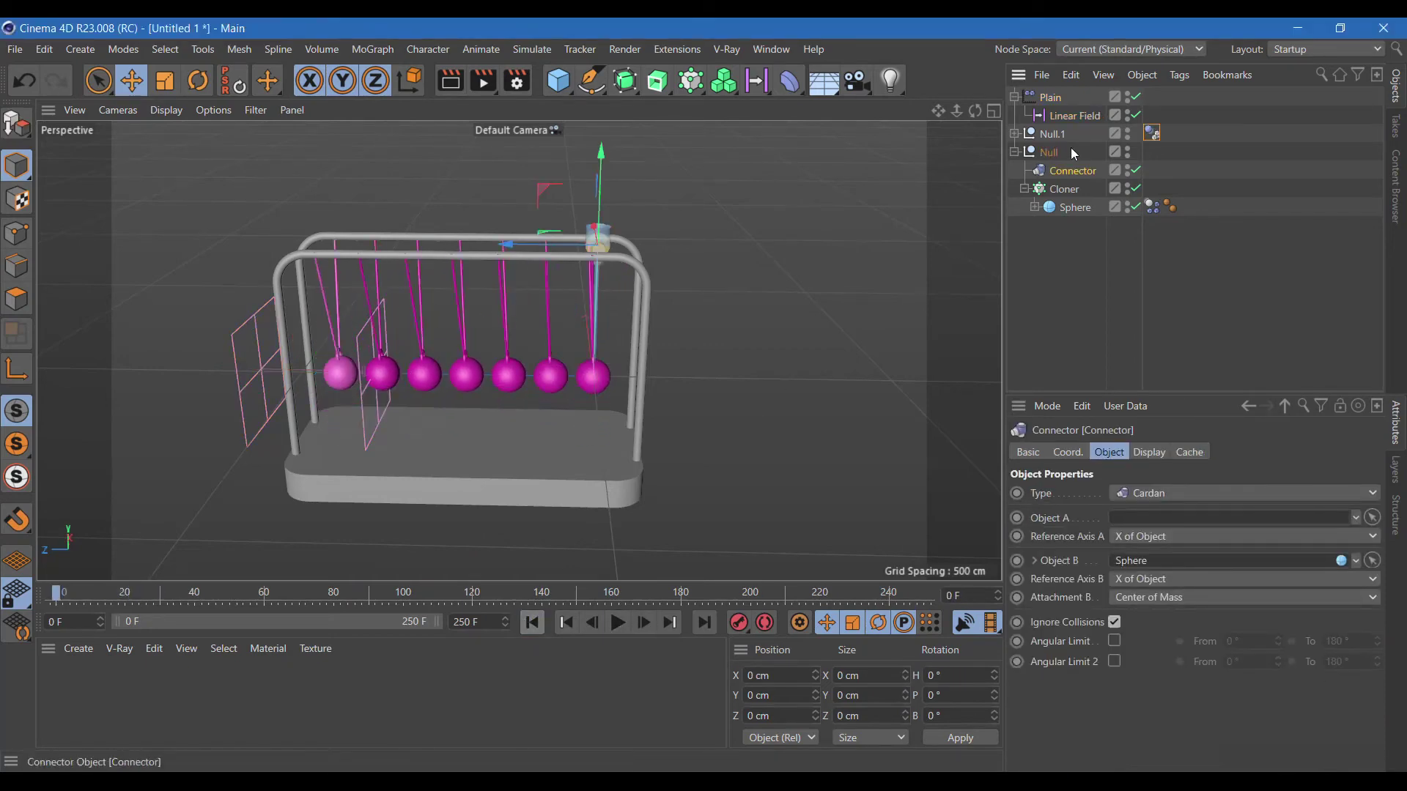
left_click(1153, 133)
key("Delete")
Step: Restructure the hierarchy so the Null holds the Connector and Sphere, and nest that Null inside the Cloner
left_click_drag(1064, 189, 1062, 257)
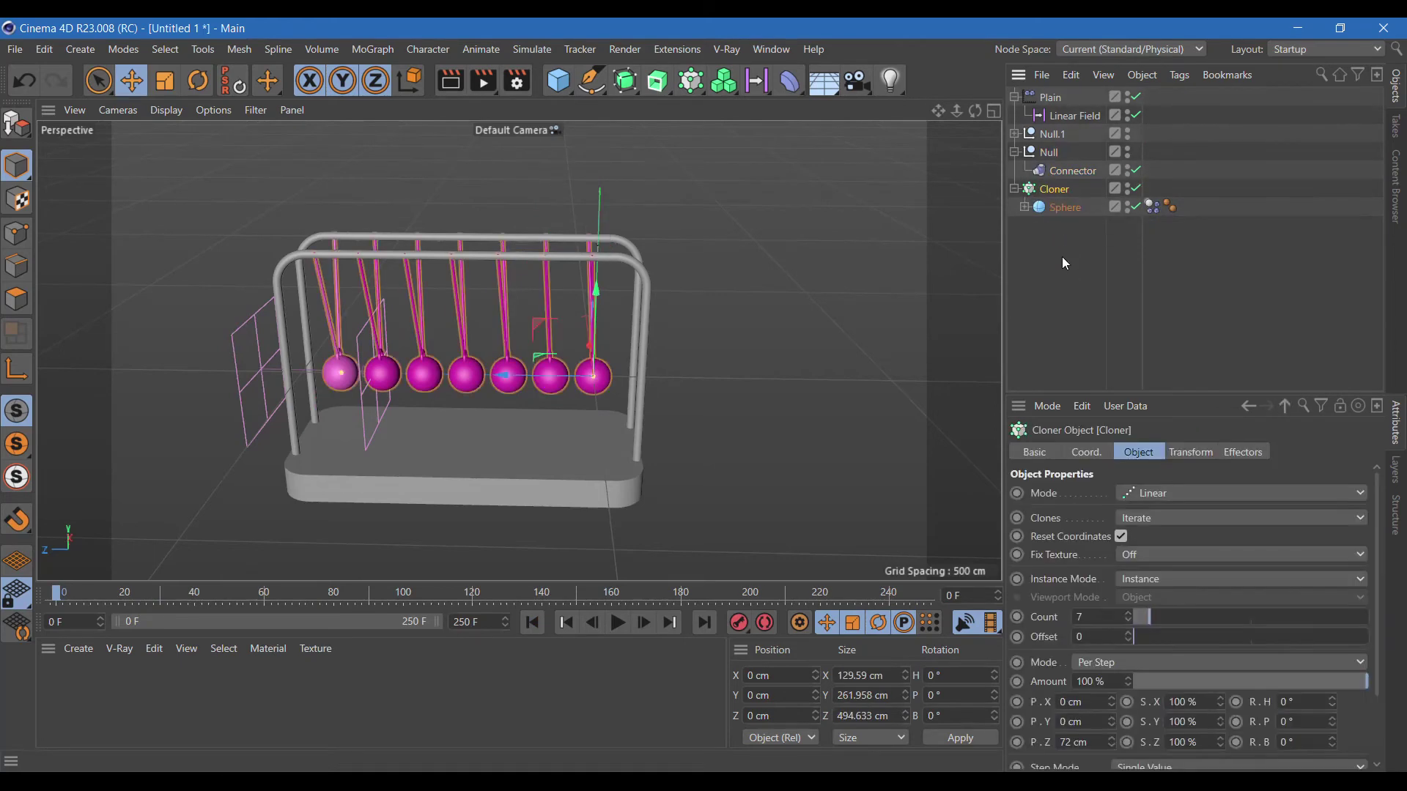
left_click_drag(1061, 207, 1064, 256)
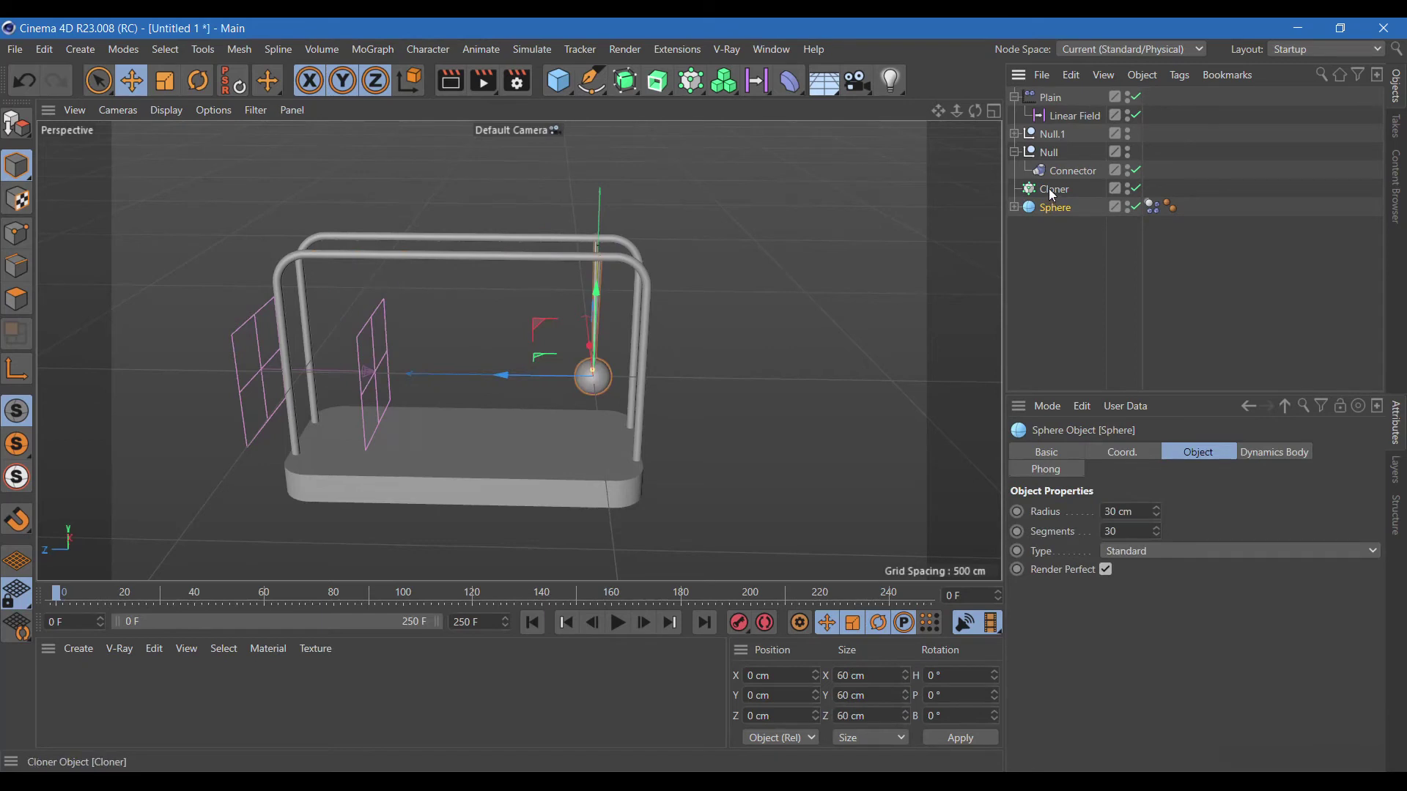
left_click_drag(1049, 155, 1052, 161)
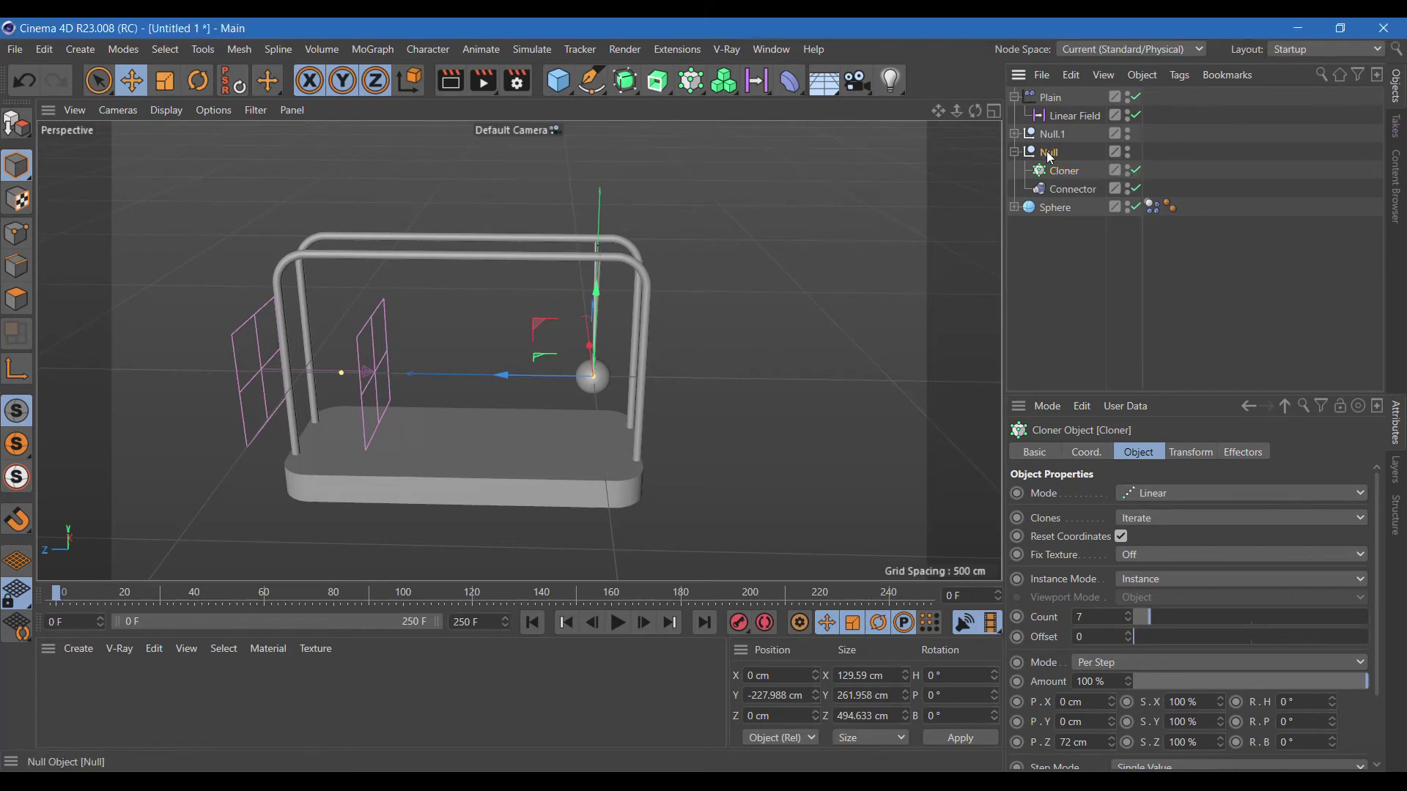
left_click_drag(1077, 173, 1204, 393)
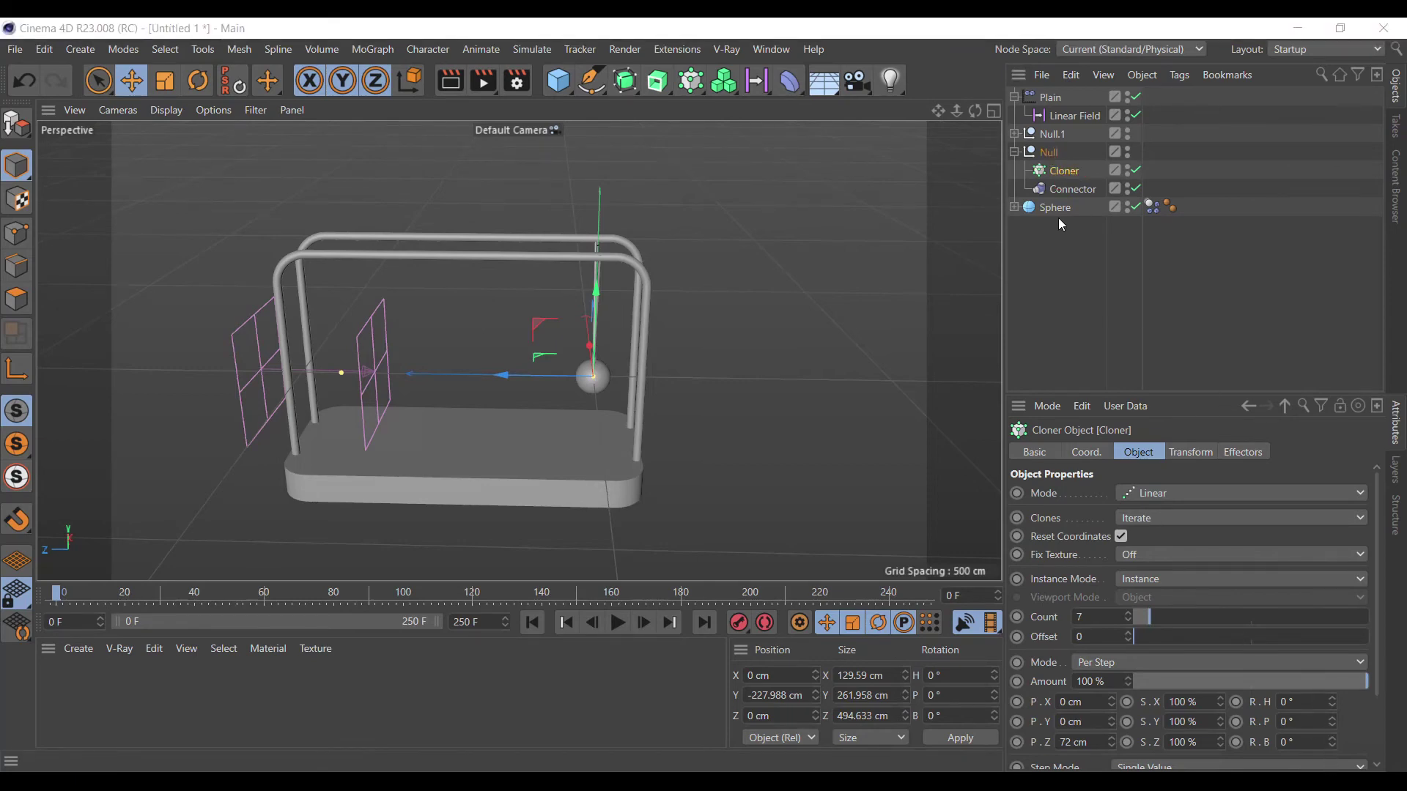
mouse_move(1065, 172)
left_mouse_down()
mouse_move(1062, 214)
mouse_move(1064, 180)
left_mouse_up()
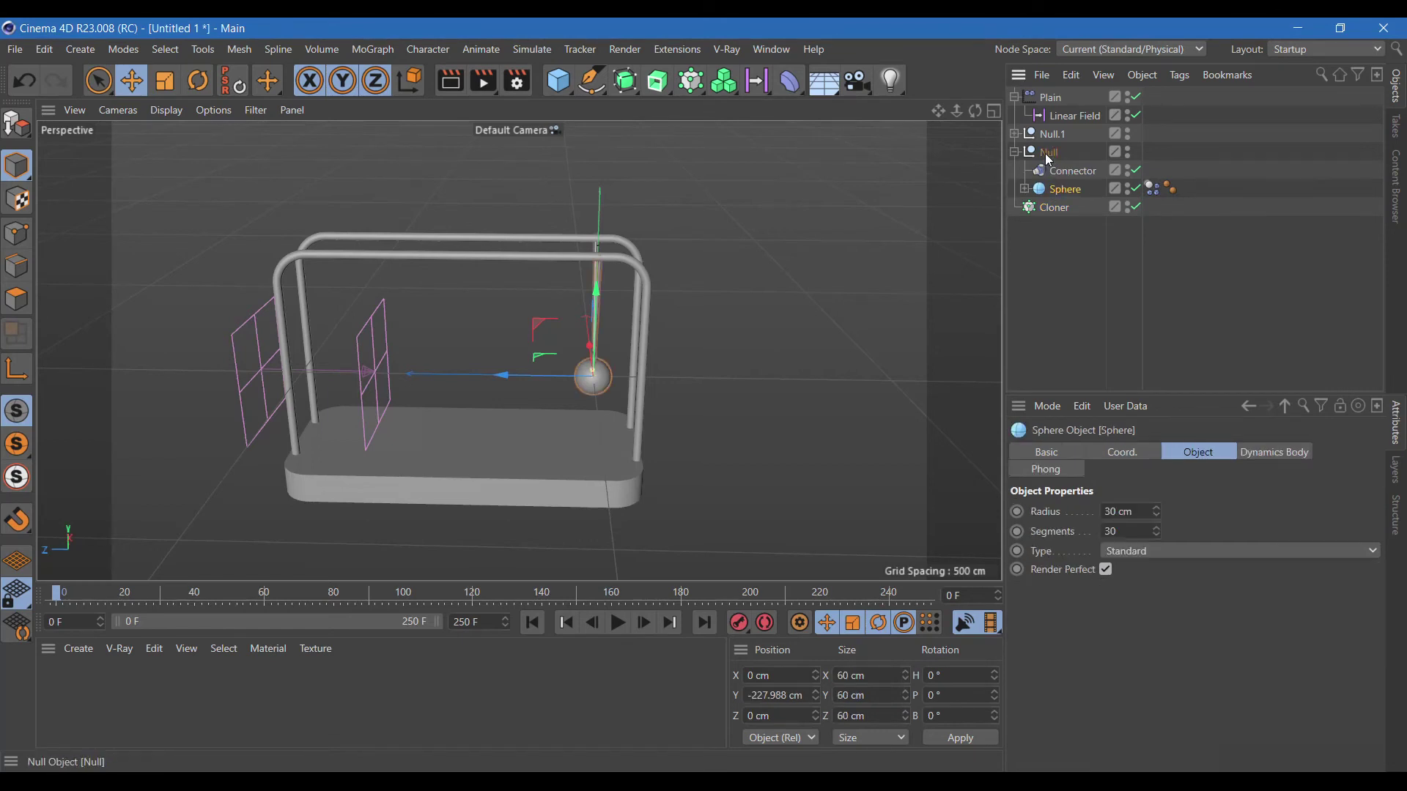
left_click_drag(1052, 191, 1058, 211)
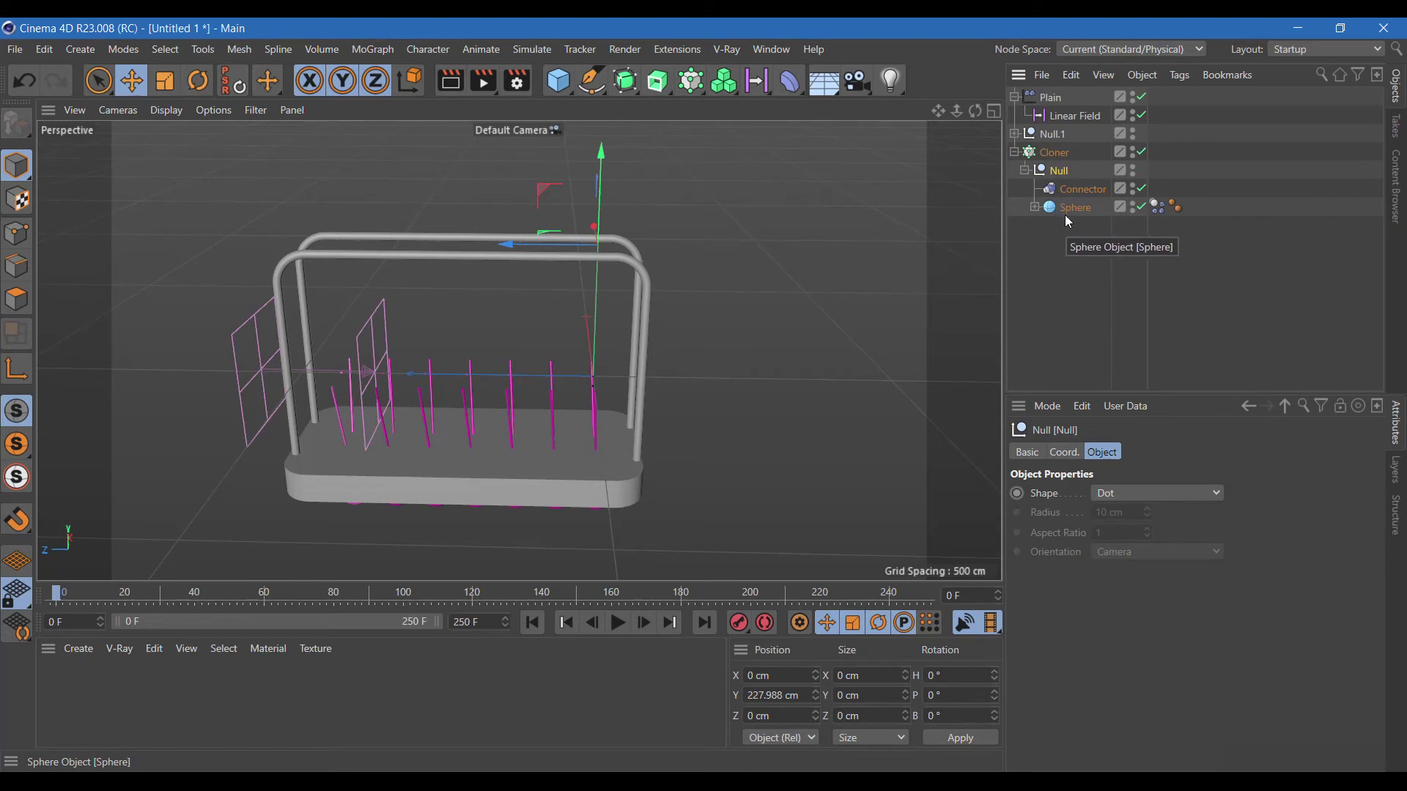
Step: Raise the Cloner to about Y 227 cm so the balls hang from the frames, and test the simulation before rewinding
left_click(1055, 152)
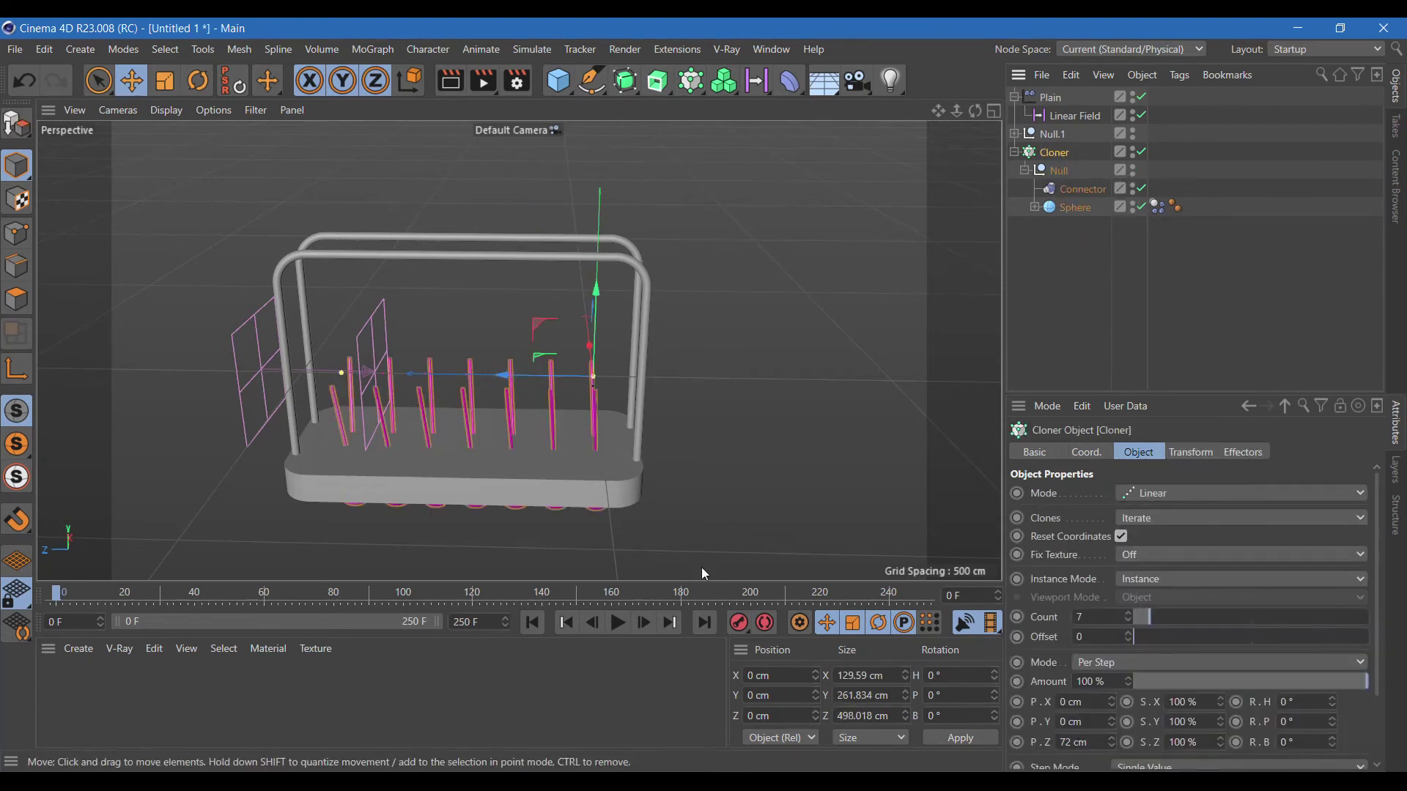
left_click(614, 626)
left_click(532, 622)
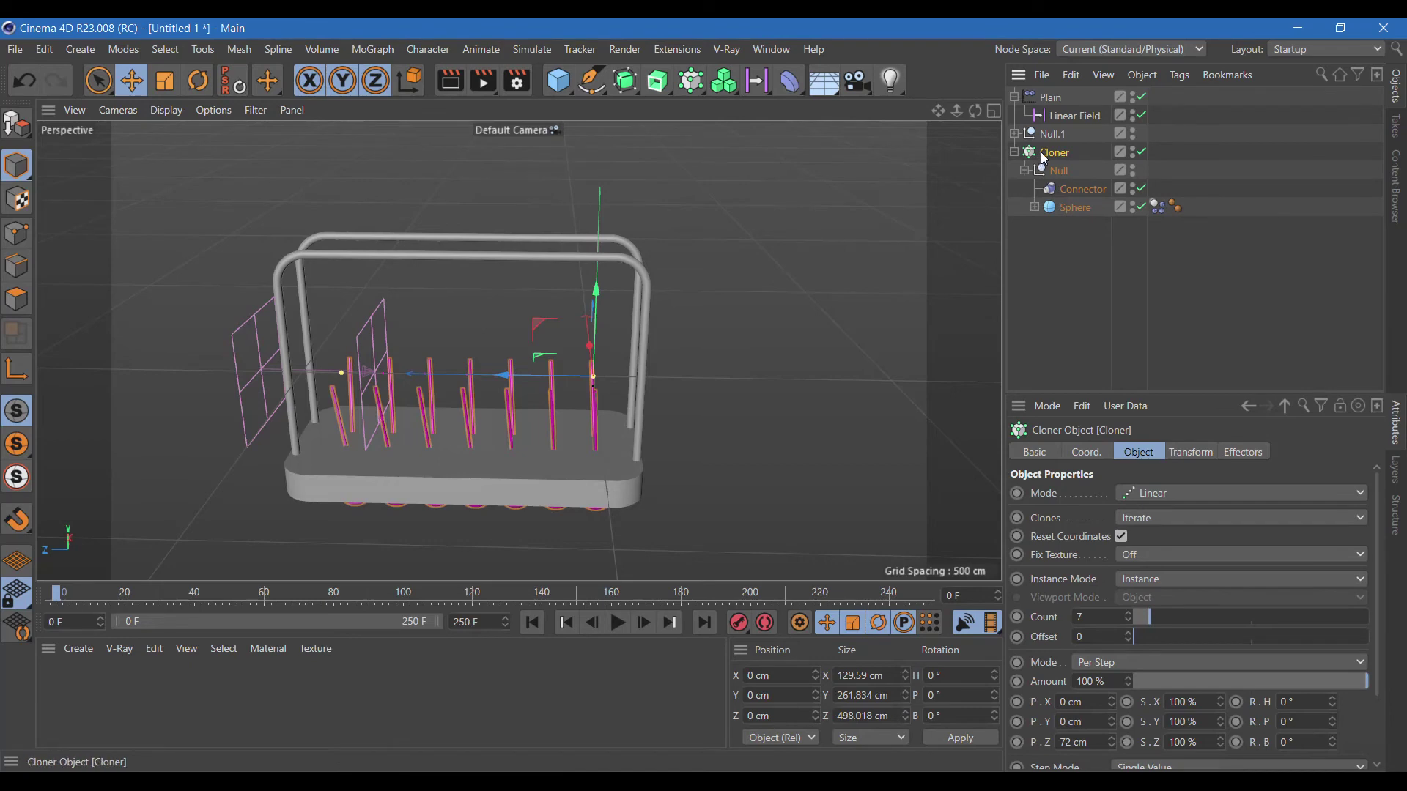
left_click_drag(595, 293, 635, 160)
left_click(617, 624)
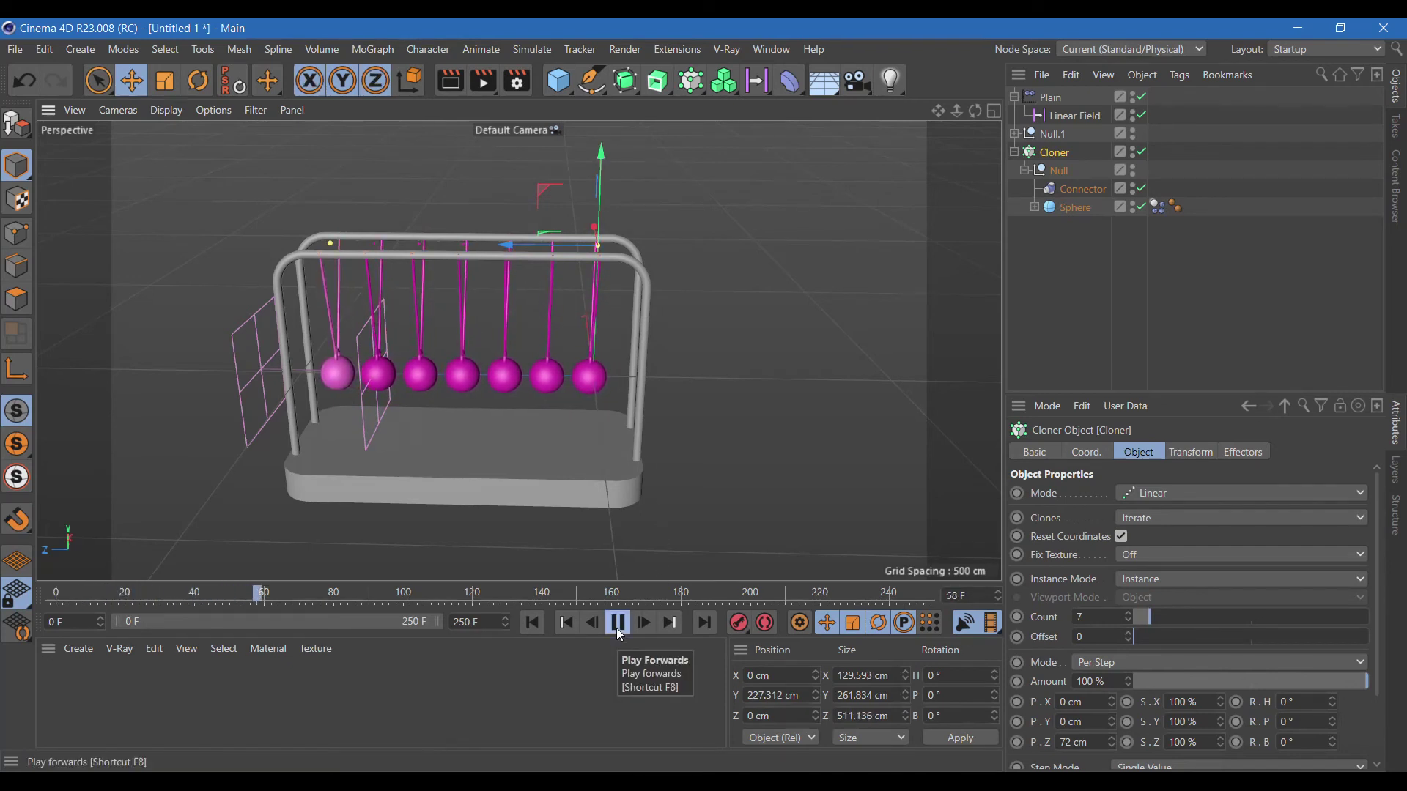
left_click(617, 622)
left_click(531, 623)
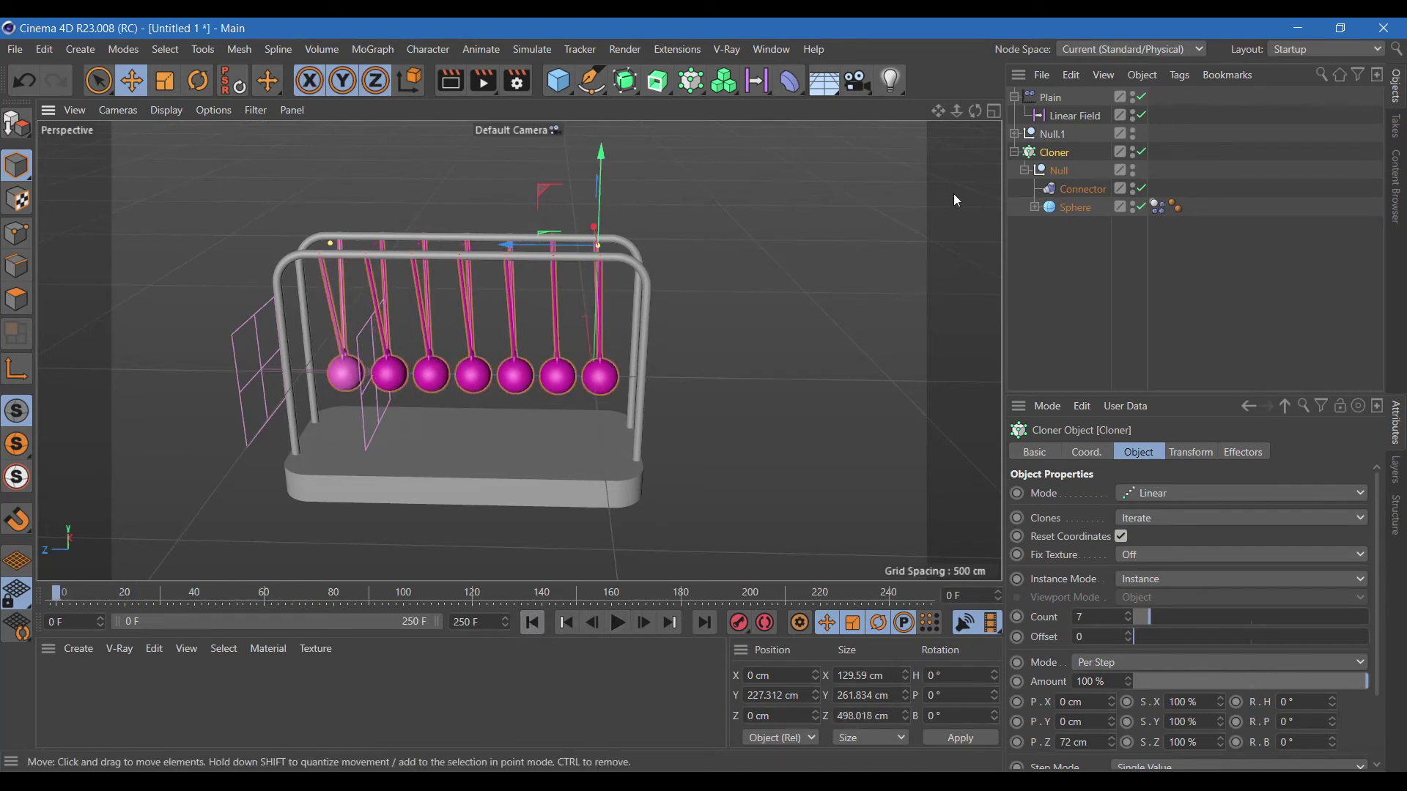
Step: Move the Linear Field inward along the row of balls to about Z 323 cm and play the simulation
left_click(1049, 115)
left_click_drag(241, 369, 333, 375)
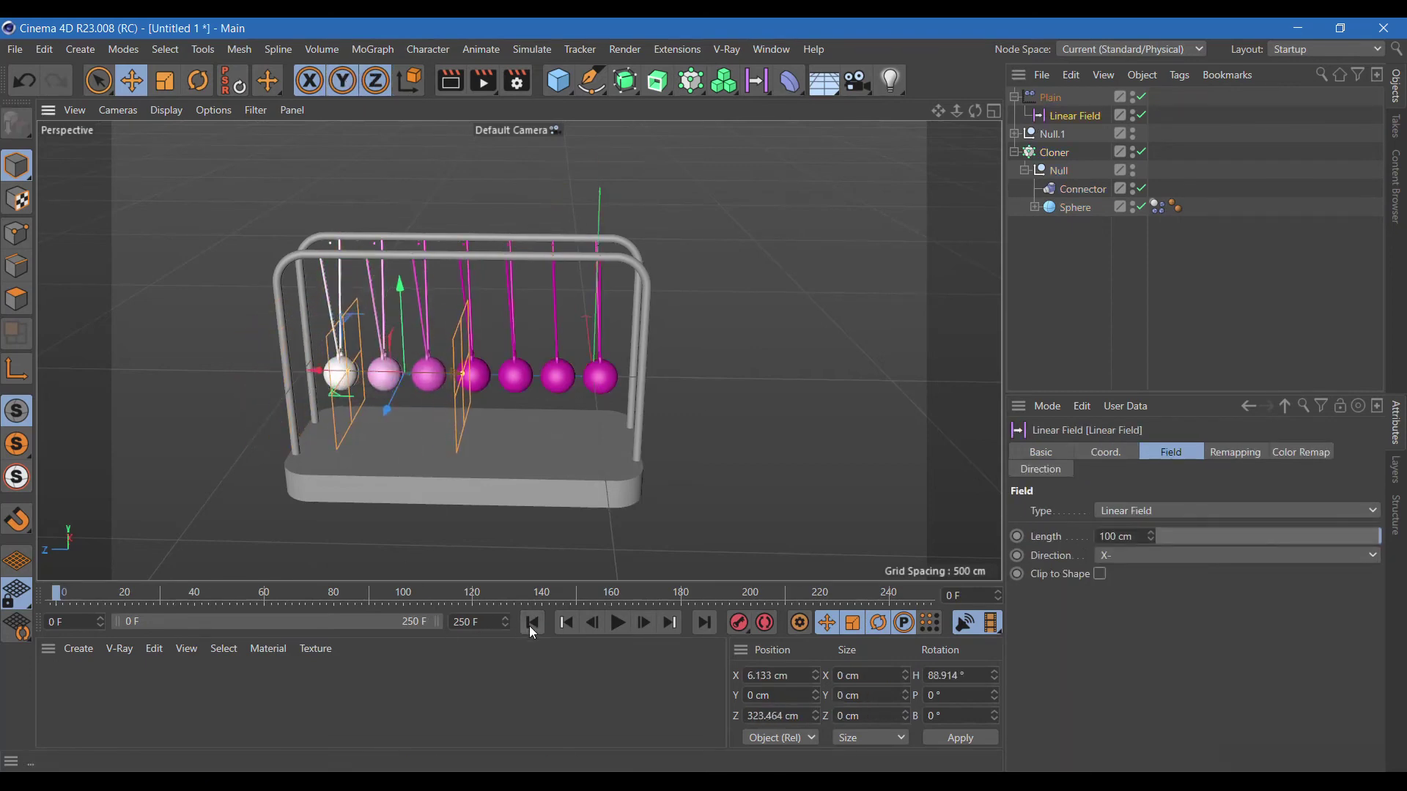
left_click(618, 623)
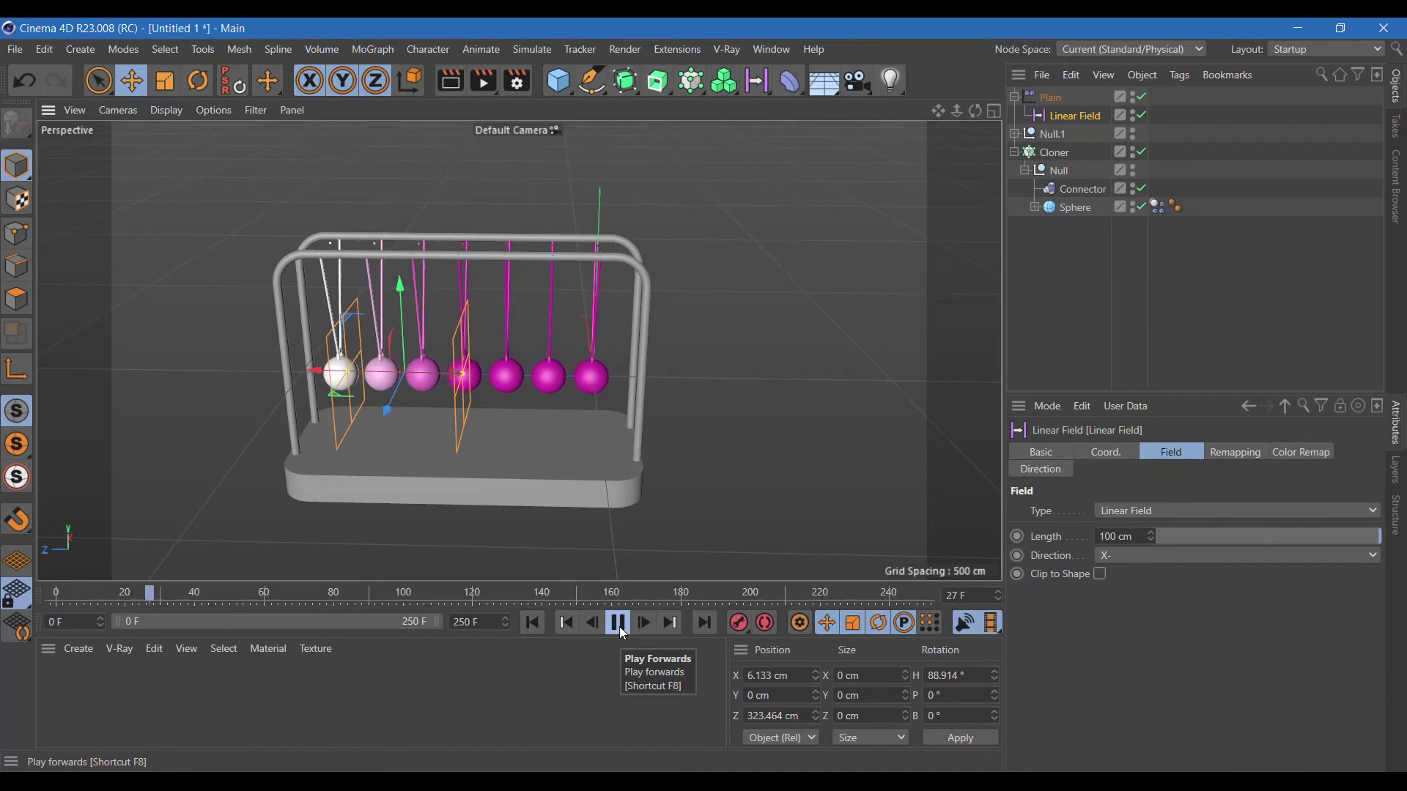
left_click(618, 624)
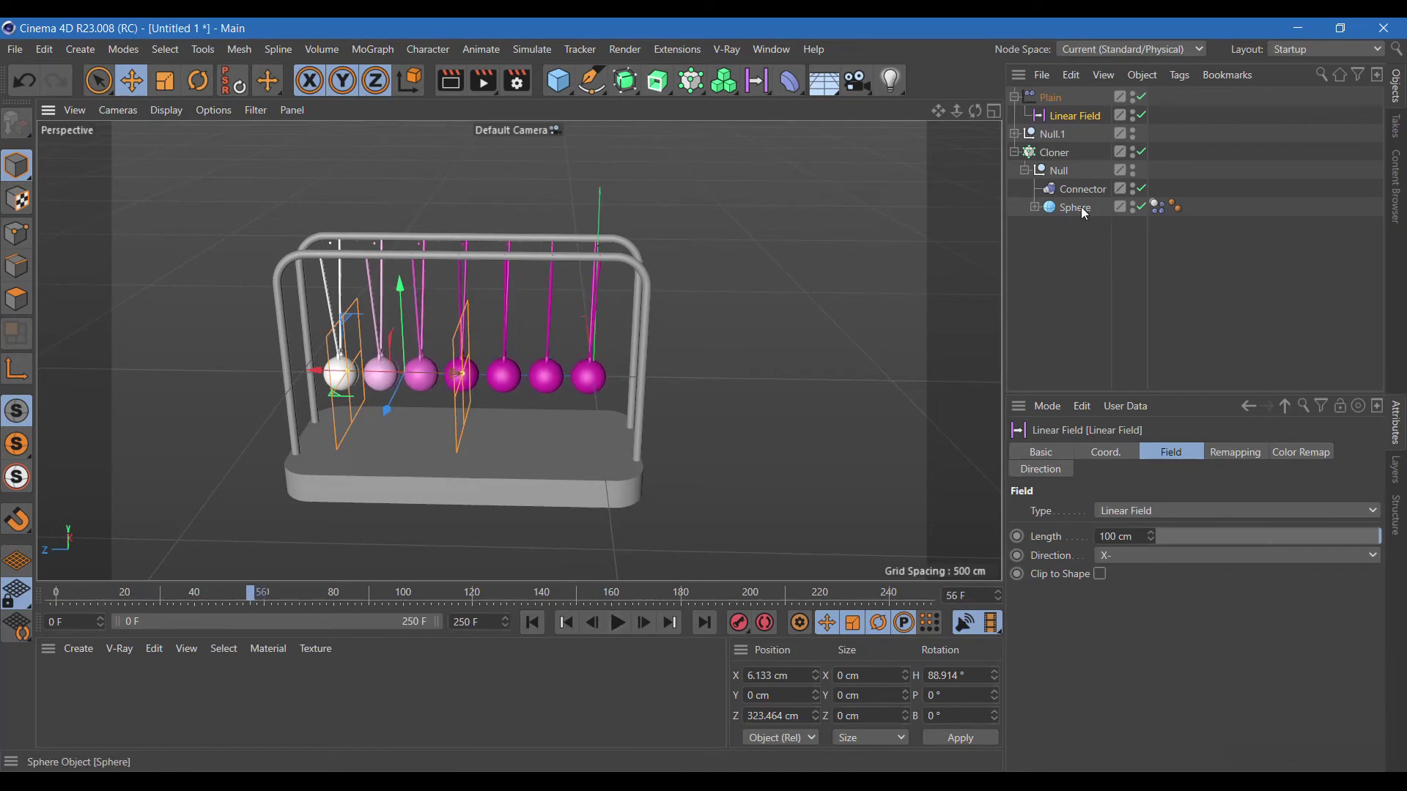
Step: Rewind to the start and set the Plain effector's R.P rotation to -60°
left_click(1055, 99)
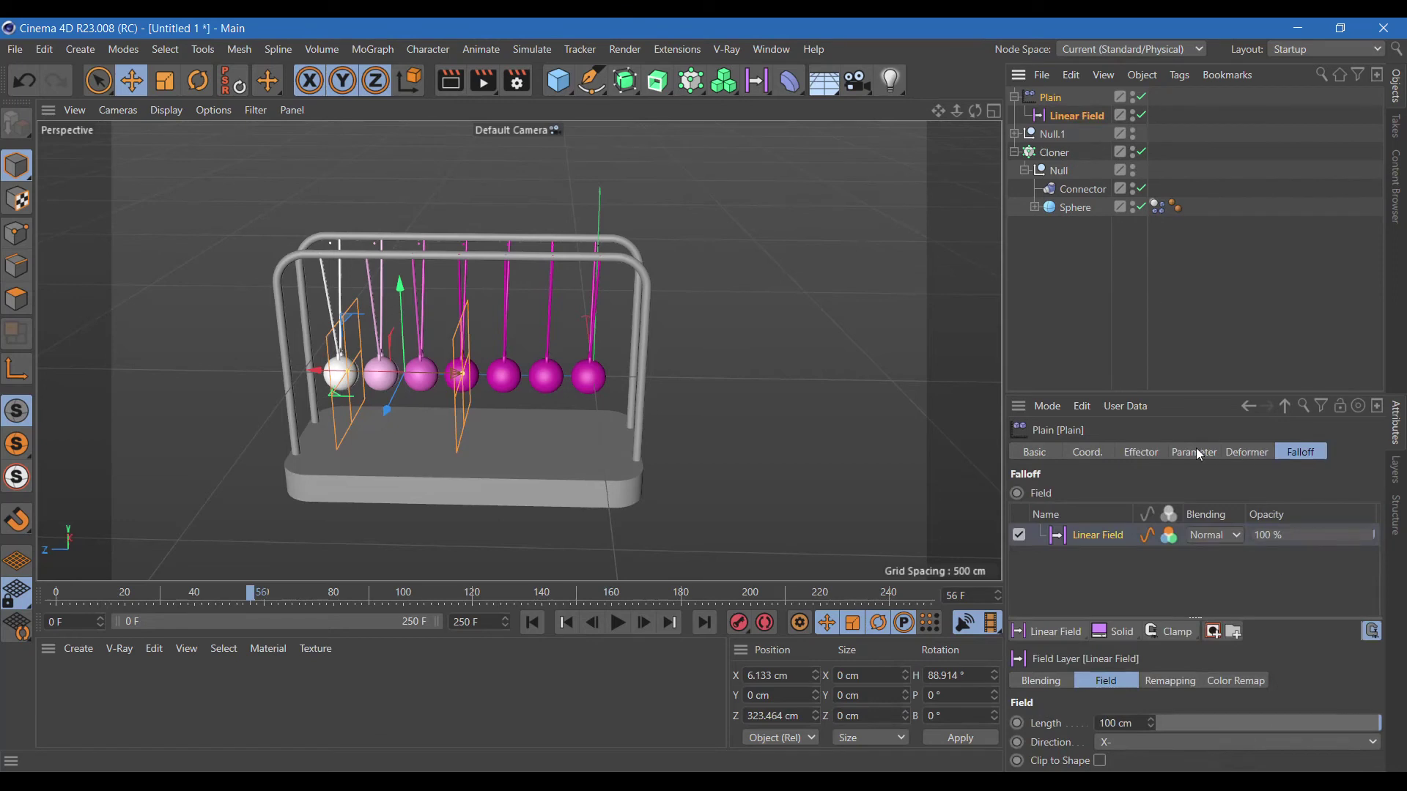
left_click(1191, 452)
left_click_drag(1304, 569, 1304, 543)
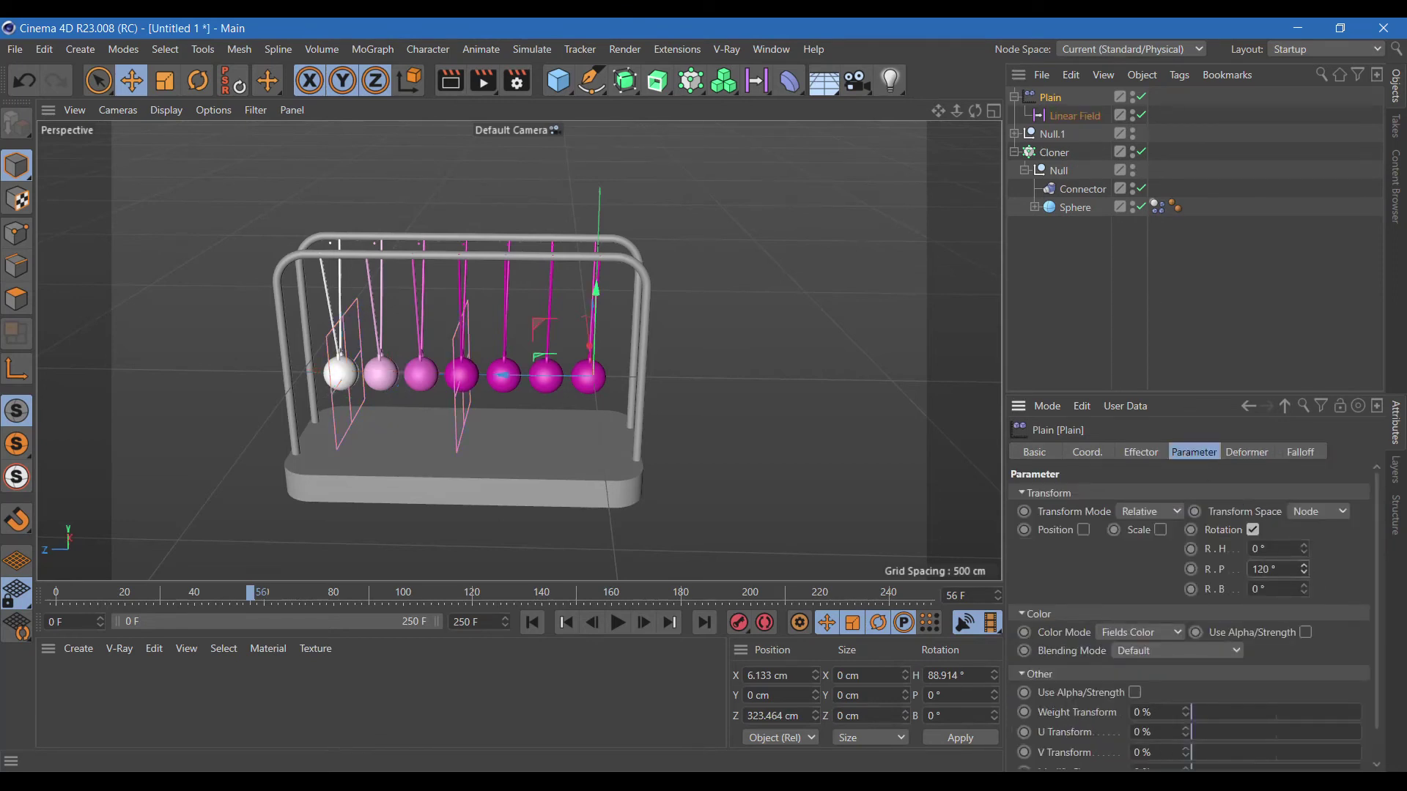
left_click_drag(1304, 568, 1304, 579)
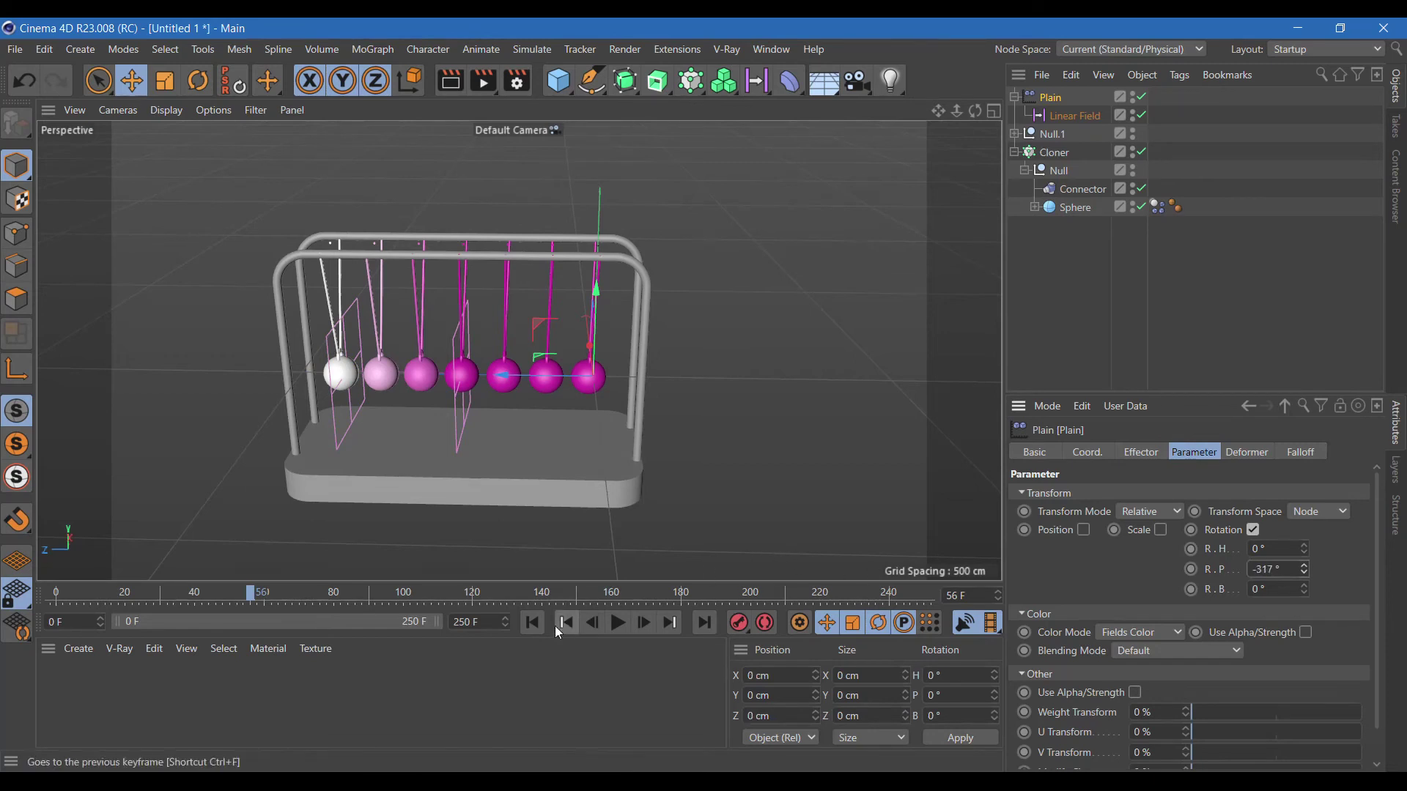
left_click(532, 623)
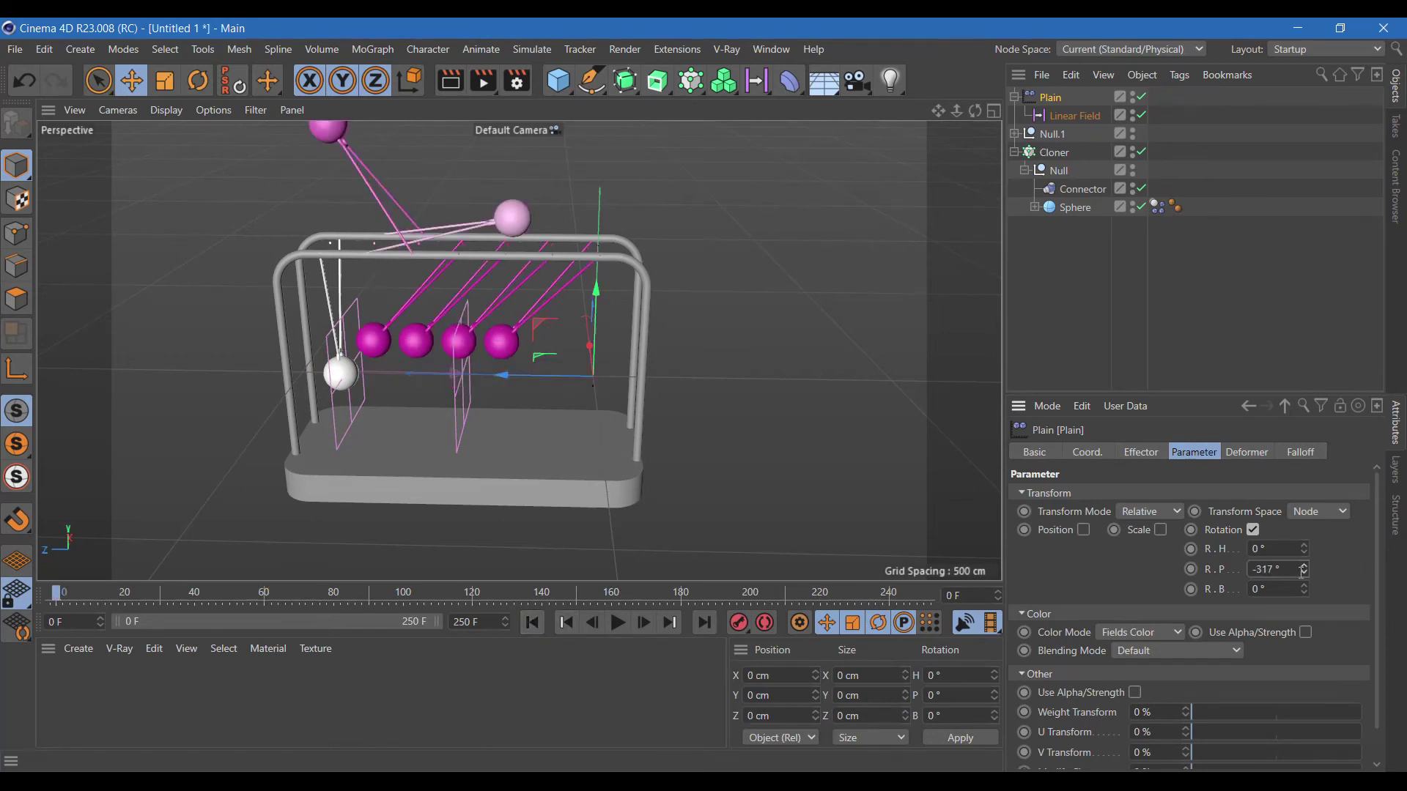
mouse_move(1310, 579)
left_mouse_down()
mouse_move(1309, 650)
mouse_move(1304, 597)
left_mouse_up()
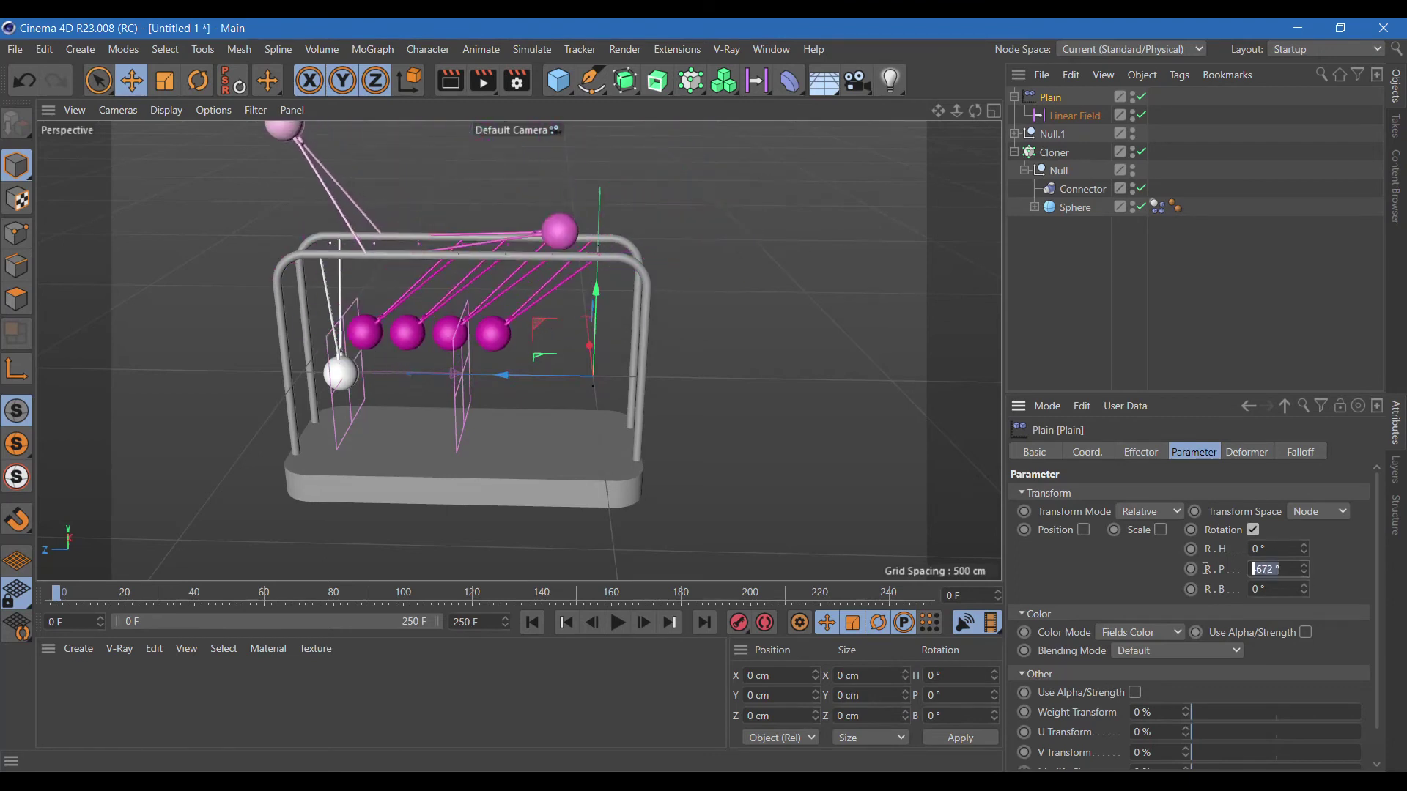
type("-60")
key("Return")
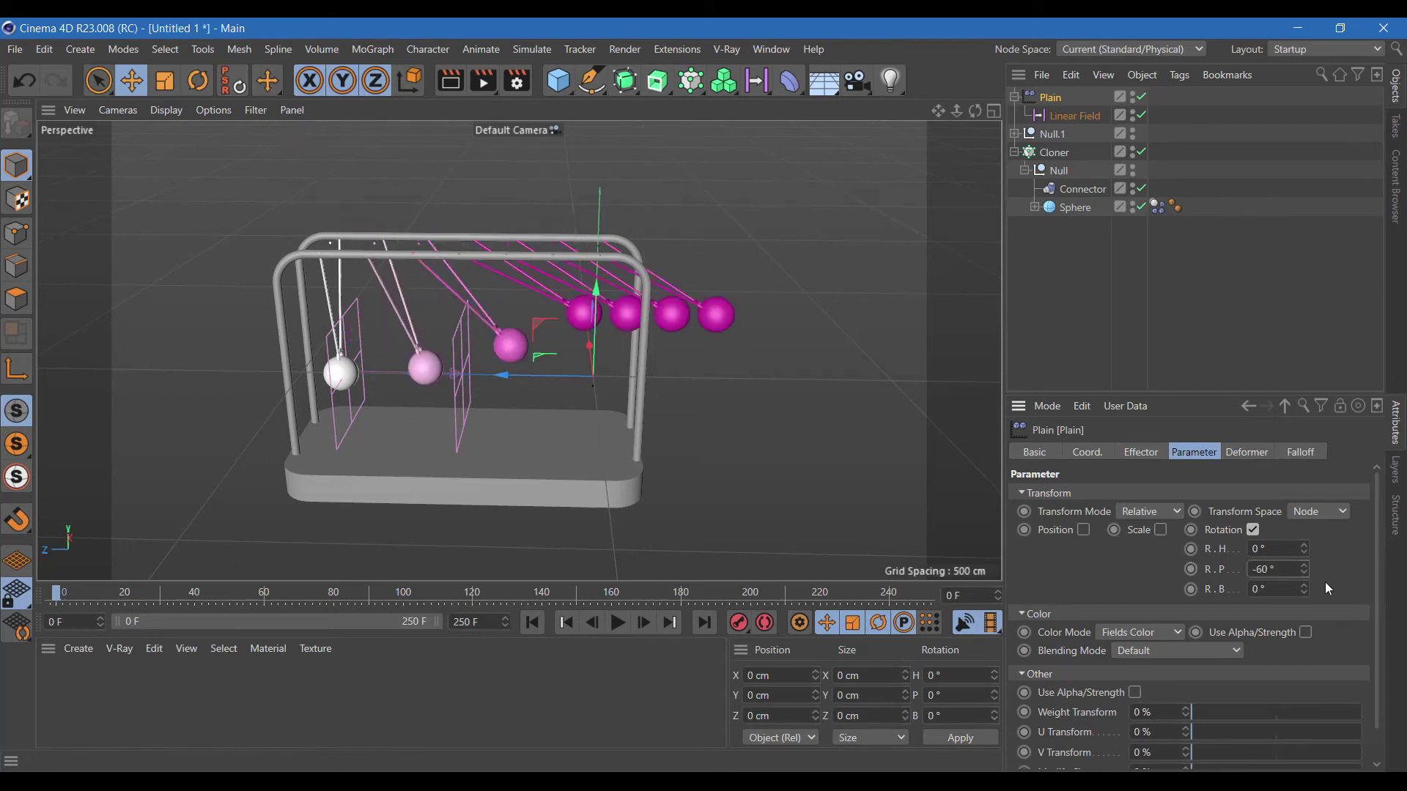
Step: Play the simulation with the current swing, stop it mid-swing, and render the active view to check the cradle
left_click(618, 623)
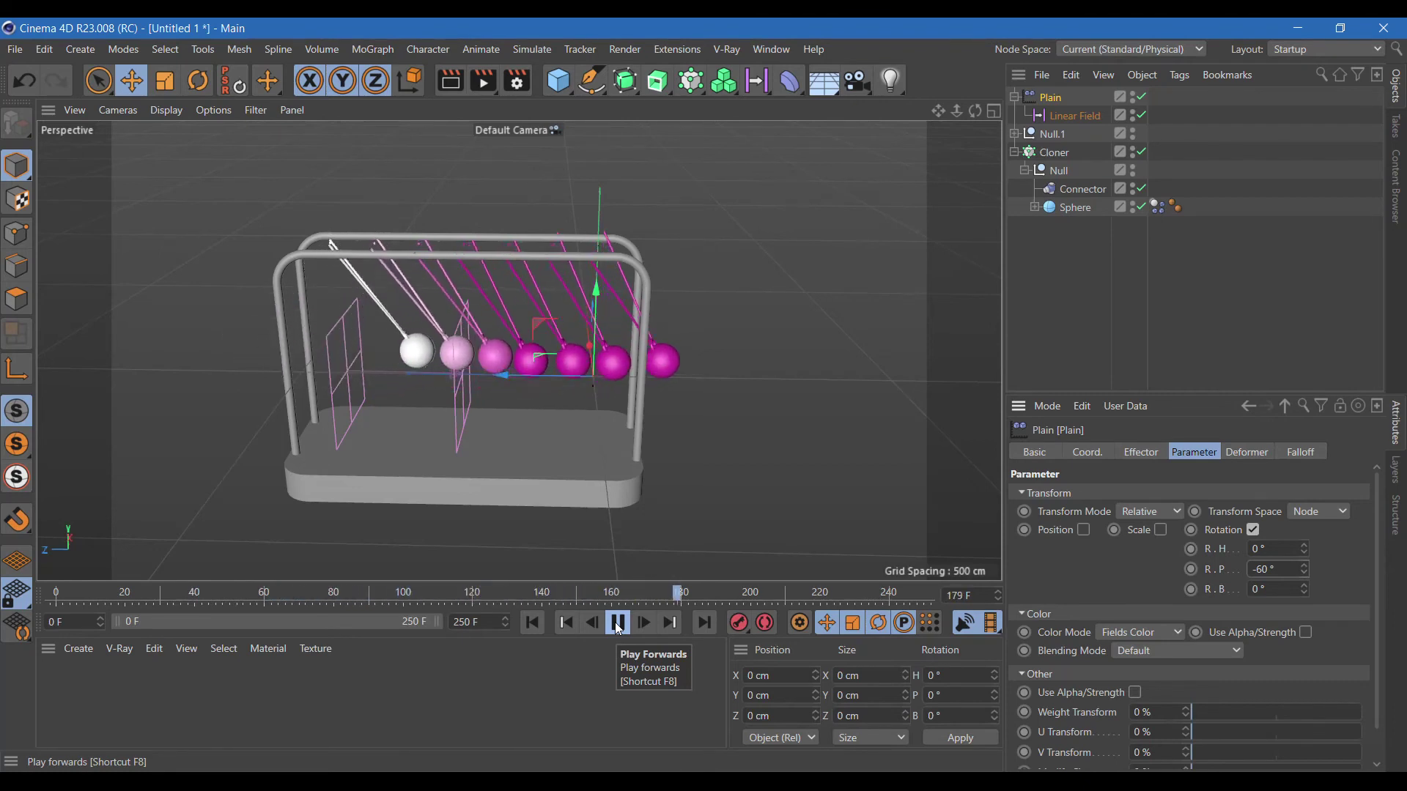
left_click(617, 624)
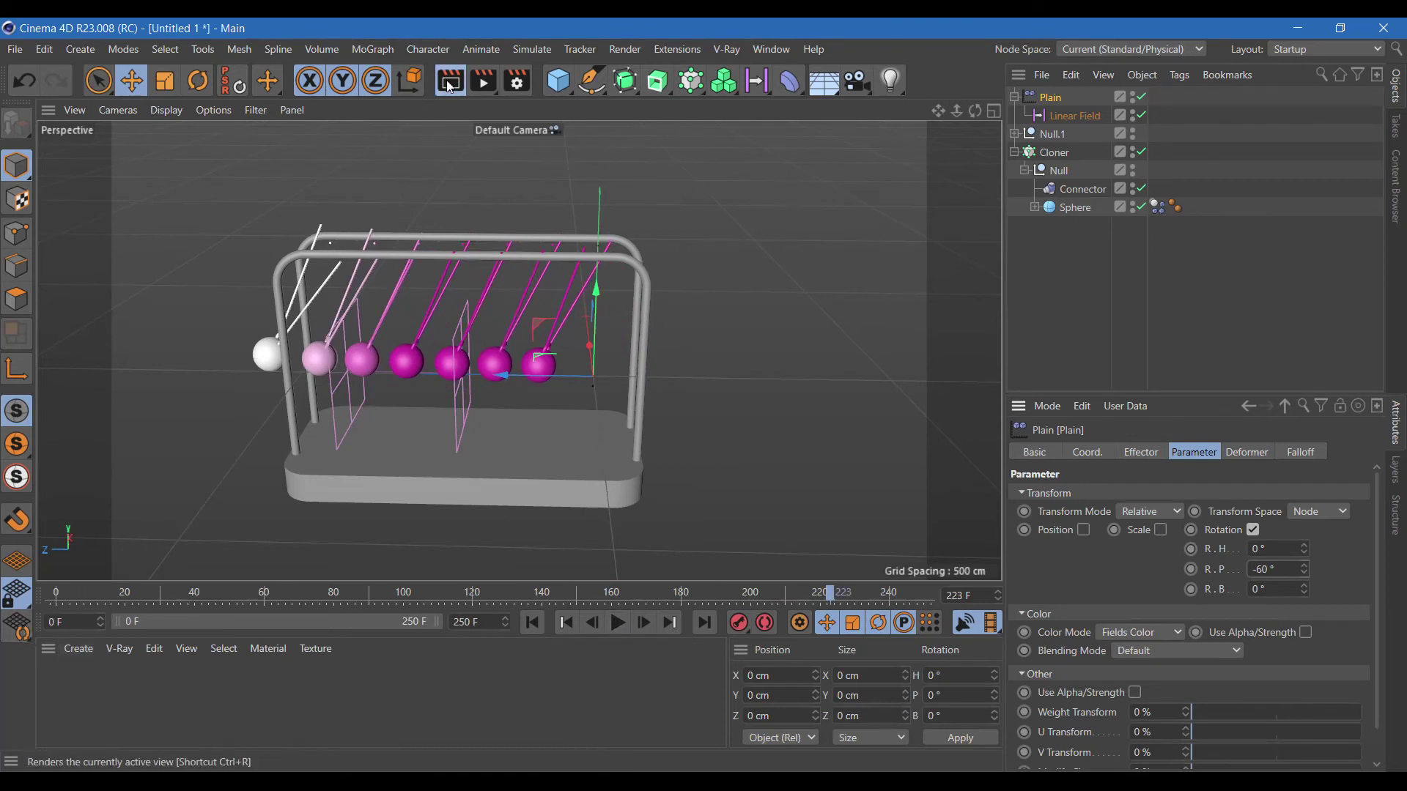
left_click(450, 83)
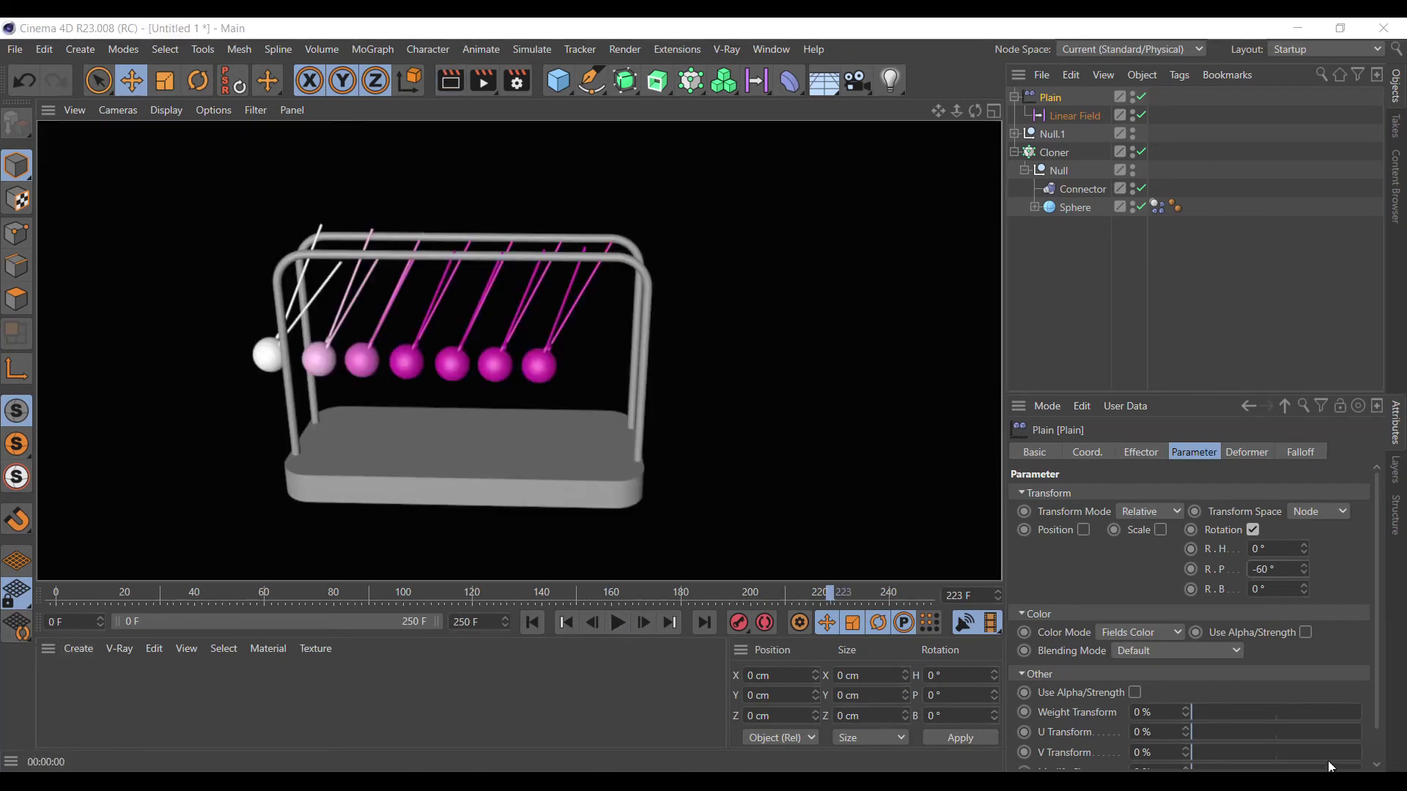
Step: Set the Sphere's Dynamics Body Linear Damping and Angular Damping to 25% each, and replay the simulation from the start
left_click(1156, 207)
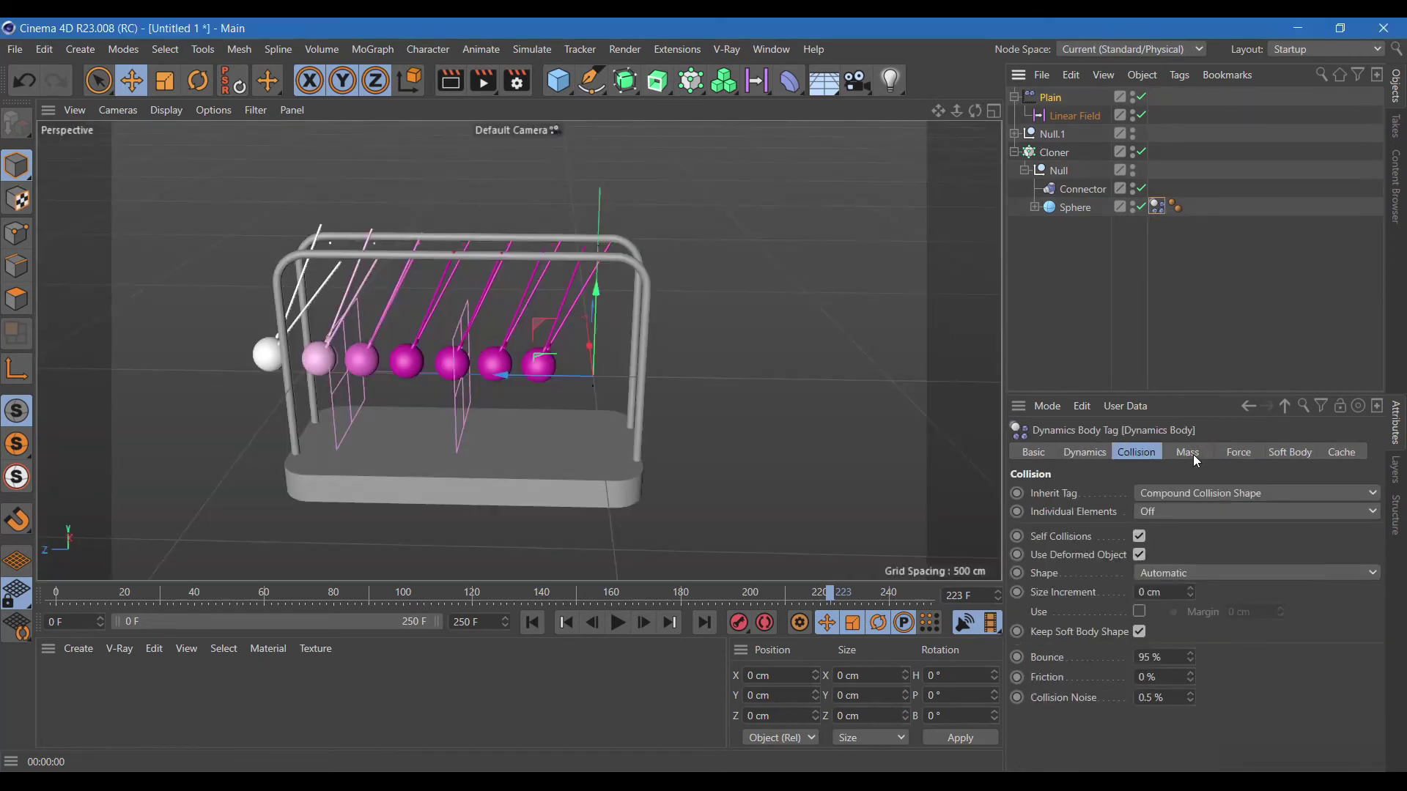
left_click(1193, 455)
left_click(1237, 454)
double_click(1156, 540)
type("25")
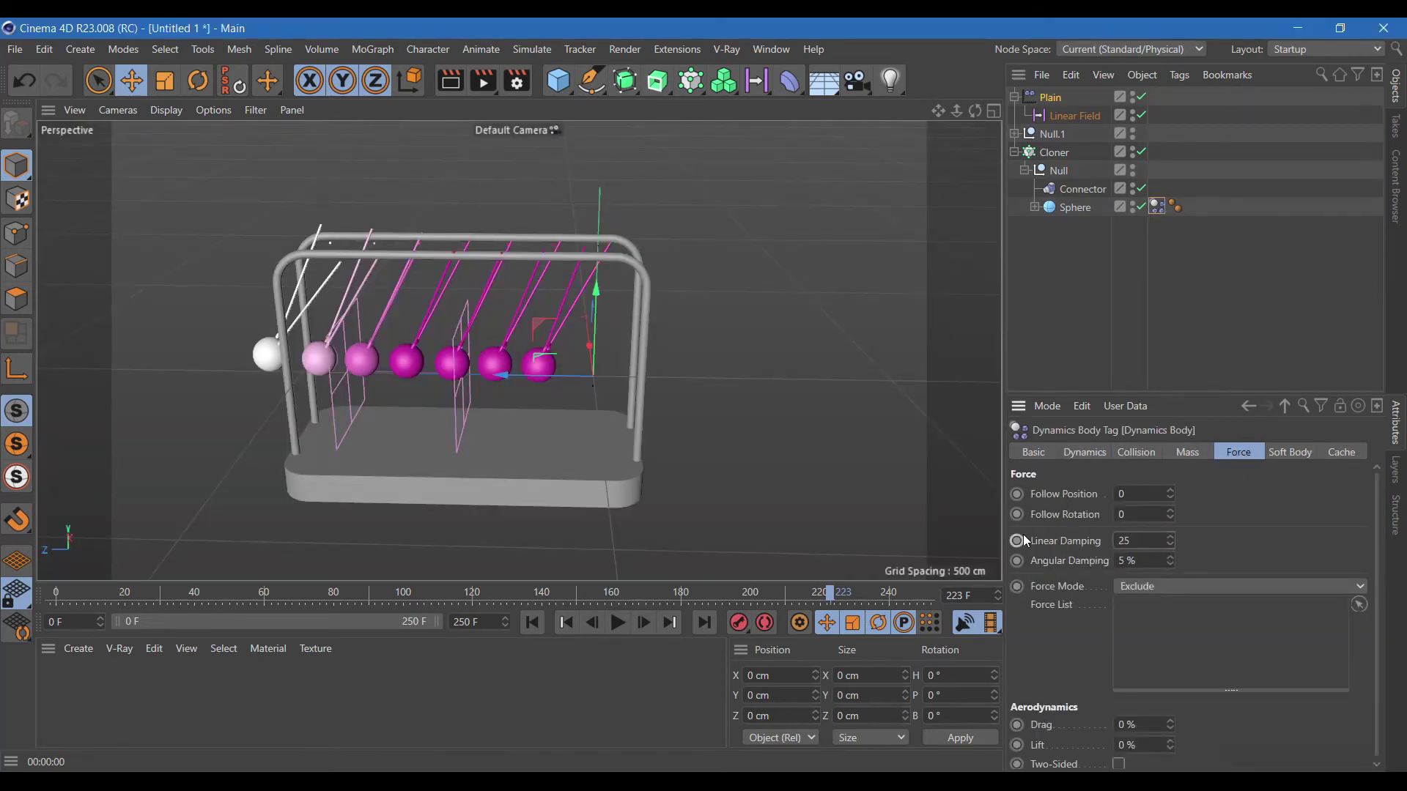
left_click(1126, 561)
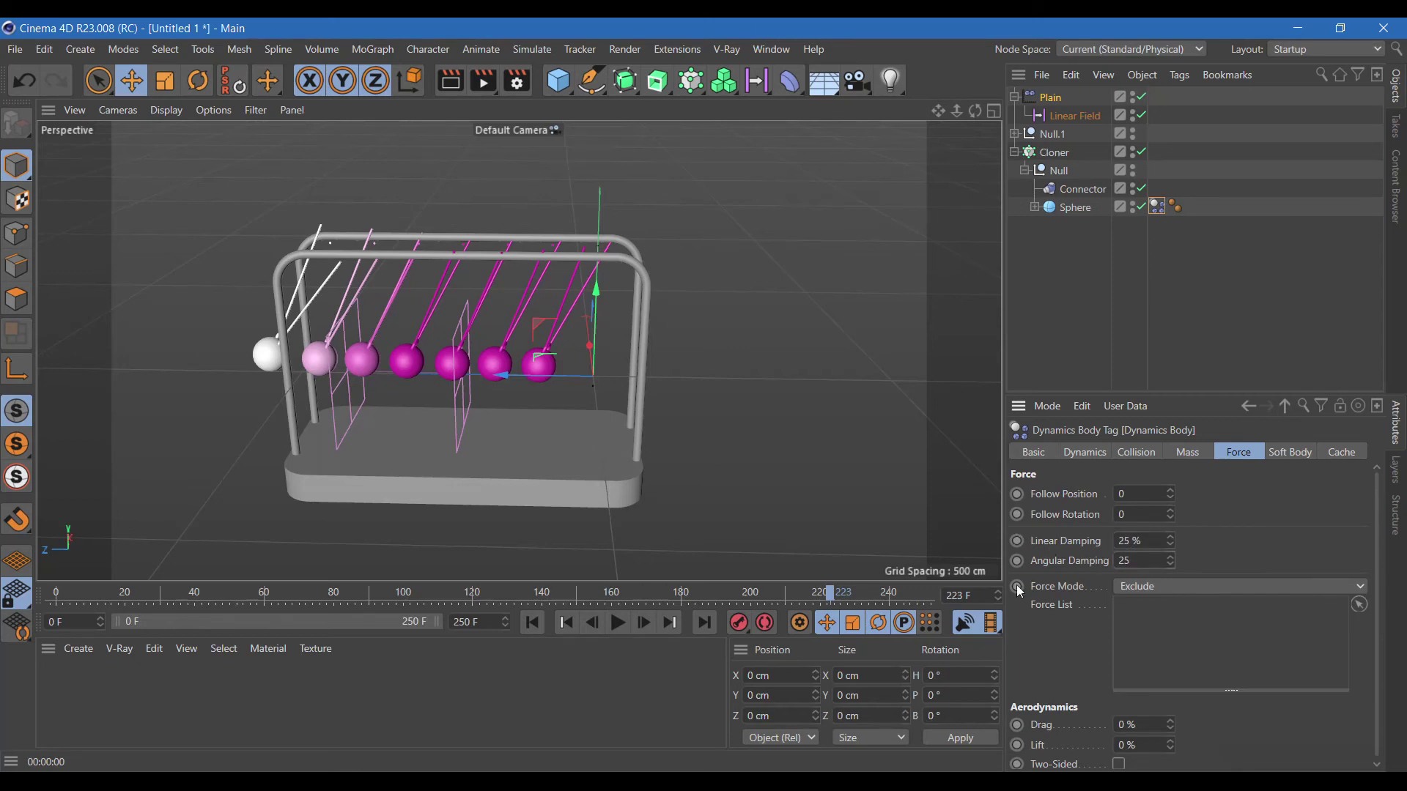
left_click(533, 622)
left_click(618, 623)
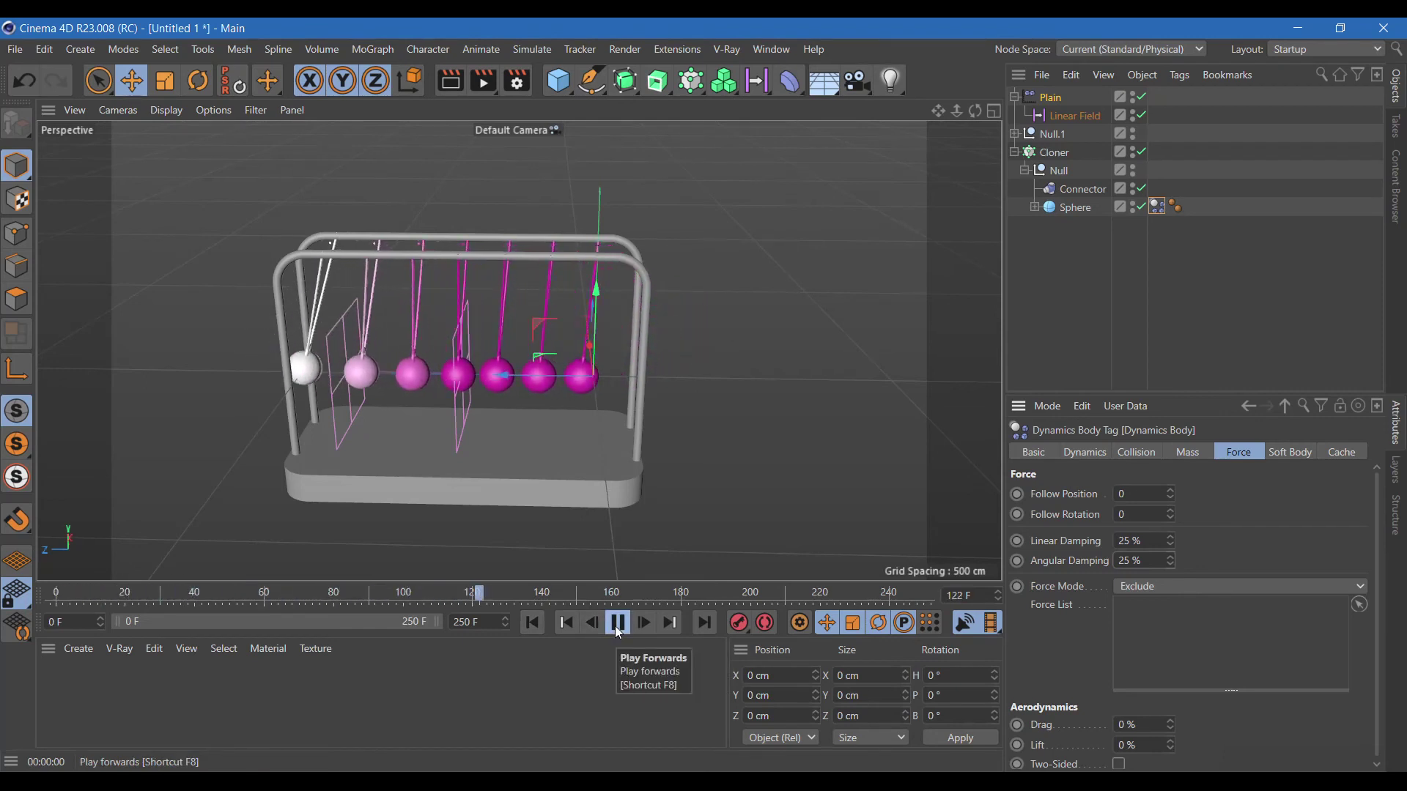
left_click(618, 623)
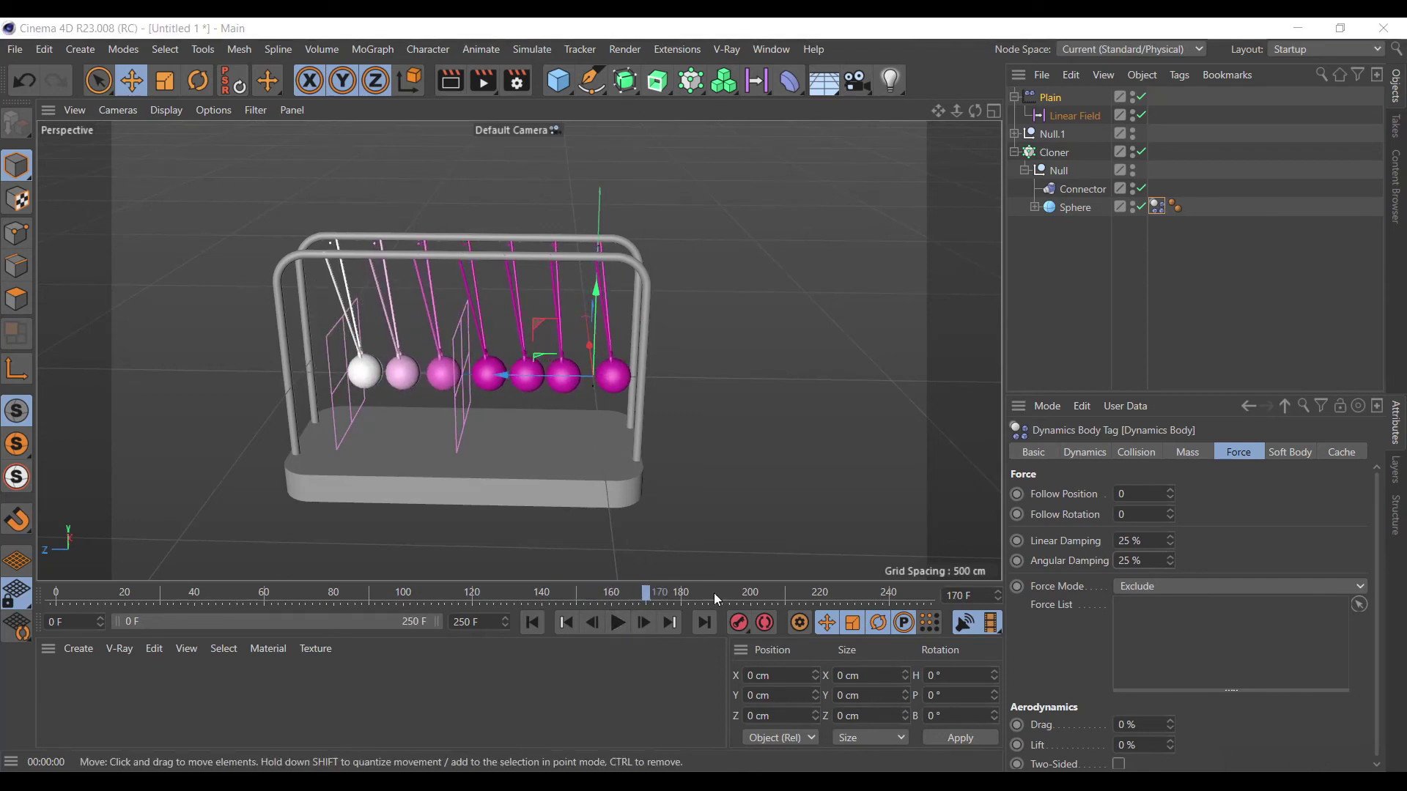
Step: Set the gravity in the project's Dynamics settings to 2000 cm
left_click(44, 49)
left_click(131, 239)
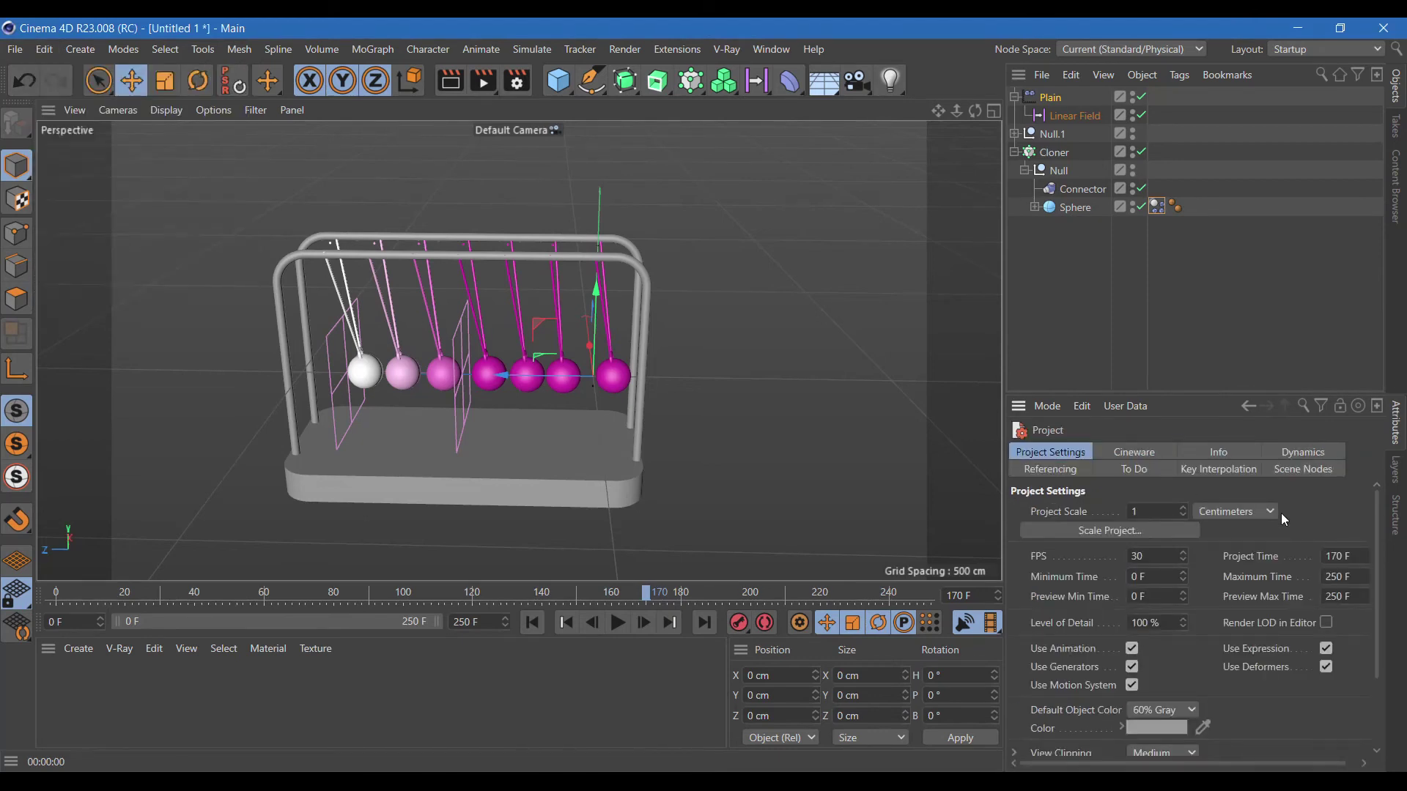
left_click(1304, 455)
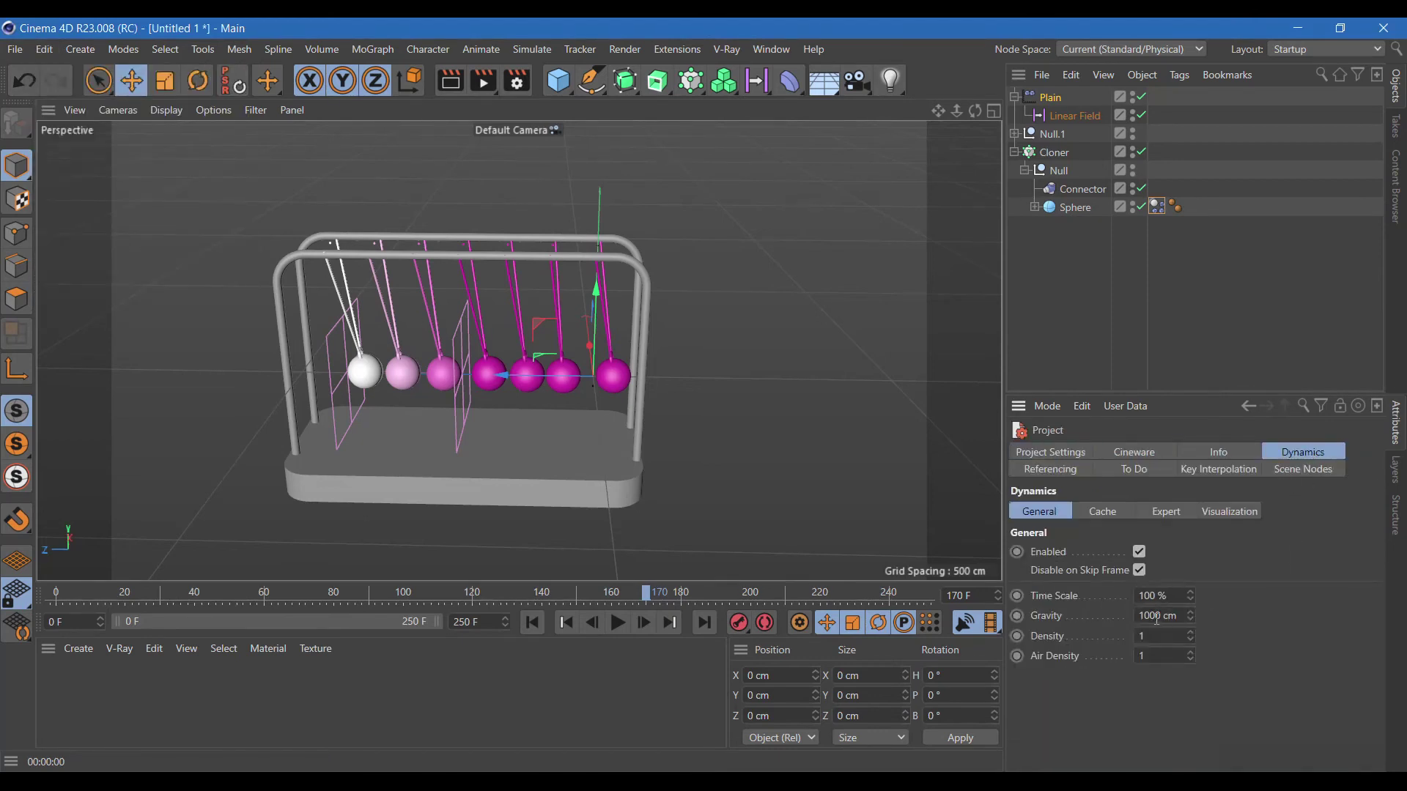
type("2000")
key("Return")
Step: Set the project's expert dynamics Steps per Frame to 61 and replay the simulation from the start
left_click(1175, 511)
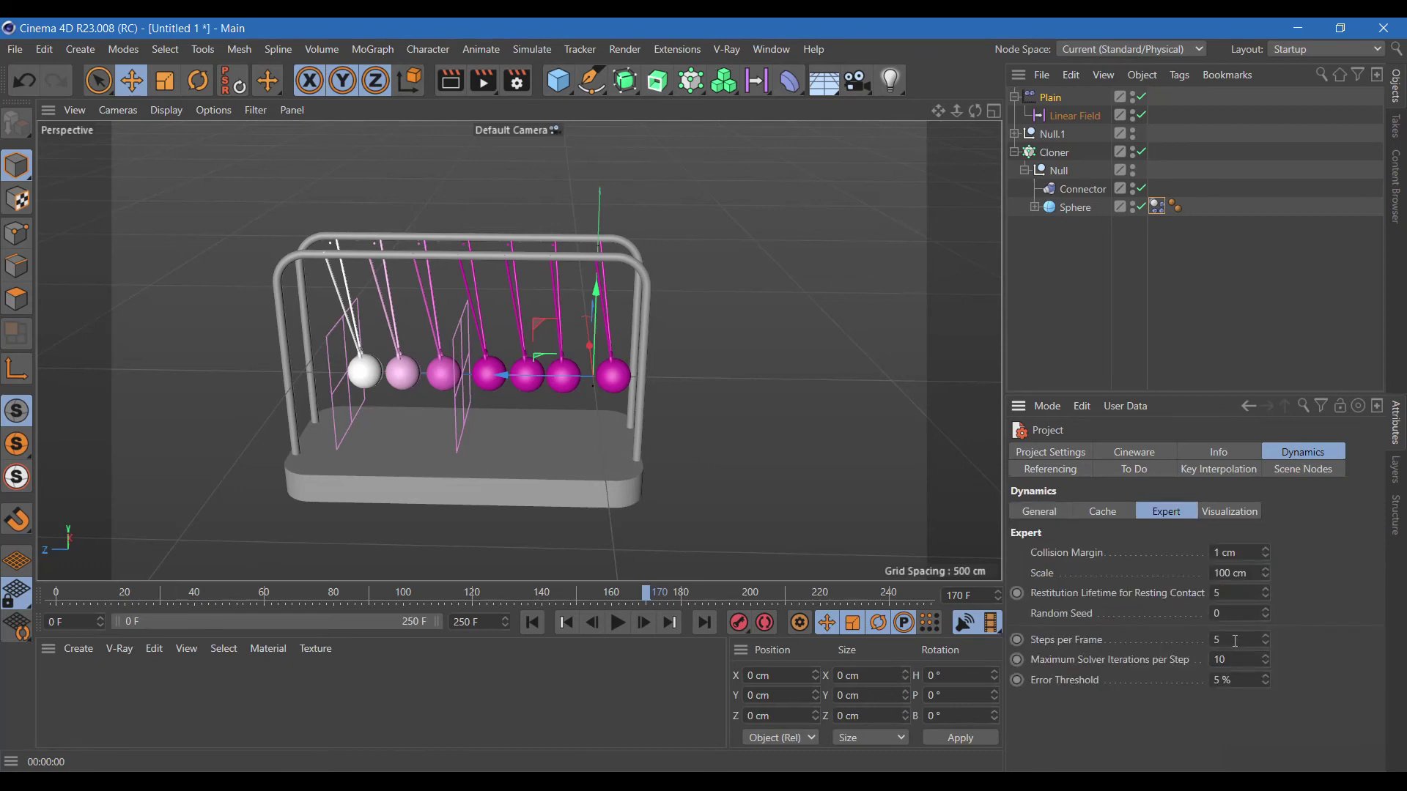
type("6")
left_click(542, 625)
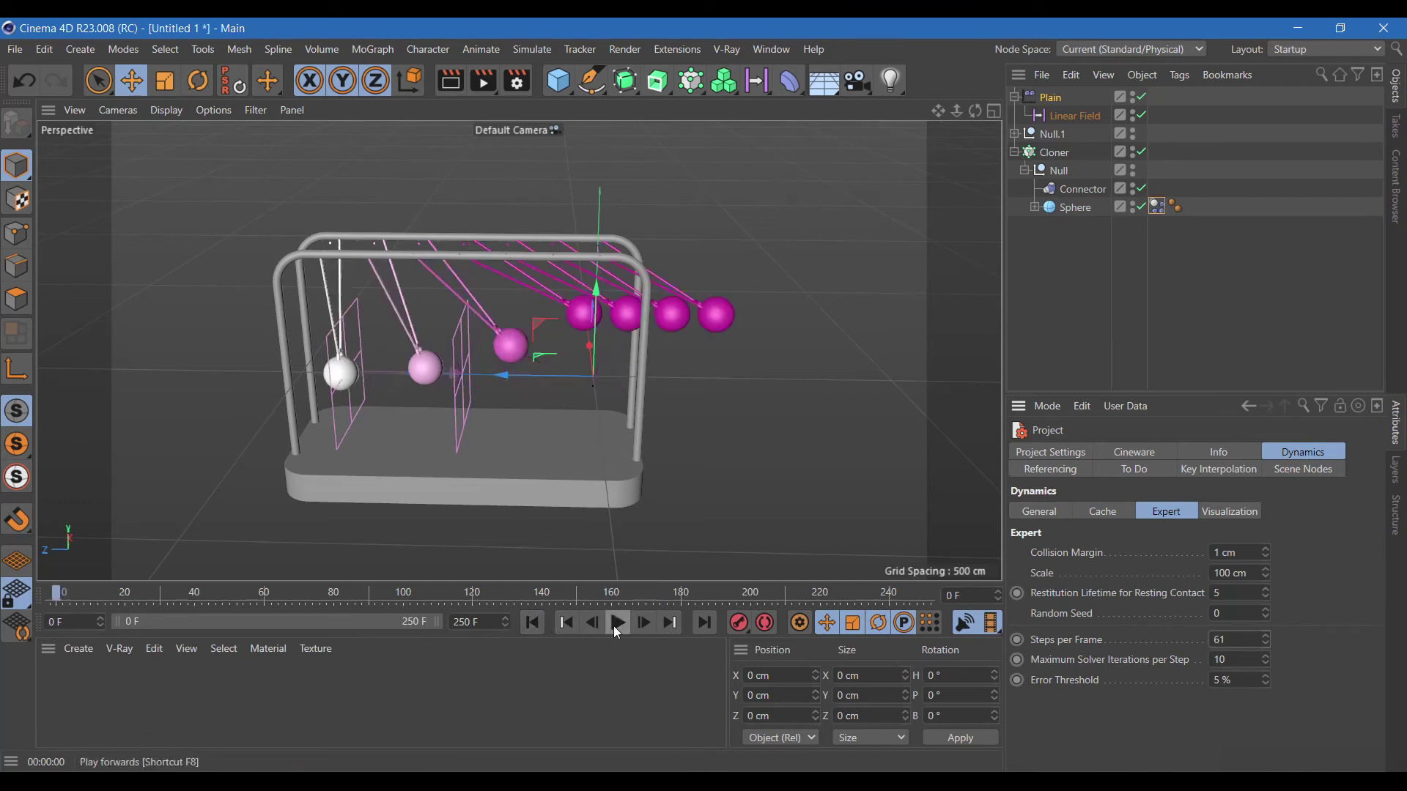
left_click(614, 626)
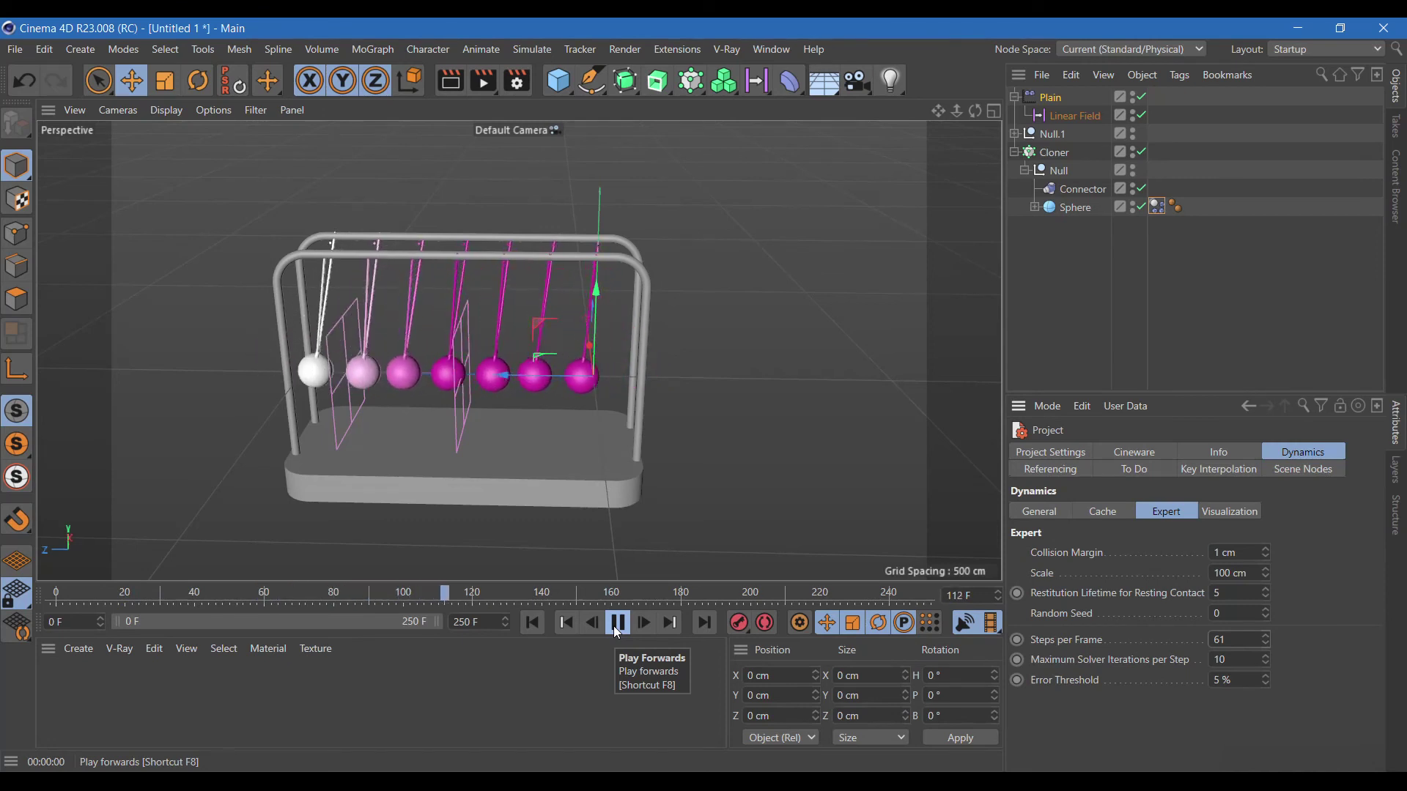
left_click(615, 629)
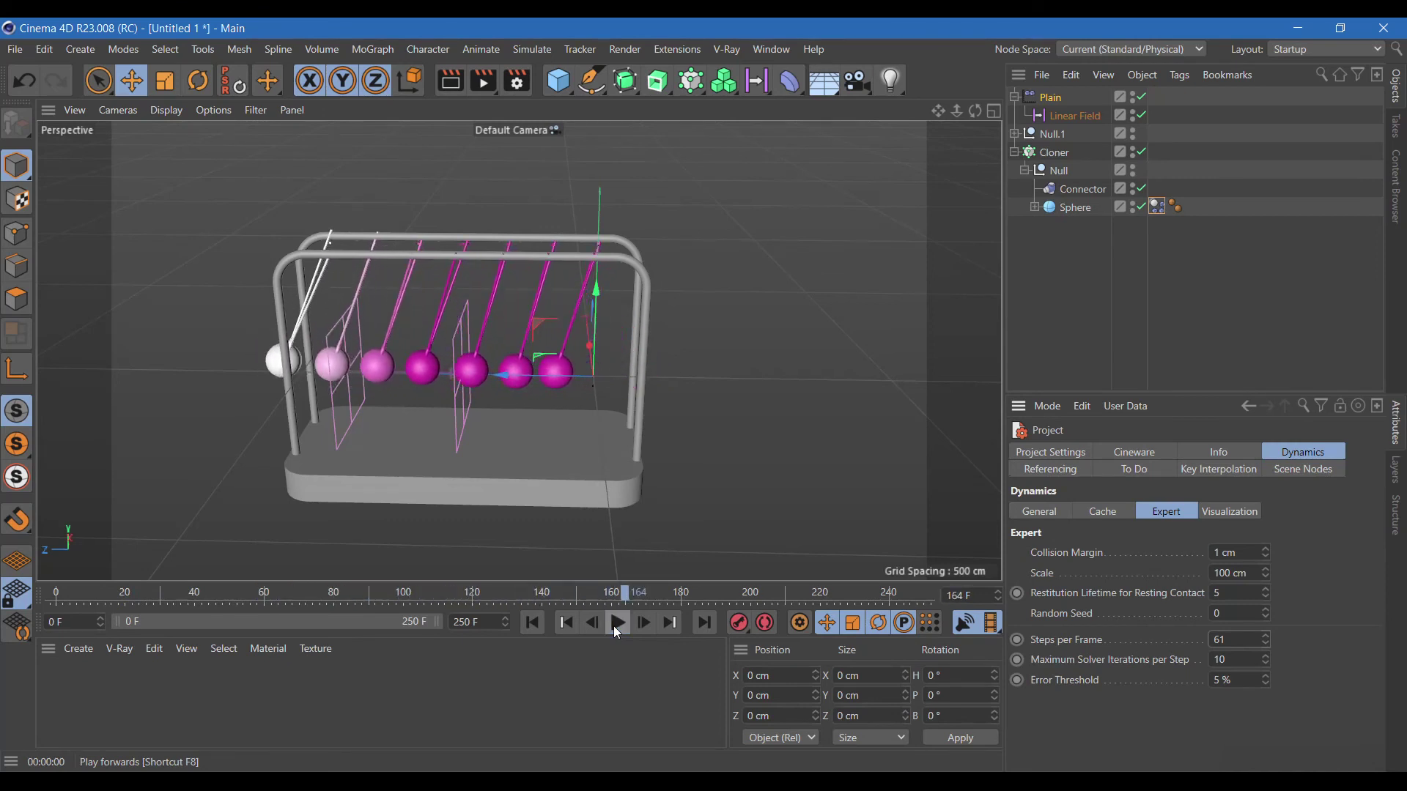
Step: Set the Plain effector's R.P rotation to -30° and play the simulation to test the smaller swing
left_click(1157, 208)
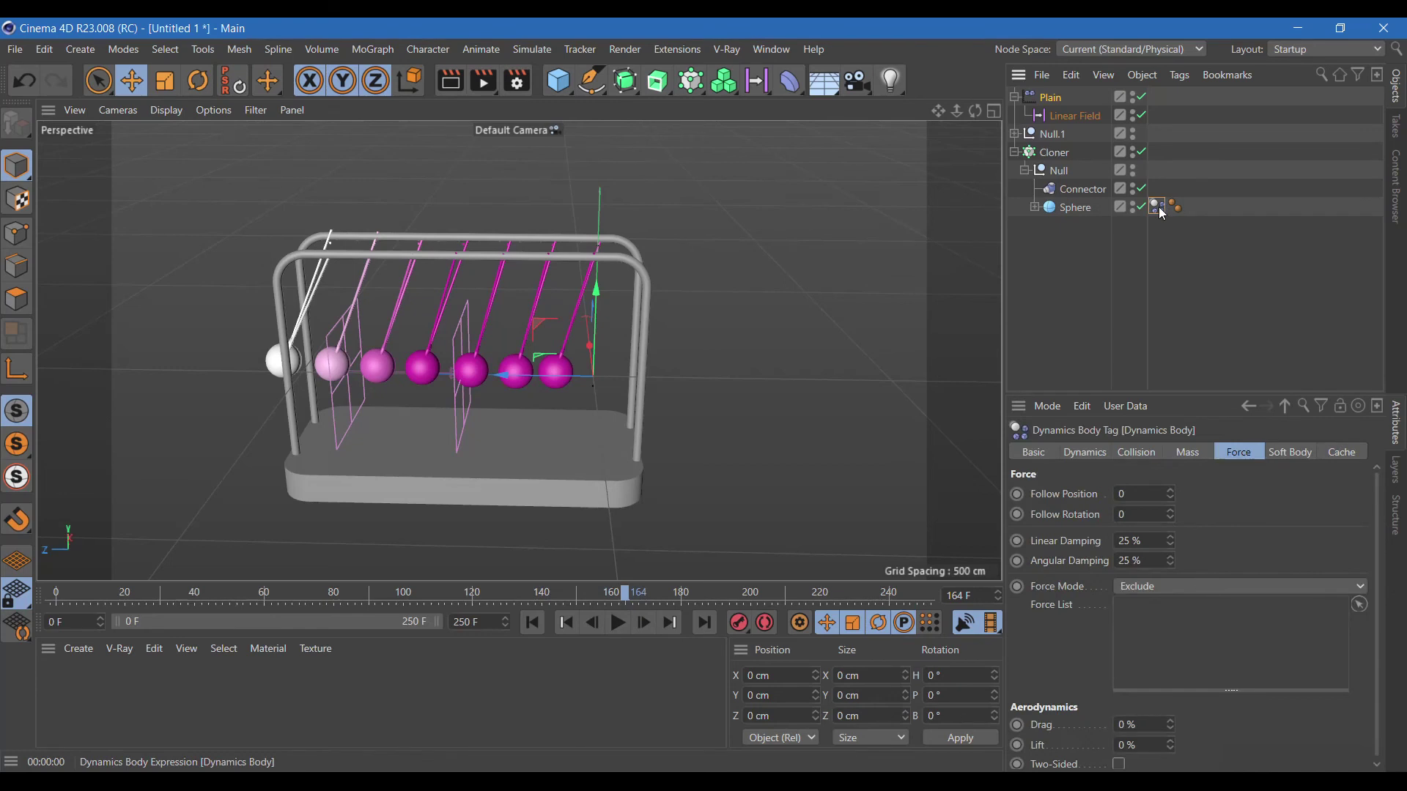
left_click(1054, 101)
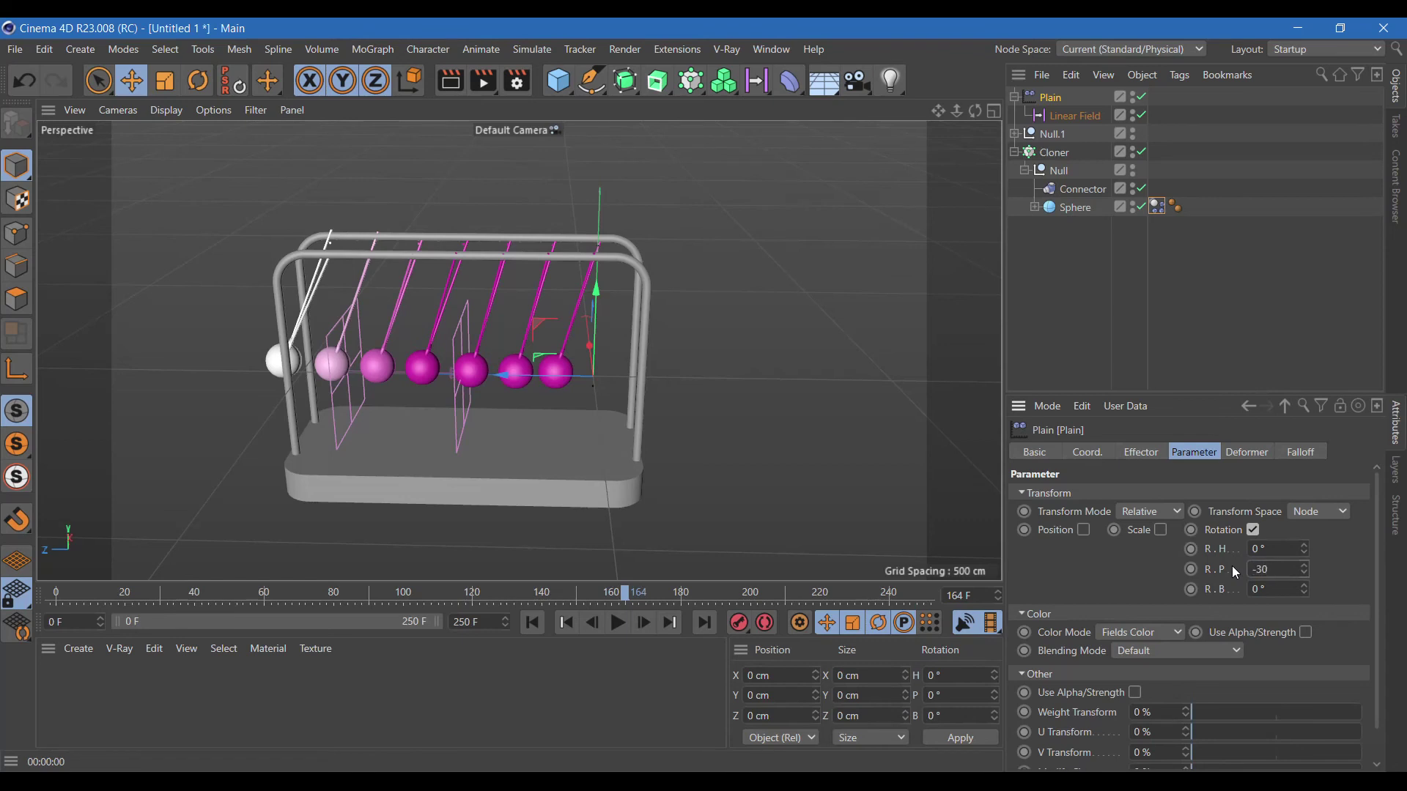
type("-30")
key("Return")
left_click(619, 627)
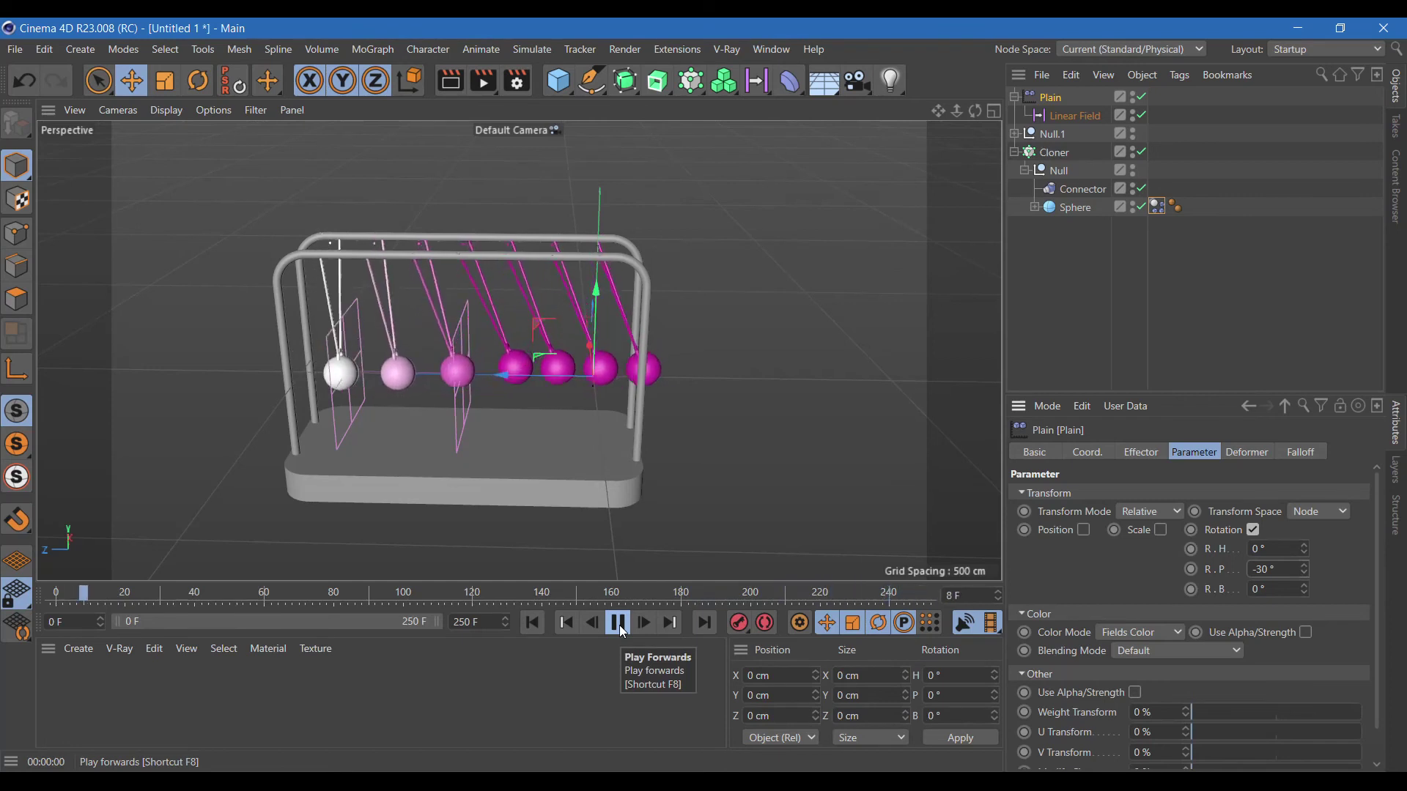
left_click(618, 624)
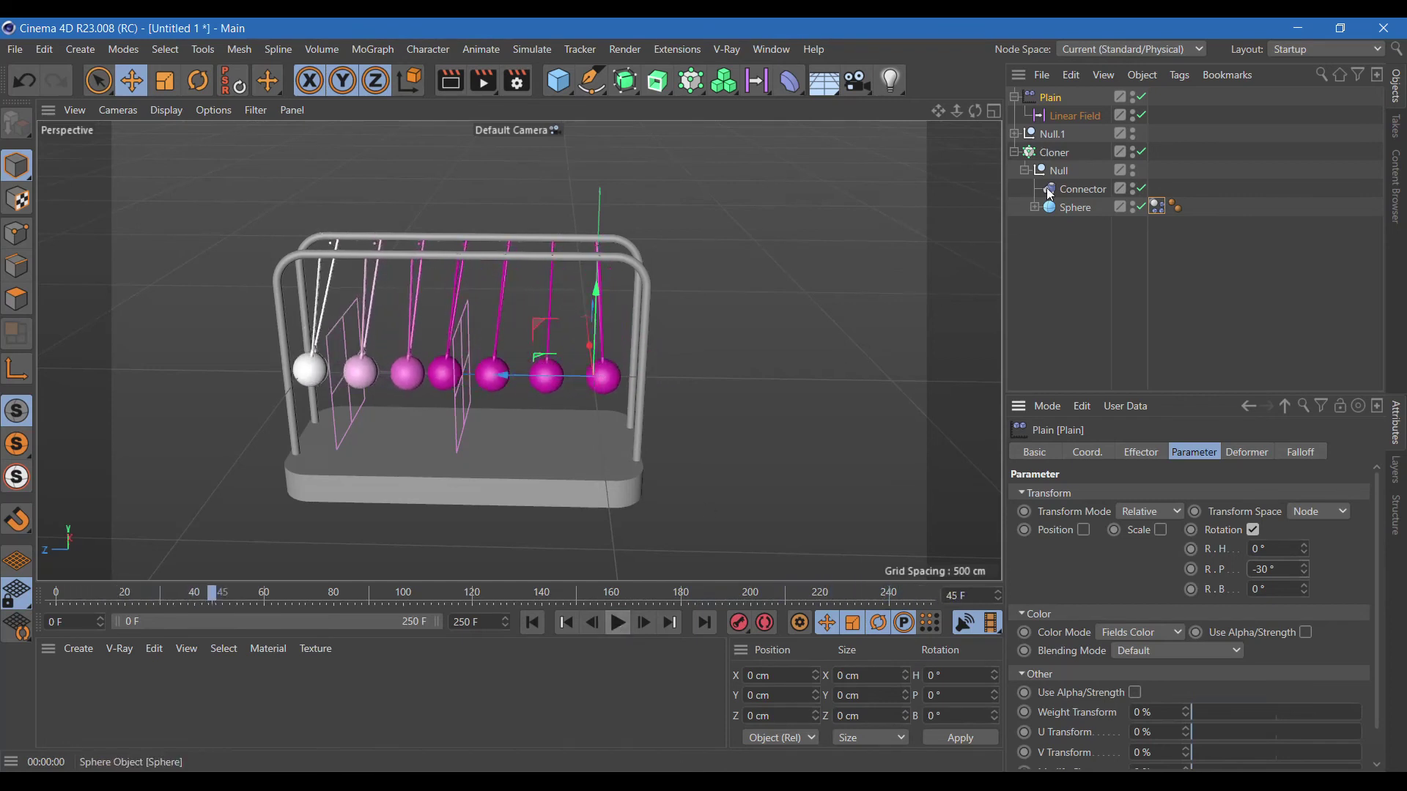
Step: Move the Linear Field outward to about Z 421 cm with its length shortened to about 79 cm, and replay the simulation
left_click(1049, 117)
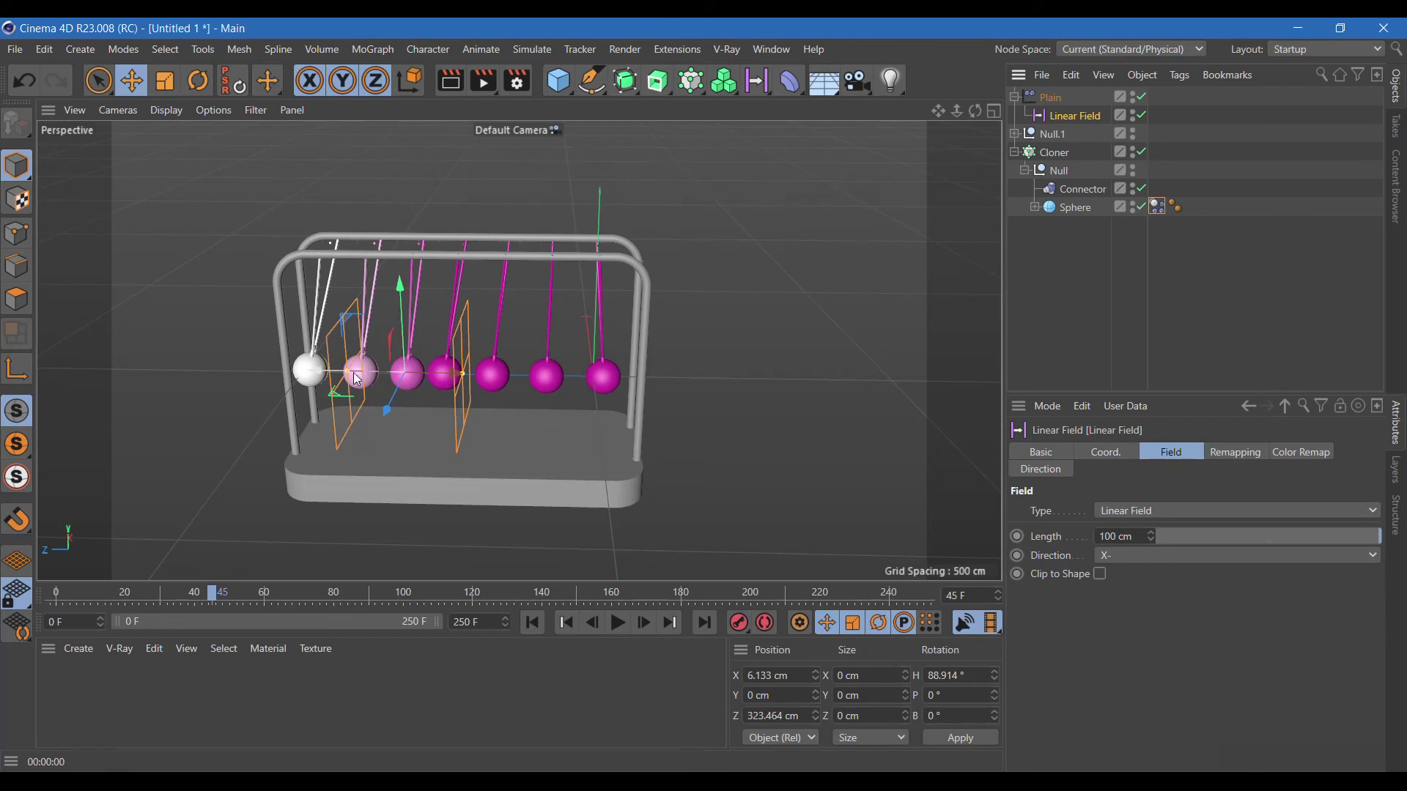
left_click_drag(339, 380, 268, 371)
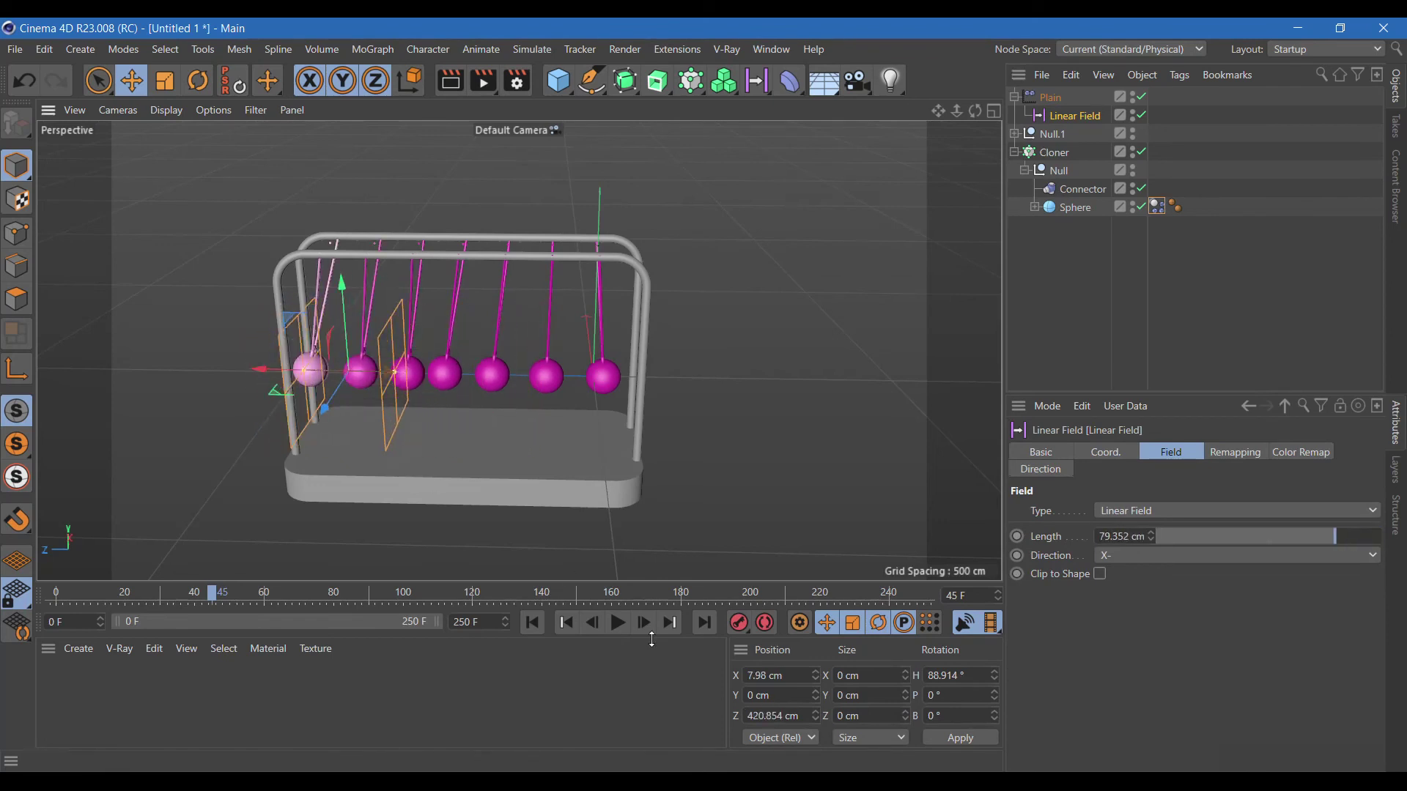
left_click(533, 623)
left_click(617, 629)
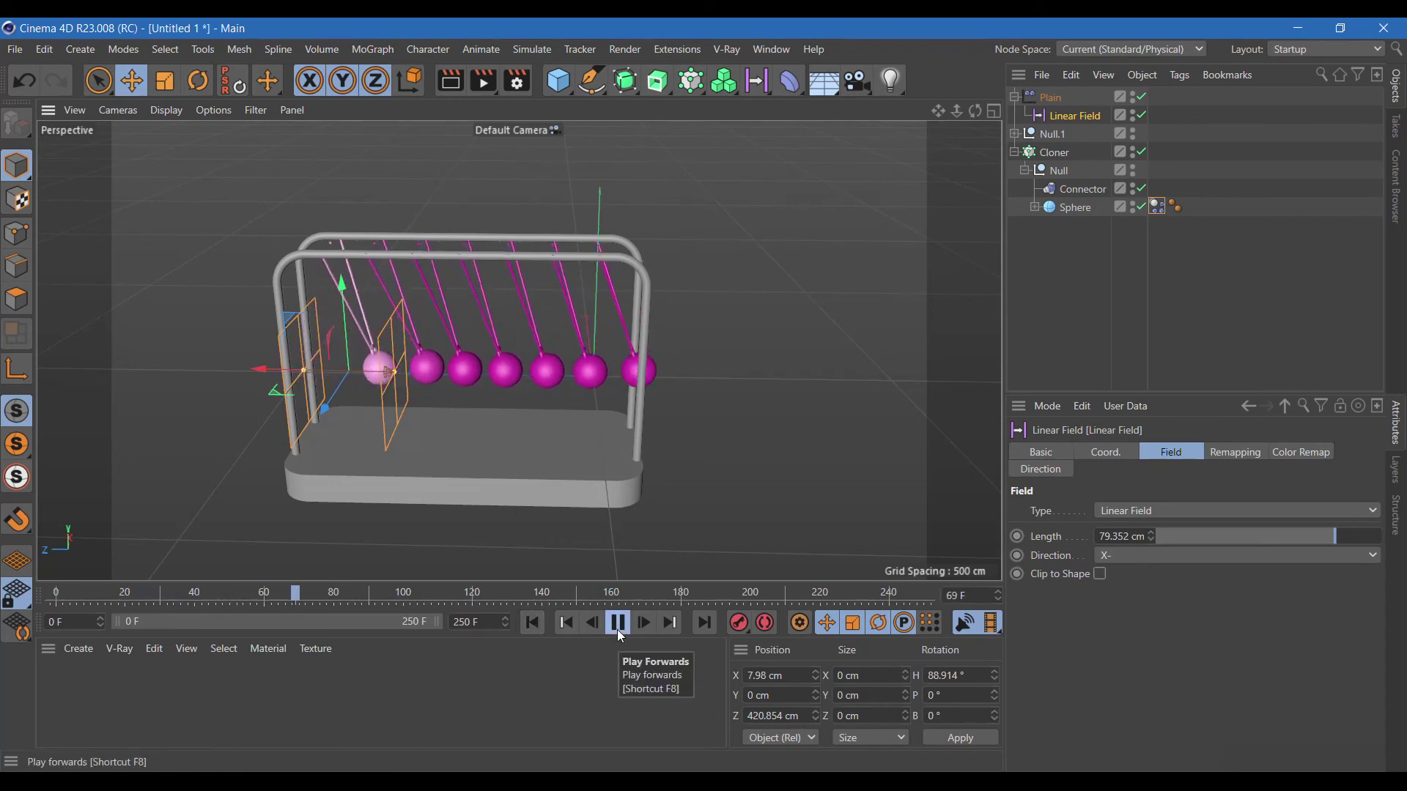
left_click(619, 630)
Step: Move the Linear Field back inward along the row of balls to about Z 293 cm and play the simulation
left_click_drag(278, 369, 351, 371)
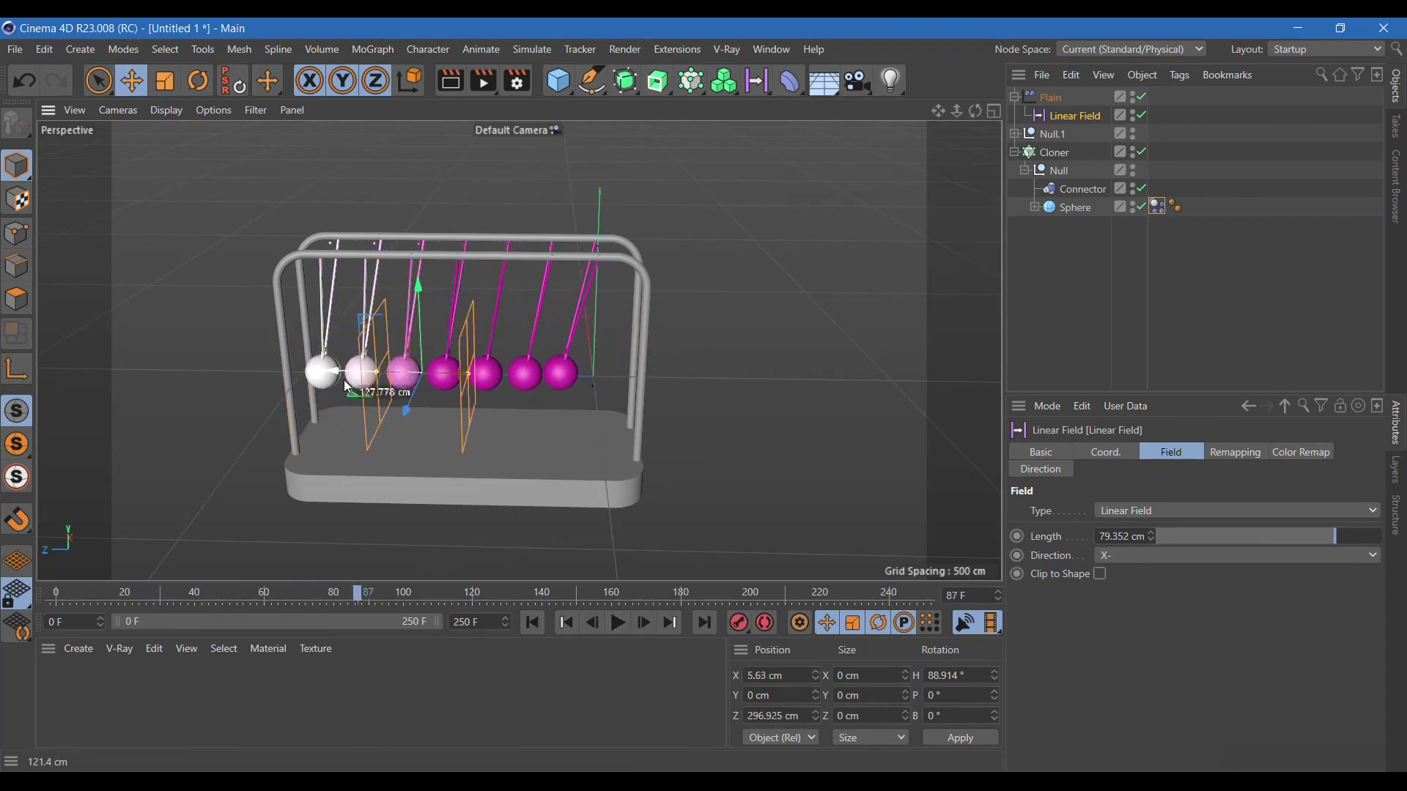
left_click(618, 623)
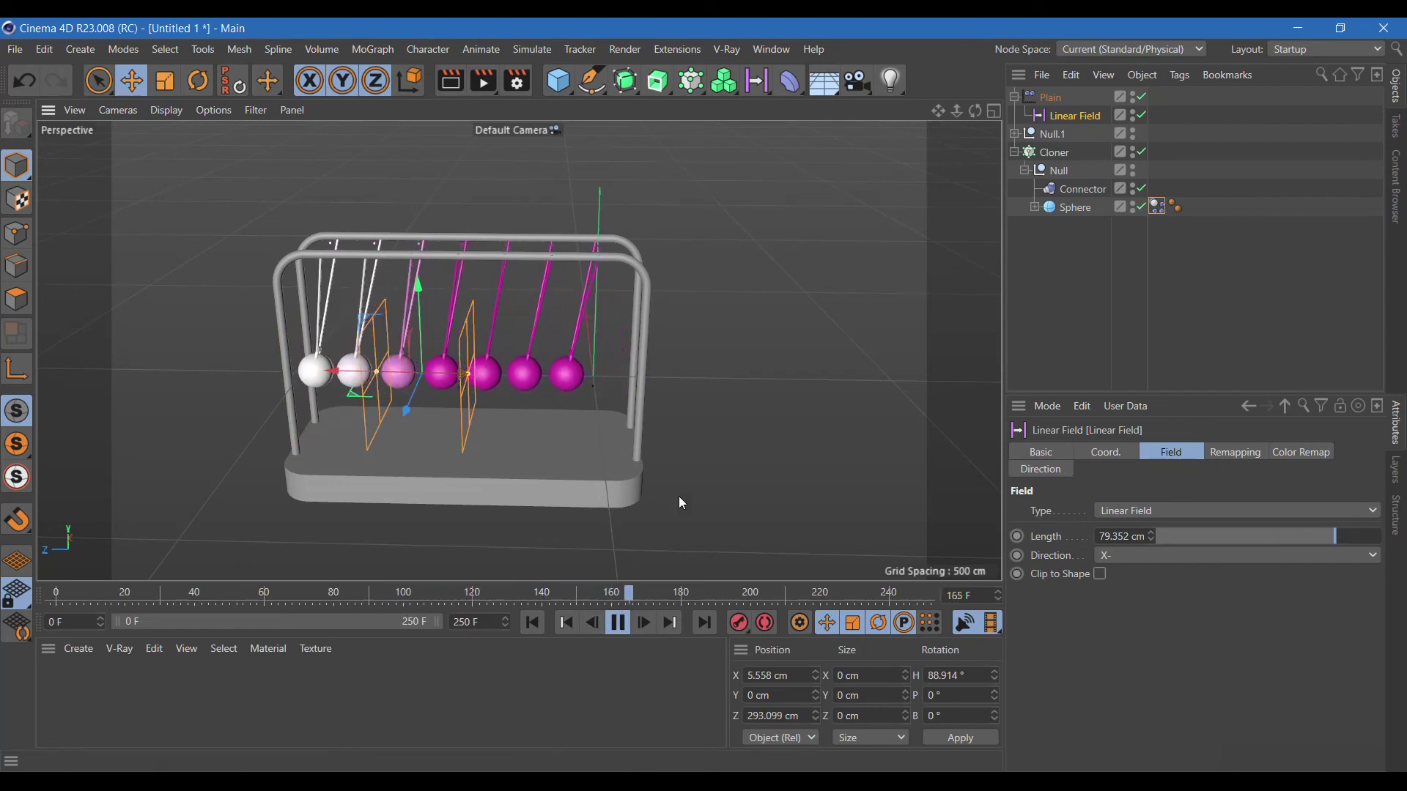
left_click(618, 622)
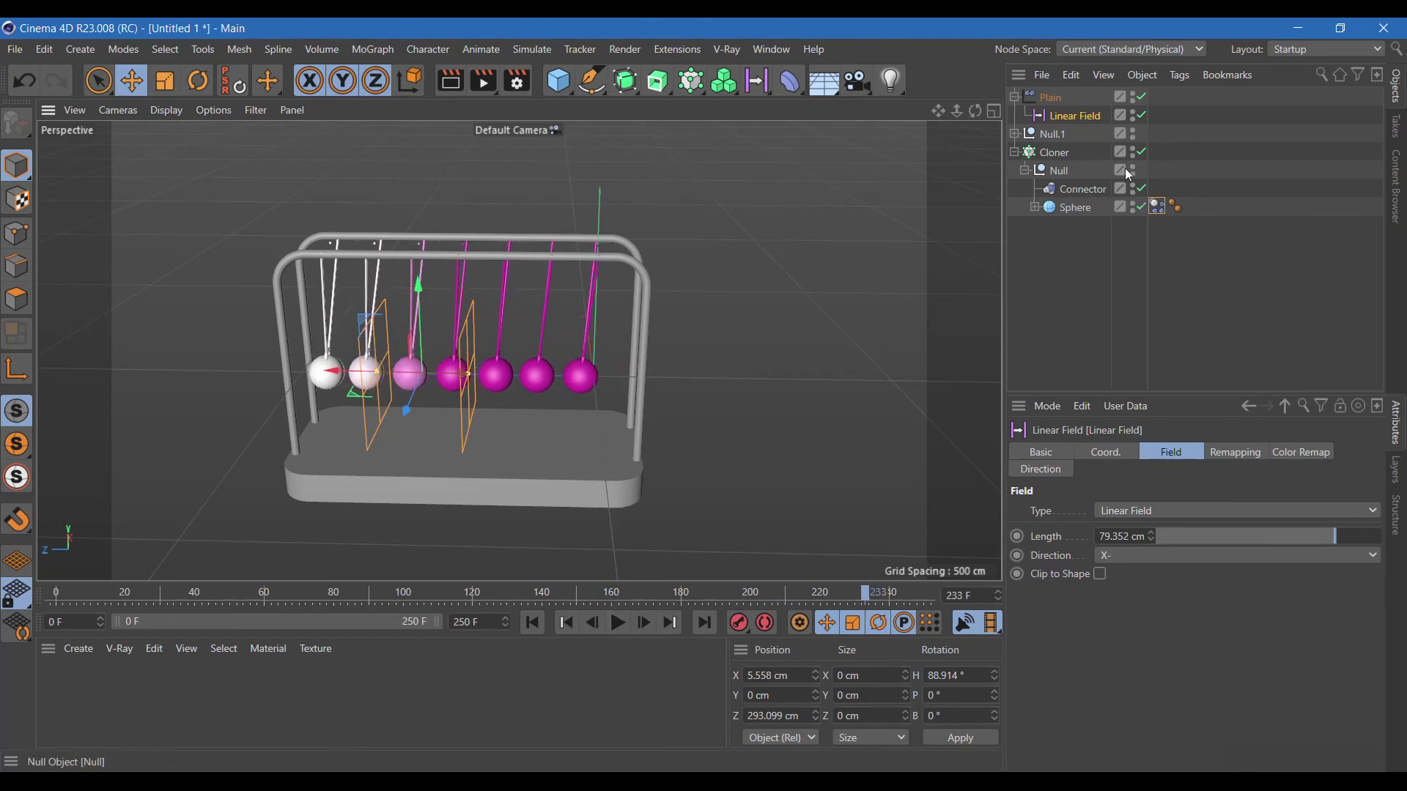
Step: Set the Plain effector's R.P rotation to -60° and replay the simulation from the start
left_click(1061, 96)
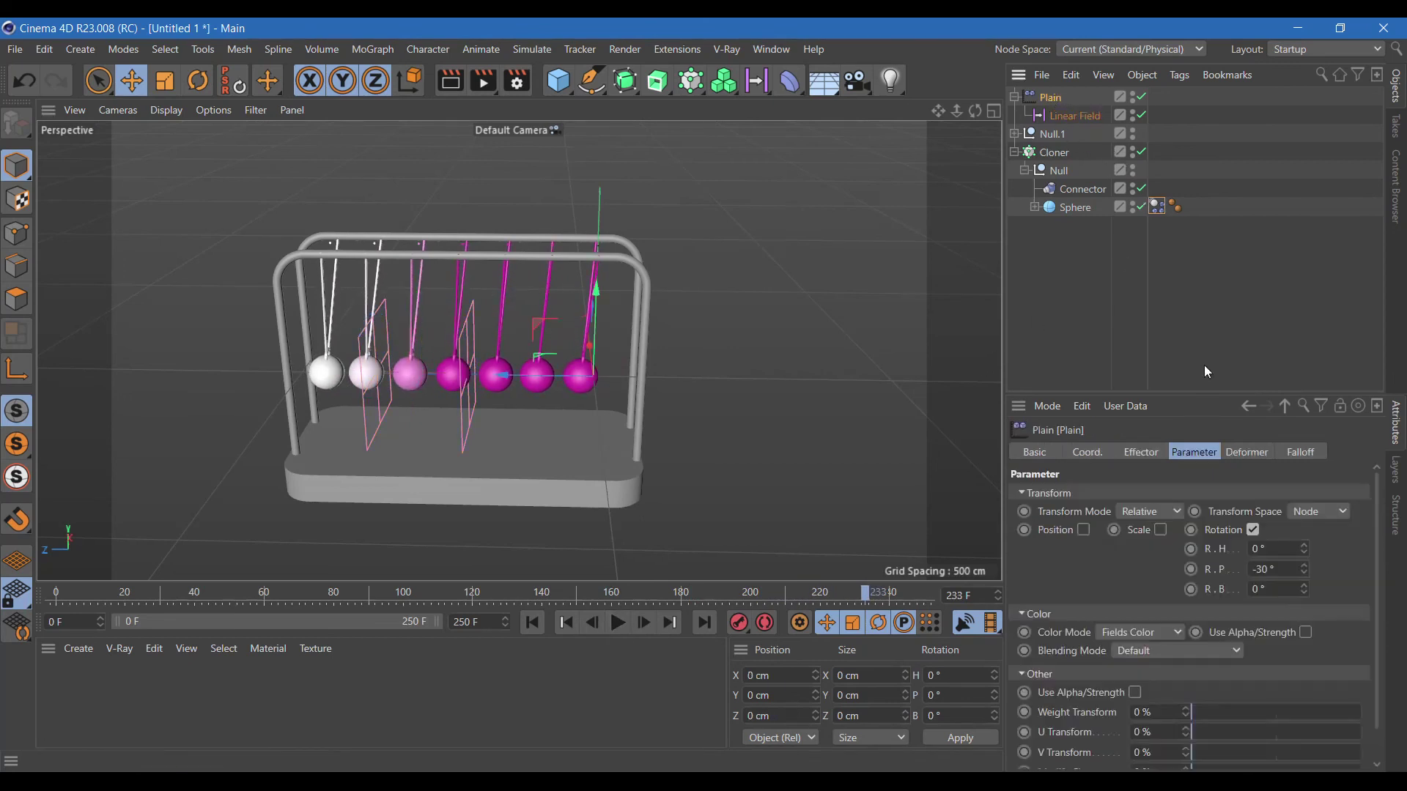
left_click(1293, 576)
type("-60")
key("Return")
left_click(530, 630)
left_click(619, 624)
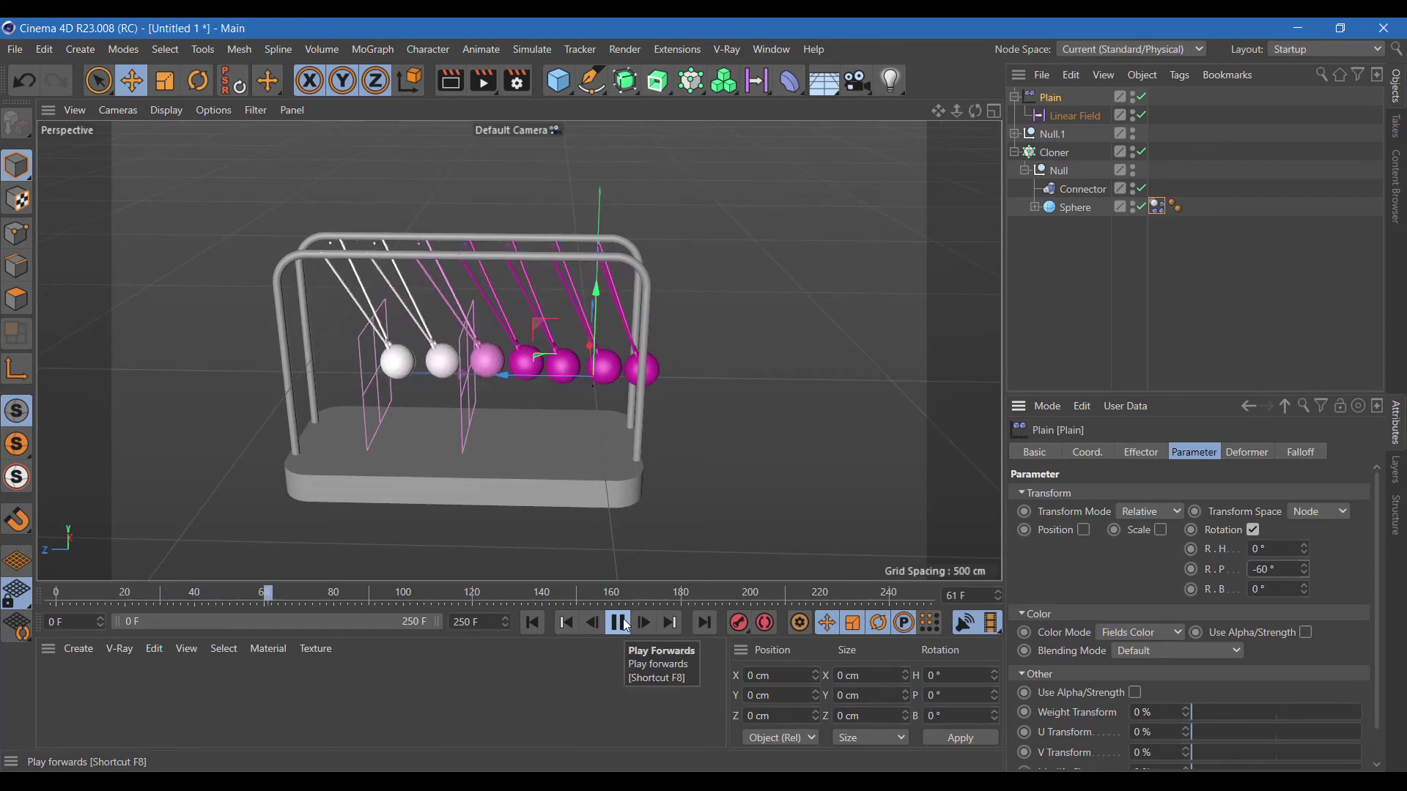
left_click(620, 623)
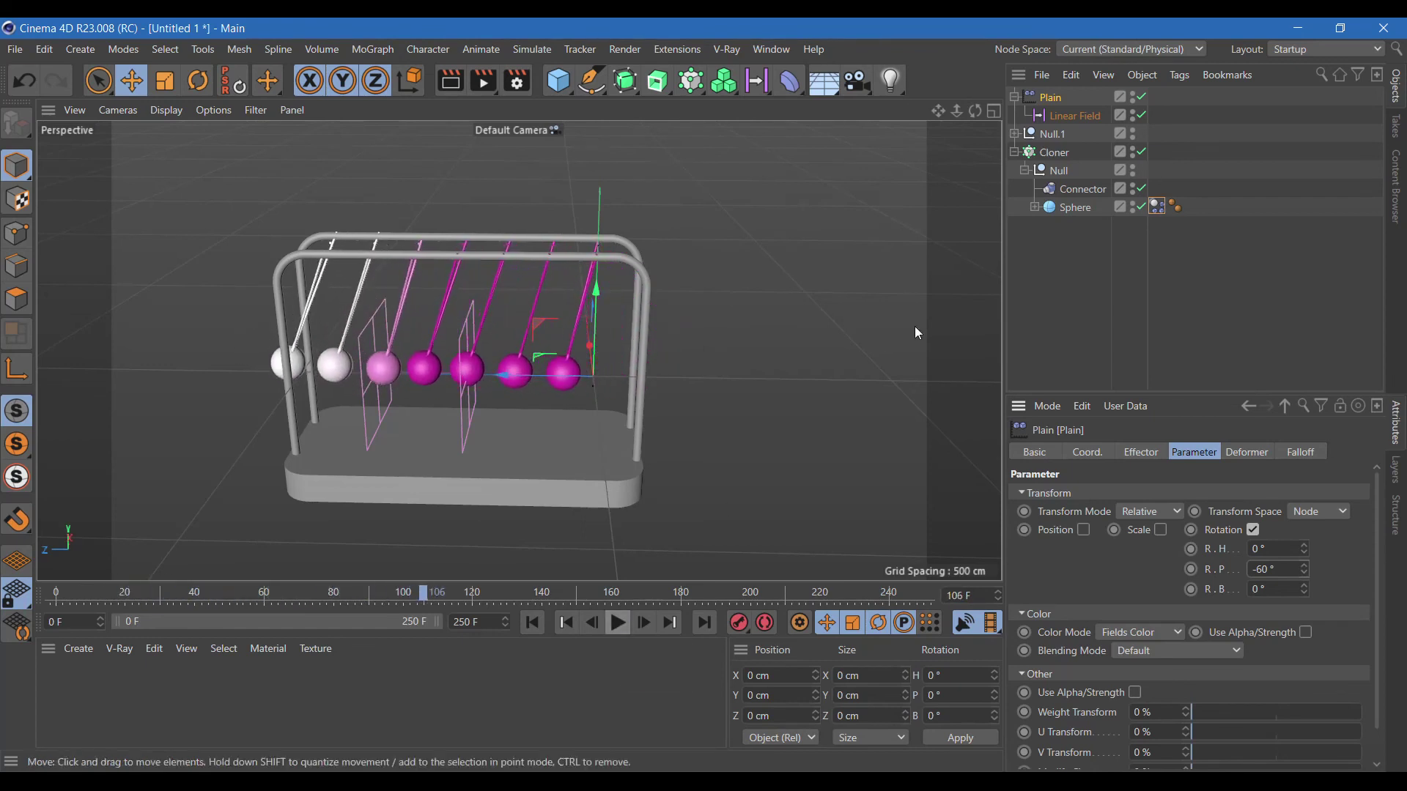
Step: Reduce the Cloner's count to 5 and adjust its P.Z spacing to 75 cm with the animation rewound to the start
left_click(1055, 152)
left_click(1140, 452)
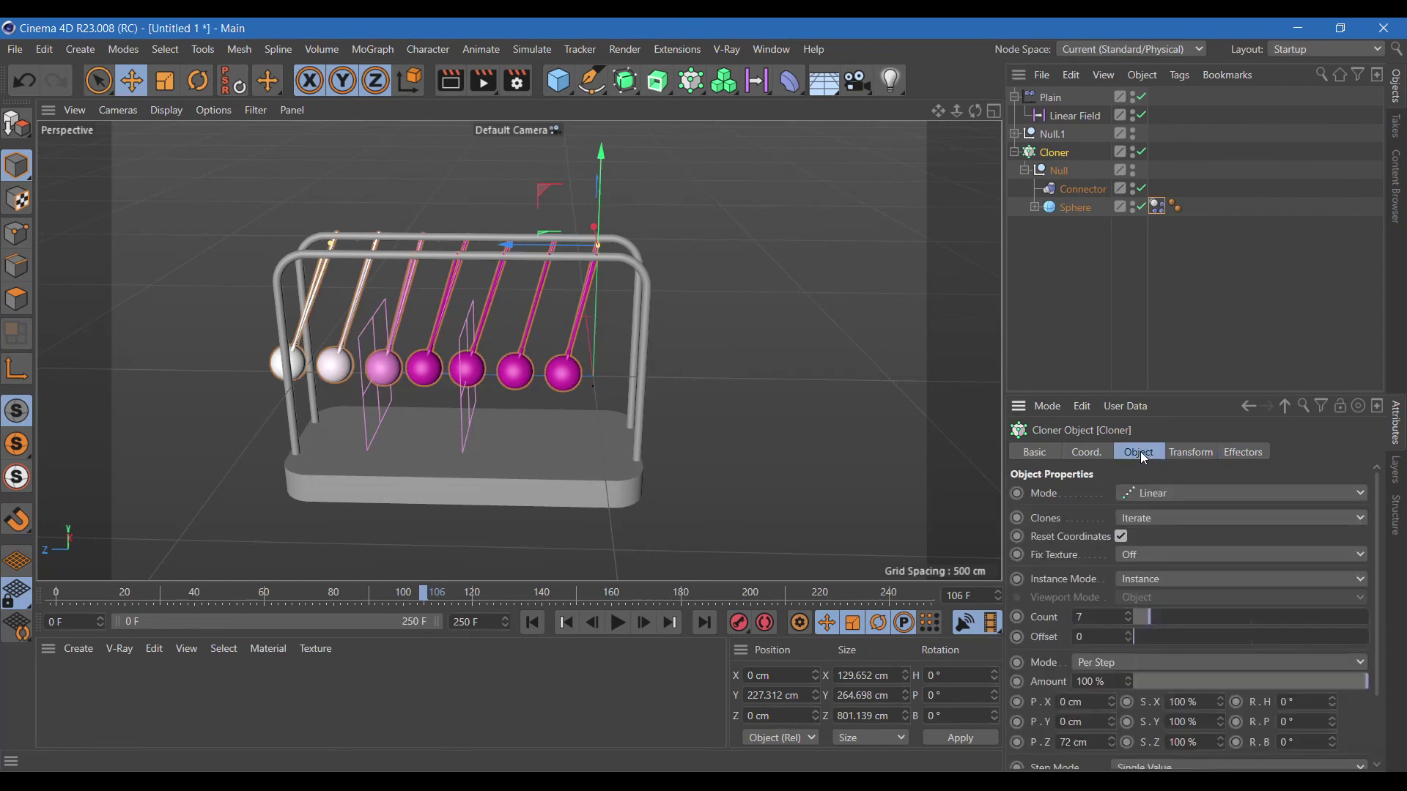
type("5")
key("Return")
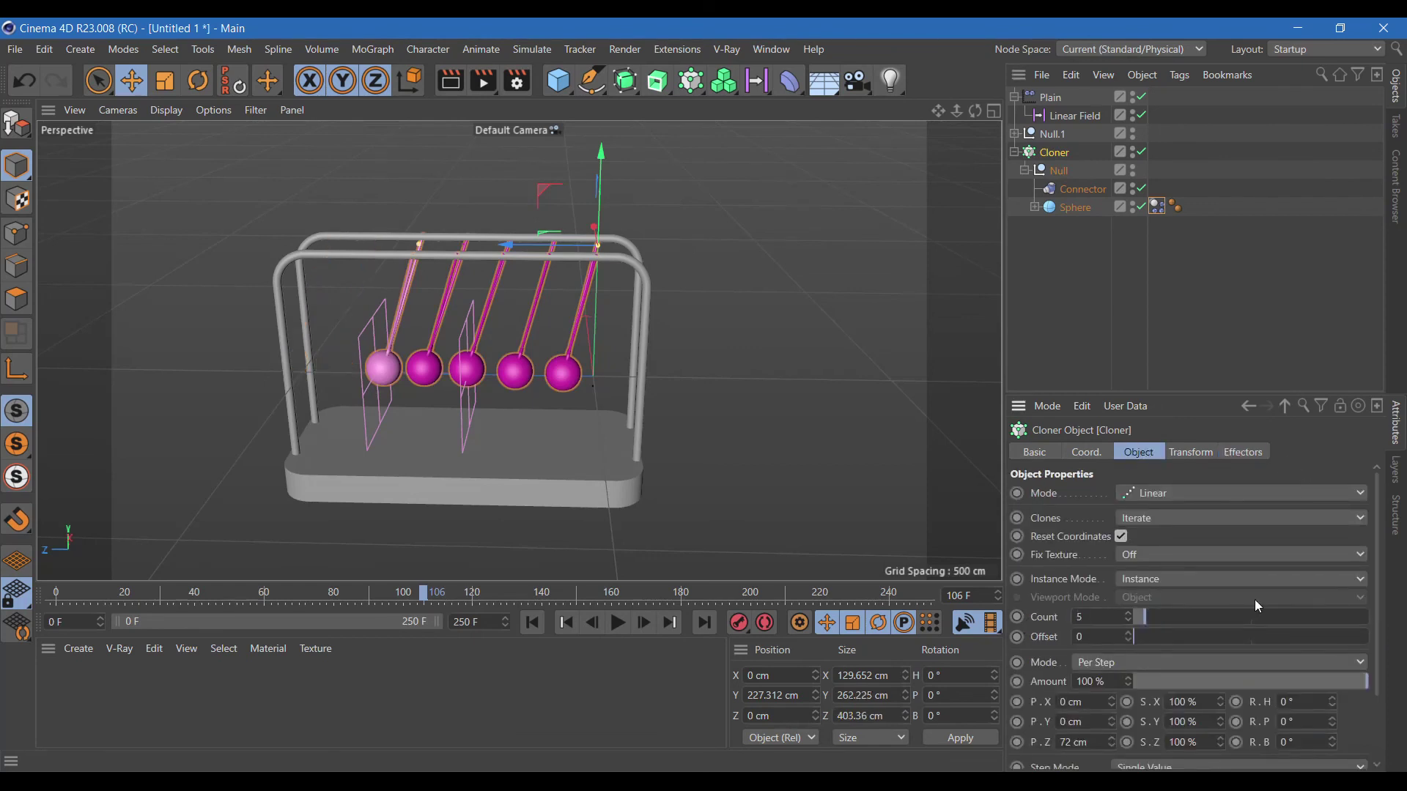
left_click_drag(1111, 742, 1110, 721)
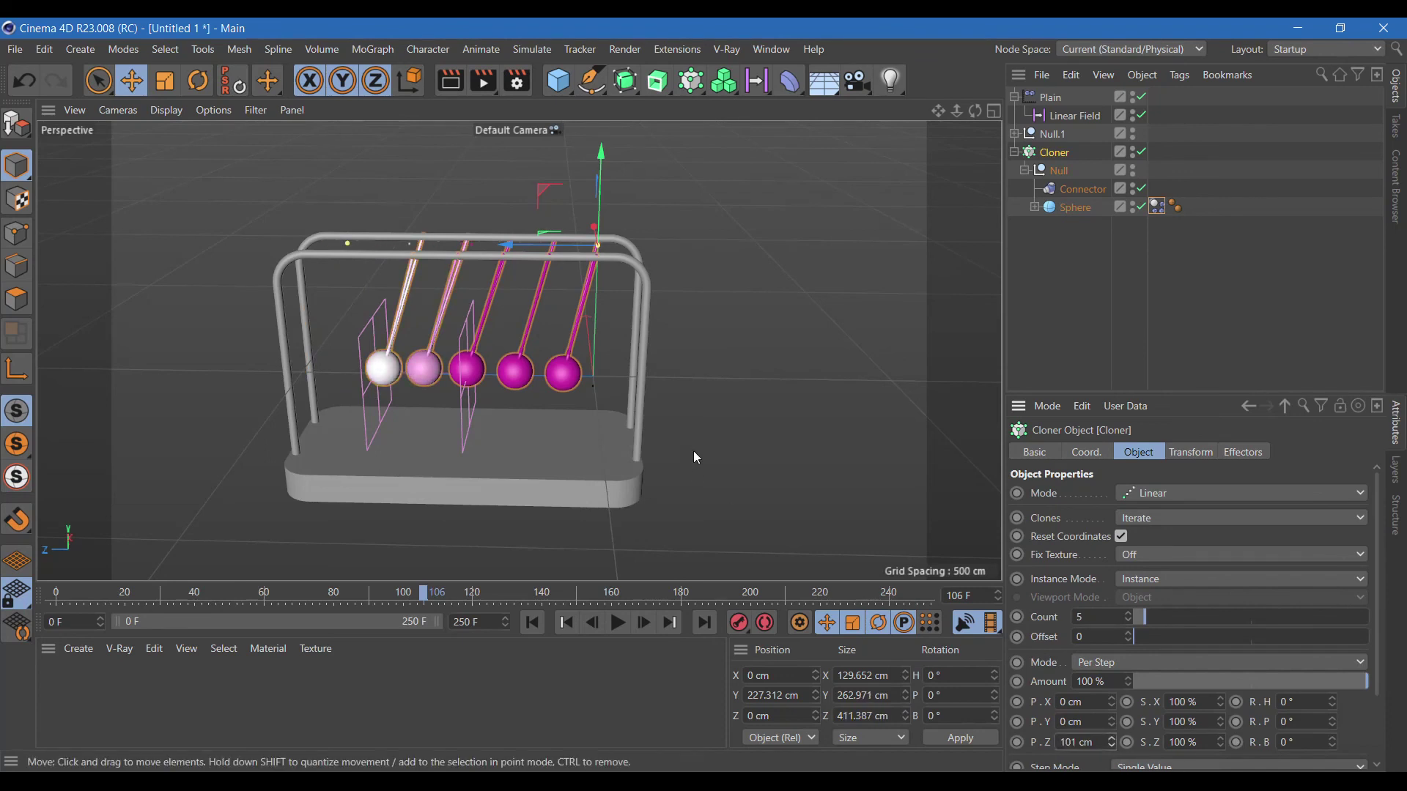
left_click(533, 622)
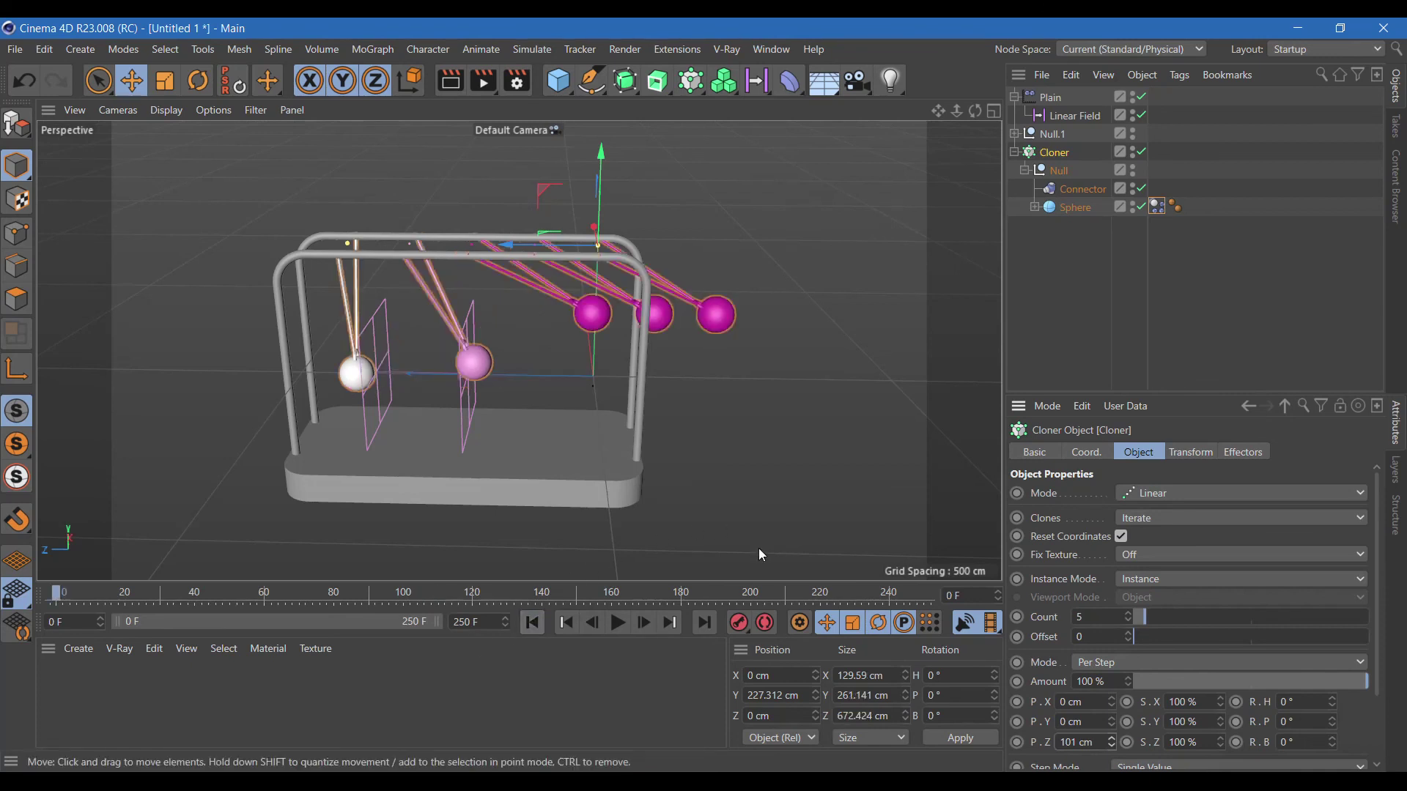
left_click_drag(1114, 745, 1114, 766)
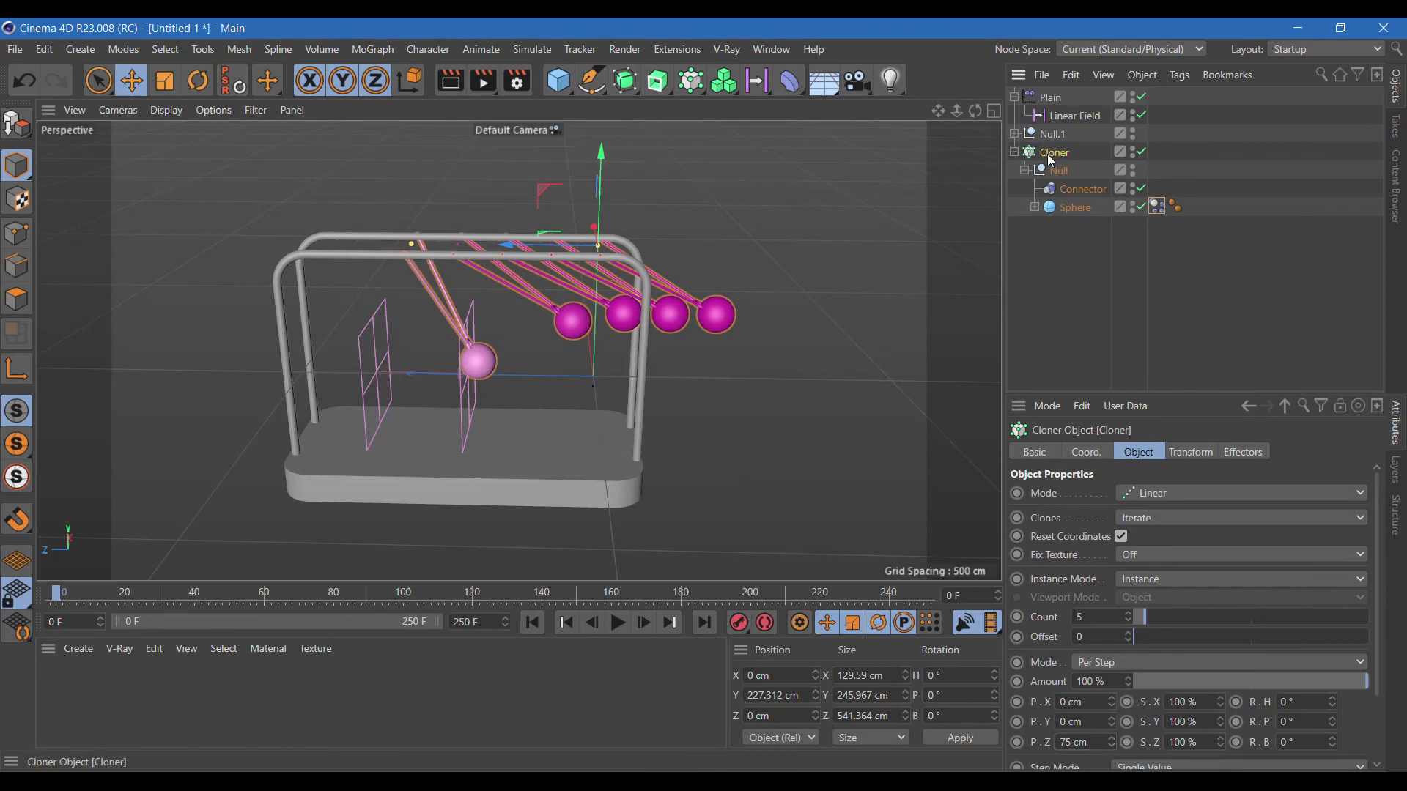
Step: Move the Cloner along the frame to about Z 113 cm to centre the balls, and play the simulation
left_click_drag(522, 243, 454, 256)
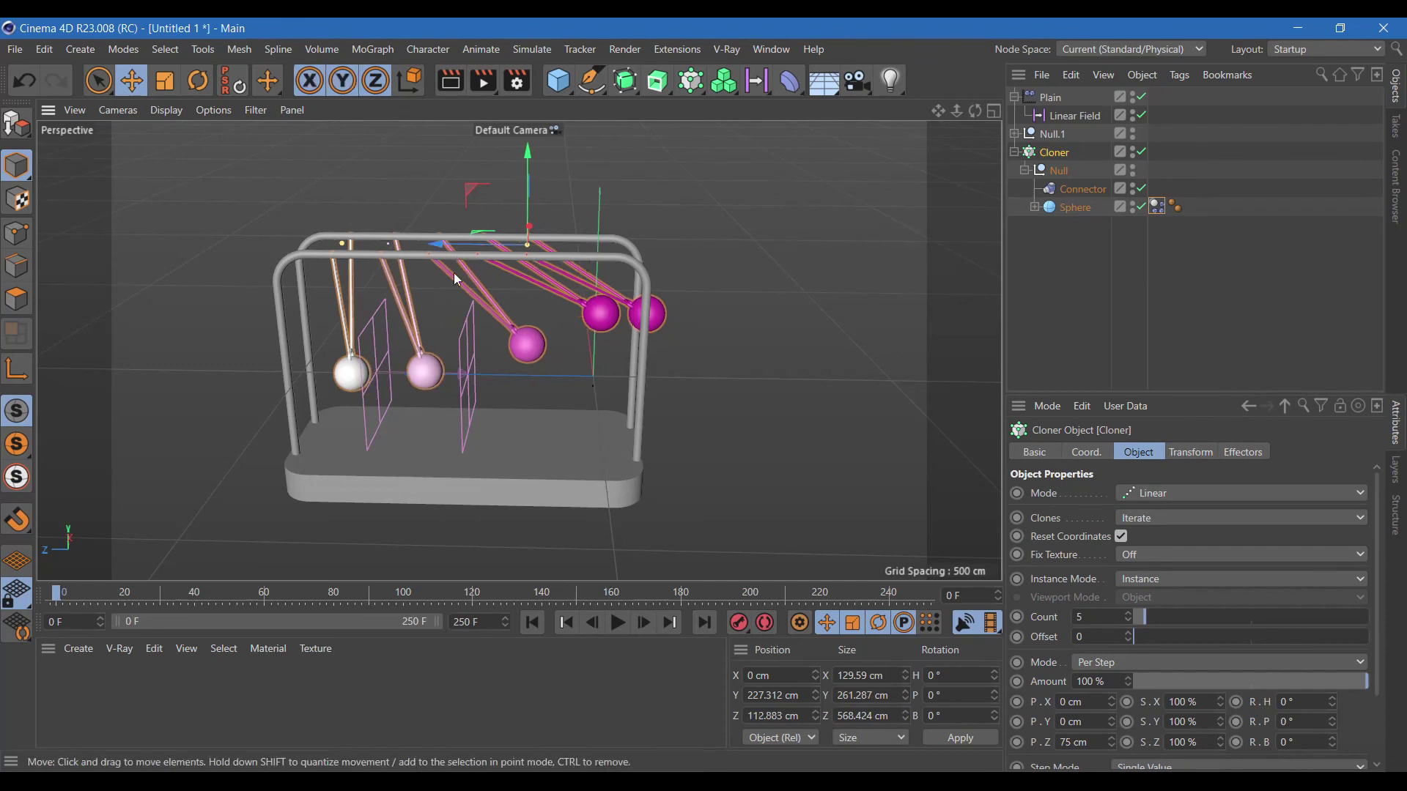
left_click(618, 623)
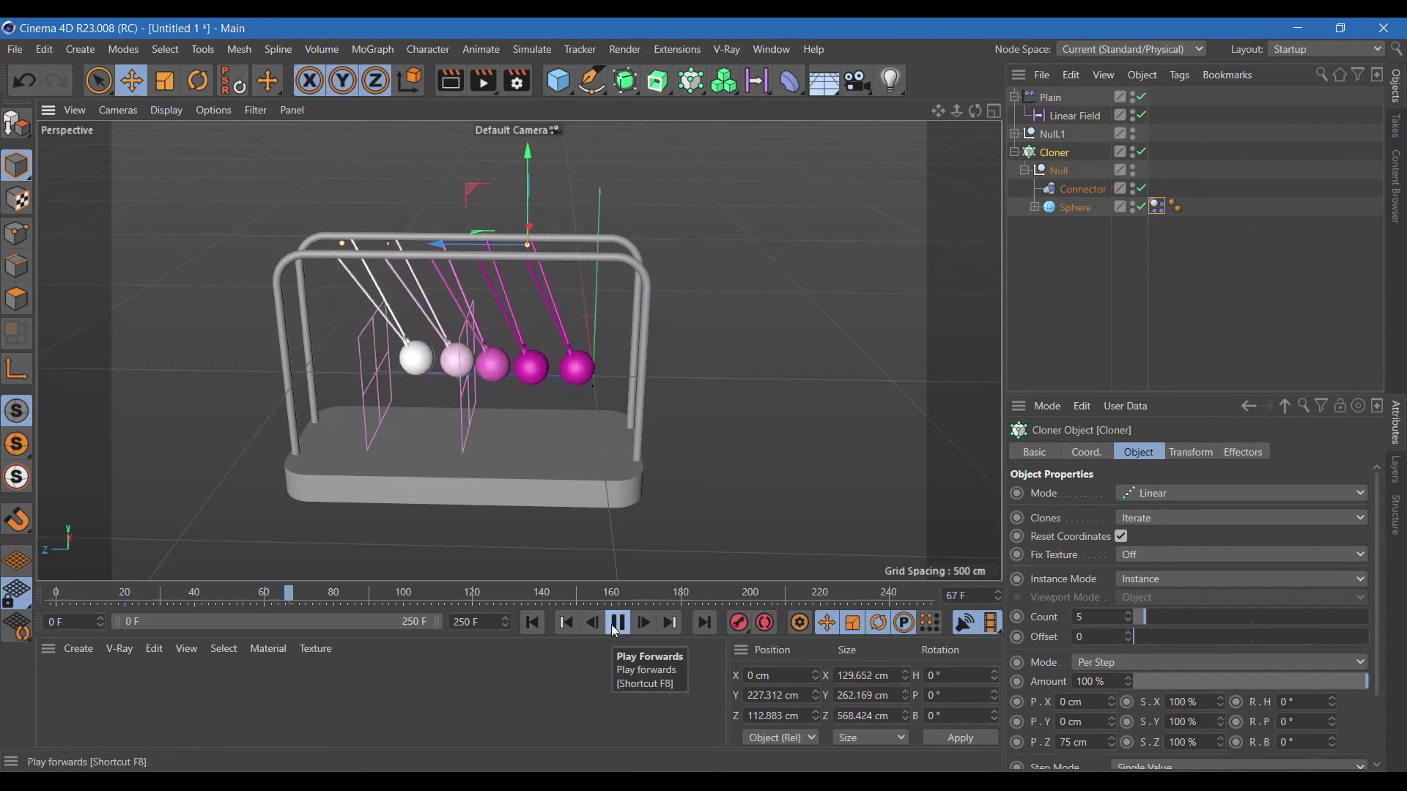
left_click(617, 623)
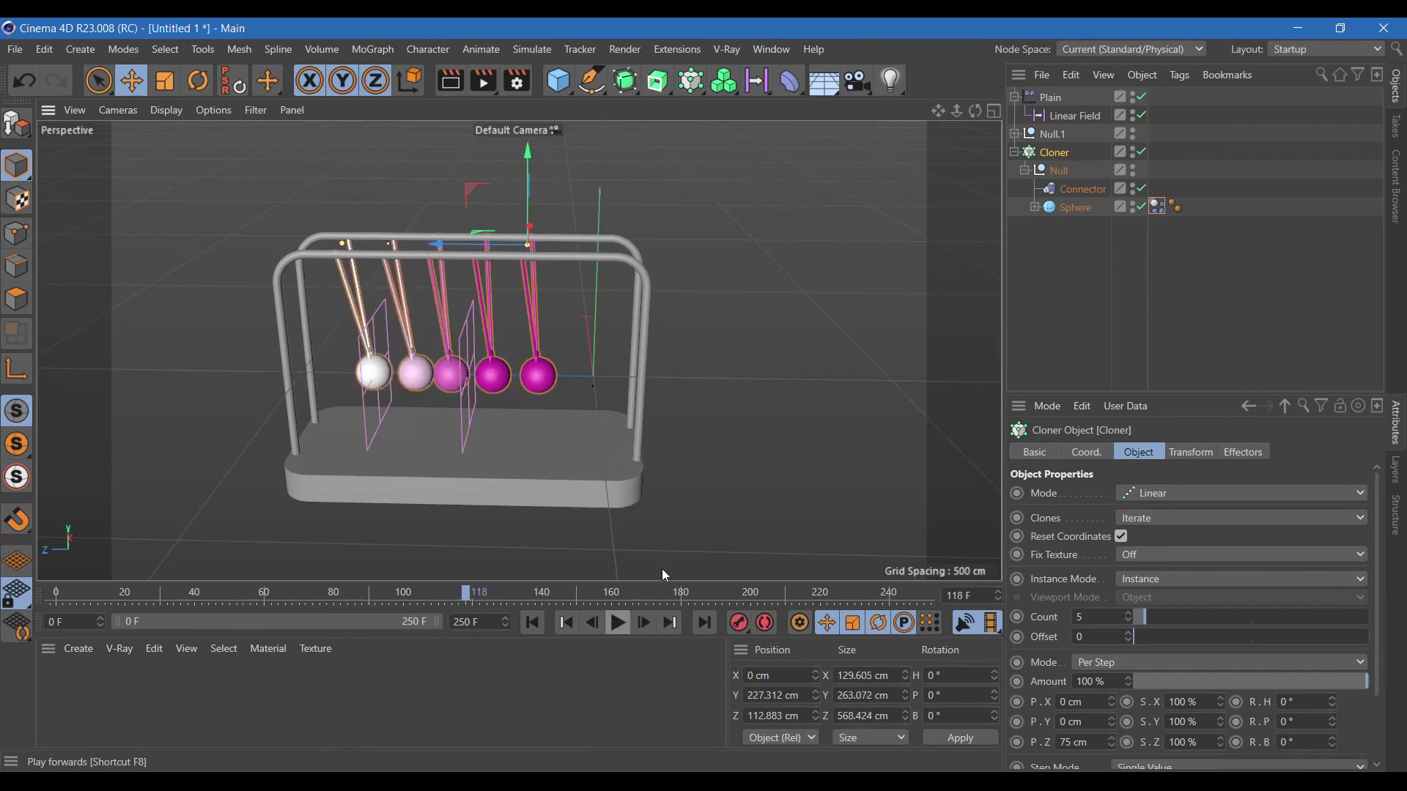
Step: Set the project dynamics' Maximum Solver Iterations per Step to 60 and replay the simulation from the start
key("shift+f")
left_click(45, 49)
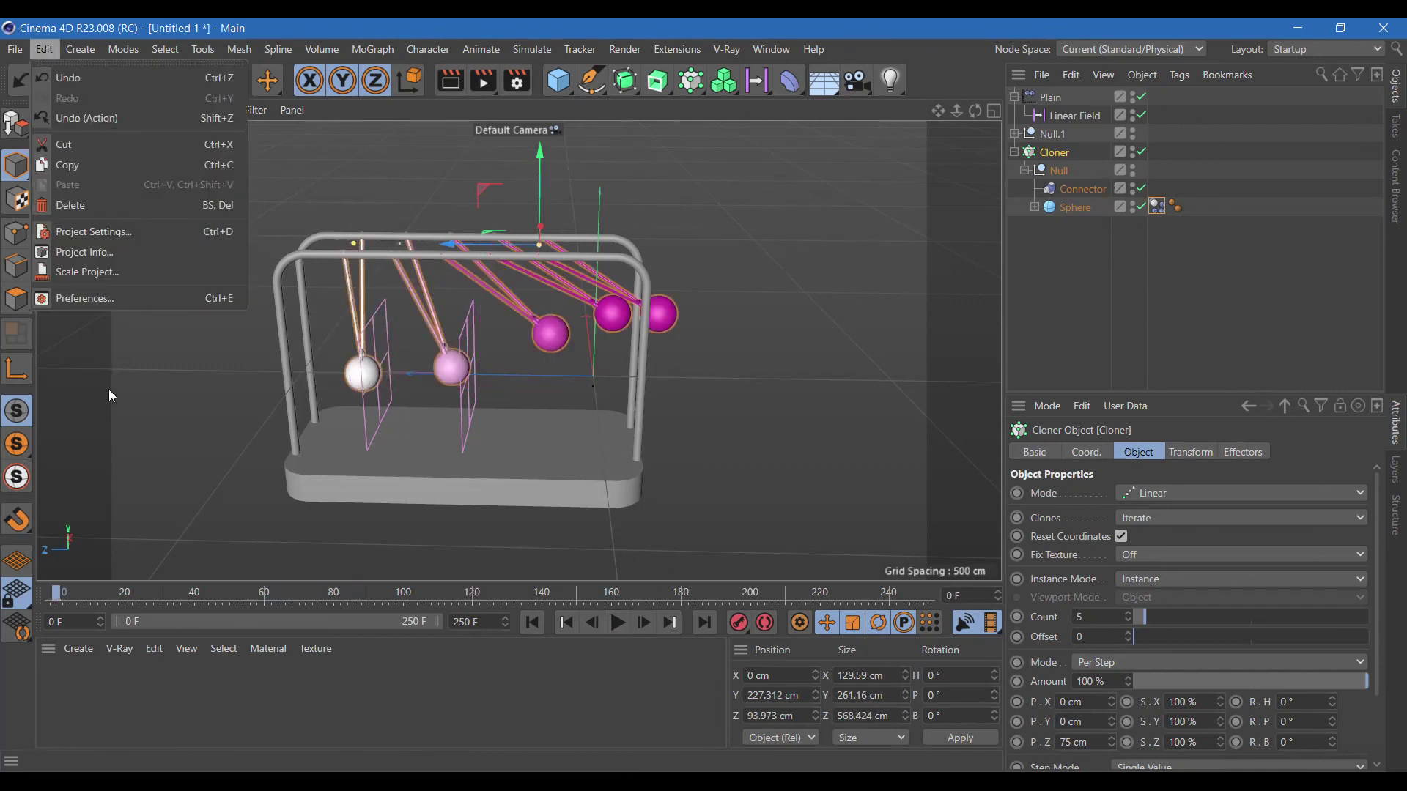
left_click(78, 232)
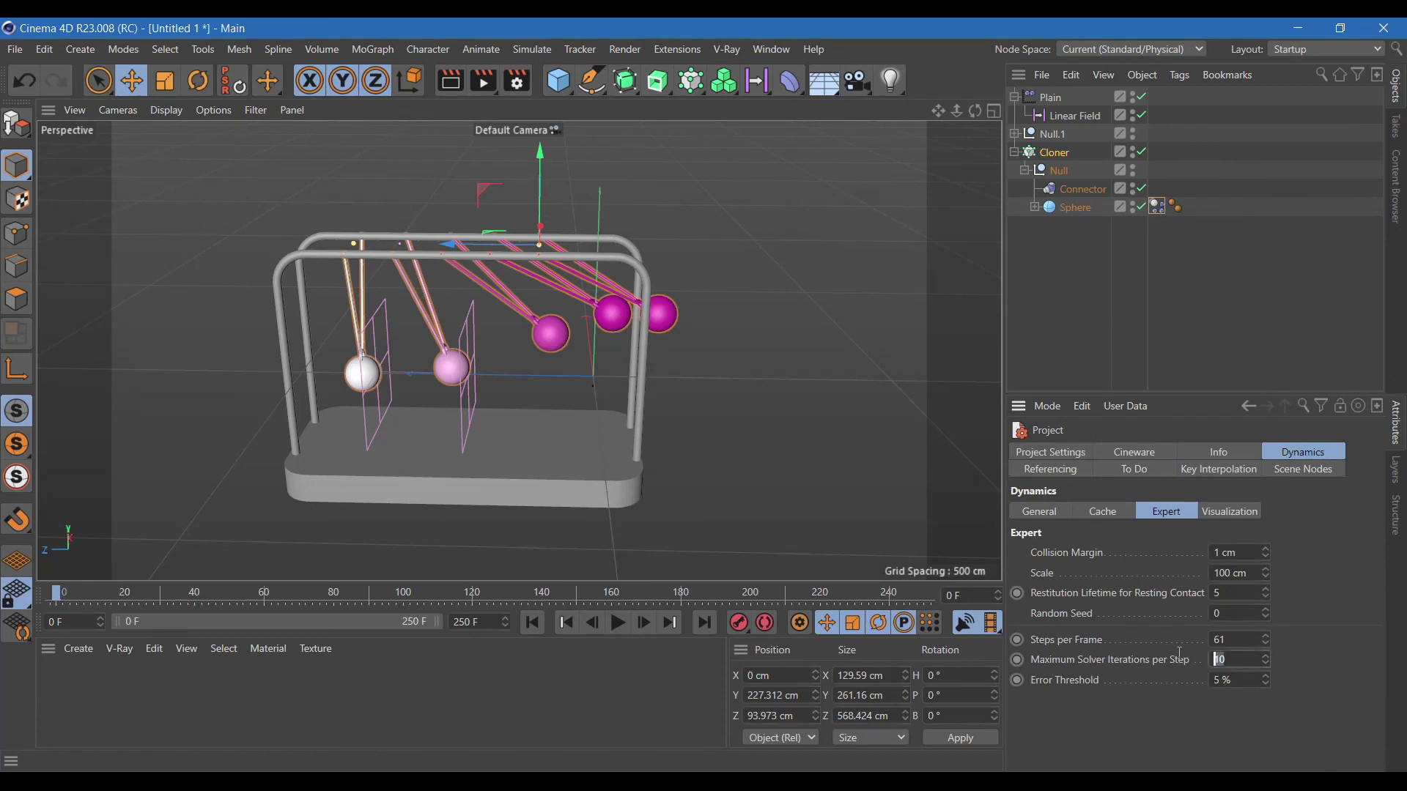
type("60")
left_click(624, 630)
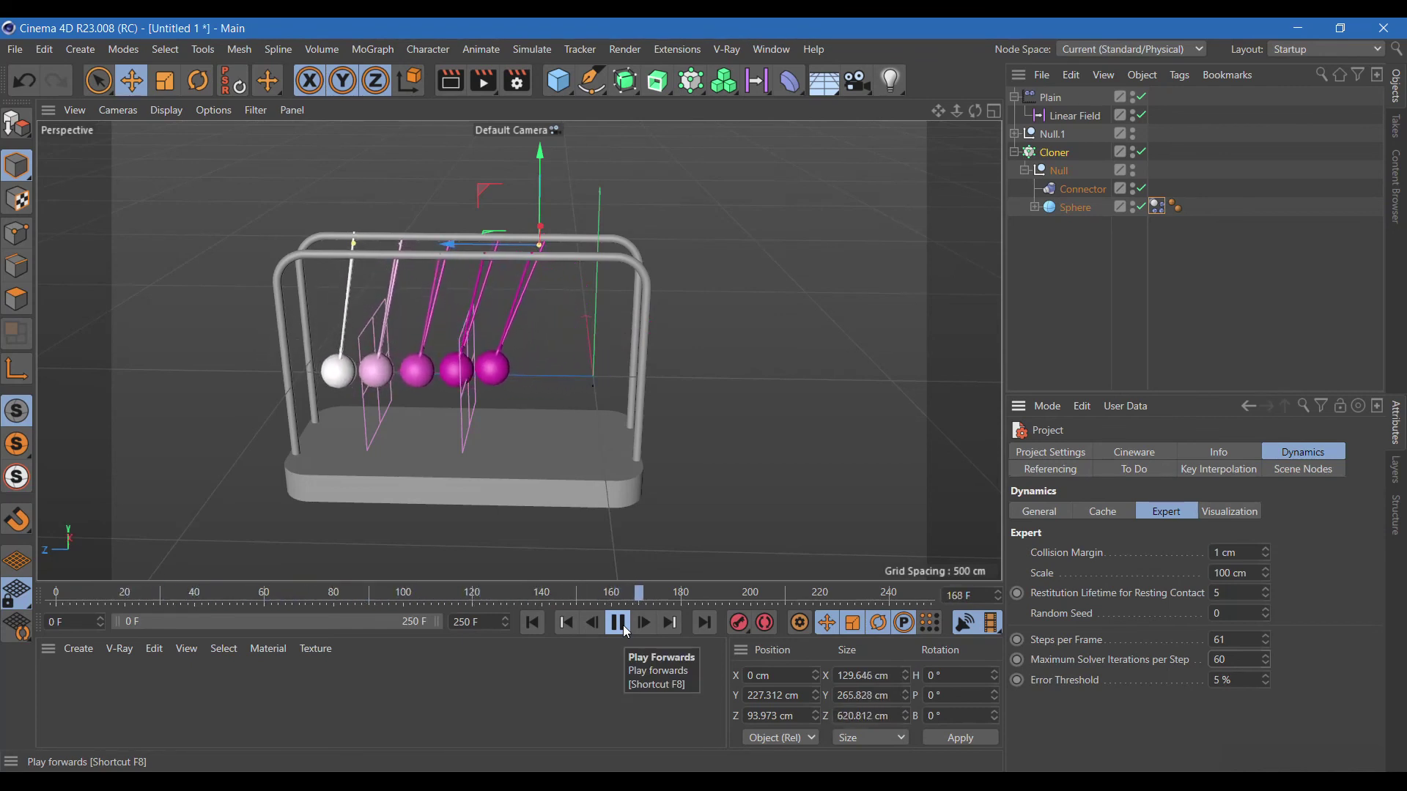
left_click(626, 632)
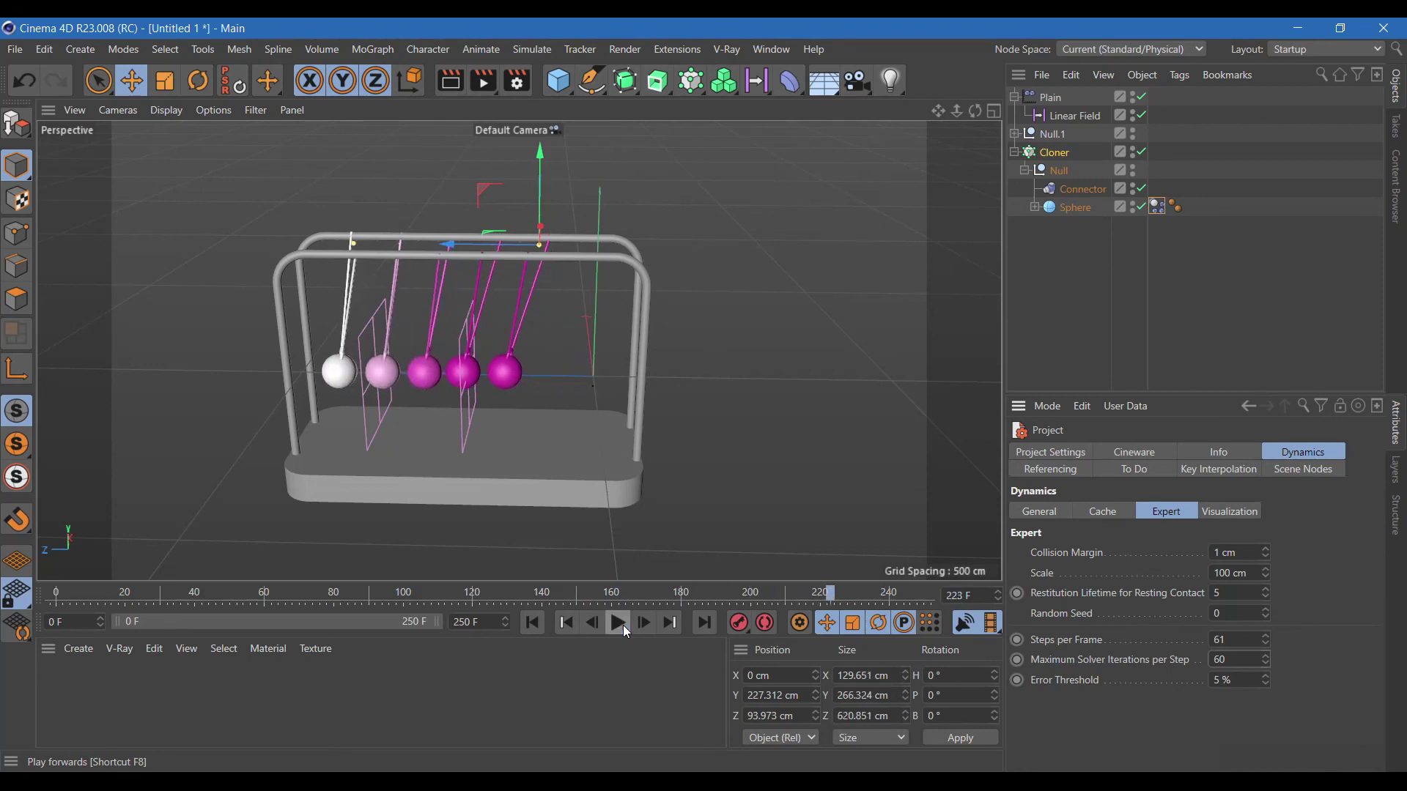
Step: Increase the Cloner's count to 7, move it along the frame to about Z -10 cm at frame 0, and play the simulation
left_click(1052, 151)
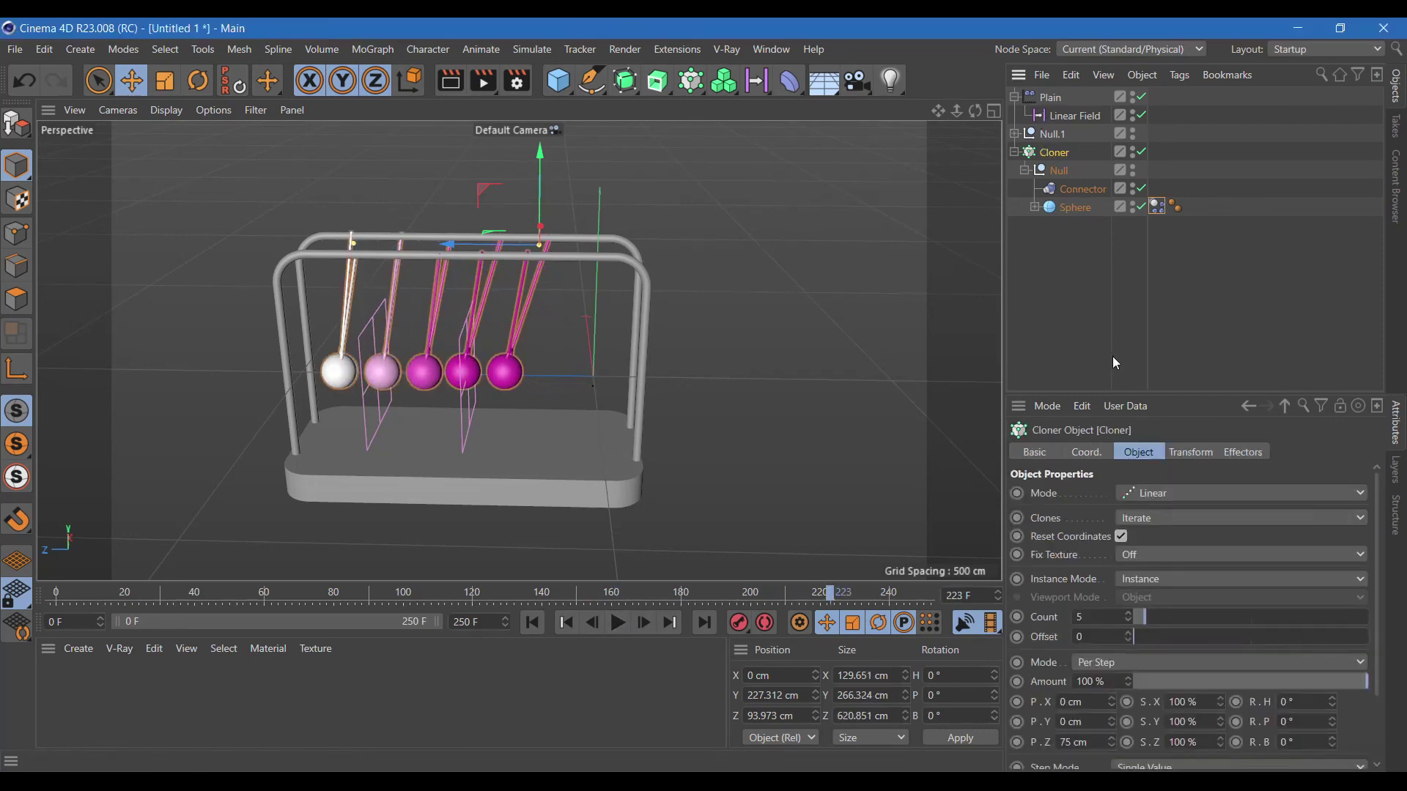
left_click(1128, 613)
left_click(1129, 613)
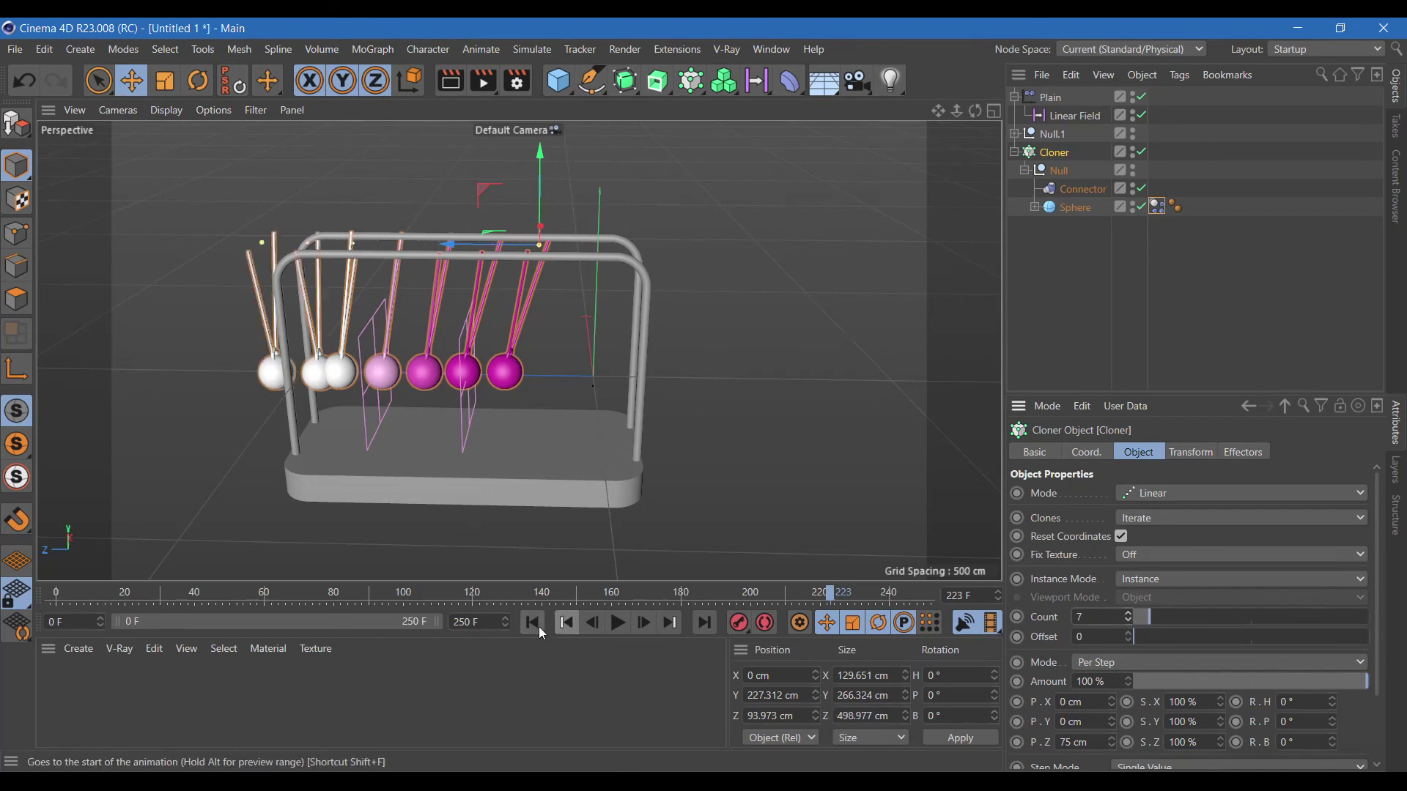
left_click(532, 622)
left_click_drag(462, 244, 526, 268)
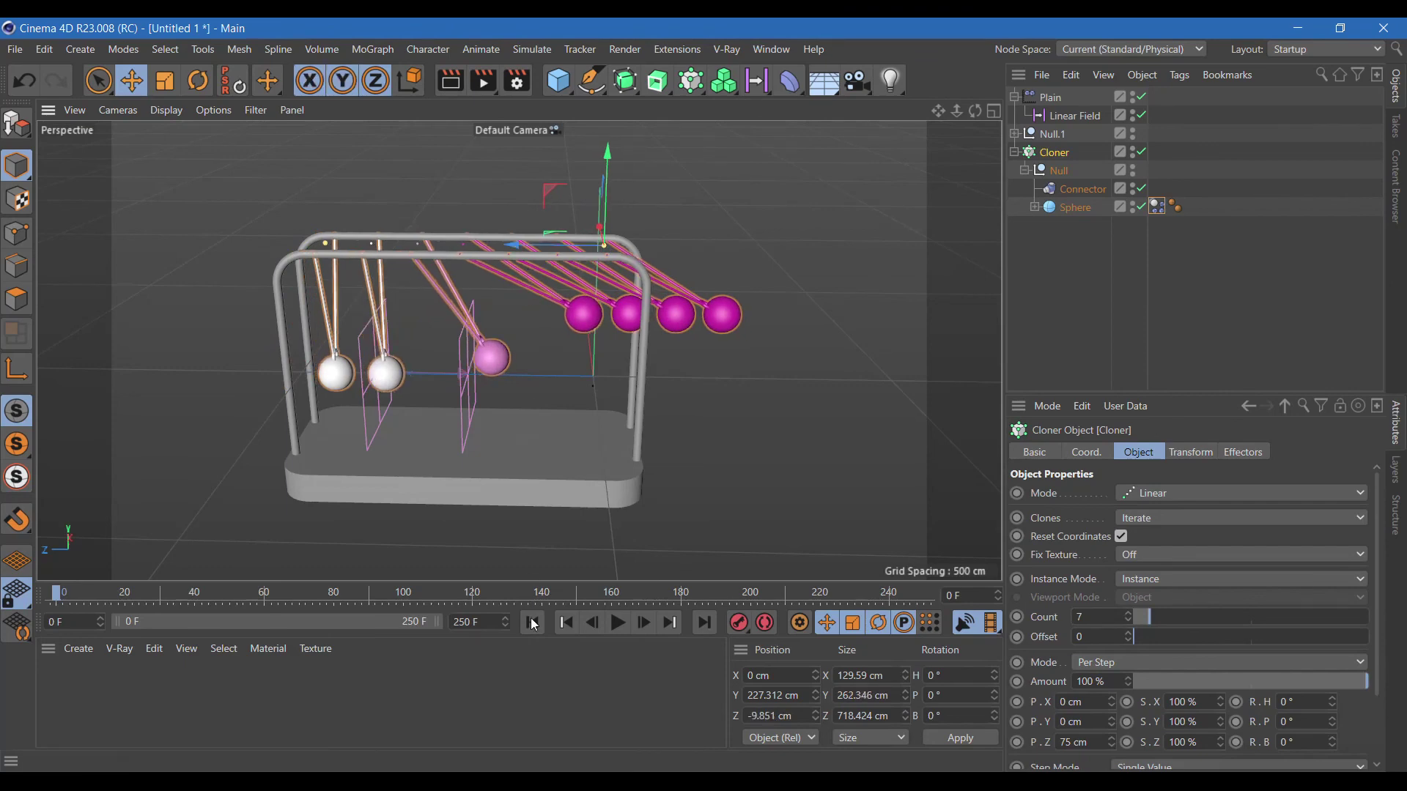
left_click(619, 625)
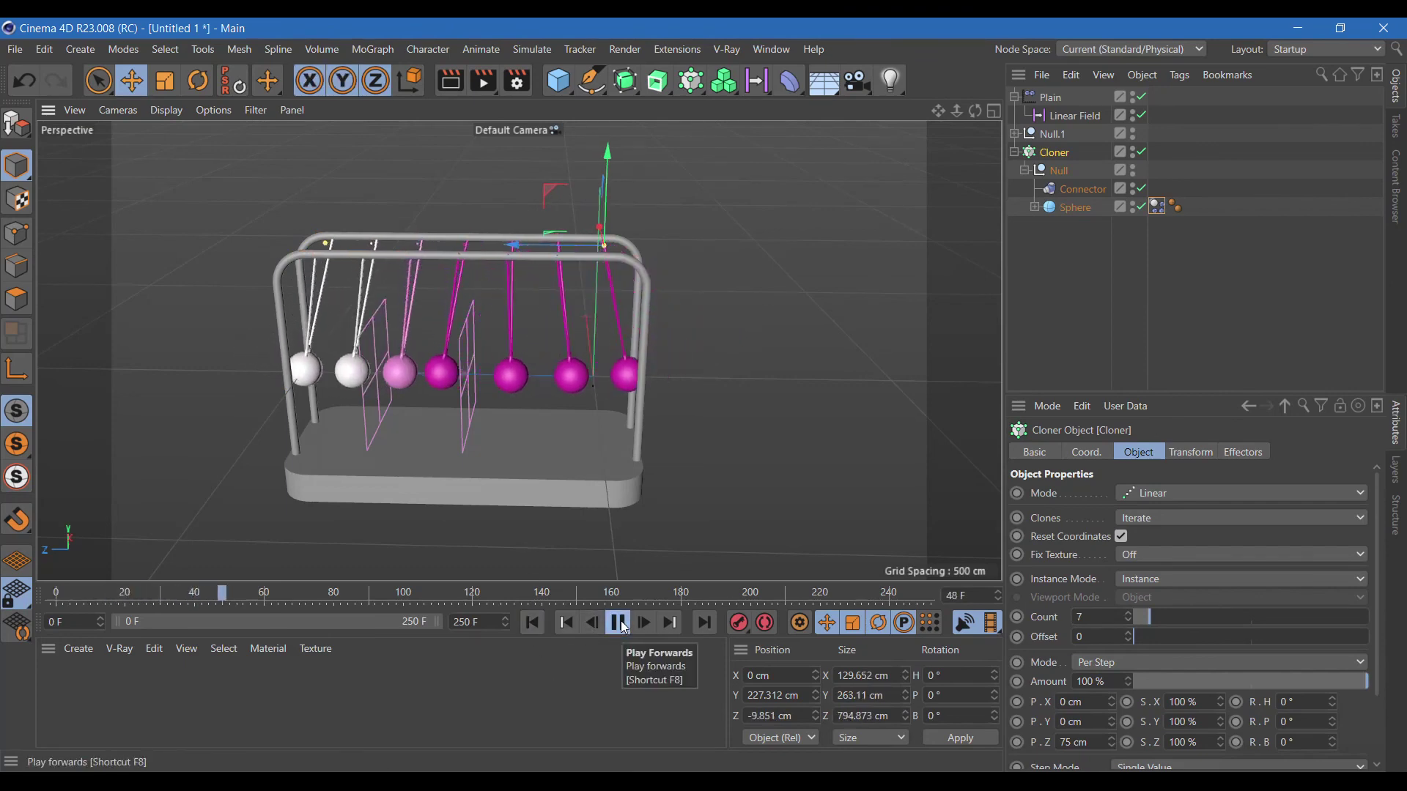
left_click(619, 625)
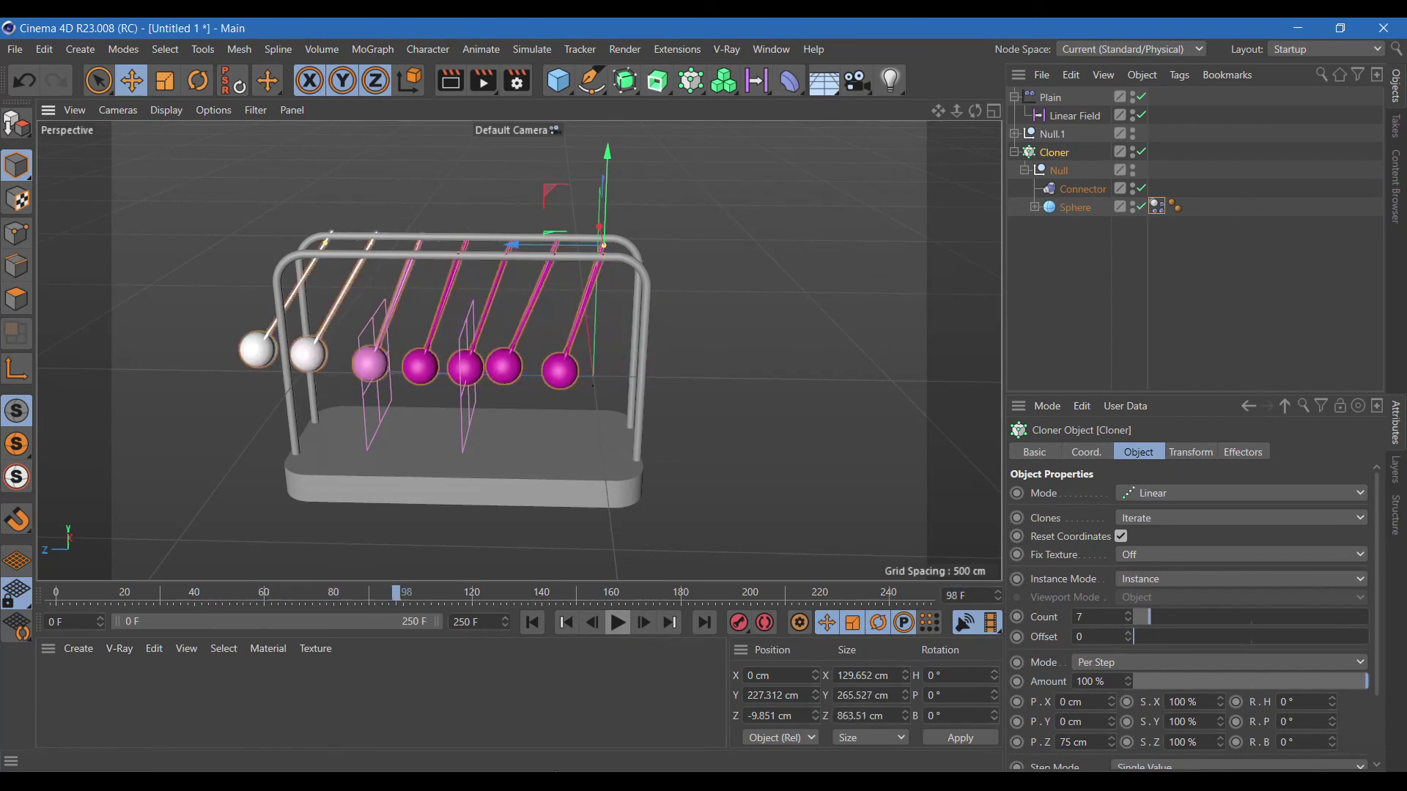
Step: Set the Linear Field's length to 3 cm
left_click(1093, 117)
left_click_drag(1133, 536, 1100, 536)
type("3cm")
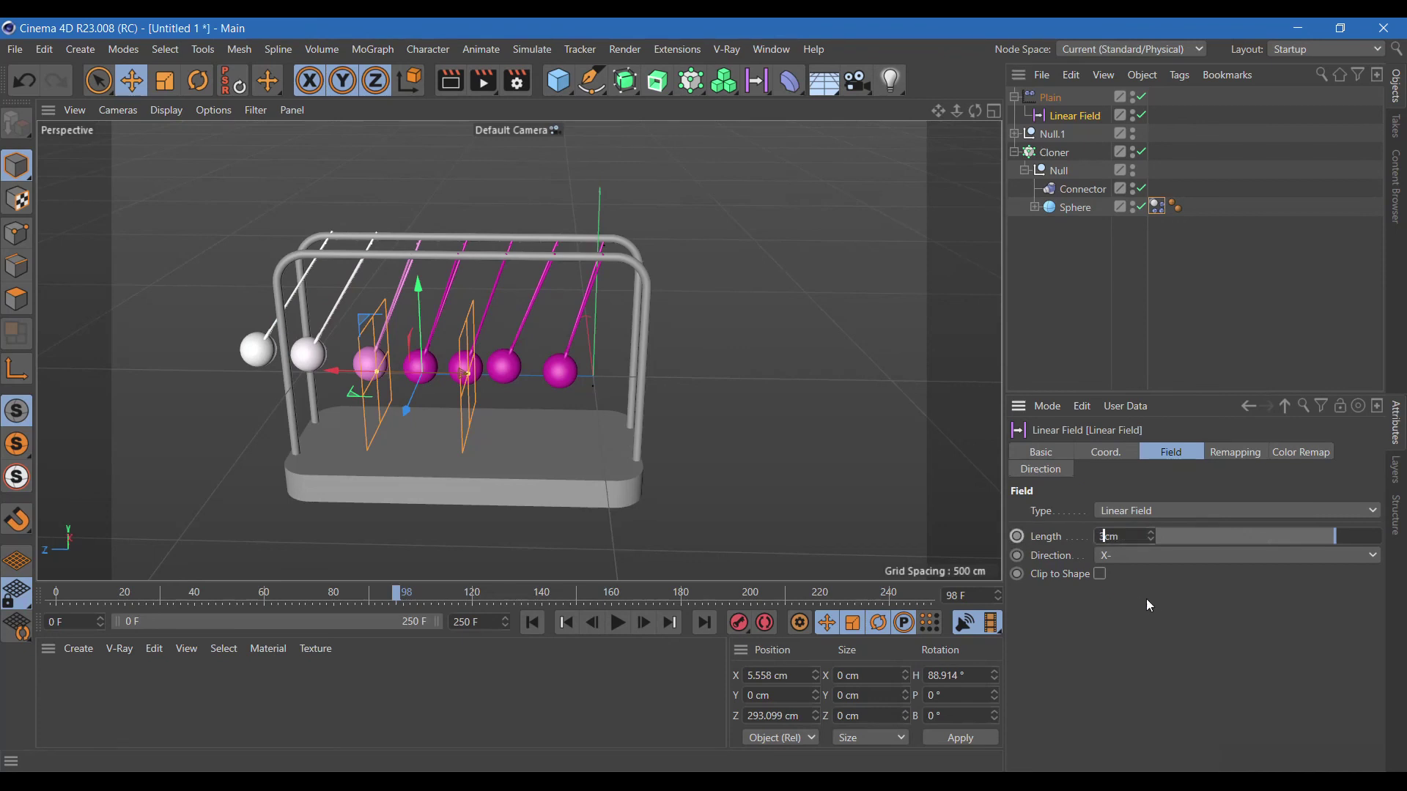
key("Return")
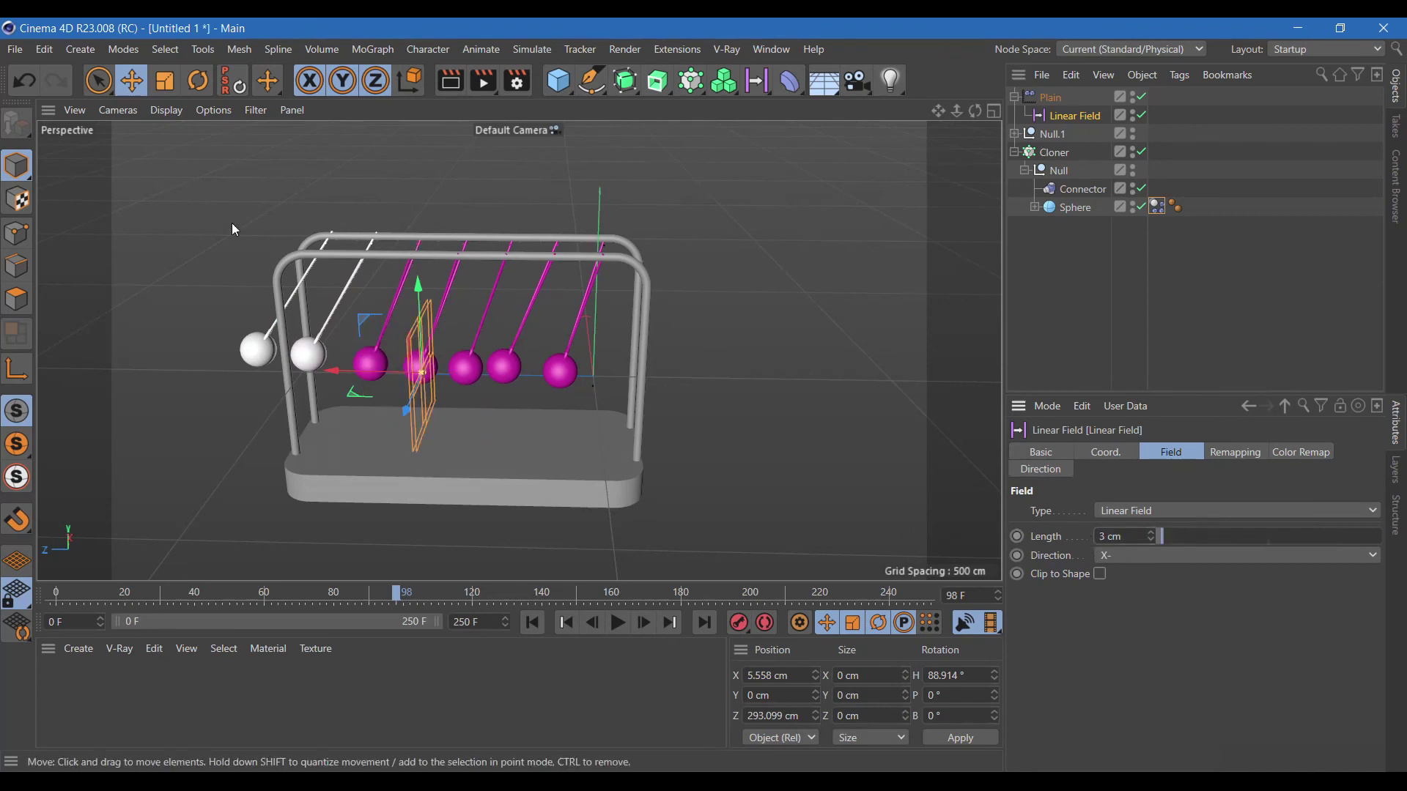
Step: Try rotating the Linear Field's heading to about 180° and briefly replay the simulation from the start
left_click(197, 80)
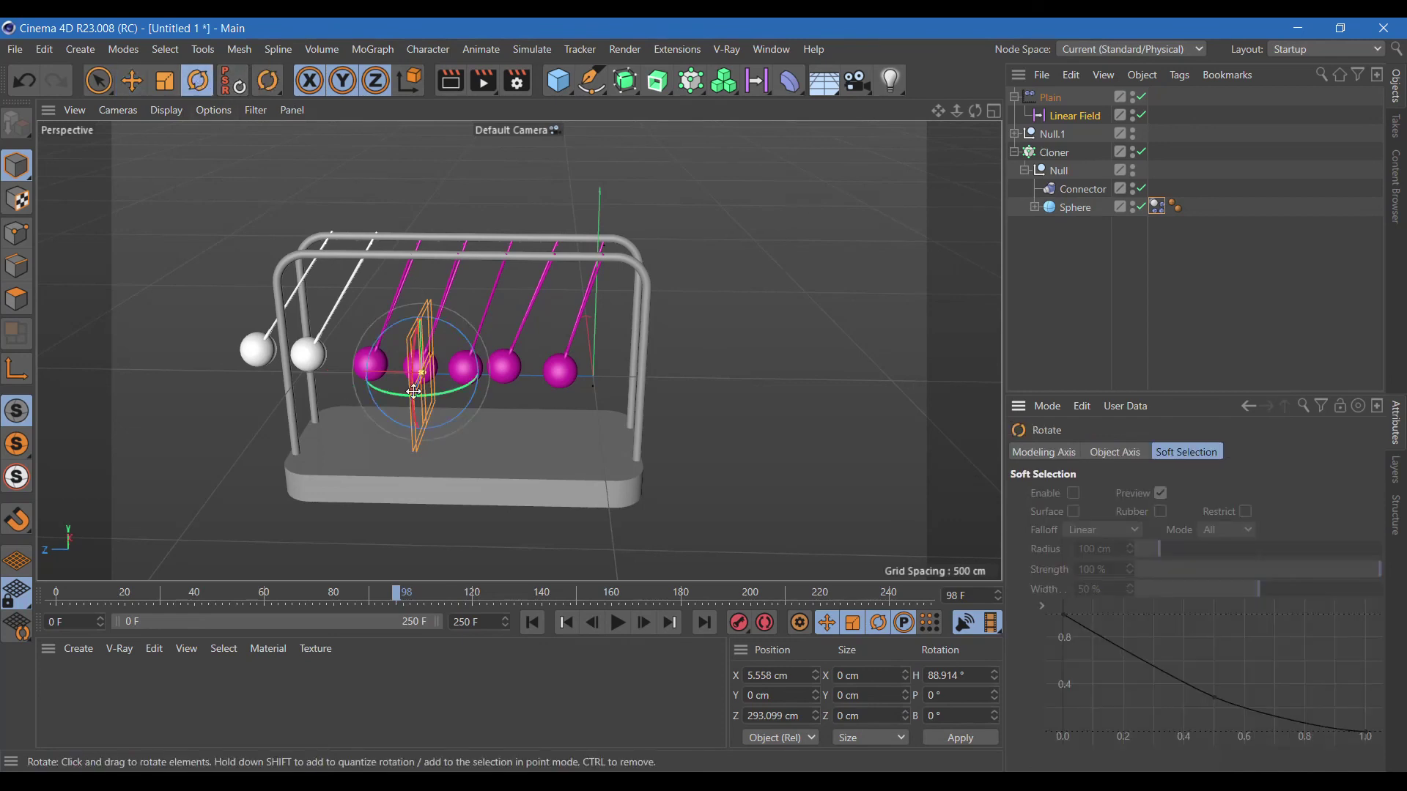
left_click_drag(400, 394, 492, 381)
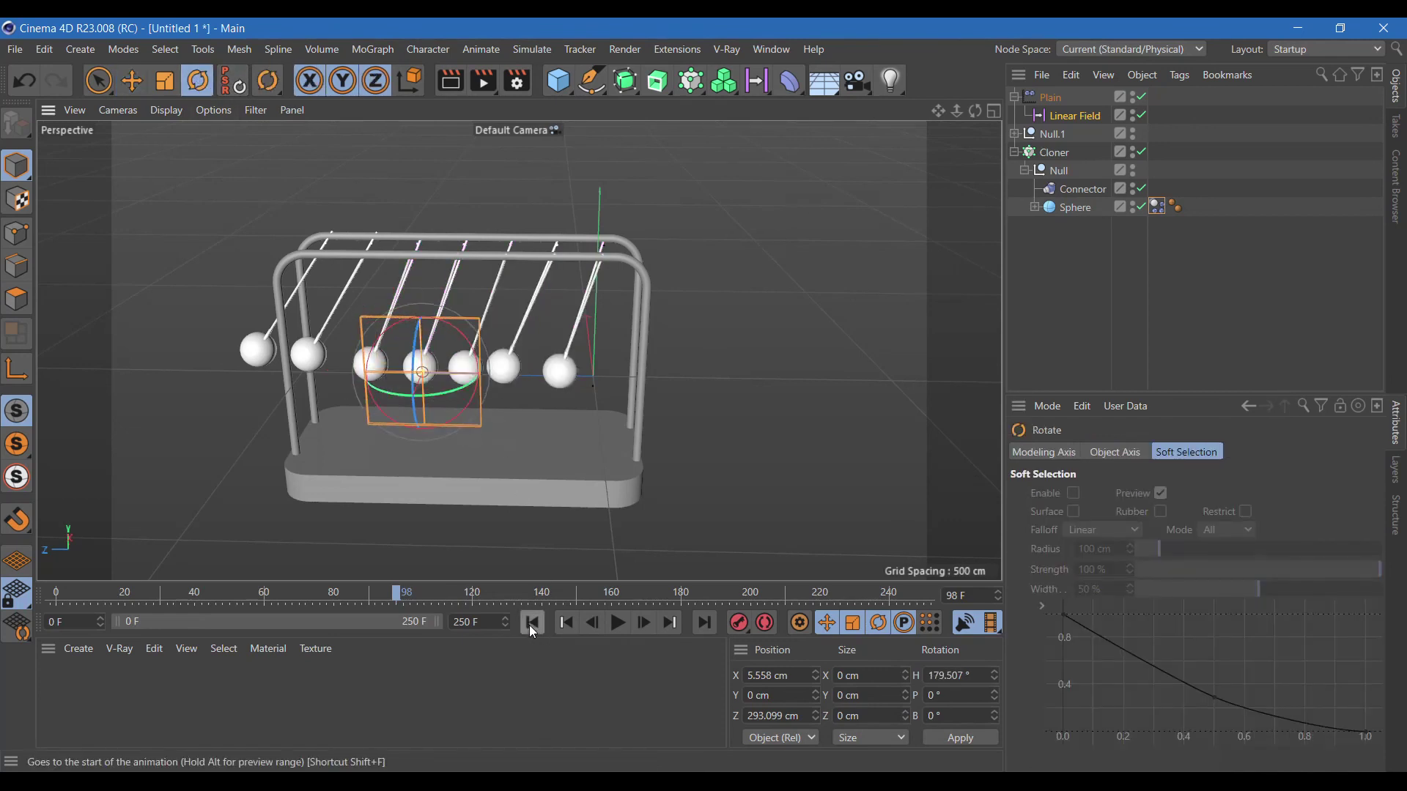
left_click(532, 623)
left_click(616, 623)
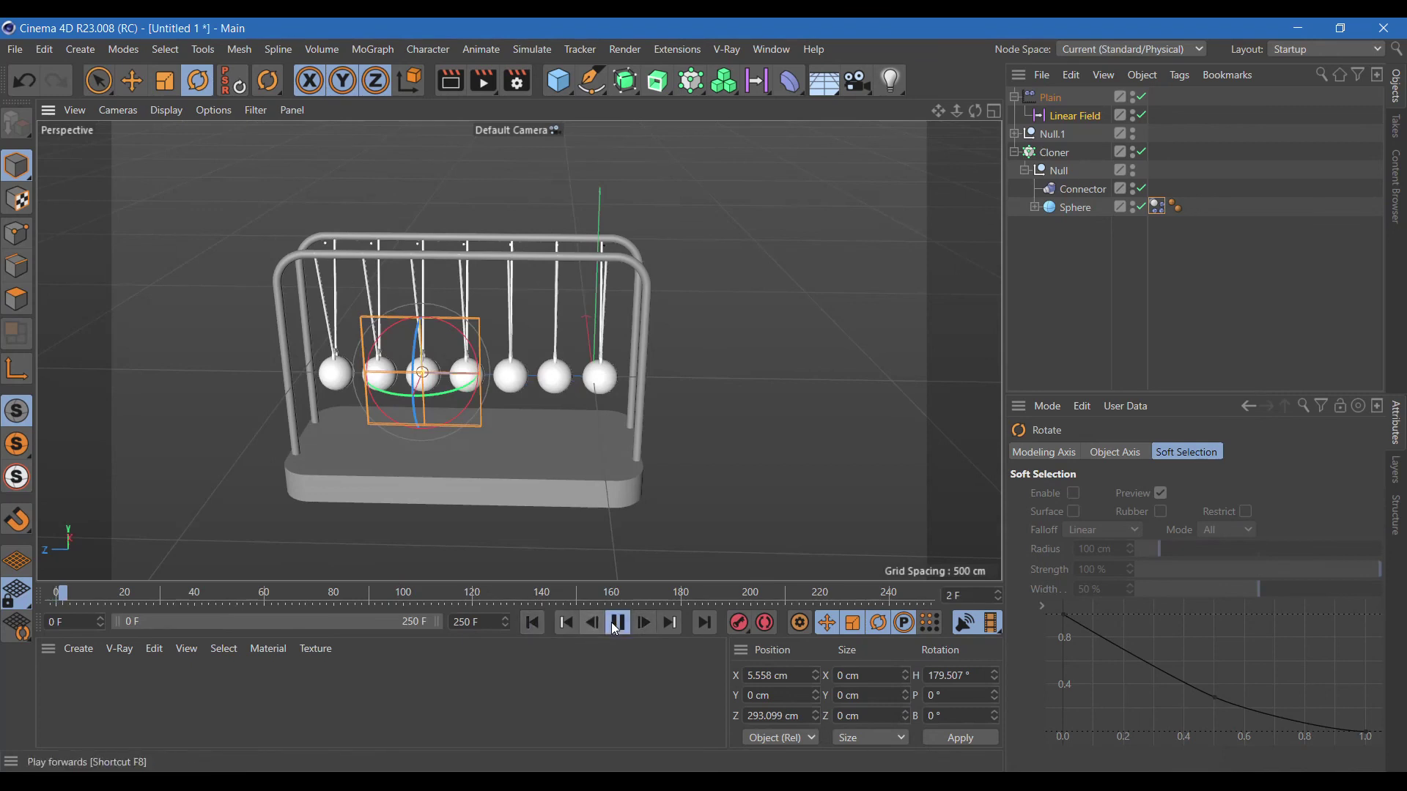
left_click(616, 624)
left_click(531, 622)
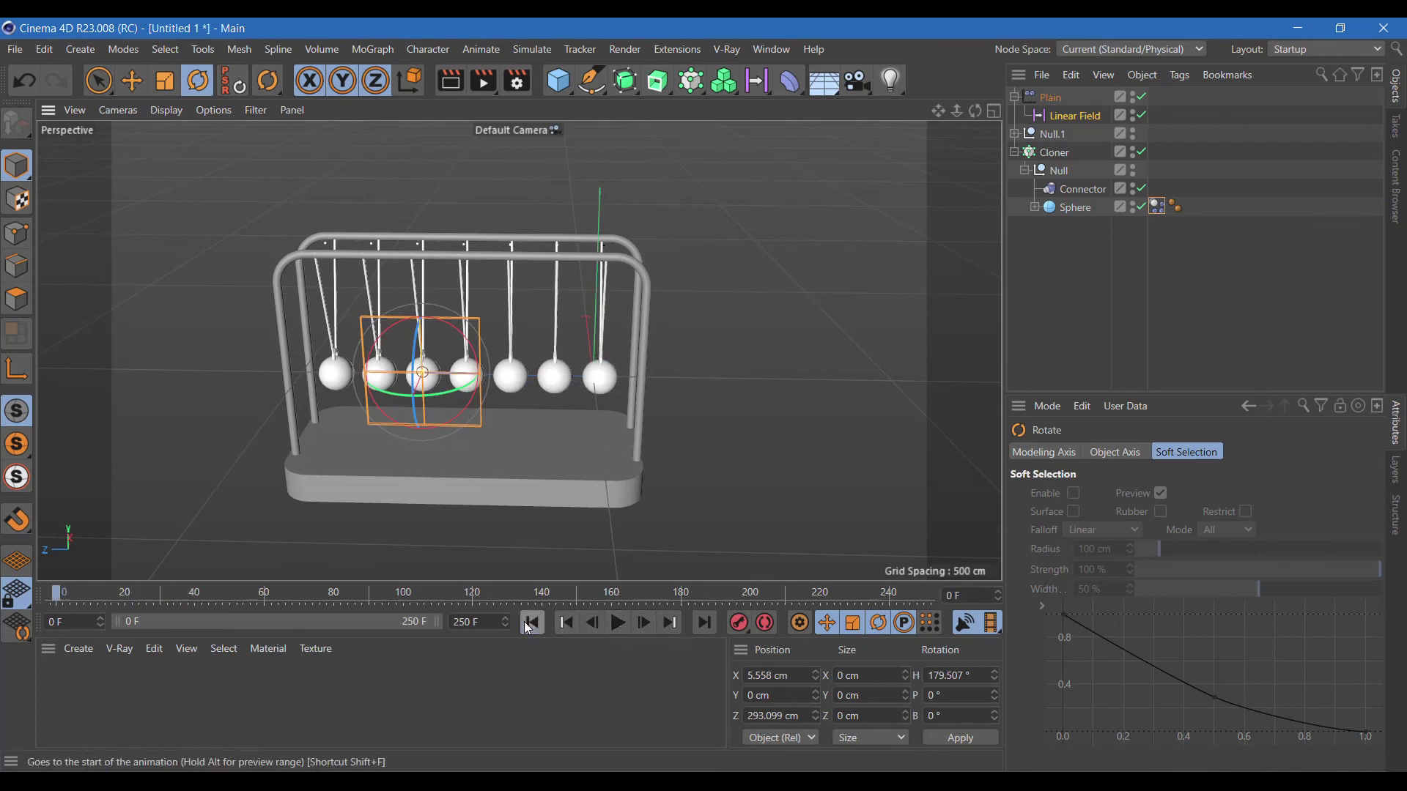
Step: Rotate the Linear Field's heading back to about 93° across the row of balls and play the simulation
left_click_drag(450, 388, 314, 385)
left_click(22, 81)
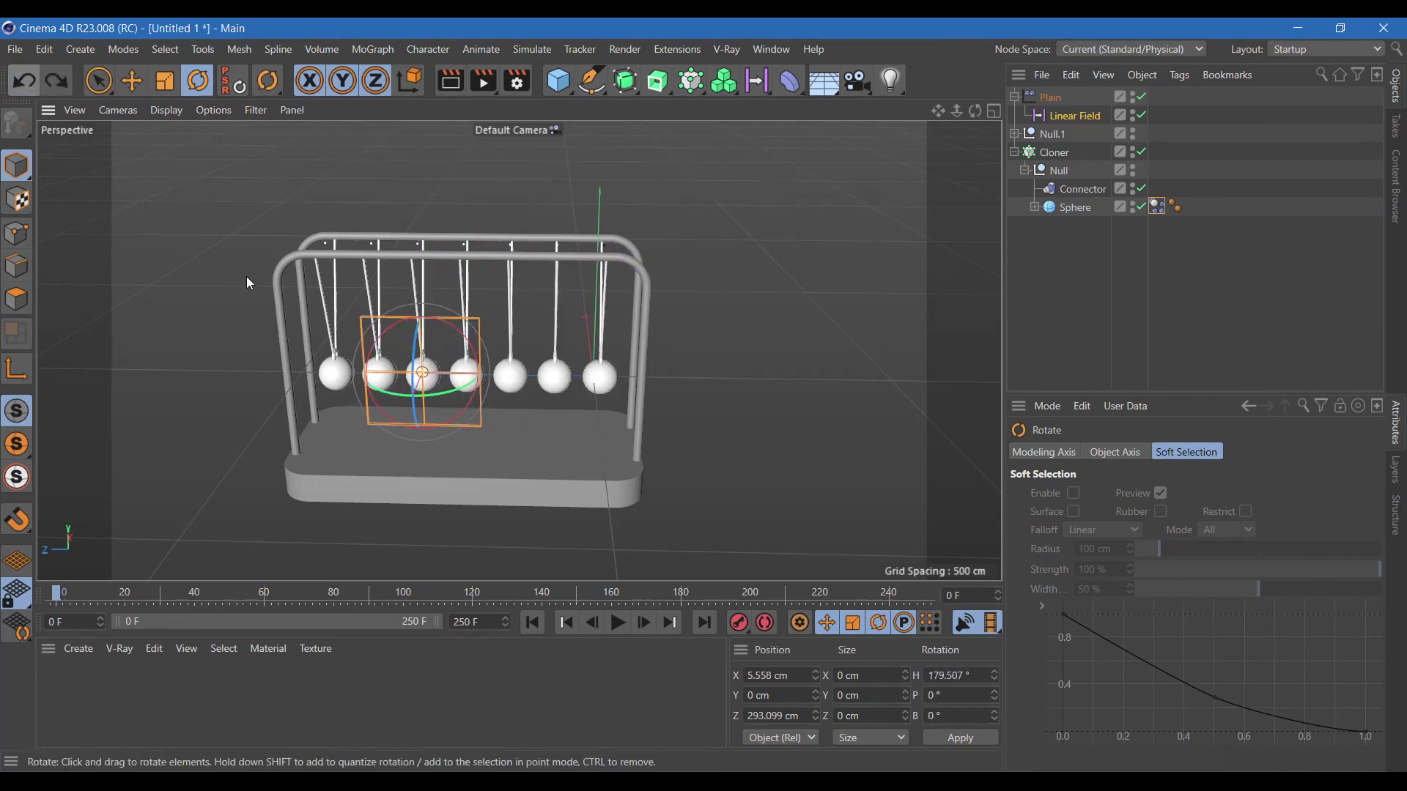
left_click_drag(445, 389, 350, 394)
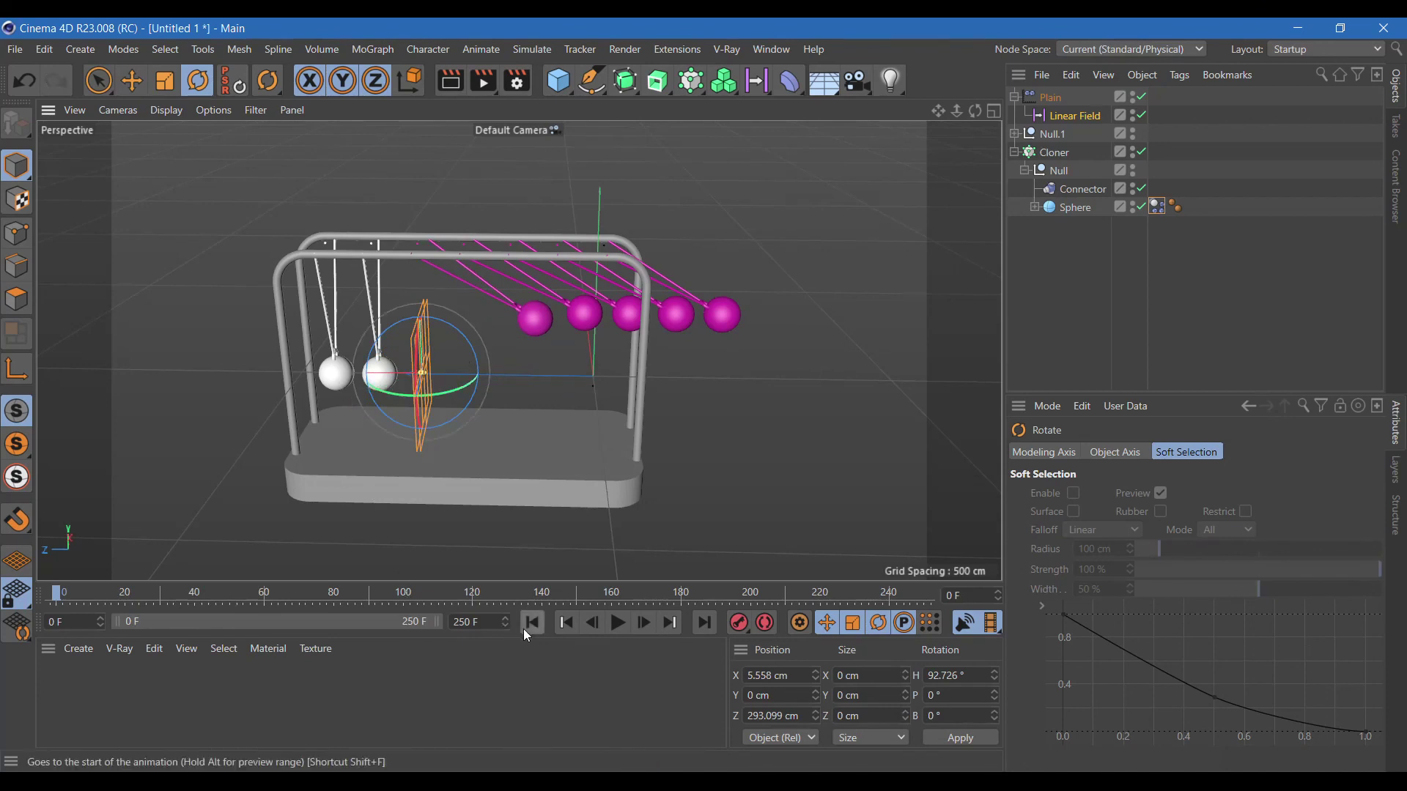
left_click(618, 623)
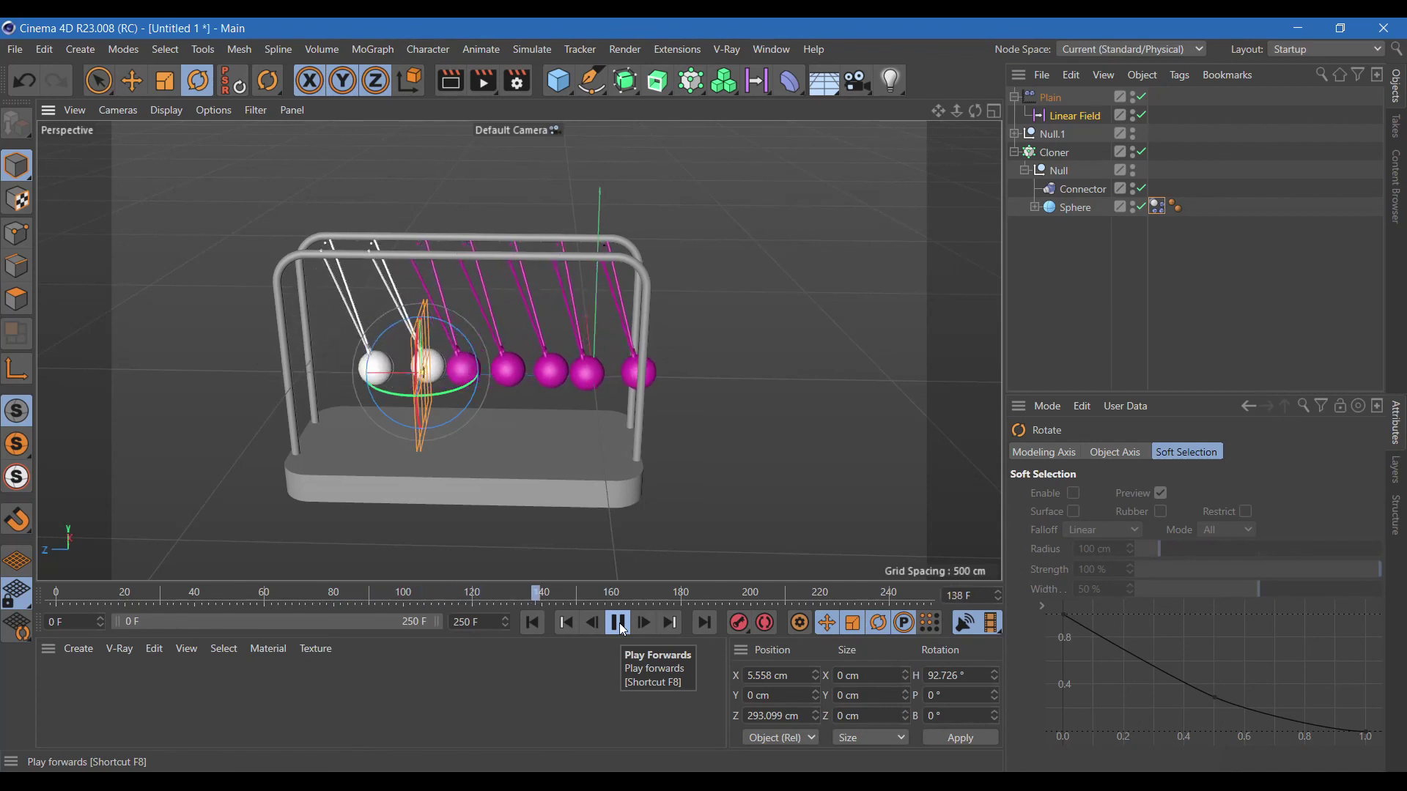
left_click(619, 622)
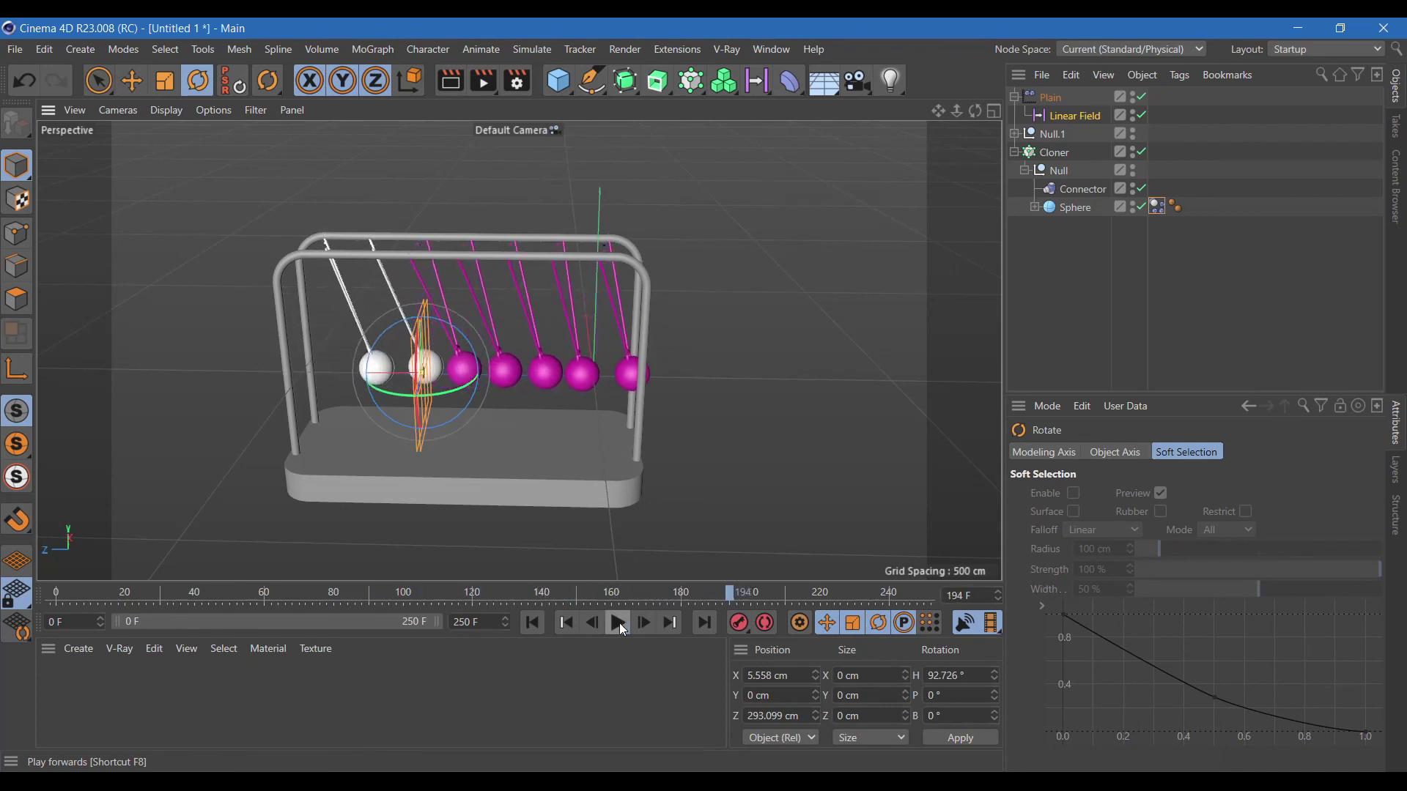